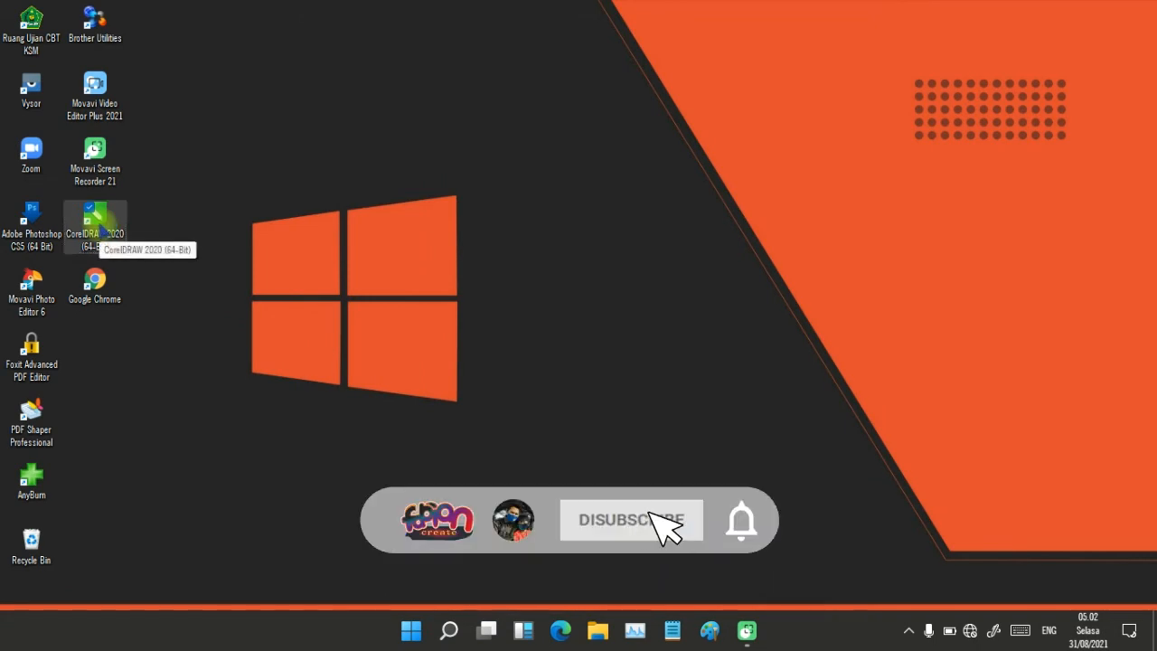
# - Launch CorelDRAW 2020 and create a 13 x 15 cm RGB document named DUPLIKAT at 300 dpi
pyautogui.doubleClick(95, 221)
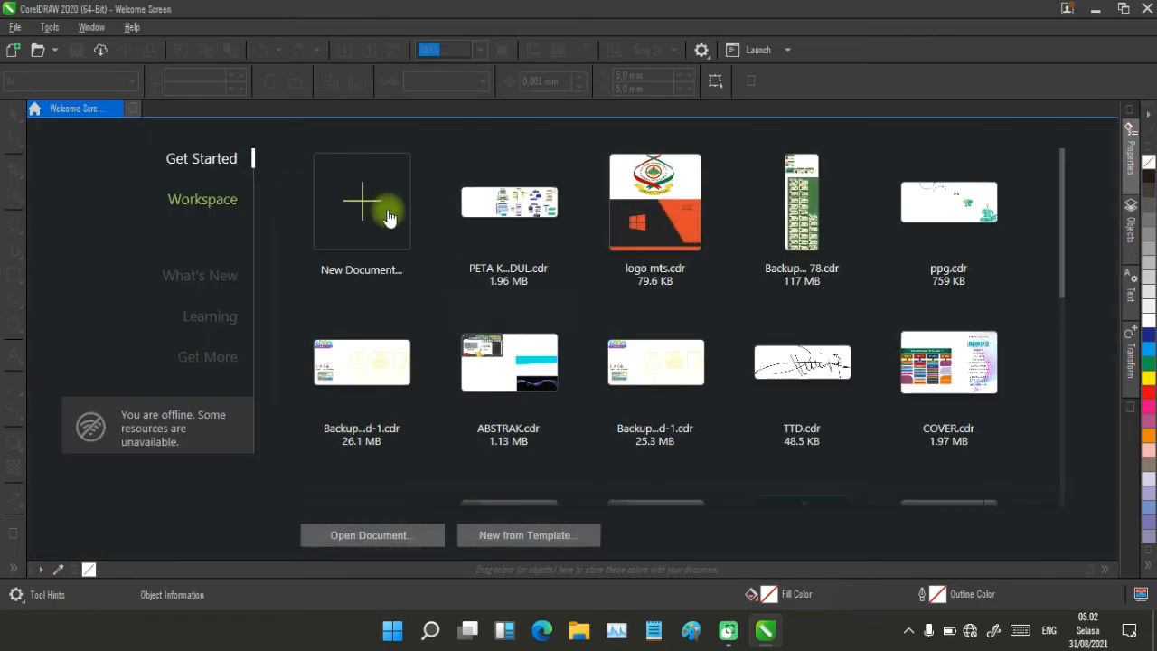
pyautogui.click(364, 208)
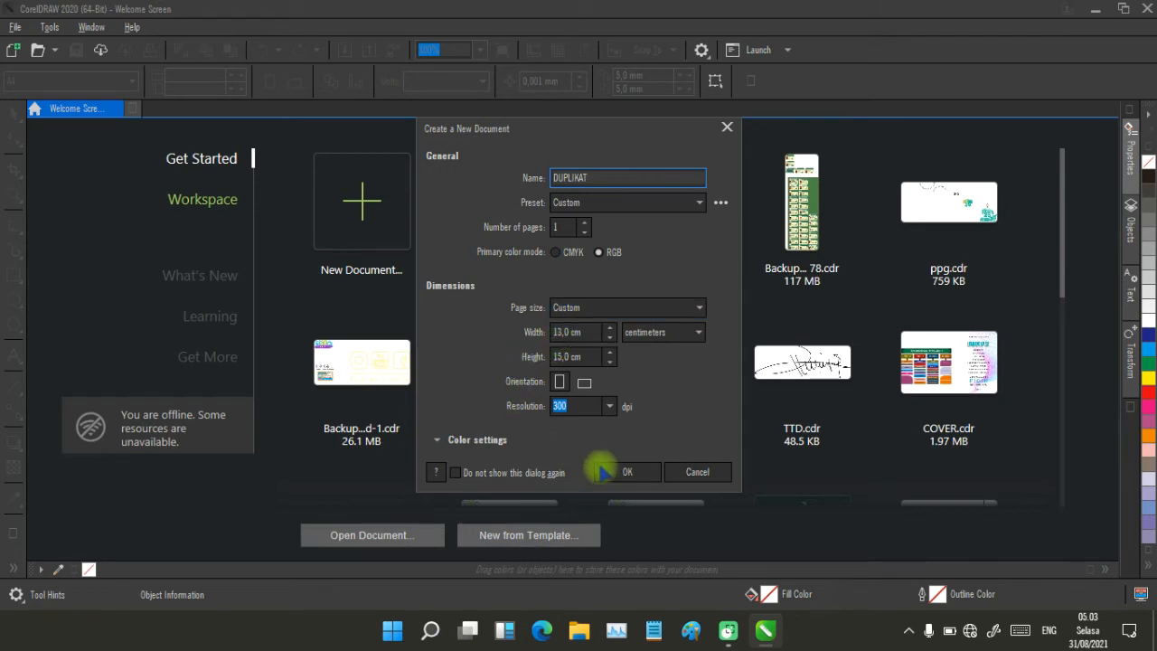
pyautogui.click(627, 471)
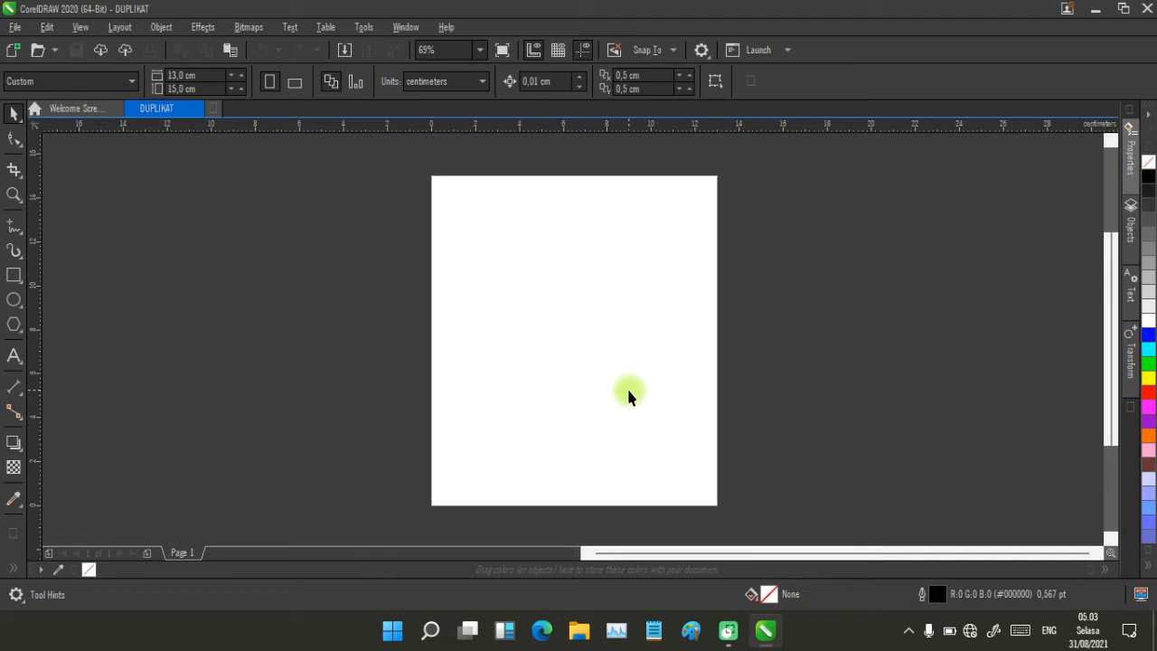
# - Bring the signature image "arti tanda tangan direk.png" from the Documents folder into the drawing and close the file browser
pyautogui.click(583, 636)
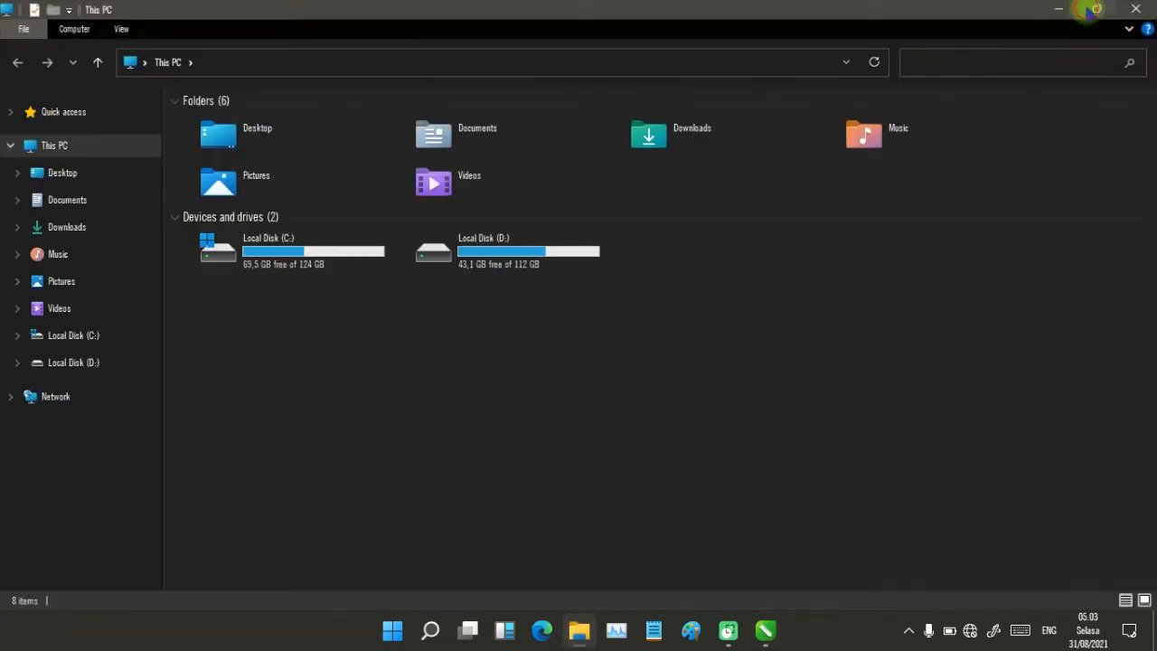
pyautogui.click(1091, 11)
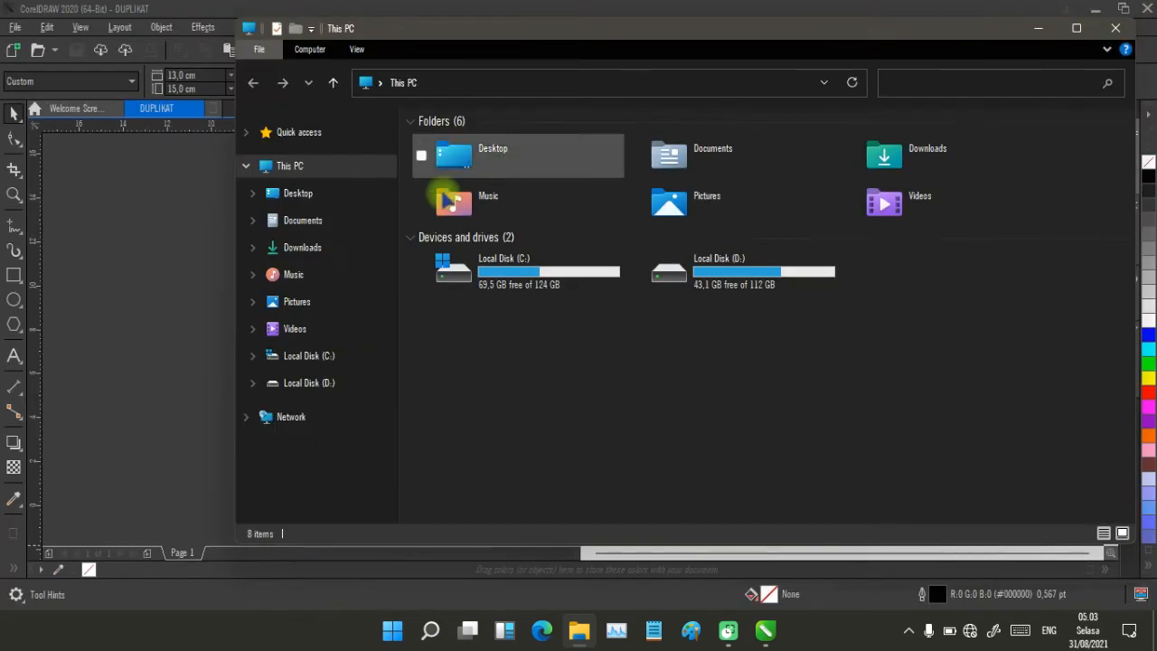
pyautogui.click(306, 224)
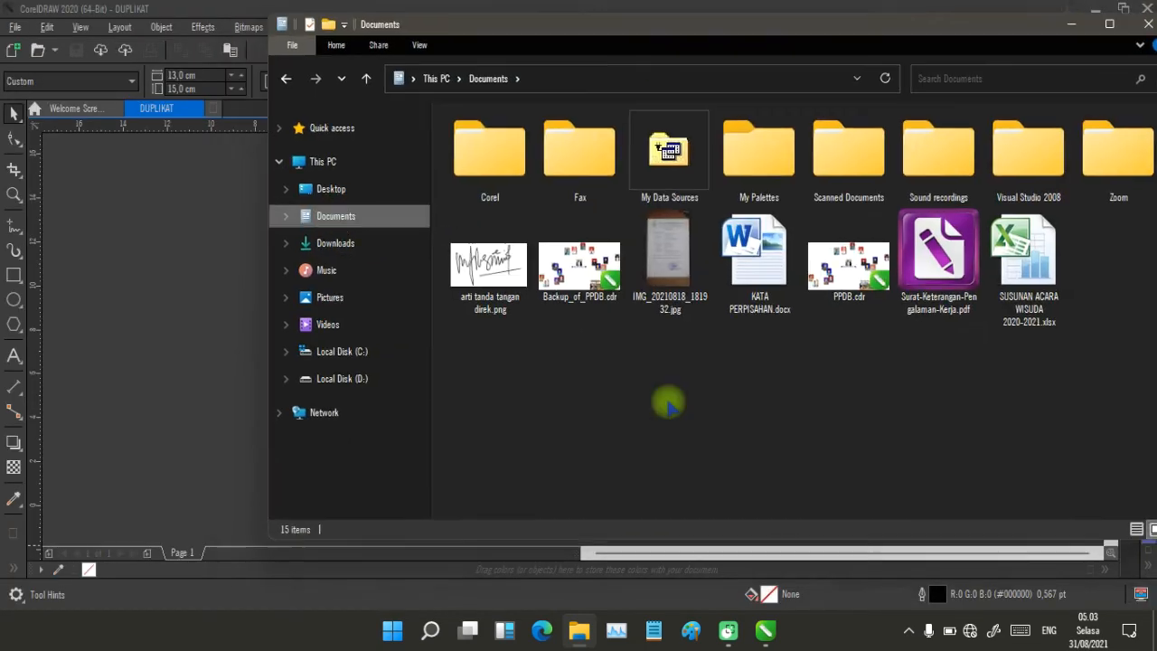
pyautogui.moveTo(495, 276); pyautogui.dragTo(127, 344)
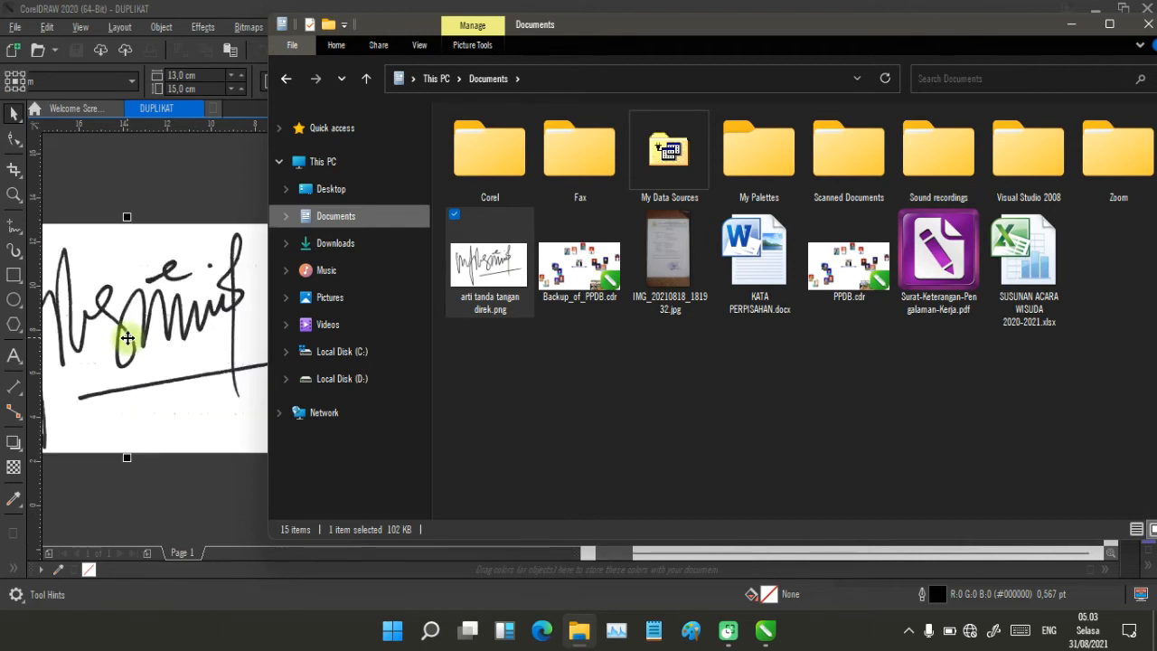
pyautogui.click(1143, 25)
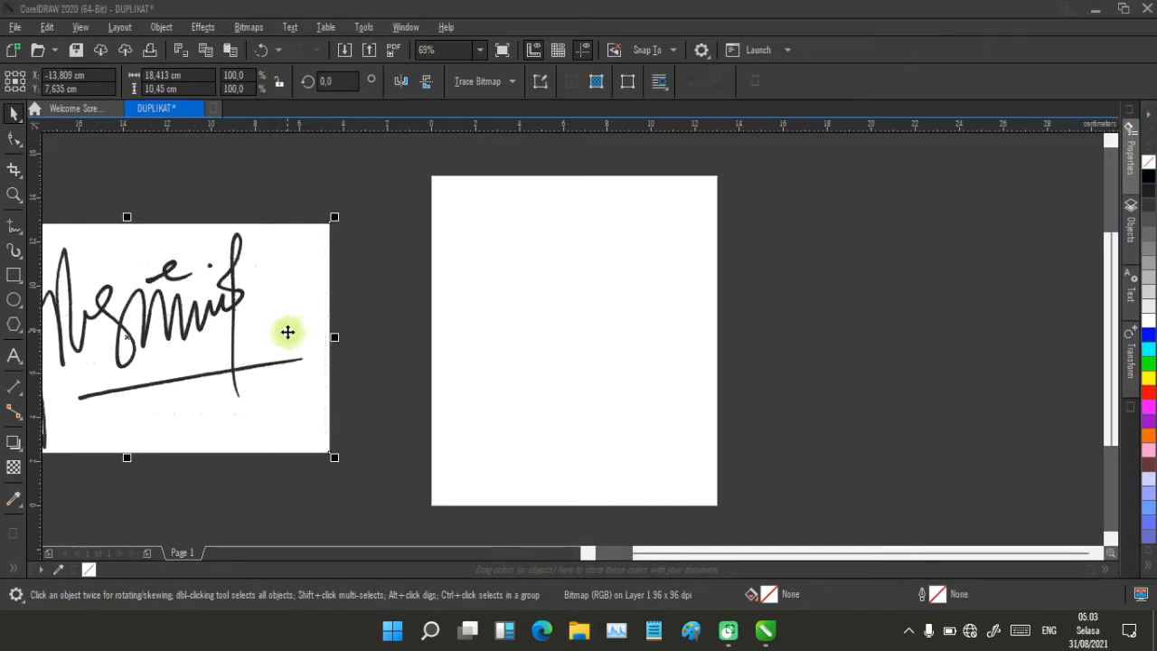
# - Move the signature image onto the middle of the page and deselect it
pyautogui.moveTo(289, 330)
pyautogui.mouseDown()
pyautogui.moveTo(434, 318)
pyautogui.moveTo(487, 334)
pyautogui.mouseUp()
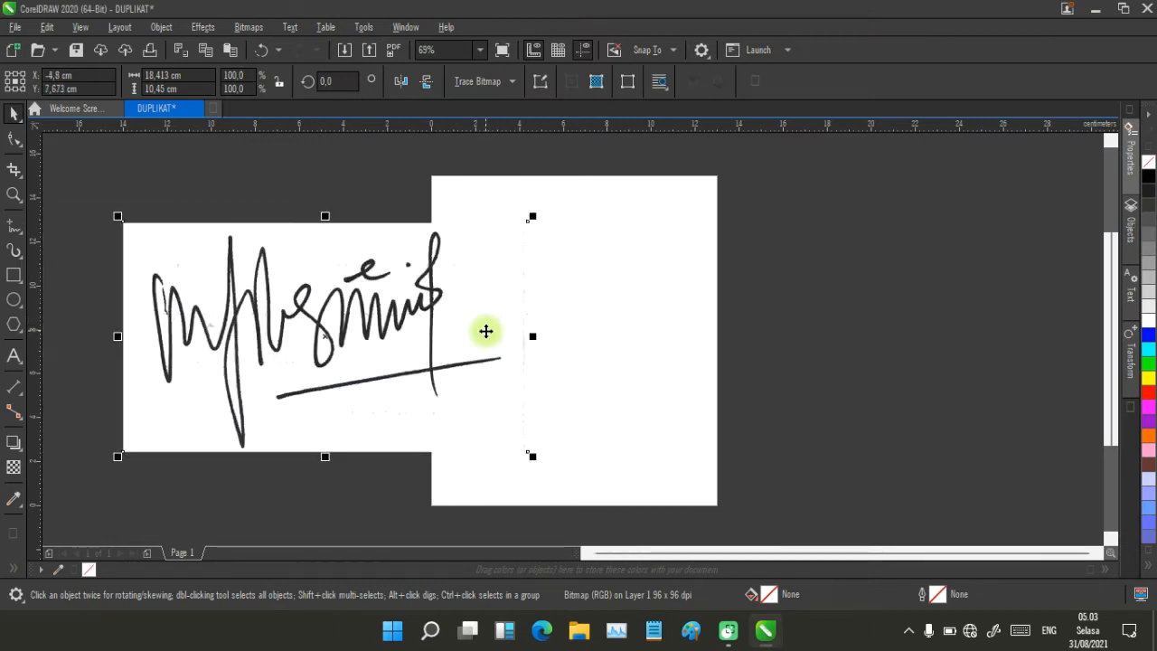
pyautogui.moveTo(488, 278)
pyautogui.mouseDown()
pyautogui.moveTo(628, 297)
pyautogui.moveTo(721, 290)
pyautogui.mouseUp()
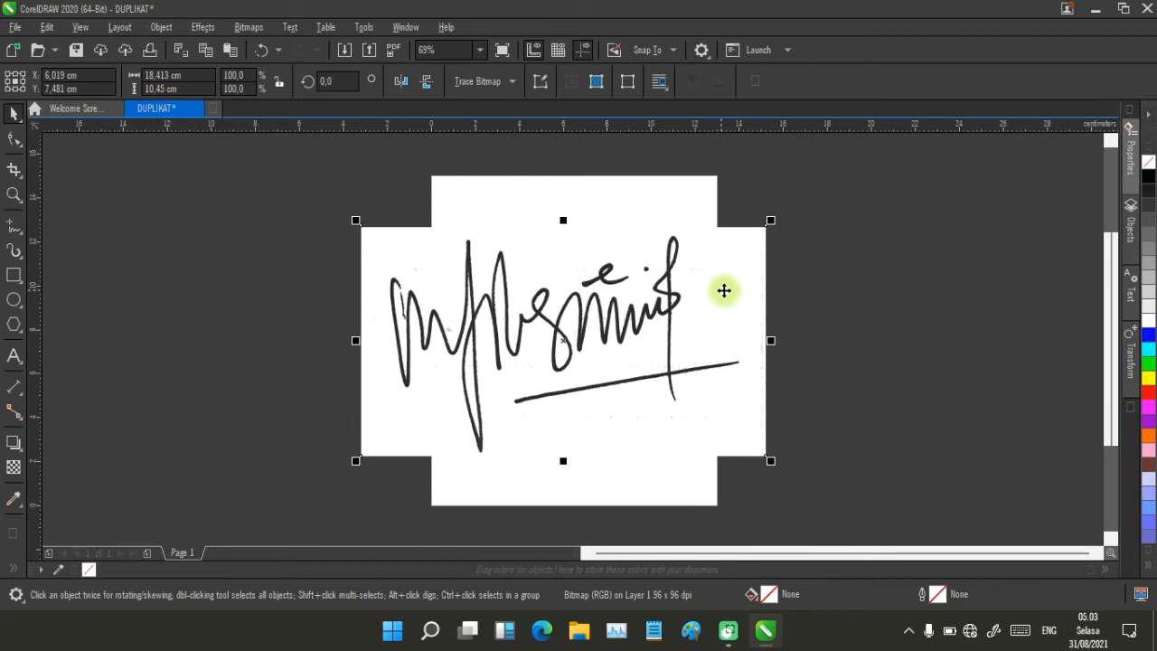
pyautogui.click(875, 304)
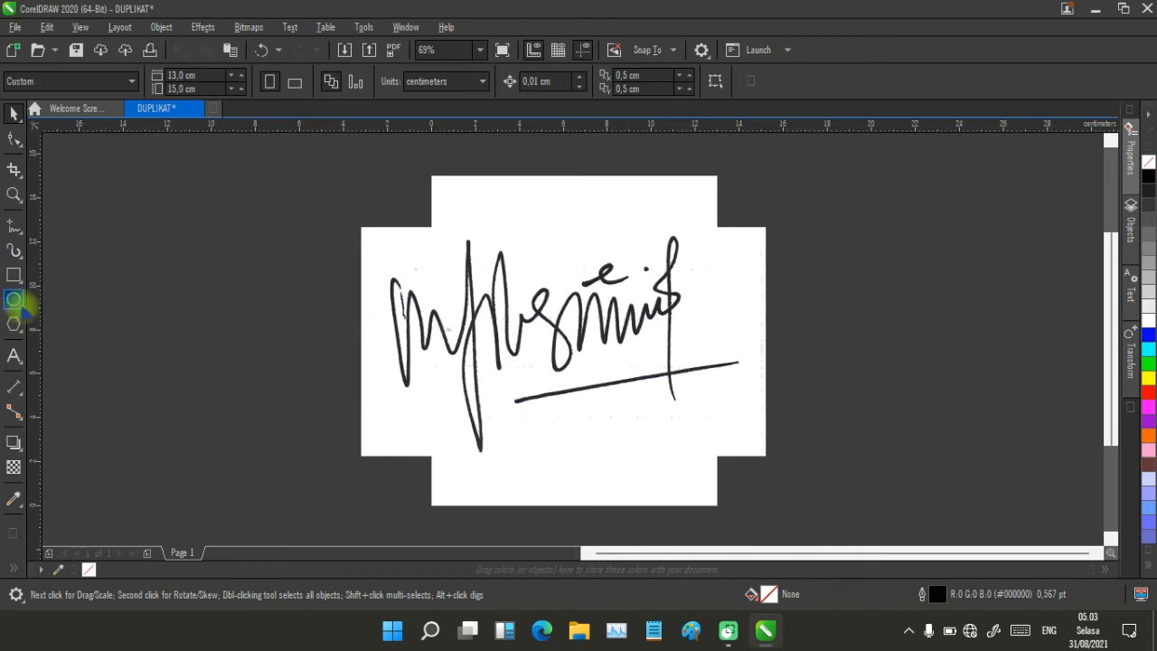
# - Trace the short hook at the start of the signature with a 3-Point Curve about 0.5 cm wide and 1.5 cm high
pyautogui.click(27, 237)
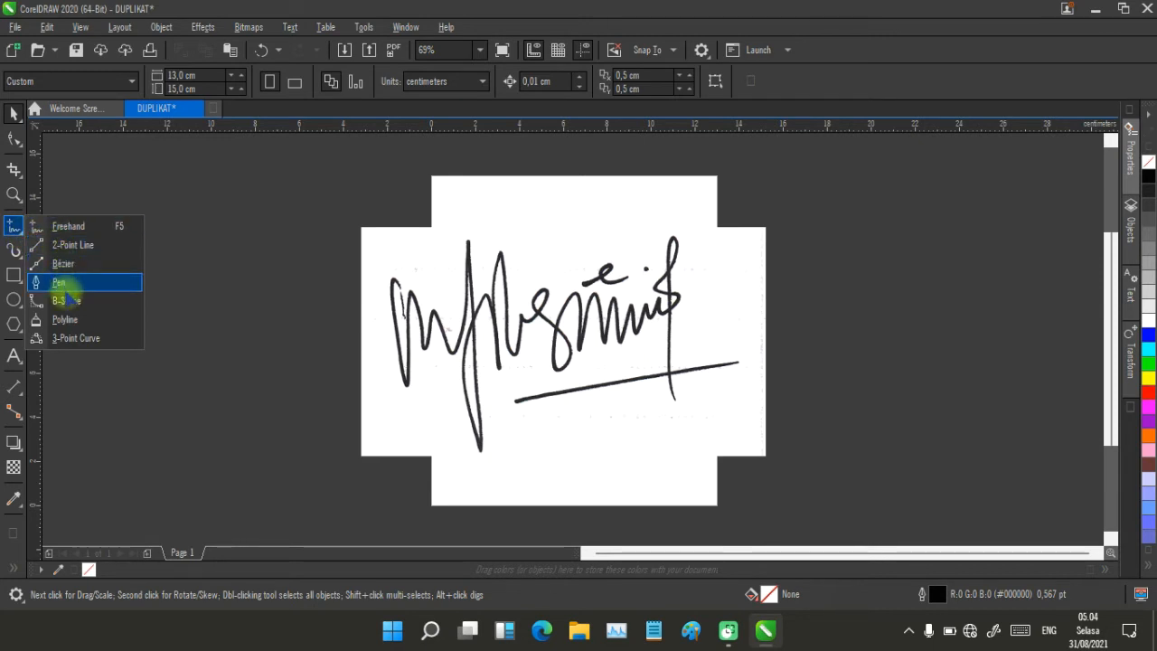
pyautogui.click(82, 338)
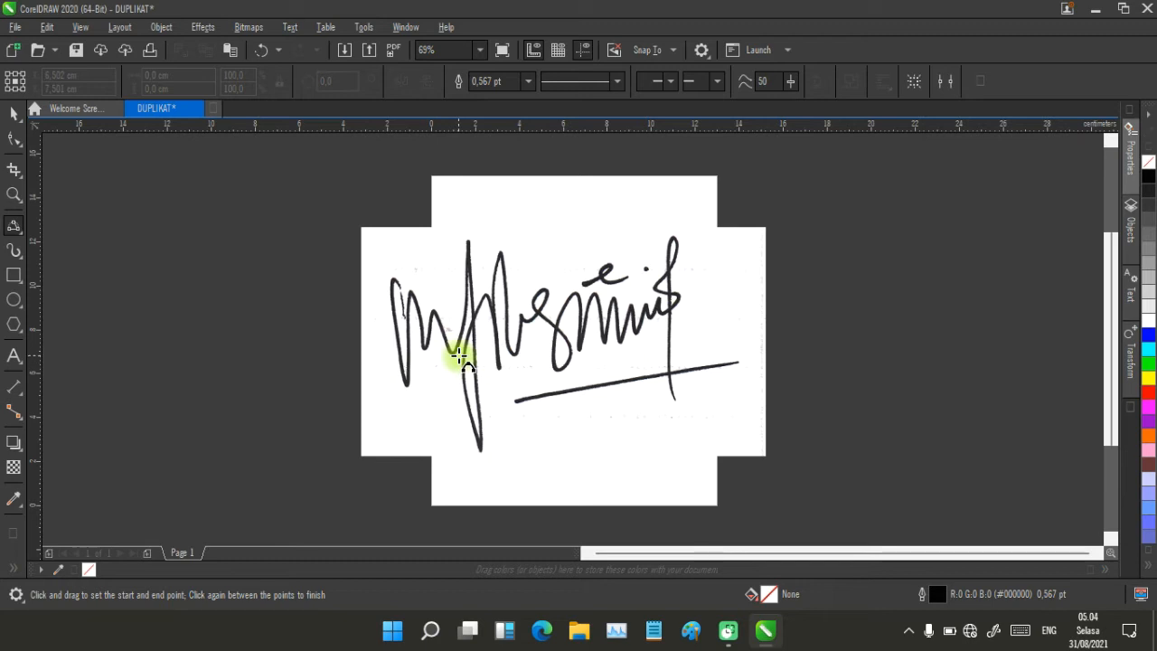
pyautogui.scroll(2, 570, 339)
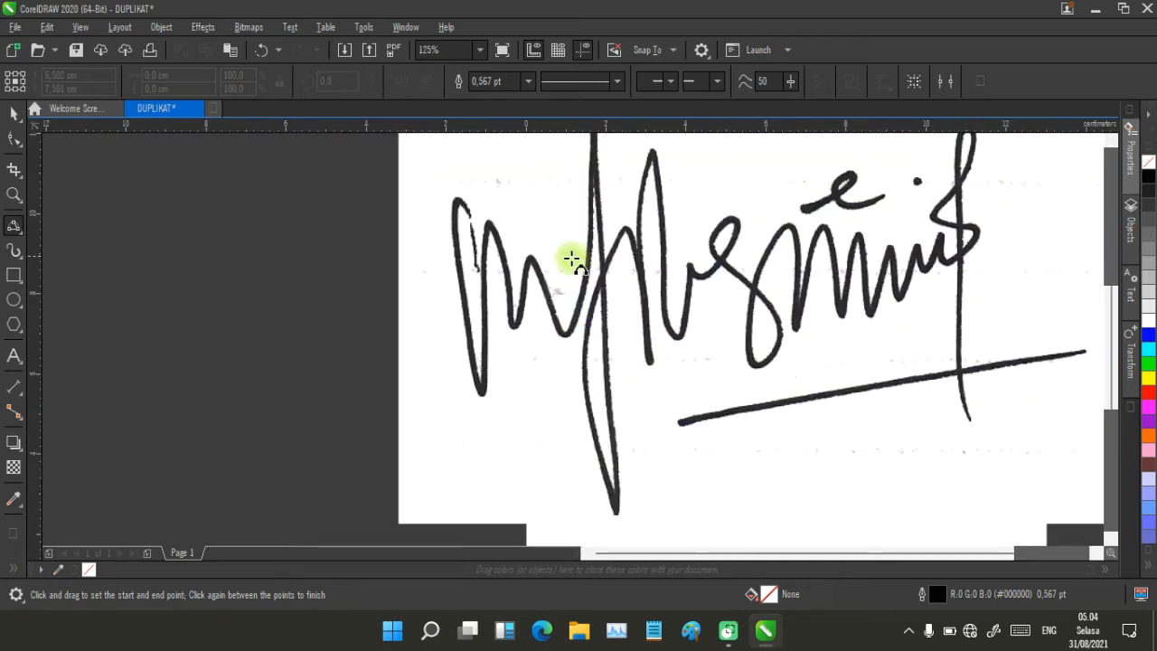
pyautogui.scroll(2, 573, 341)
pyautogui.scroll(-2, 552, 362)
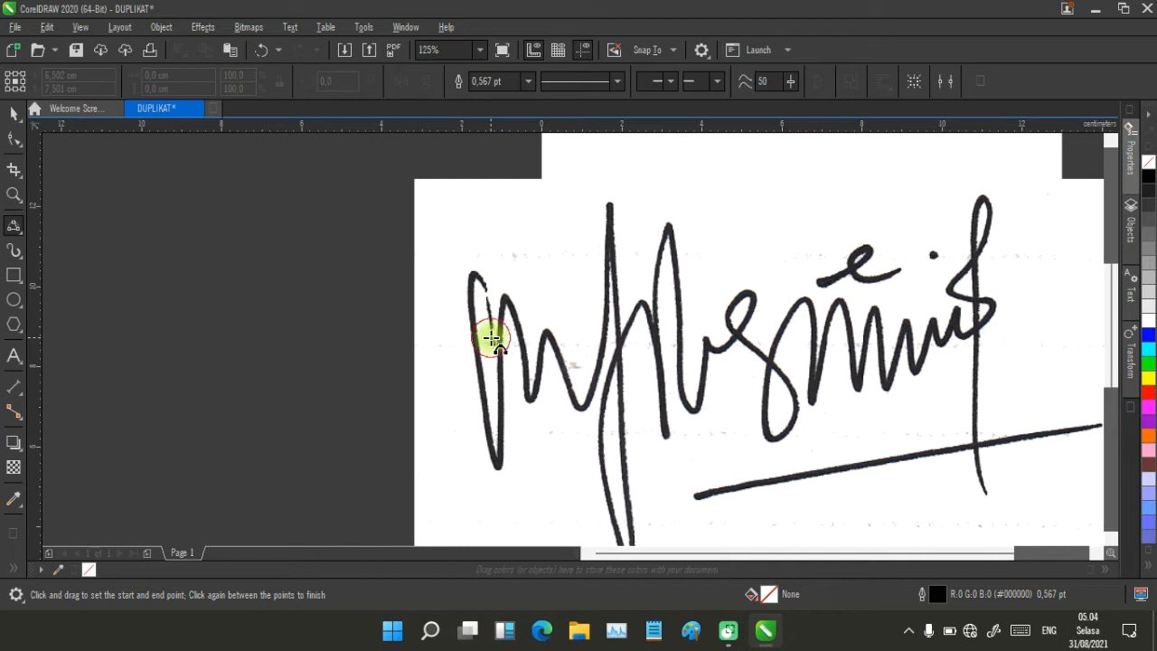
pyautogui.moveTo(492, 341); pyautogui.dragTo(474, 282)
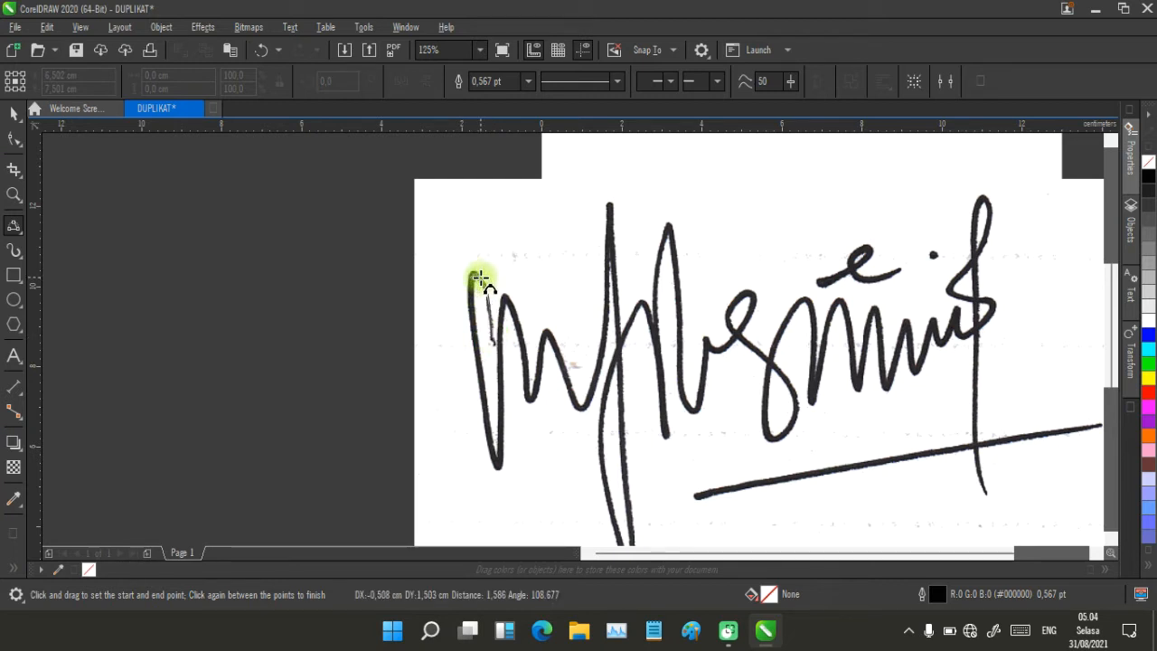
pyautogui.click(480, 278)
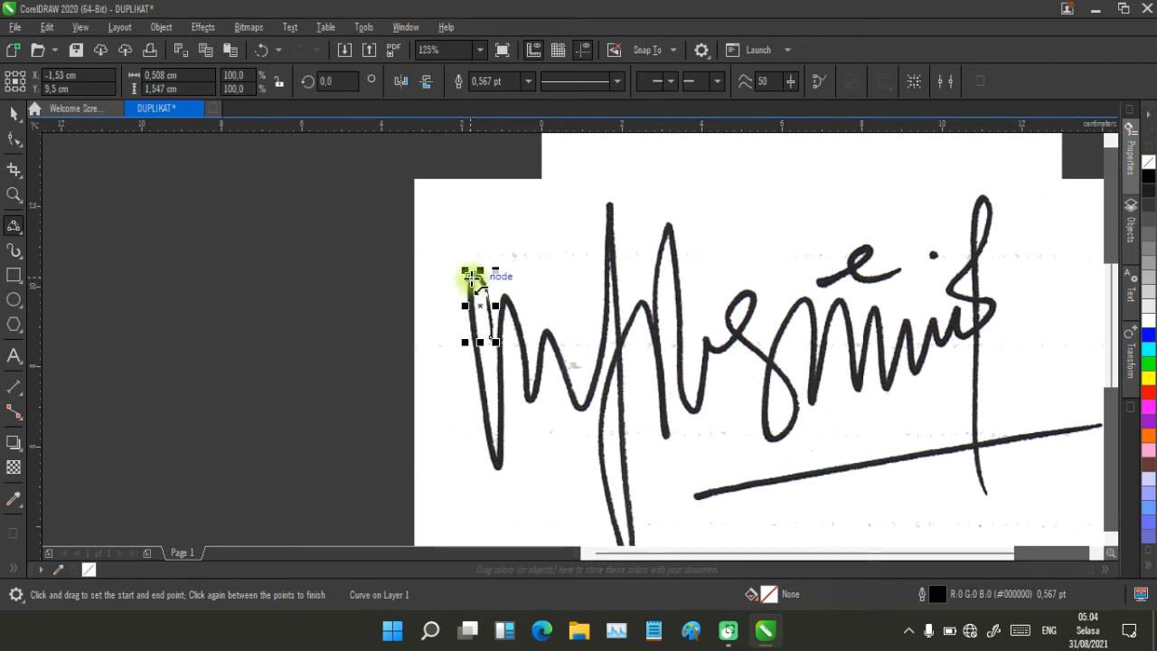
# - Continue the trace with the first downstroke, about 4.8 cm long, and the upstroke to the second peak, about 4.2 cm long
pyautogui.moveTo(471, 276); pyautogui.dragTo(498, 467)
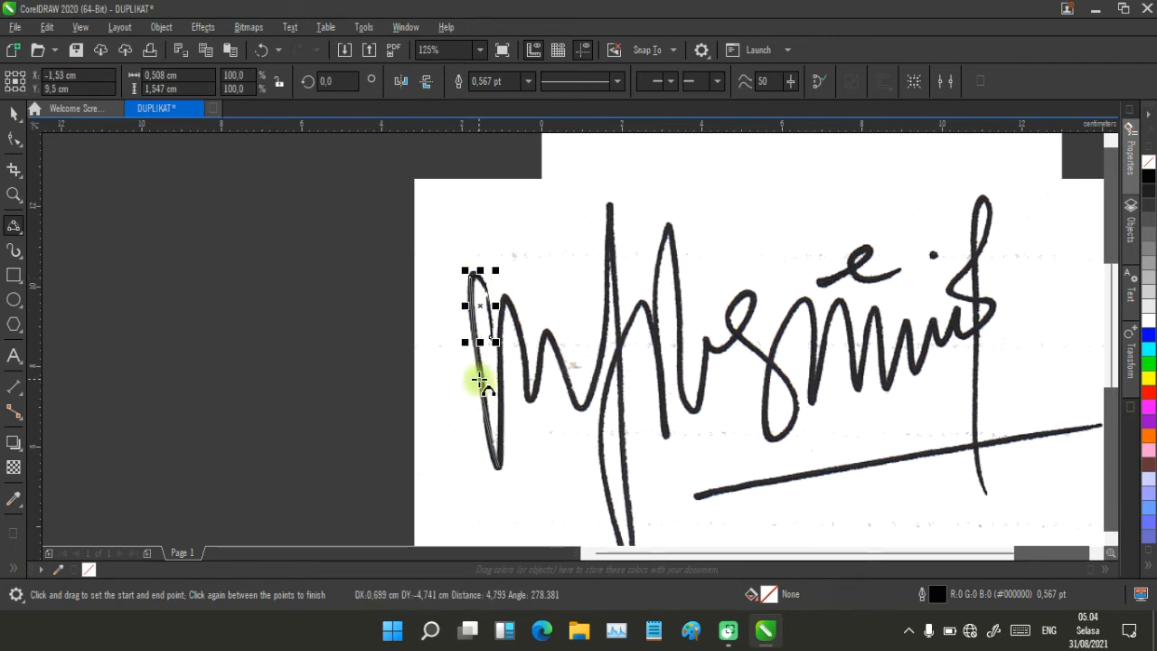
pyautogui.click(479, 378)
pyautogui.scroll(2, 573, 336)
pyautogui.scroll(-2, 609, 370)
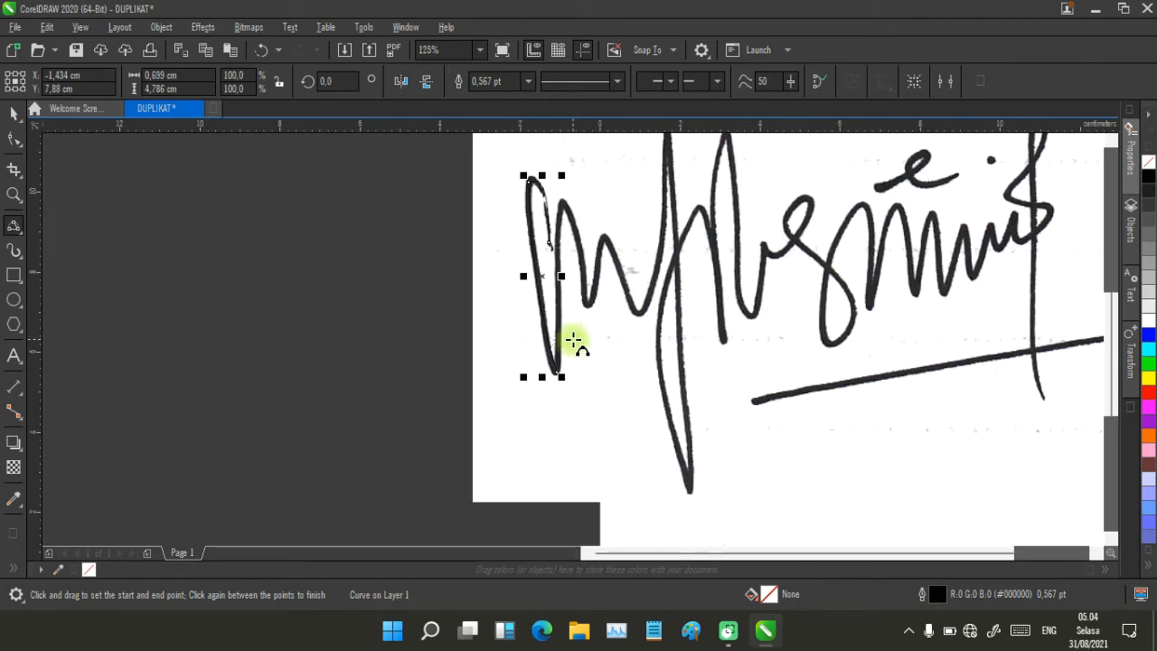
pyautogui.scroll(2, 574, 335)
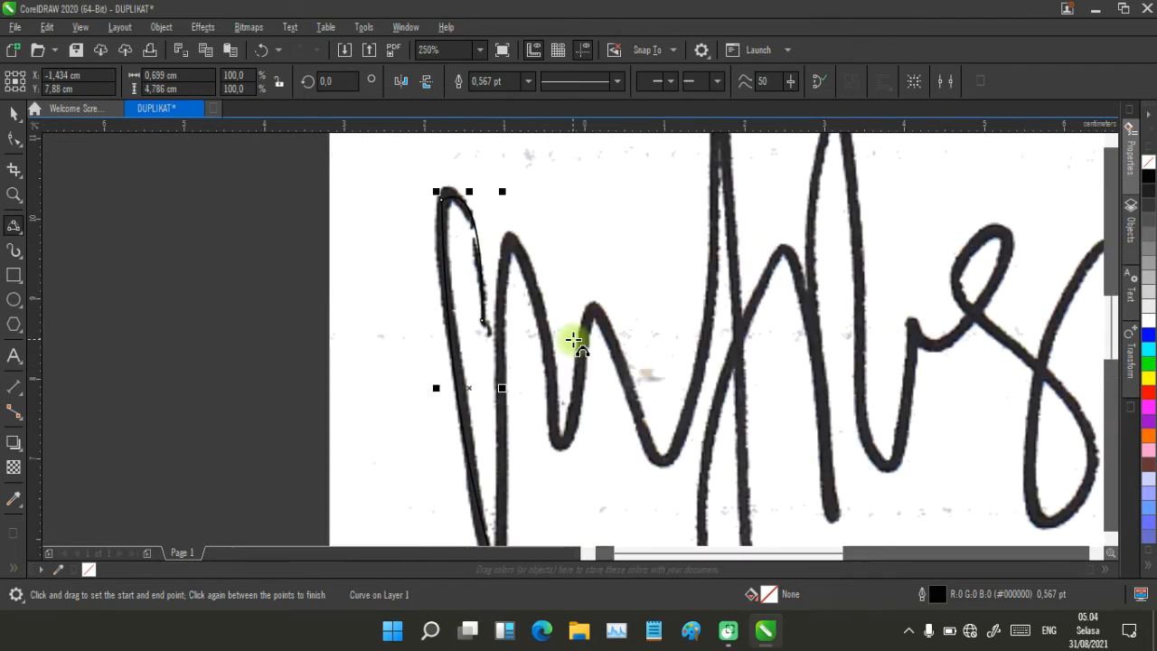
pyautogui.scroll(-2, 569, 335)
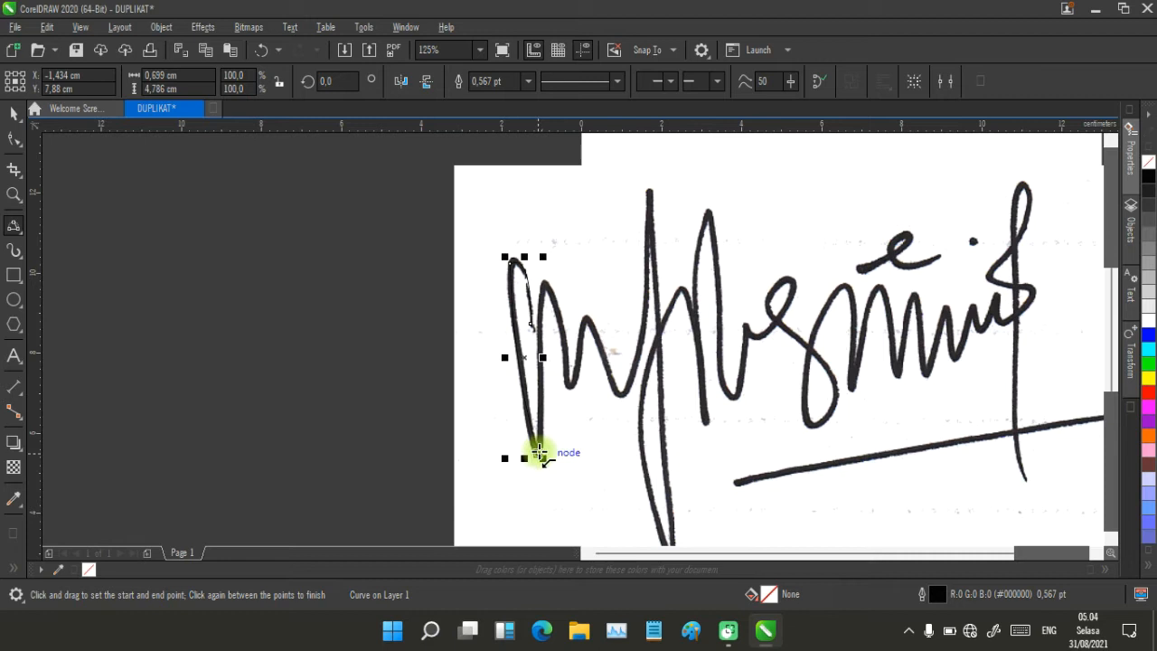
pyautogui.moveTo(538, 452); pyautogui.dragTo(545, 287)
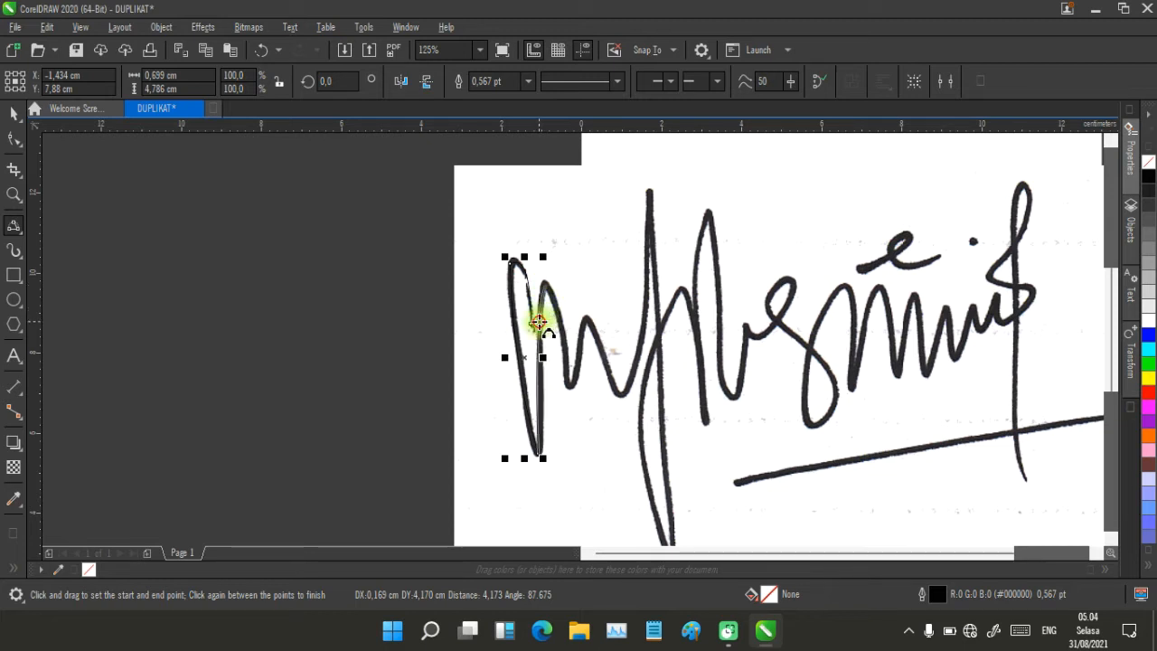
pyautogui.click(537, 321)
# - Trace the roughly 2.3 cm downstroke from the second peak and the narrow rounded valley below it
pyautogui.scroll(1, 550, 310)
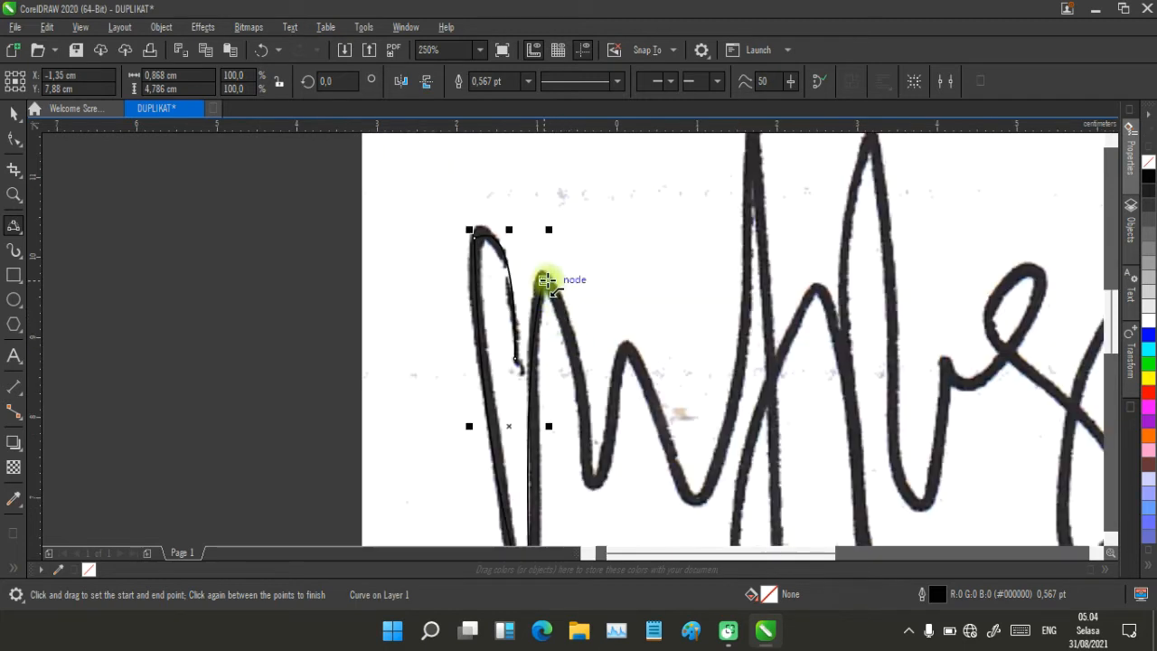
pyautogui.moveTo(546, 280)
pyautogui.mouseDown()
pyautogui.moveTo(589, 477)
pyautogui.moveTo(584, 462)
pyautogui.mouseUp()
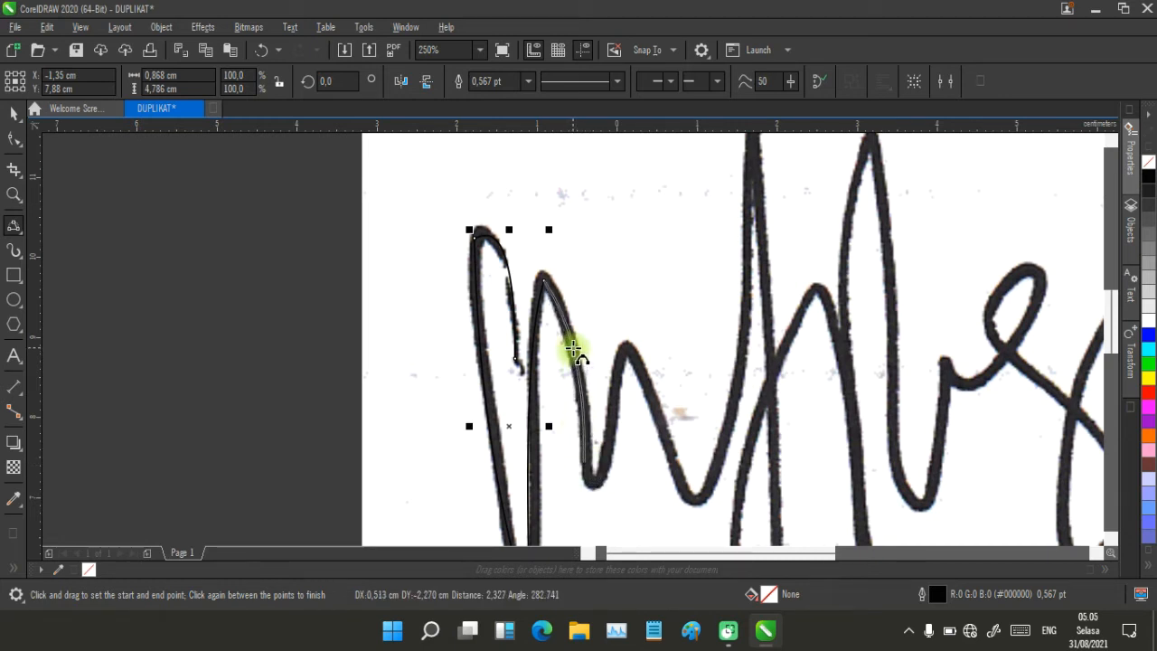
pyautogui.click(573, 349)
pyautogui.scroll(2, 573, 357)
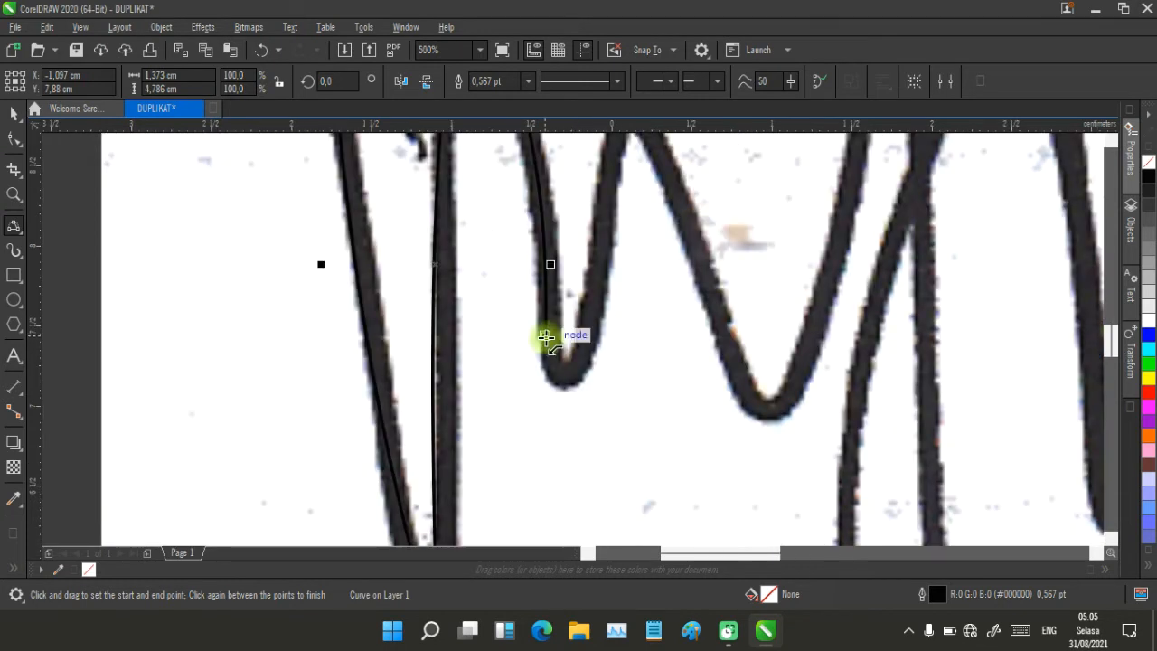
pyautogui.moveTo(546, 336); pyautogui.dragTo(590, 332)
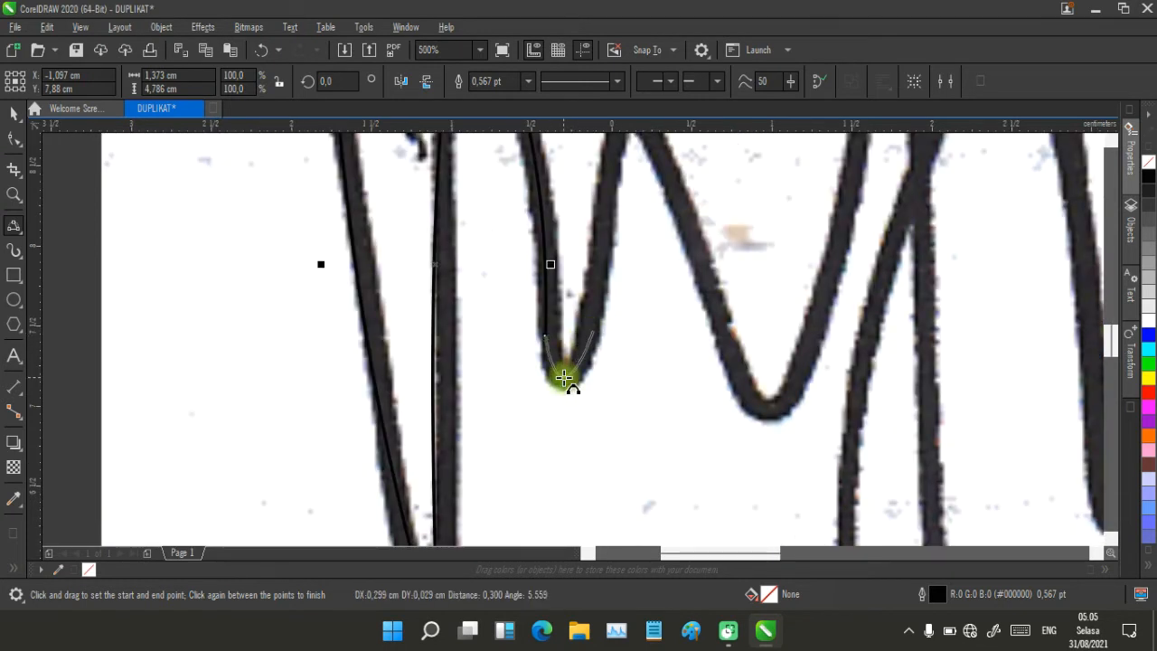
pyautogui.click(620, 361)
# - Trace the upstroke to the third peak and the slanted downstroke, about 2.1 cm long, to the next valley
pyautogui.scroll(-2, 579, 335)
pyautogui.scroll(2, 576, 336)
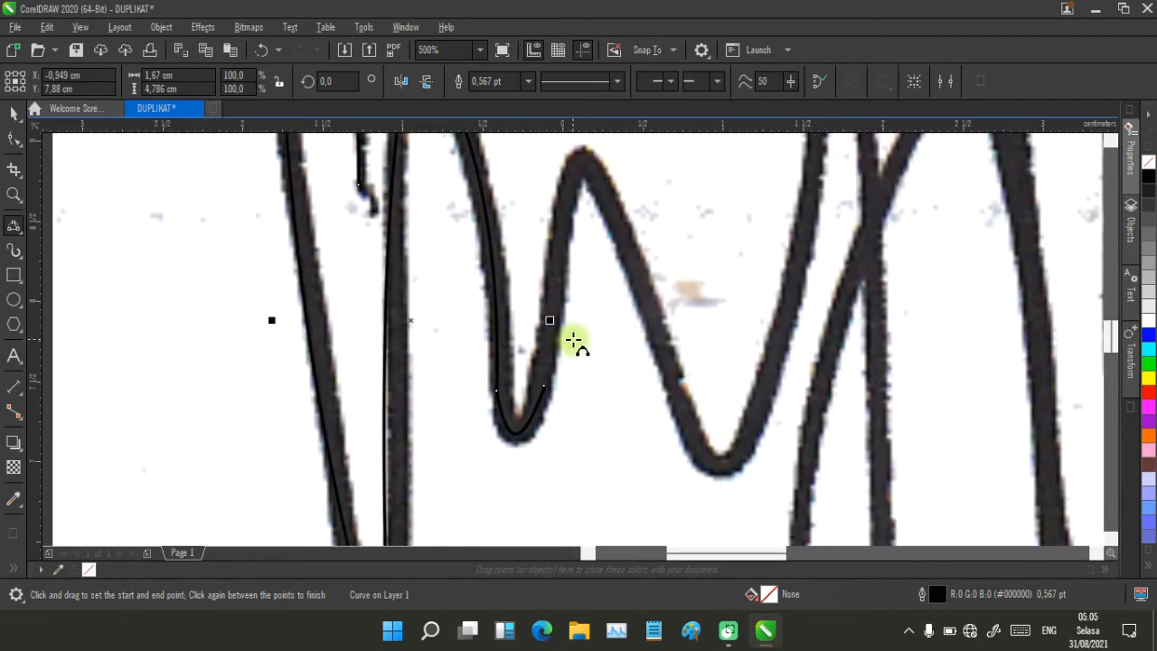
pyautogui.scroll(-2, 574, 339)
pyautogui.moveTo(563, 362)
pyautogui.mouseDown()
pyautogui.moveTo(578, 253)
pyautogui.moveTo(573, 268)
pyautogui.moveTo(646, 405)
pyautogui.mouseUp()
pyautogui.click(584, 271)
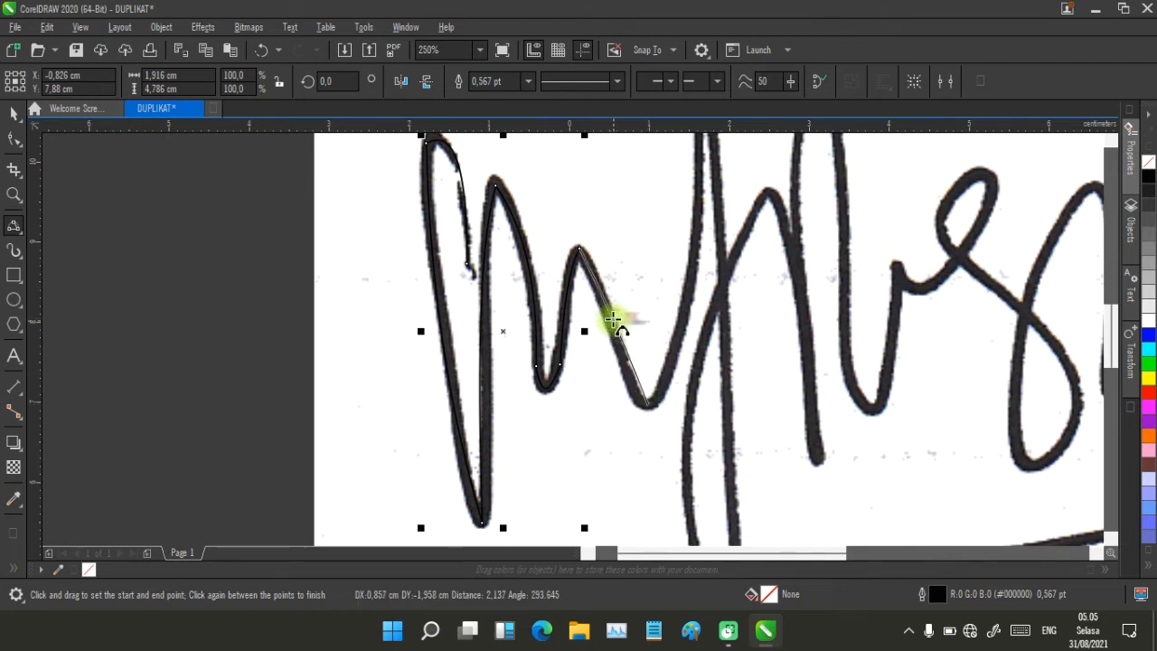
pyautogui.click(611, 316)
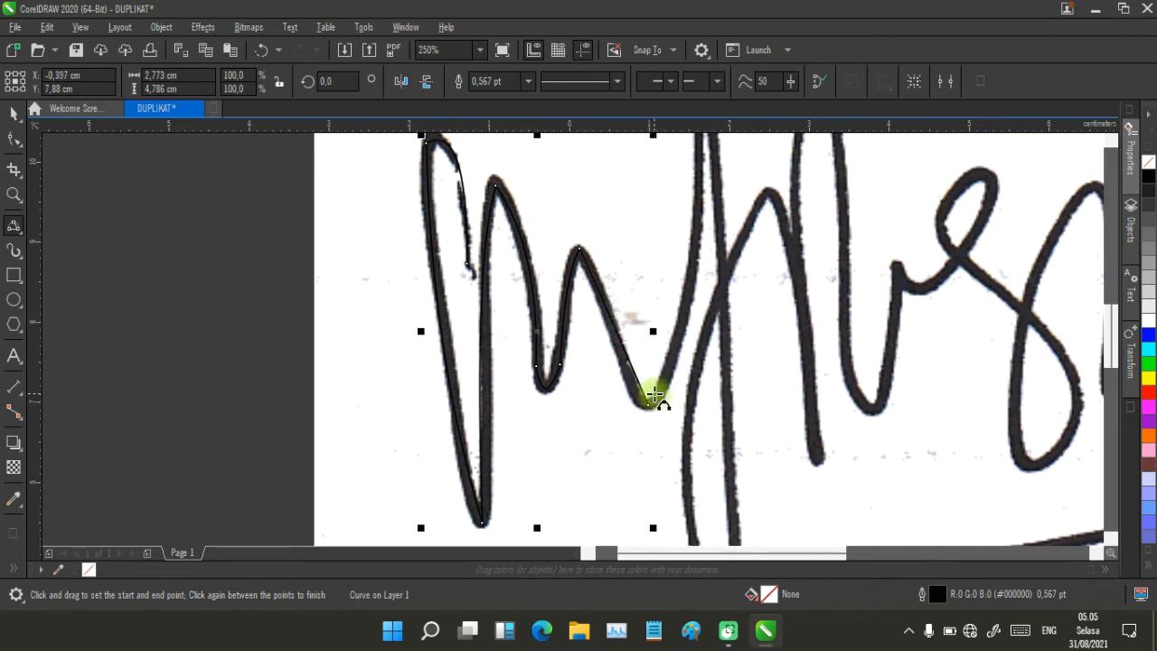
# - Trace the tall upstroke from the third valley to its tip with two connected curves, the first about 3.8 cm long
pyautogui.scroll(-2, 657, 395)
pyautogui.scroll(2, 620, 298)
pyautogui.scroll(-2, 571, 325)
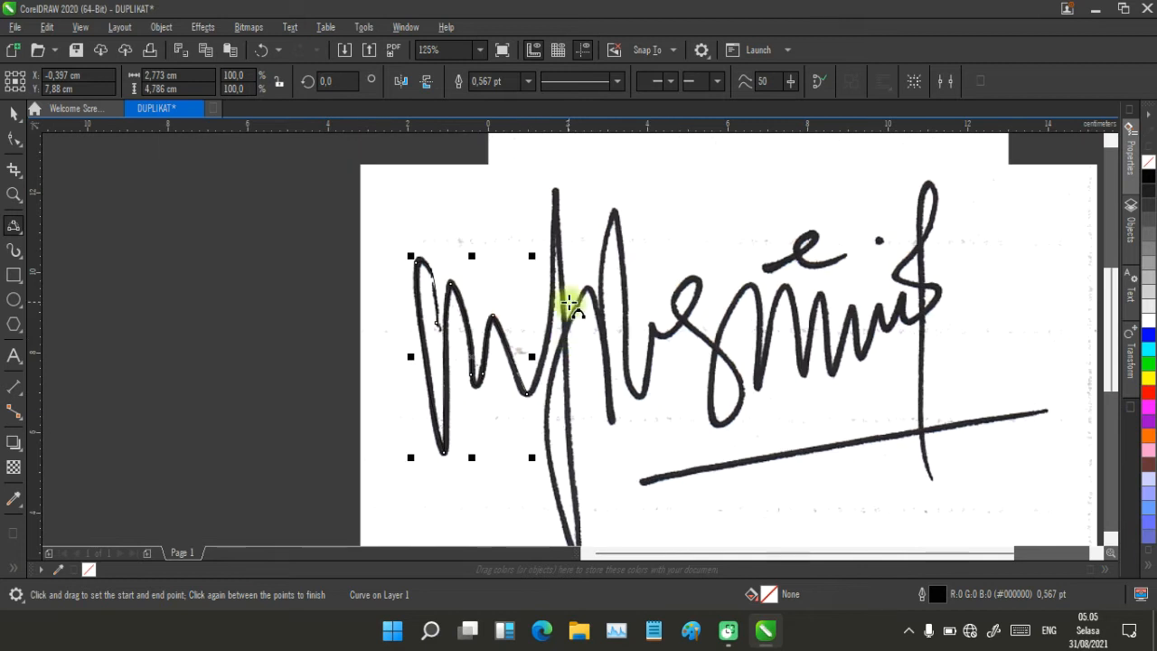
pyautogui.scroll(2, 573, 338)
pyautogui.moveTo(491, 521)
pyautogui.mouseDown()
pyautogui.moveTo(524, 421)
pyautogui.moveTo(542, 225)
pyautogui.mouseUp()
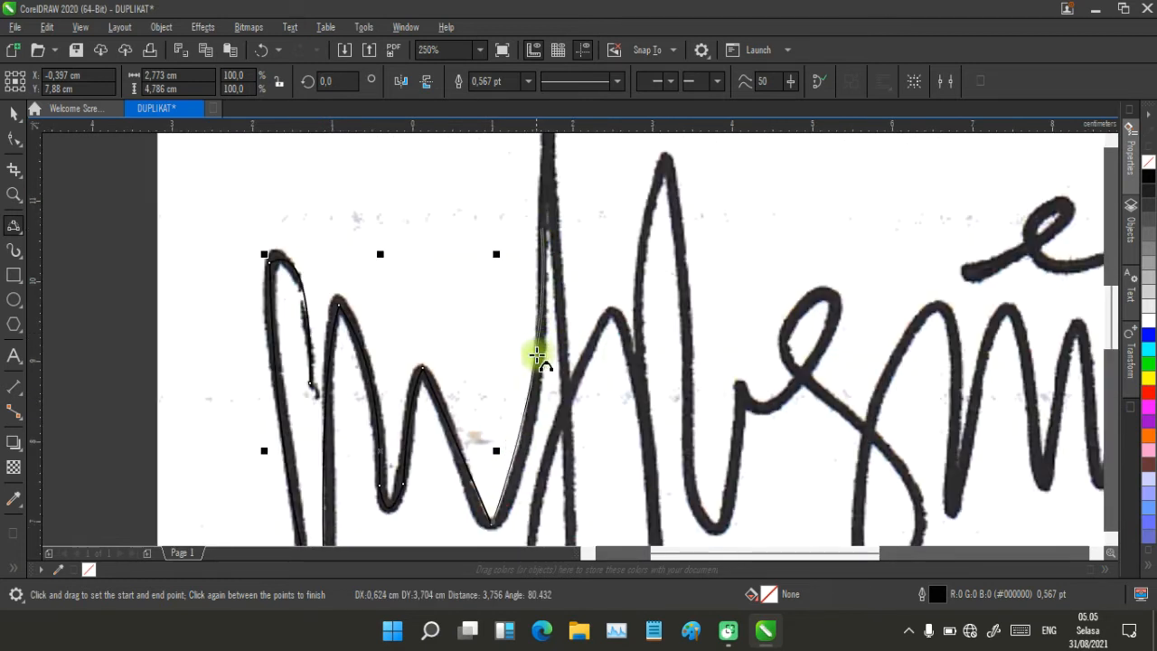
pyautogui.click(535, 400)
pyautogui.scroll(-2, 582, 266)
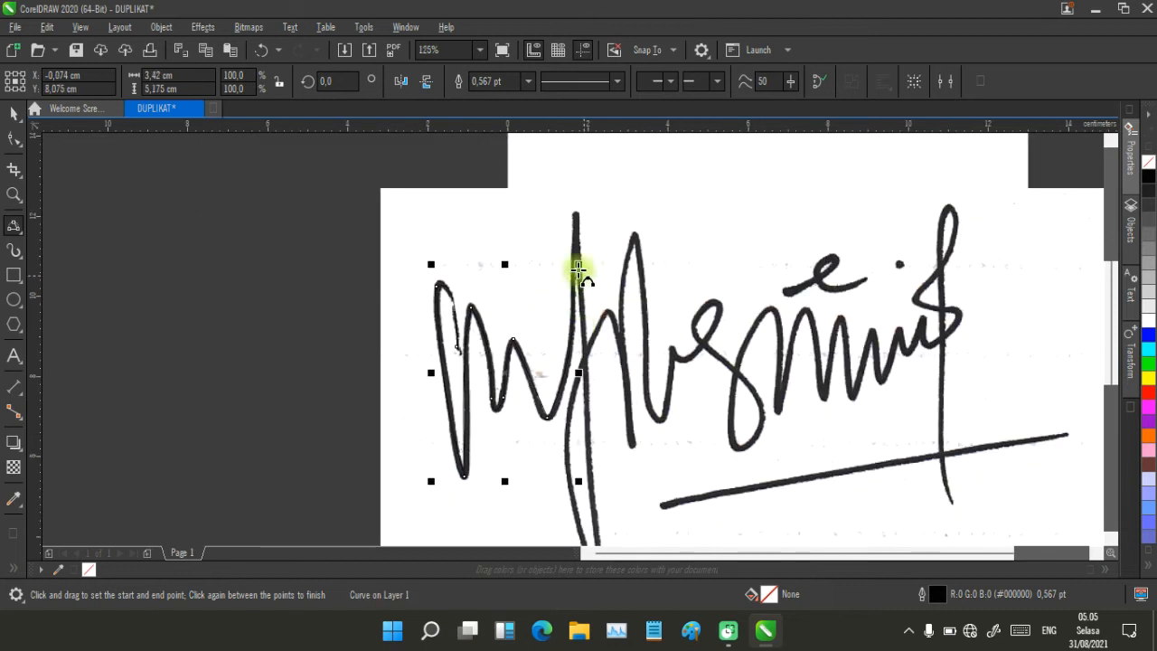
pyautogui.scroll(2, 573, 336)
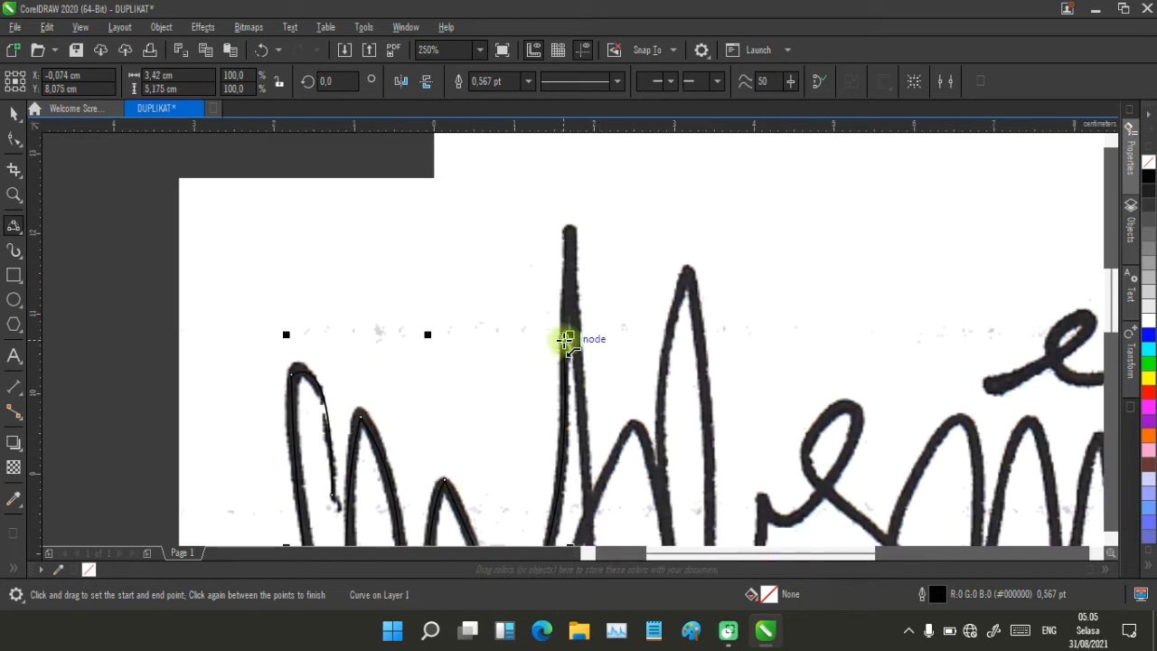
pyautogui.moveTo(566, 339); pyautogui.dragTo(571, 236)
pyautogui.click(583, 299)
# - Trace the long downstroke from the tall tip with a curve about 6.4 cm long
pyautogui.scroll(-2, 573, 335)
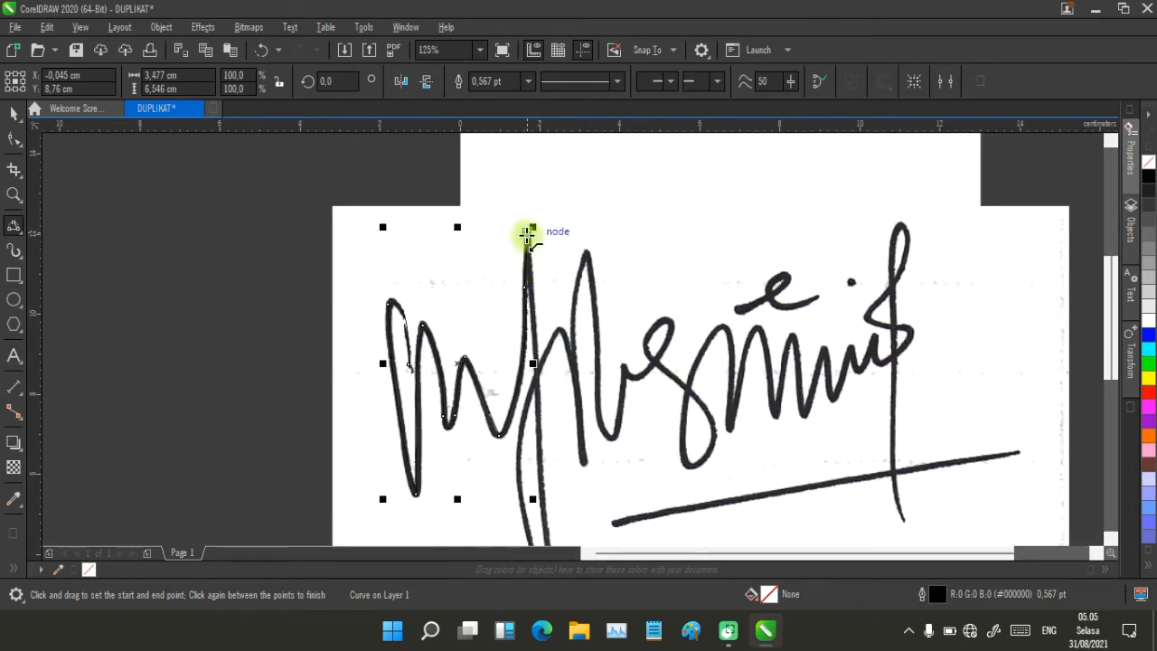
pyautogui.moveTo(527, 234); pyautogui.dragTo(540, 491)
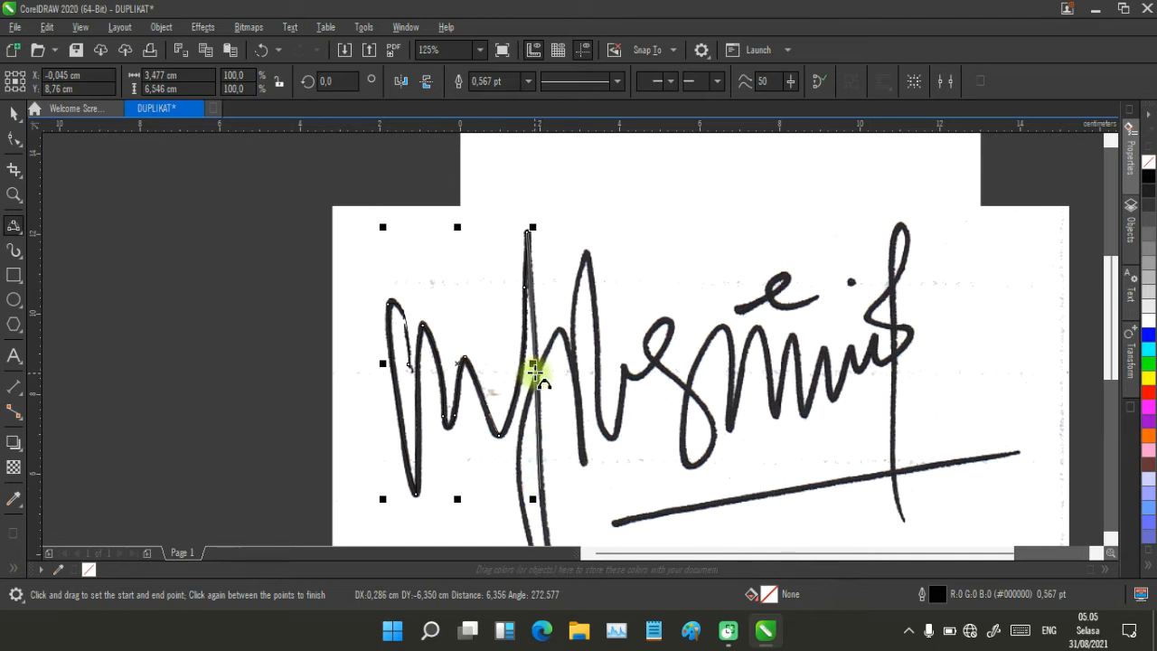
pyautogui.click(537, 480)
pyautogui.scroll(-1, 573, 336)
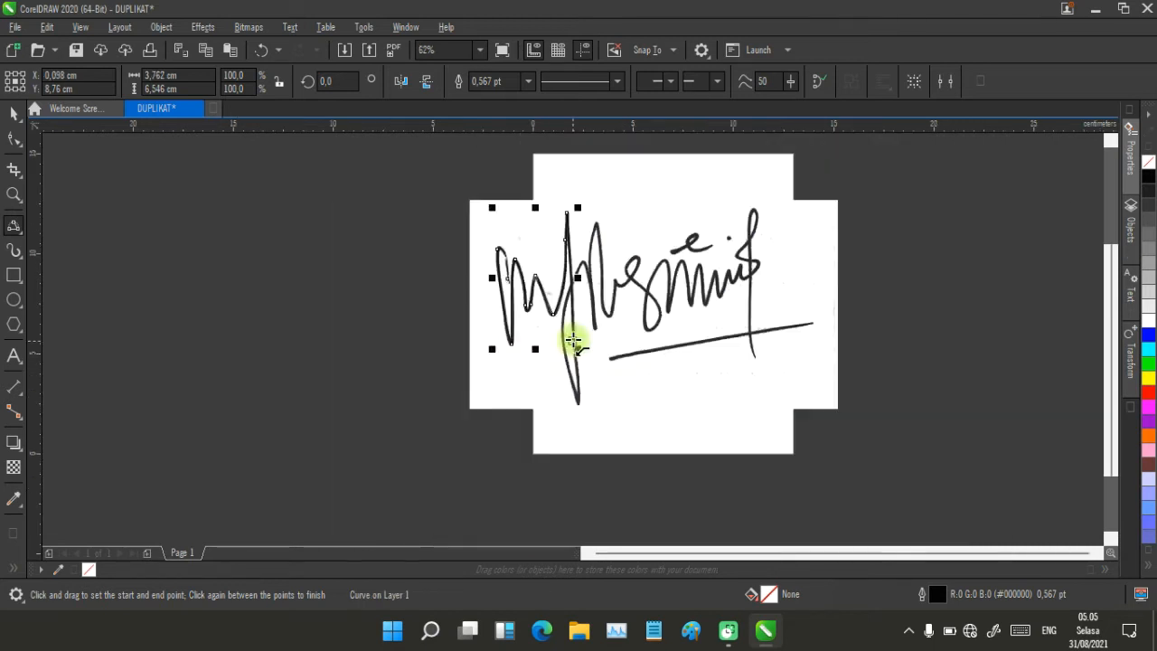
# - Continue the trace down to the signature's lowest point and back up the return stroke, ending with a curve about 3.2 cm long
pyautogui.scroll(1, 574, 341)
pyautogui.scroll(3, 574, 338)
pyautogui.scroll(-2, 583, 393)
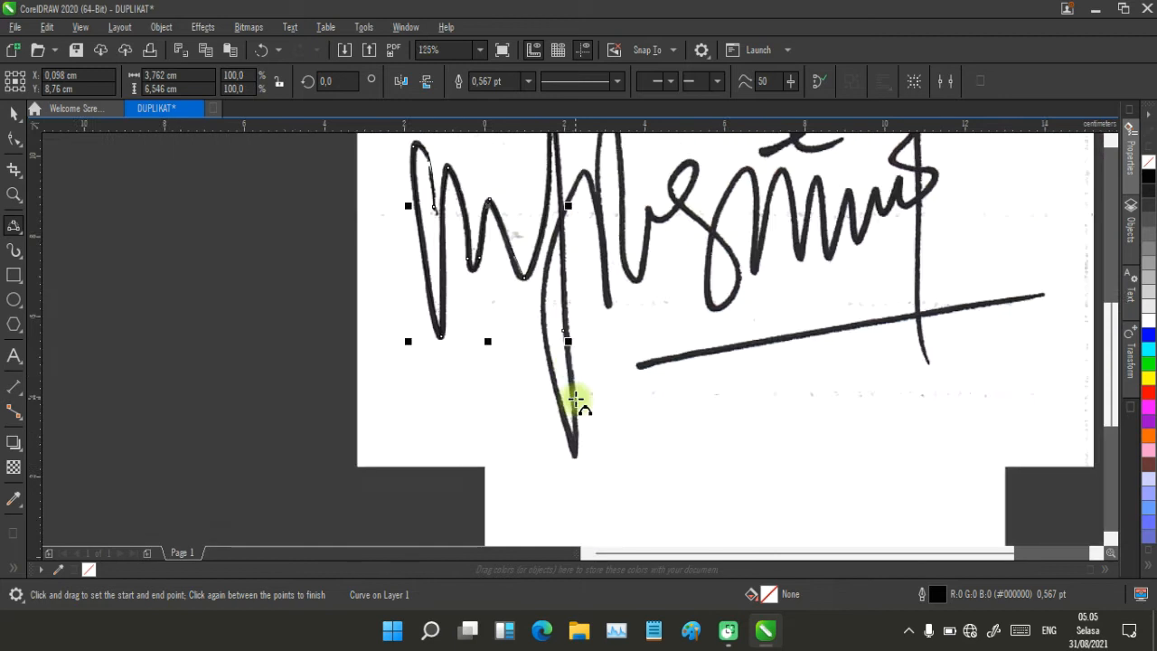
pyautogui.scroll(3, 569, 325)
pyautogui.moveTo(560, 261)
pyautogui.mouseDown()
pyautogui.moveTo(578, 454)
pyautogui.moveTo(515, 175)
pyautogui.mouseUp()
pyautogui.click(573, 444)
pyautogui.click(529, 285)
pyautogui.scroll(-2, 581, 271)
pyautogui.scroll(2, 548, 361)
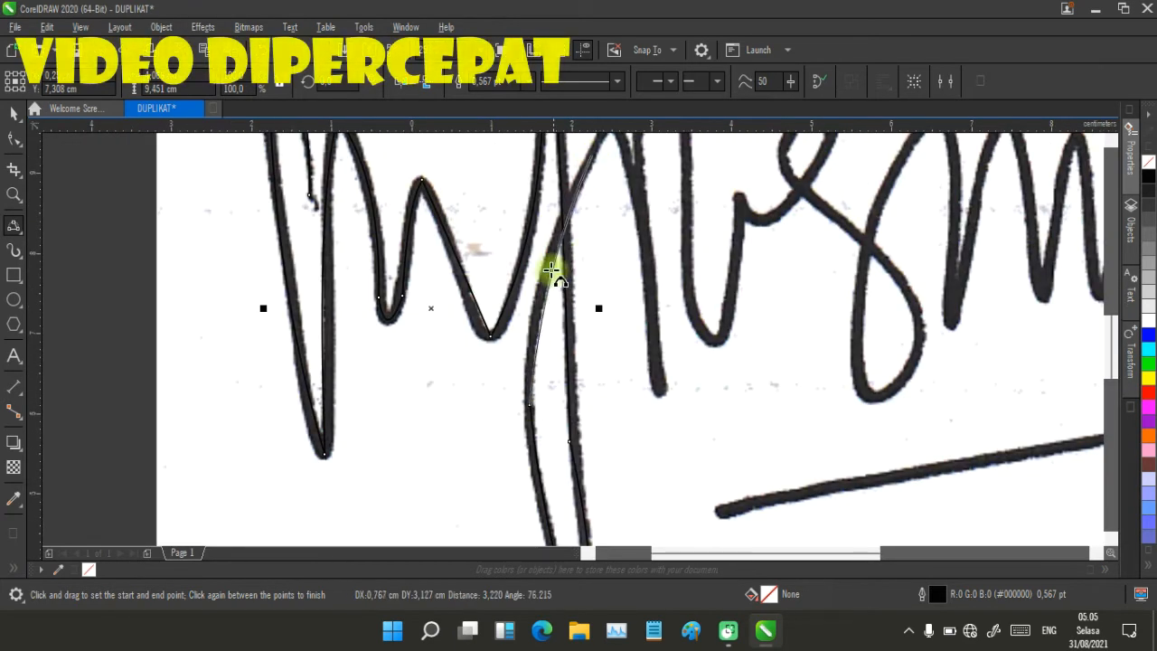
# - Trace the rounded peak with a curve about 0.5 cm long and follow its downstroke, about 2.5 cm long, to the stroke's end
pyautogui.scroll(-1, 636, 271)
pyautogui.scroll(1, 626, 262)
pyautogui.scroll(1, 491, 377)
pyautogui.moveTo(570, 341); pyautogui.dragTo(626, 292)
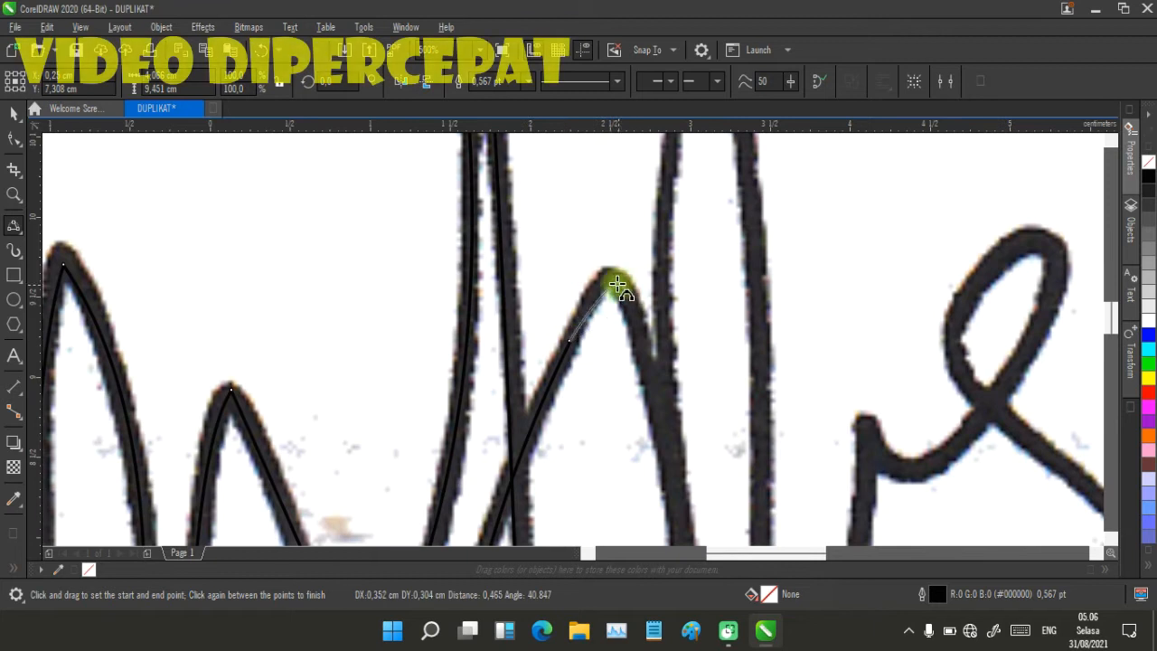
pyautogui.click(605, 280)
pyautogui.scroll(-1, 638, 362)
pyautogui.scroll(-1, 578, 380)
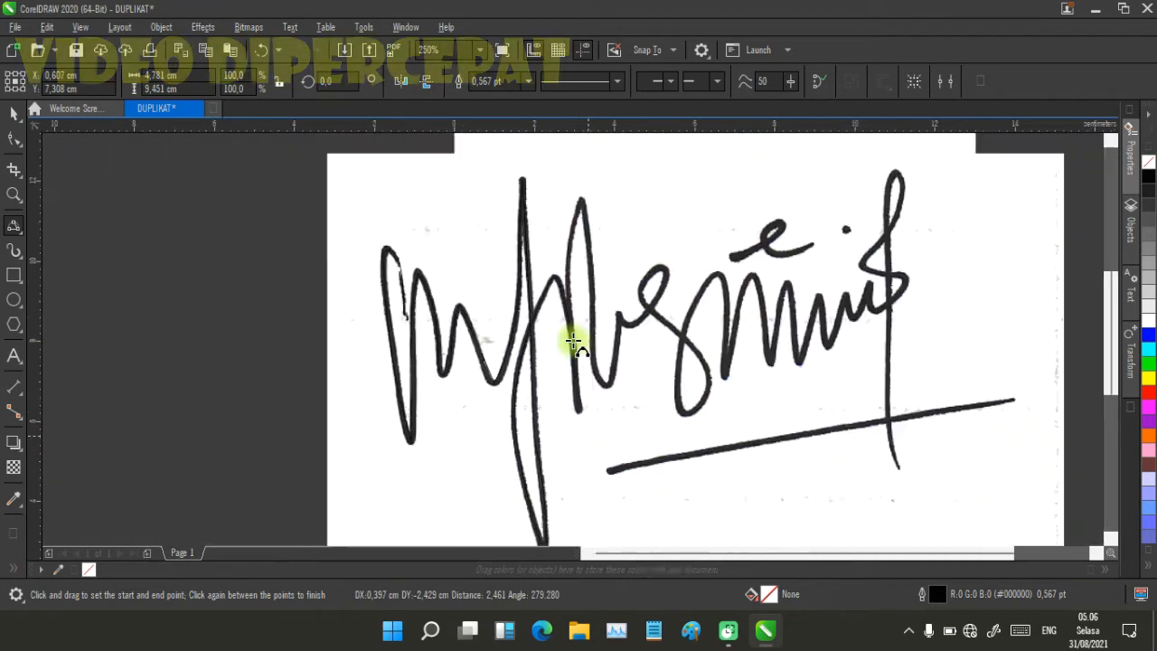
pyautogui.scroll(1, 570, 344)
pyautogui.moveTo(565, 351); pyautogui.dragTo(571, 409)
pyautogui.scroll(-1, 573, 371)
pyautogui.scroll(1, 583, 244)
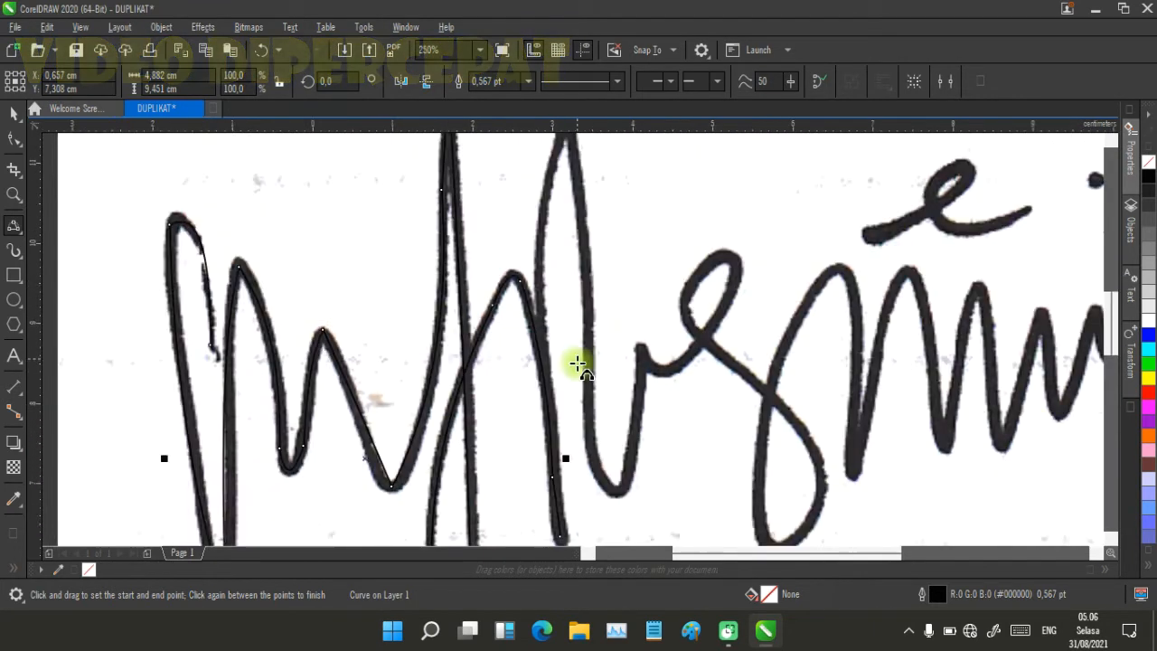
# - Trace the tall upstroke to the second high peak and the upper part of its downstroke
pyautogui.scroll(-1, 568, 316)
pyautogui.moveTo(566, 430); pyautogui.dragTo(569, 222)
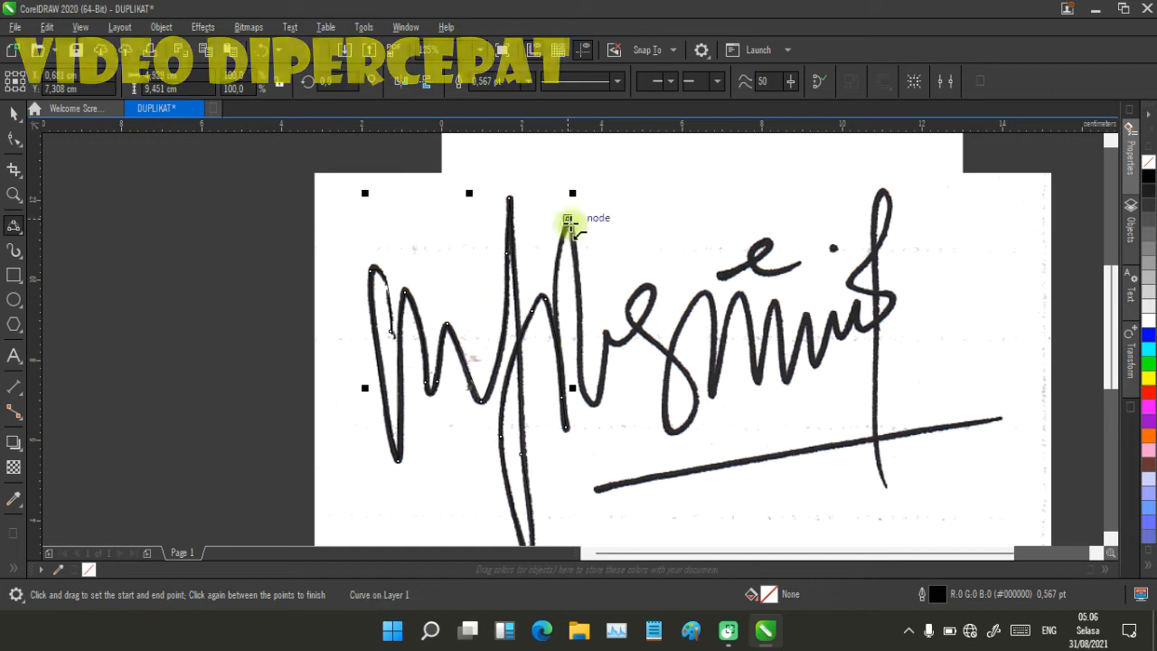
pyautogui.click(580, 351)
pyautogui.scroll(1, 579, 351)
# - Trace the rounded valley, the small spur after it and the narrow slanted loop of the next letter
pyautogui.moveTo(576, 351)
pyautogui.mouseDown()
pyautogui.moveTo(609, 446)
pyautogui.moveTo(628, 300)
pyautogui.moveTo(685, 302)
pyautogui.moveTo(711, 213)
pyautogui.mouseUp()
pyautogui.click(587, 428)
pyautogui.click(628, 380)
pyautogui.click(692, 328)
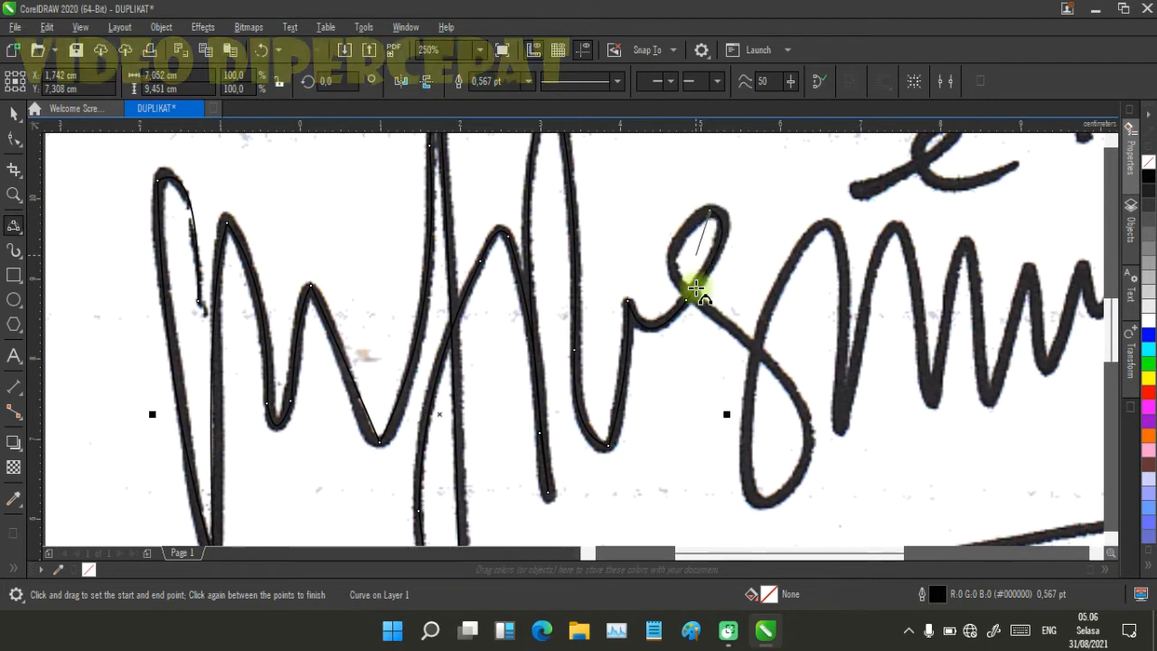
pyautogui.click(687, 258)
# - Trace the diagonal leaving the loop, about 2 cm long, the rounded bottom bowl and the upstroke, about 3.5 cm long
pyautogui.moveTo(703, 310)
pyautogui.mouseDown()
pyautogui.moveTo(702, 329)
pyautogui.moveTo(805, 432)
pyautogui.moveTo(811, 415)
pyautogui.mouseUp()
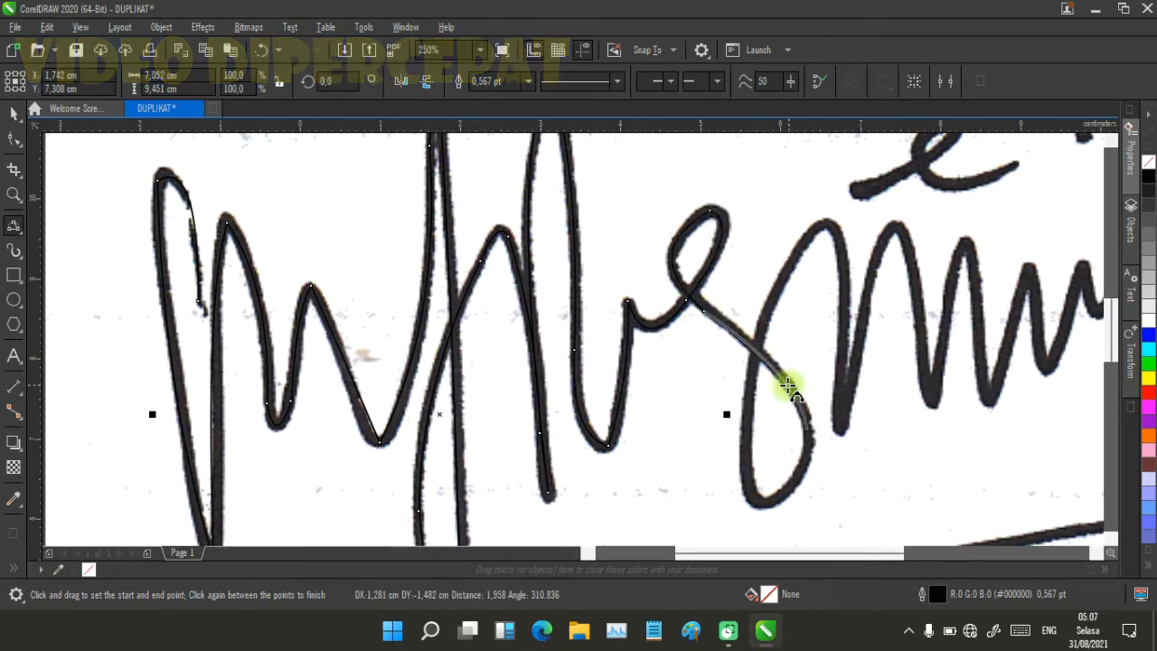
pyautogui.click(783, 383)
pyautogui.moveTo(753, 494); pyautogui.dragTo(819, 224)
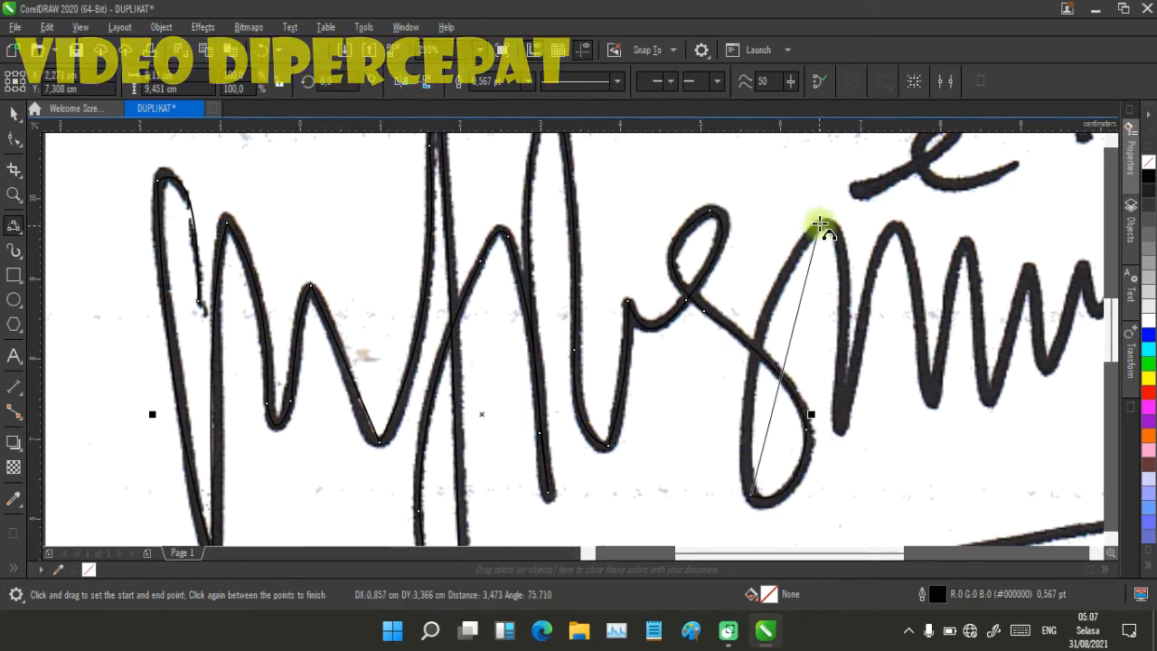
pyautogui.click(754, 367)
# - Trace over the rounded peak after the bowl and down its far side with a curve about 1.4 cm long
pyautogui.scroll(2, 570, 356)
pyautogui.scroll(2, 548, 381)
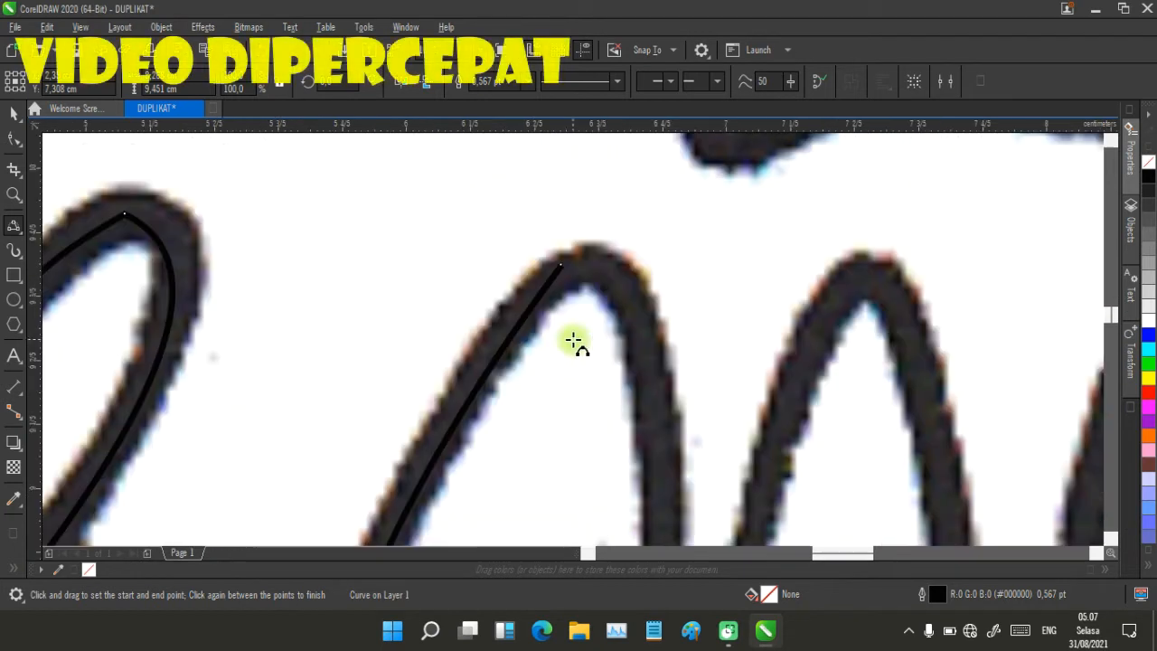
pyautogui.scroll(-5, 586, 288)
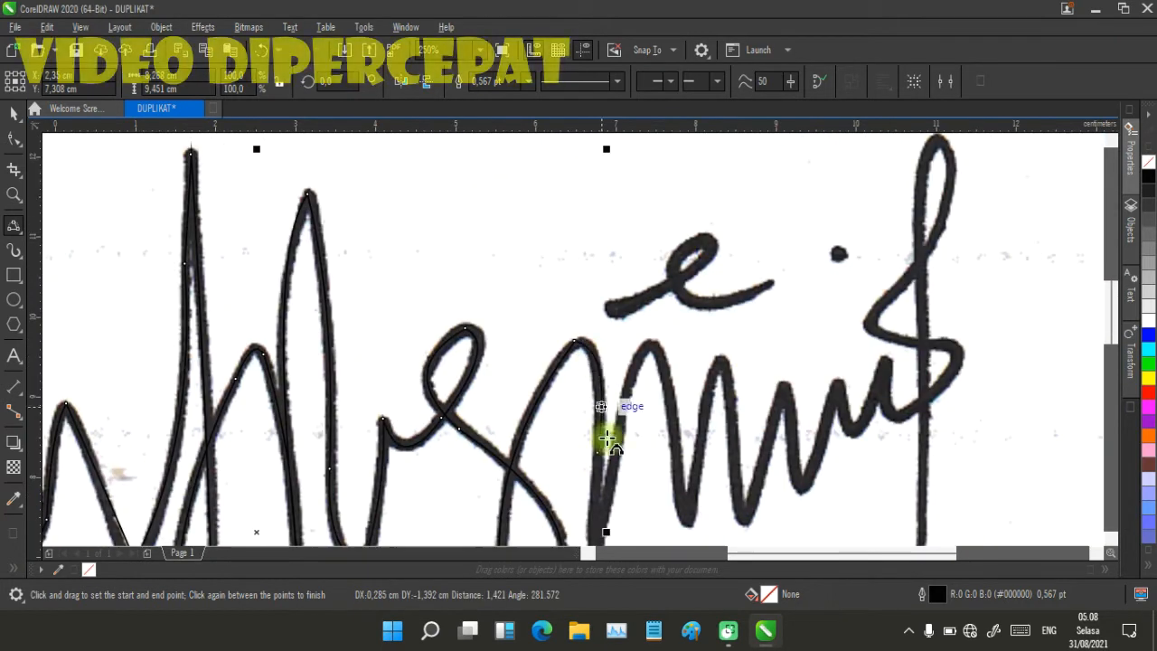
pyautogui.scroll(-1, 573, 340)
pyautogui.scroll(2, 573, 340)
# - Trace the next hump and close its narrow valley with a small curve about 0.3 cm long
pyautogui.moveTo(579, 423)
pyautogui.mouseDown()
pyautogui.moveTo(573, 431)
pyautogui.moveTo(625, 232)
pyautogui.moveTo(608, 268)
pyautogui.moveTo(662, 402)
pyautogui.mouseUp()
pyautogui.click(612, 258)
pyautogui.scroll(1, 662, 403)
pyautogui.moveTo(571, 340); pyautogui.dragTo(593, 294)
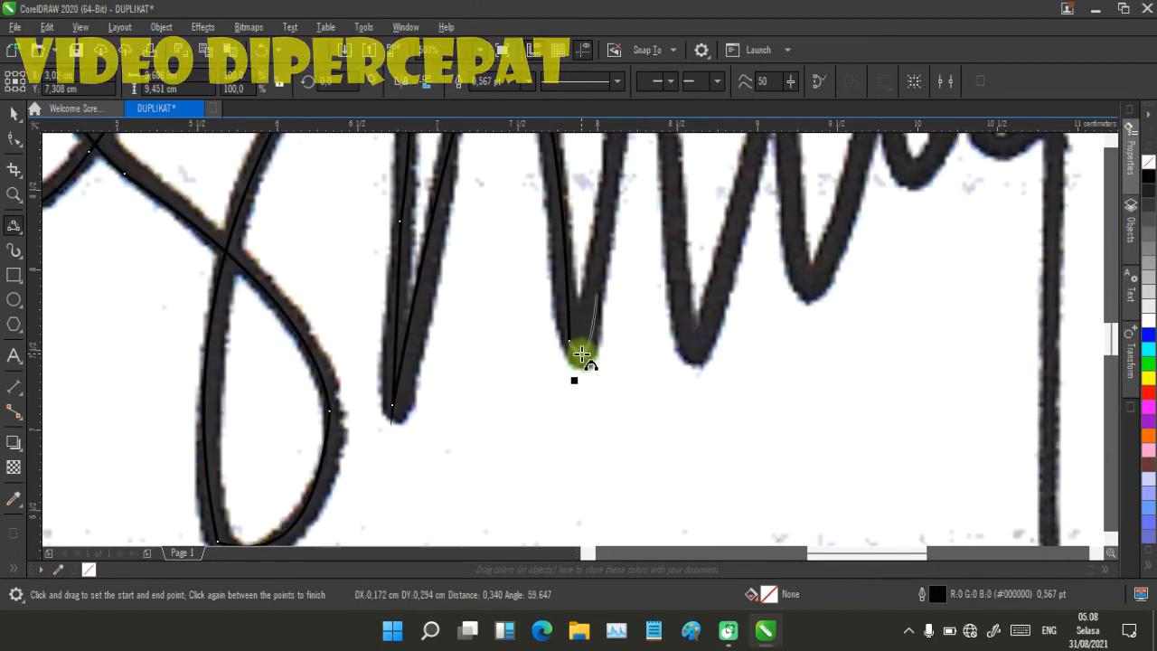
pyautogui.click(581, 355)
pyautogui.scroll(-1, 622, 284)
# - Trace the following zigzag of smaller peaks and valleys up to the valley before the last short peak
pyautogui.moveTo(558, 344)
pyautogui.mouseDown()
pyautogui.moveTo(584, 213)
pyautogui.moveTo(608, 379)
pyautogui.moveTo(647, 240)
pyautogui.moveTo(666, 341)
pyautogui.moveTo(701, 241)
pyautogui.moveTo(714, 285)
pyautogui.mouseUp()
pyautogui.click(569, 260)
pyautogui.click(596, 313)
pyautogui.click(637, 290)
pyautogui.click(659, 321)
pyautogui.click(693, 276)
pyautogui.click(707, 271)
# - Trace the last short upstroke, about 0.9 cm long, and the hooked curve from its tip to the long vertical stroke
pyautogui.scroll(3, 707, 271)
pyautogui.moveTo(449, 467); pyautogui.dragTo(560, 194)
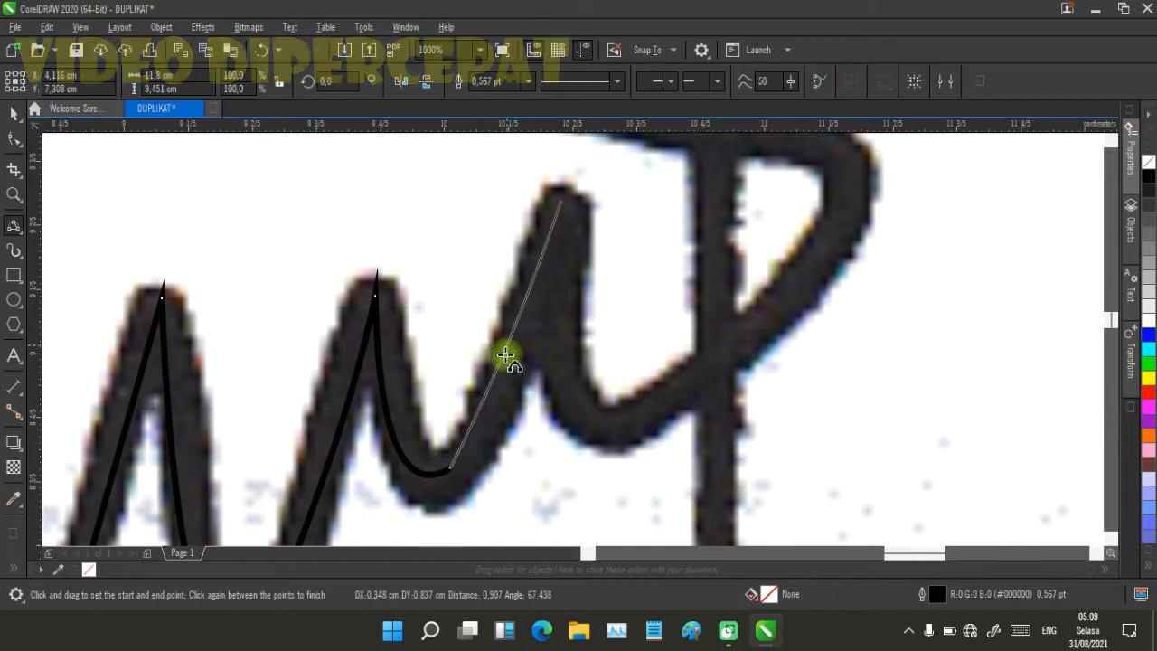
pyautogui.click(509, 358)
pyautogui.click(565, 203)
pyautogui.scroll(-5, 702, 388)
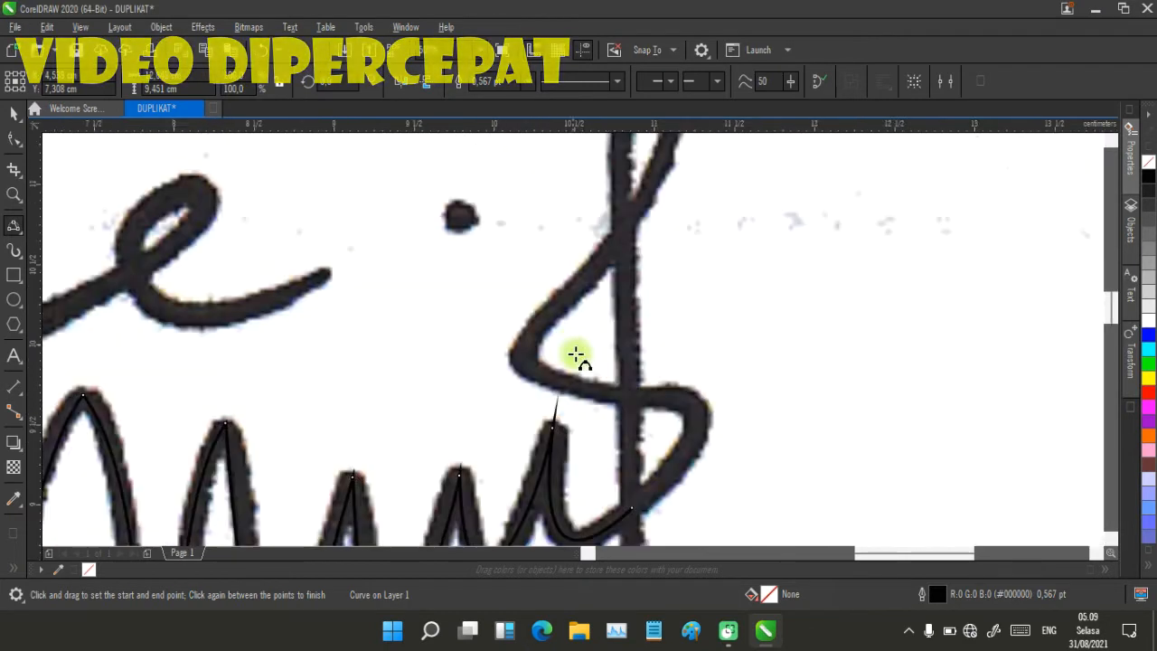
# - Trace the small bowl beyond the vertical stroke and the stroke running back across it, about 1 cm long
pyautogui.click(591, 409)
pyautogui.moveTo(617, 348); pyautogui.dragTo(538, 335)
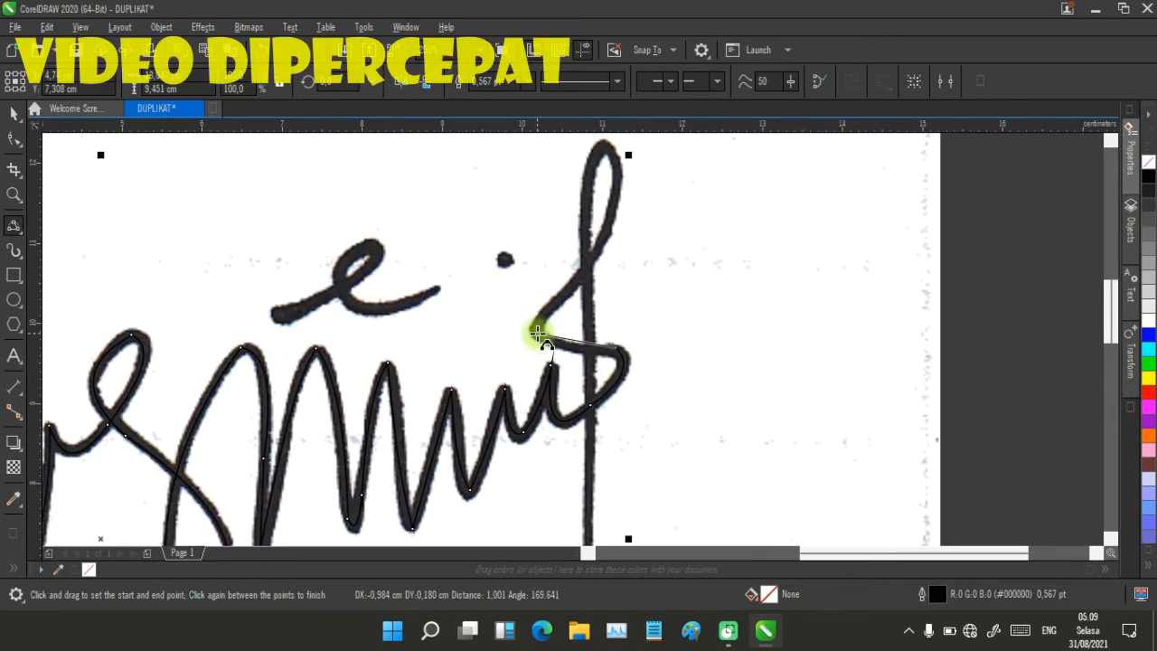
pyautogui.scroll(-3, 567, 350)
pyautogui.scroll(5, 594, 305)
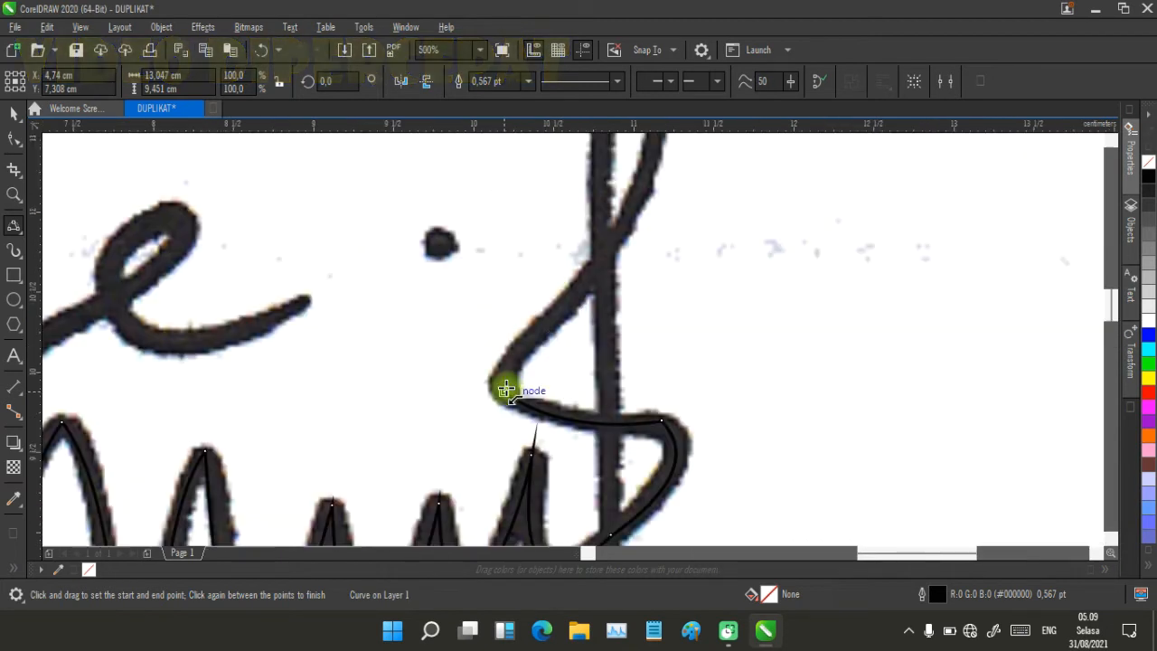
# - Trace the sharp turn, the diagonal upstroke and the narrow loop at the top of the final letter
pyautogui.scroll(-2, 537, 338)
pyautogui.scroll(2, 561, 271)
pyautogui.moveTo(550, 426)
pyautogui.mouseDown()
pyautogui.moveTo(586, 175)
pyautogui.moveTo(550, 478)
pyautogui.mouseUp()
pyautogui.click(608, 243)
pyautogui.click(555, 232)
pyautogui.scroll(-2, 570, 303)
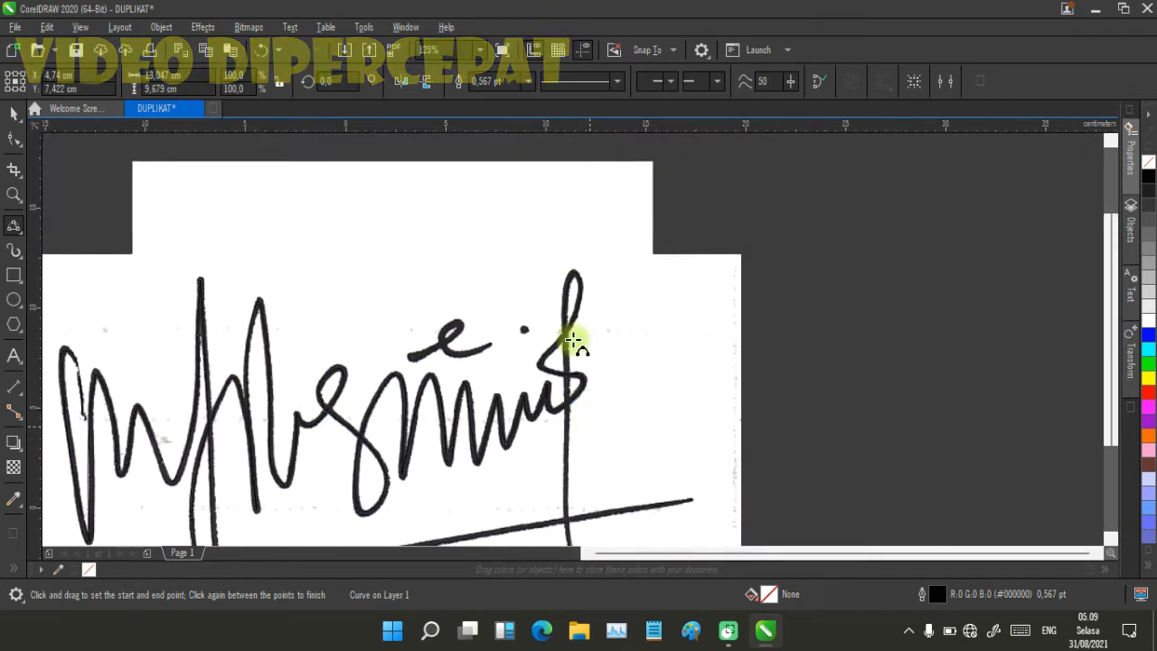
# - Trace the final letter's long vertical downstroke from the top loop to its curved tail below the underline
pyautogui.scroll(1, 586, 461)
pyautogui.moveTo(543, 229); pyautogui.dragTo(542, 477)
pyautogui.click(545, 362)
pyautogui.scroll(-2, 578, 298)
pyautogui.scroll(2, 566, 377)
pyautogui.moveTo(581, 241); pyautogui.dragTo(603, 437)
pyautogui.click(584, 362)
pyautogui.scroll(-2, 555, 289)
pyautogui.scroll(1, 573, 335)
pyautogui.scroll(-1, 575, 344)
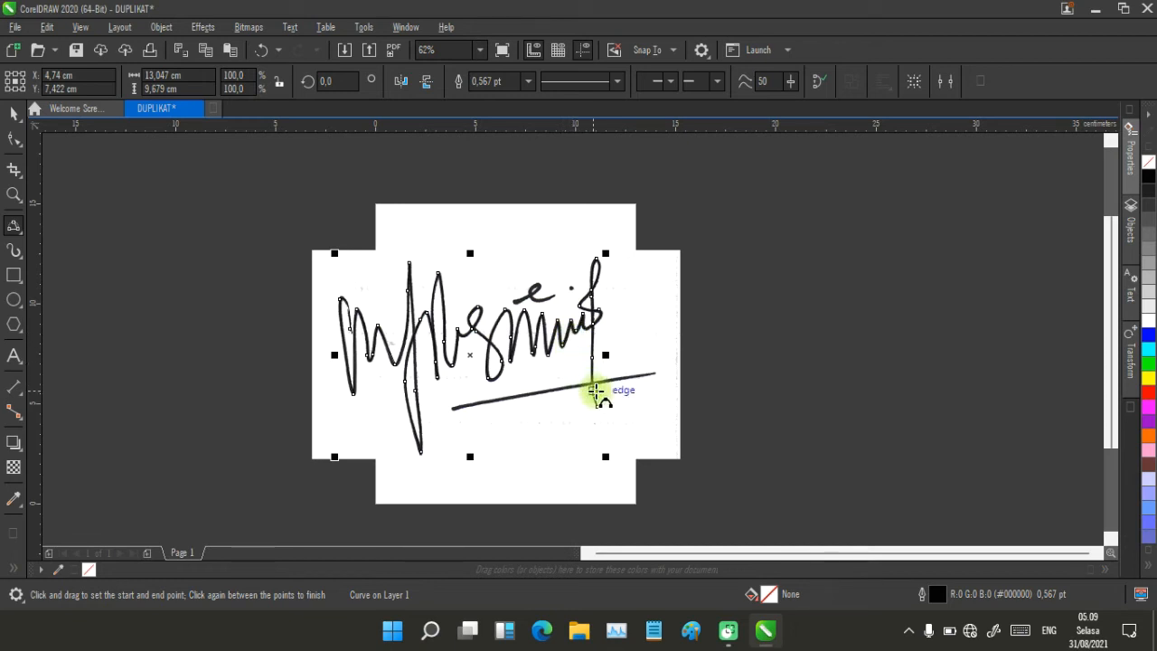
# - Trace the slanted underline as a separate curve about 10.2 cm long
pyautogui.scroll(1, 573, 336)
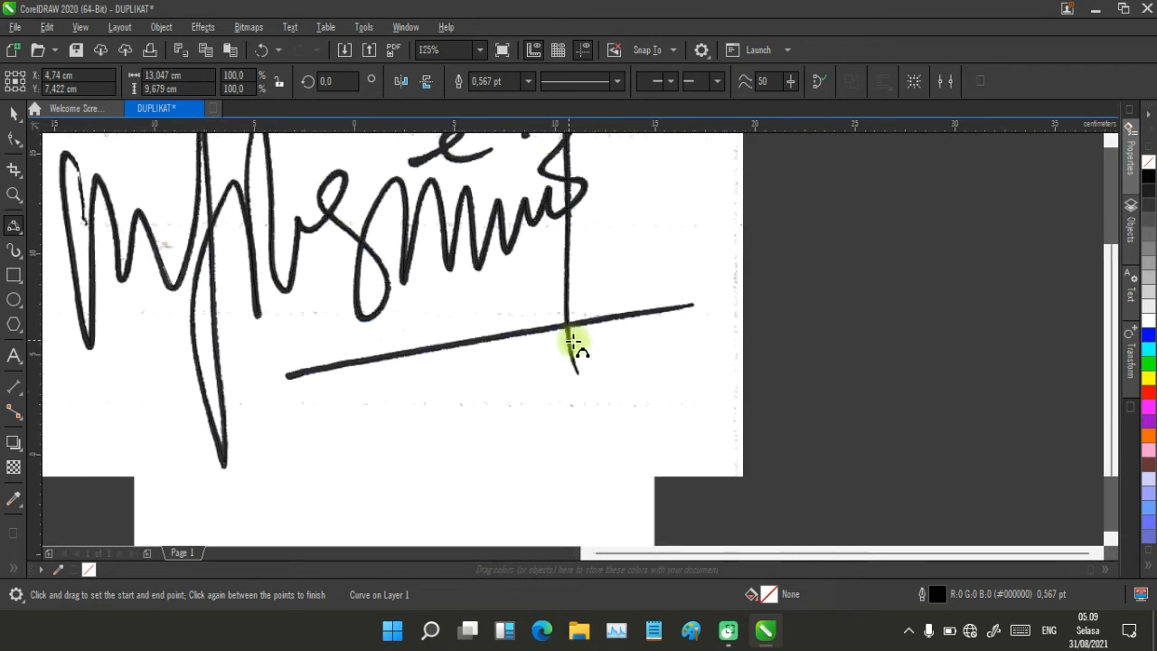
pyautogui.scroll(-1, 574, 342)
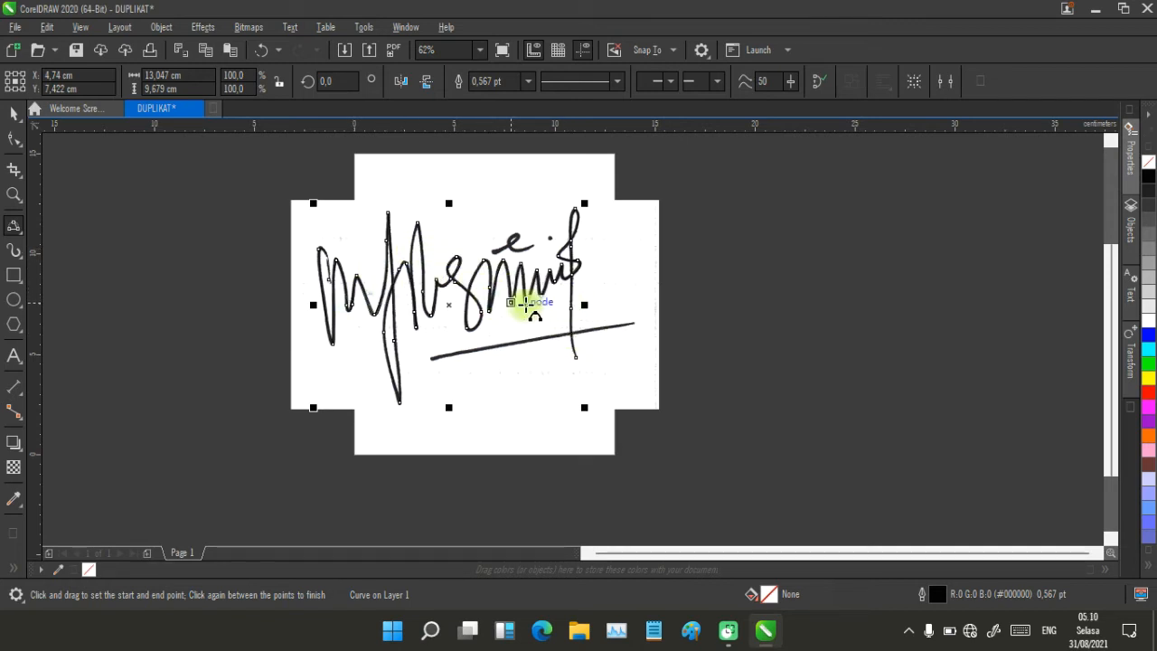
pyautogui.scroll(1, 540, 332)
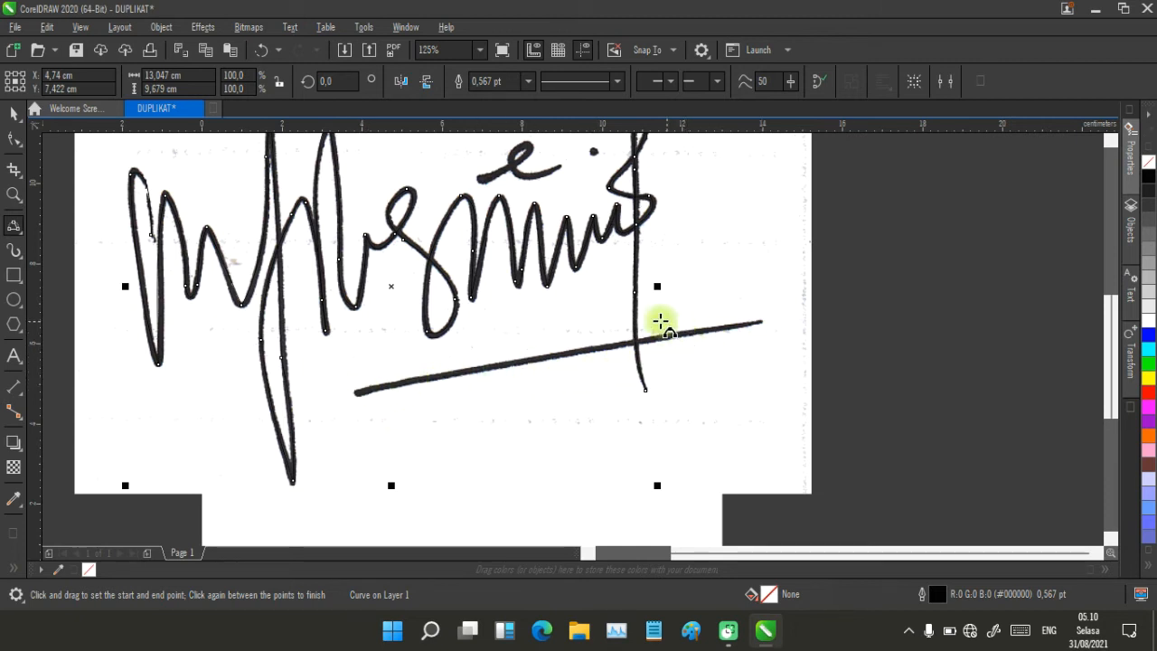
pyautogui.scroll(2, 638, 340)
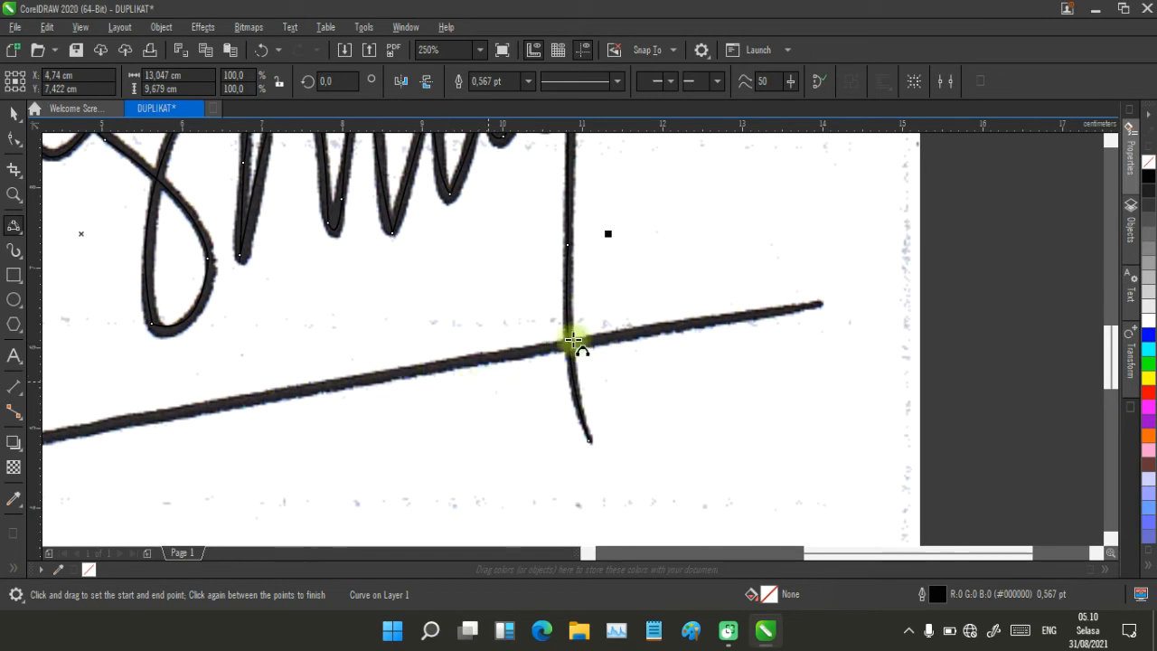
pyautogui.scroll(-4, 573, 341)
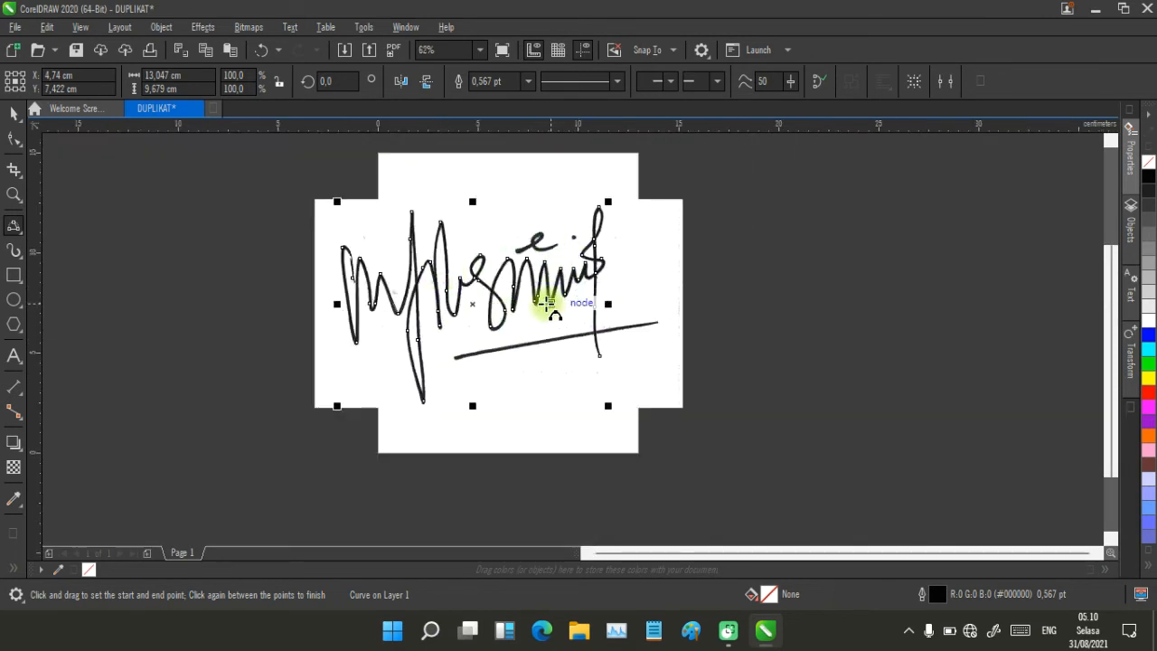
pyautogui.scroll(2, 549, 308)
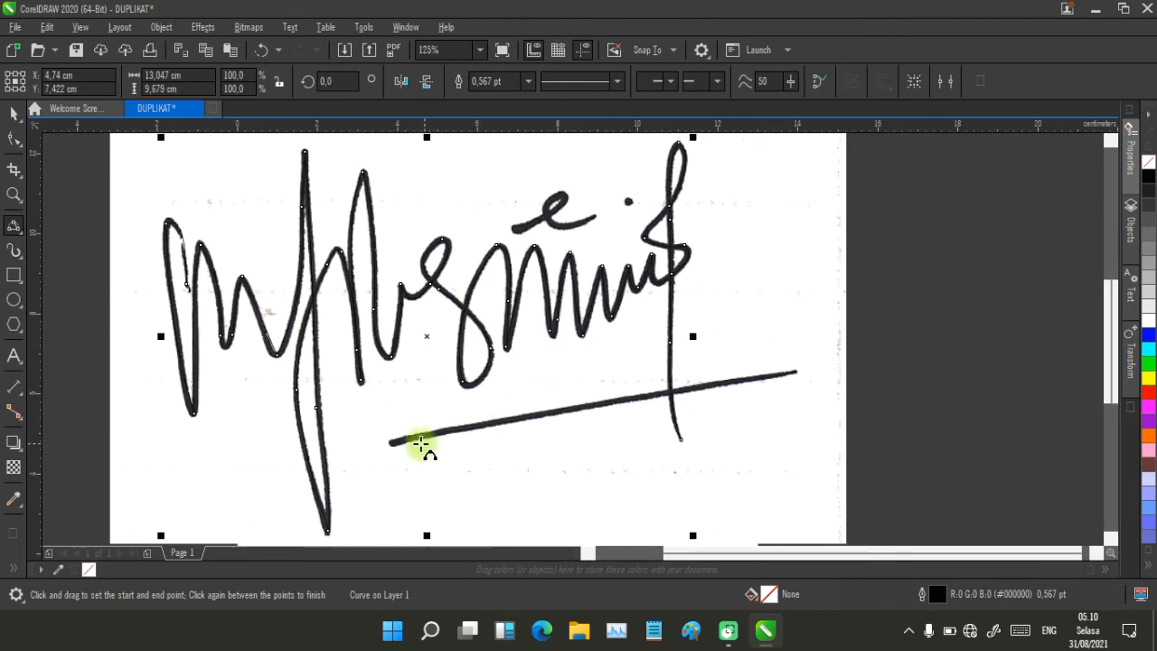
pyautogui.moveTo(394, 443)
pyautogui.mouseDown()
pyautogui.moveTo(602, 421)
pyautogui.moveTo(795, 370)
pyautogui.mouseUp()
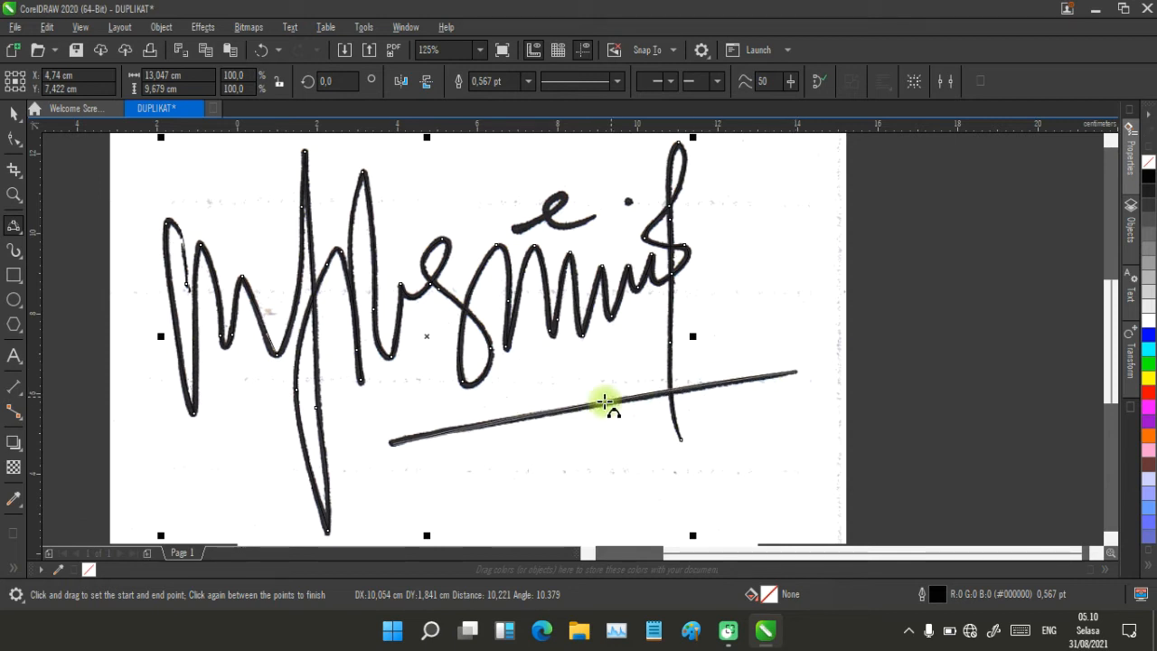
pyautogui.click(560, 412)
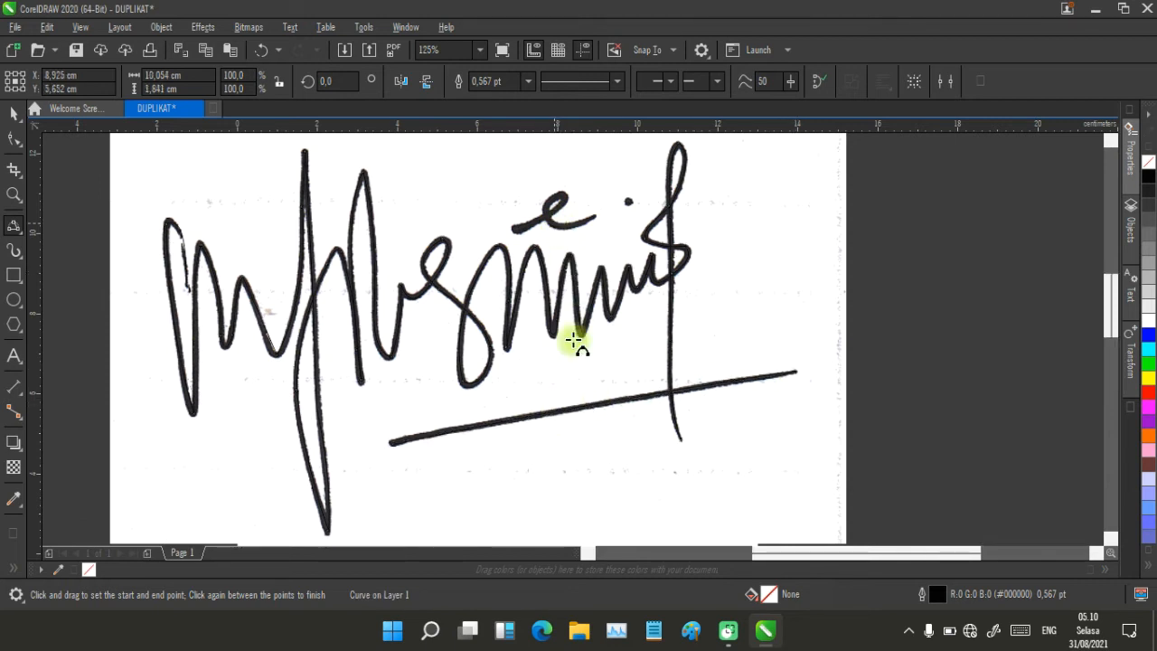
# - Trace the entry stroke of the small e above the letters, undo the first attempt and redraw it about 1.6 cm long
pyautogui.scroll(2, 581, 349)
pyautogui.scroll(2, 581, 349)
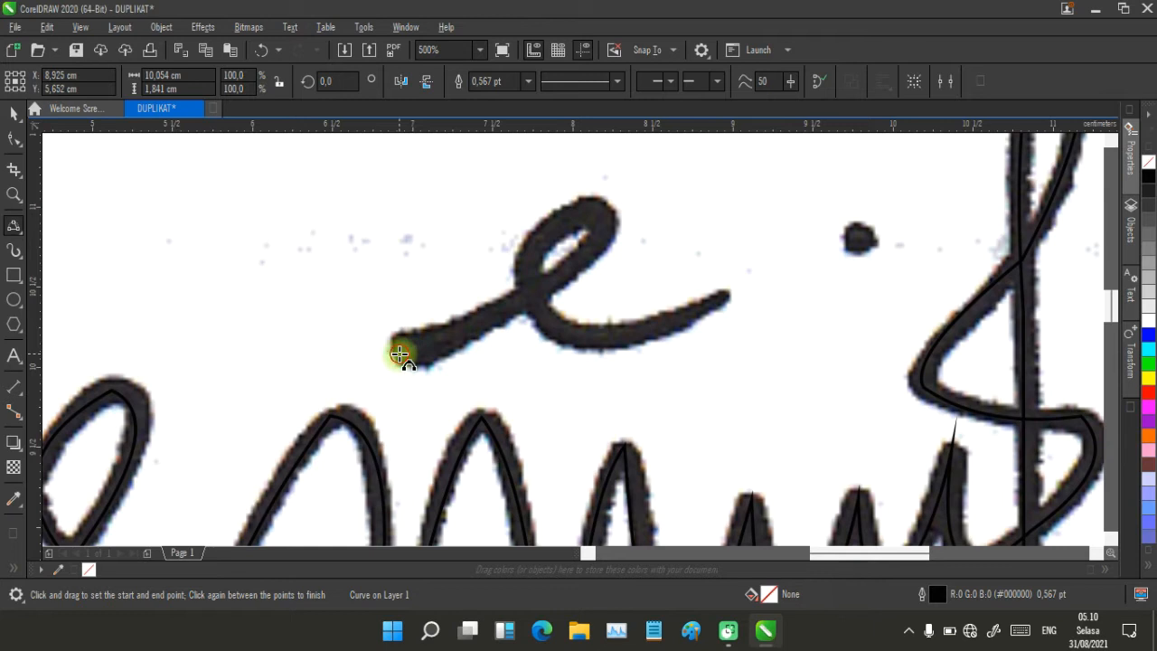
pyautogui.moveTo(399, 355)
pyautogui.mouseDown()
pyautogui.moveTo(600, 225)
pyautogui.moveTo(597, 211)
pyautogui.moveTo(603, 234)
pyautogui.mouseUp()
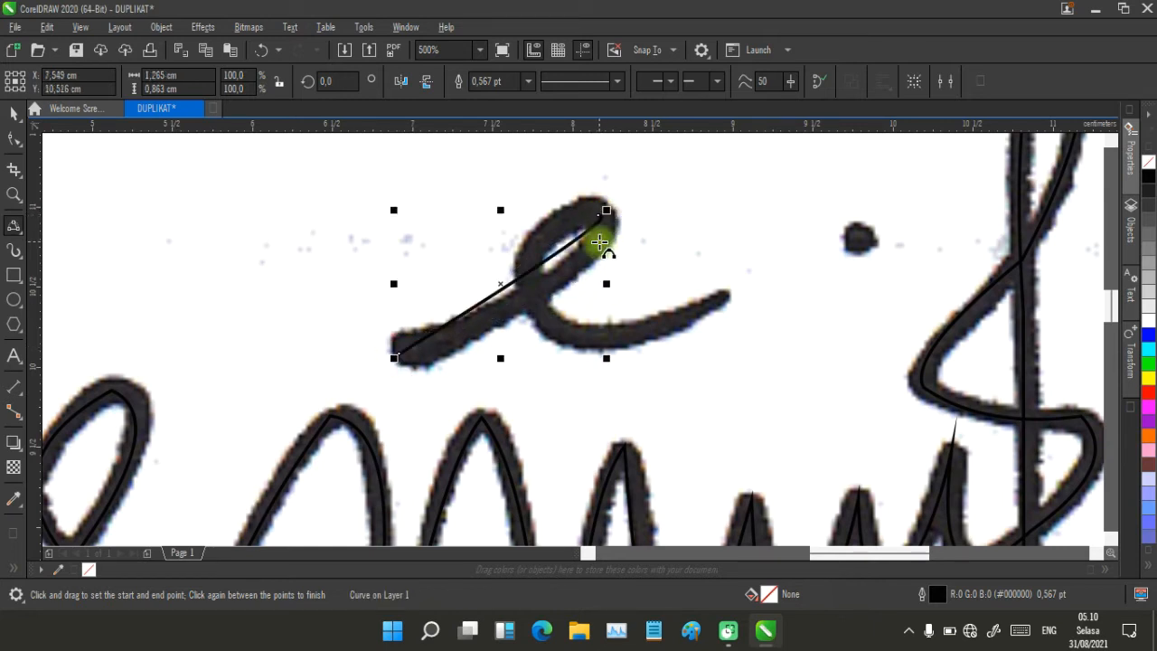
pyautogui.click(259, 51)
pyautogui.moveTo(400, 345); pyautogui.dragTo(606, 210)
pyautogui.click(551, 283)
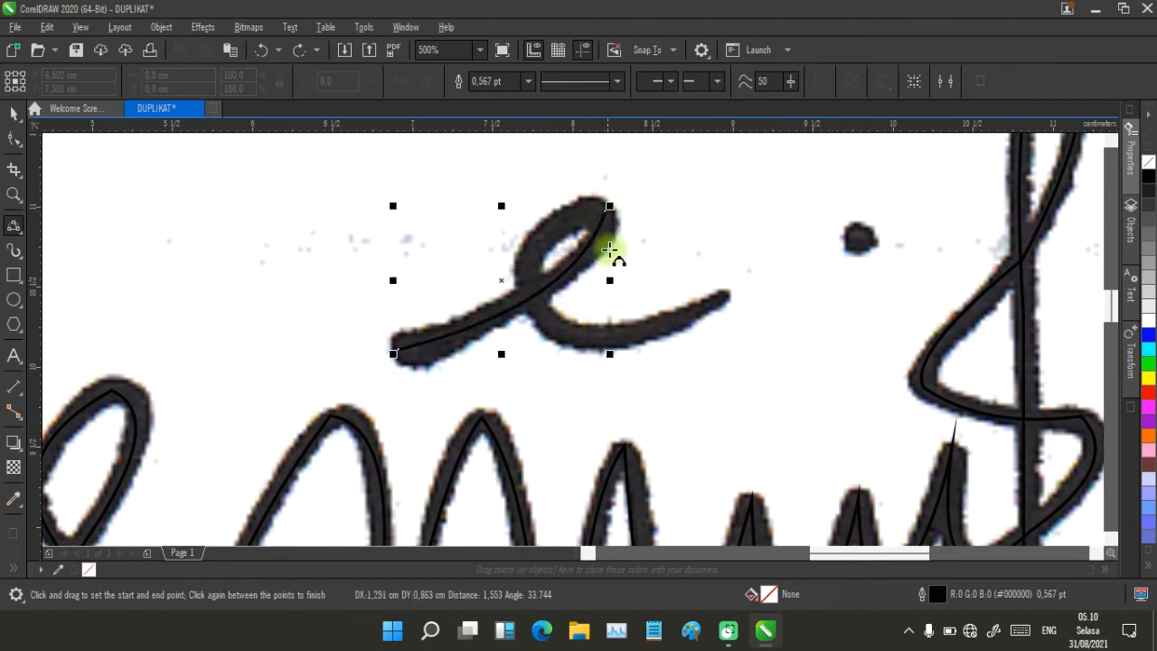
# - Trace the small e's loop with a curve about 0.8 cm long and its tail with one about 1.2 cm long
pyautogui.moveTo(606, 215); pyautogui.dragTo(546, 314)
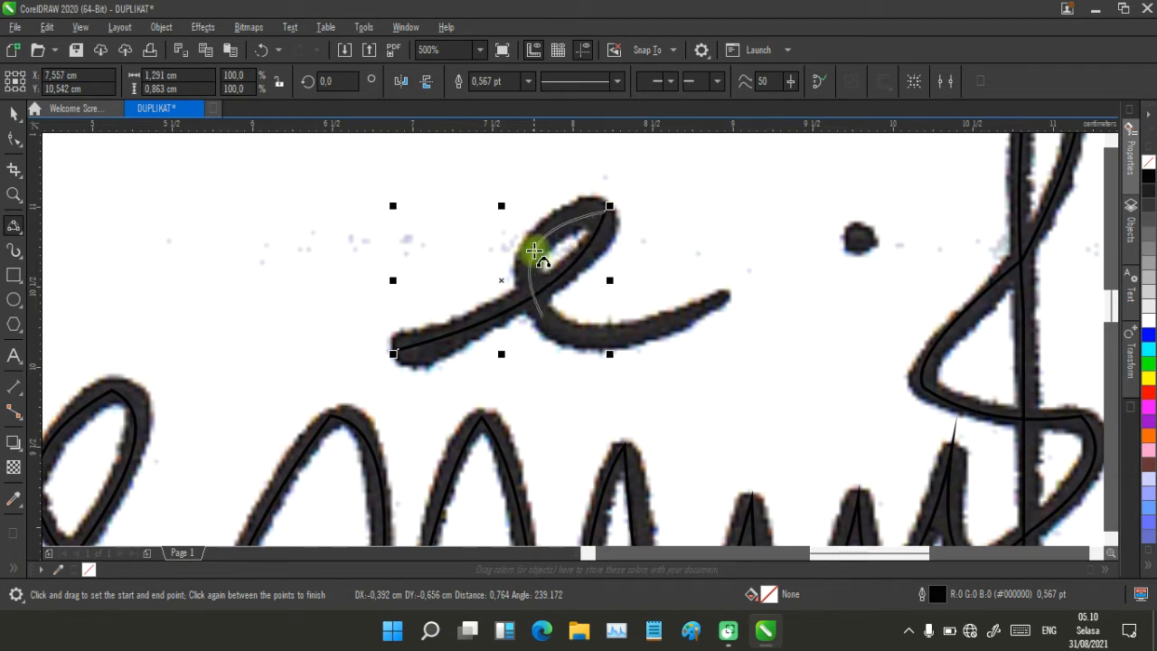
pyautogui.click(546, 318)
pyautogui.moveTo(542, 316); pyautogui.dragTo(728, 294)
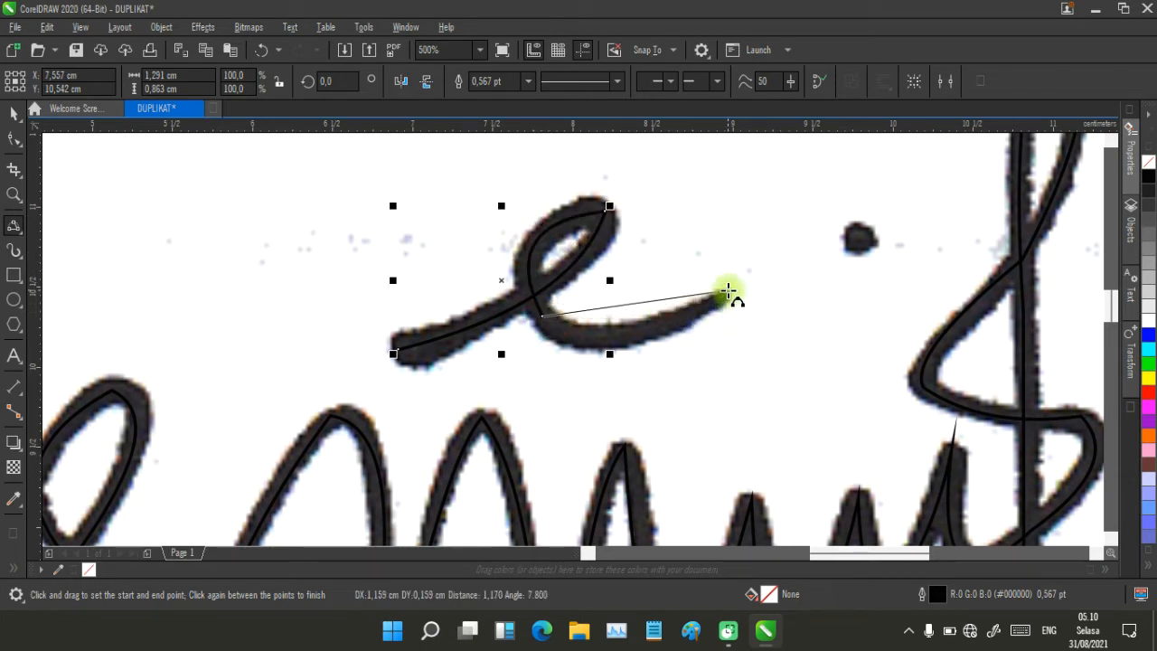
pyautogui.click(616, 335)
pyautogui.scroll(-5, 596, 335)
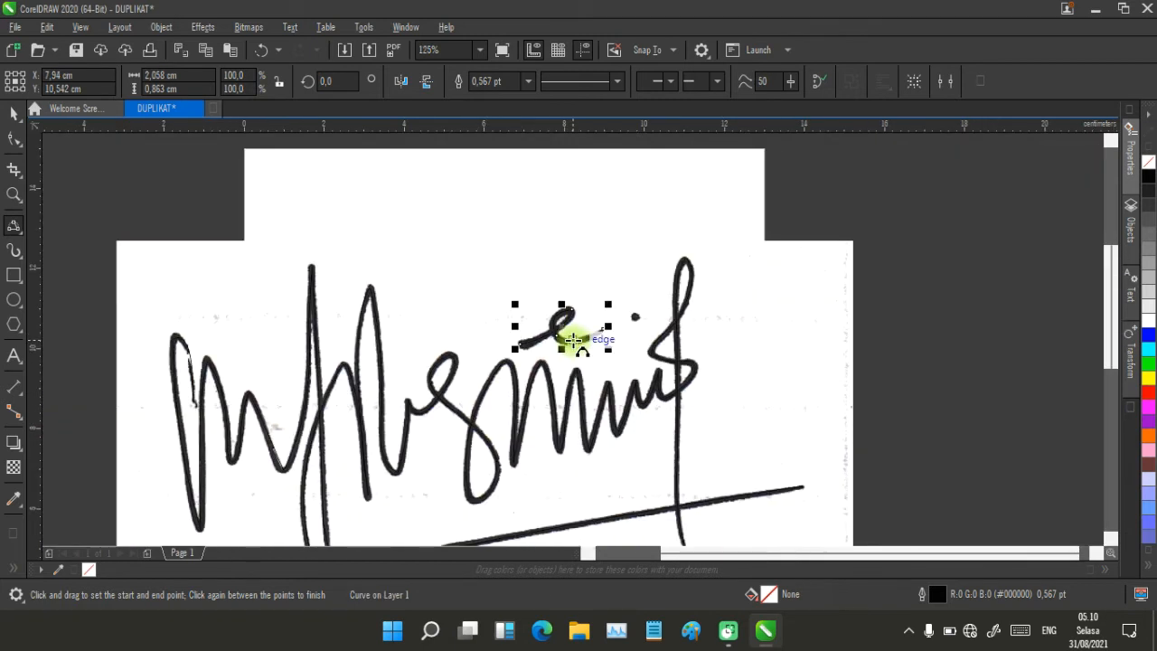
# - Trace the dot above the final letters with a tiny curve about 0.05 cm wide and 0.07 cm tall
pyautogui.scroll(5, 648, 315)
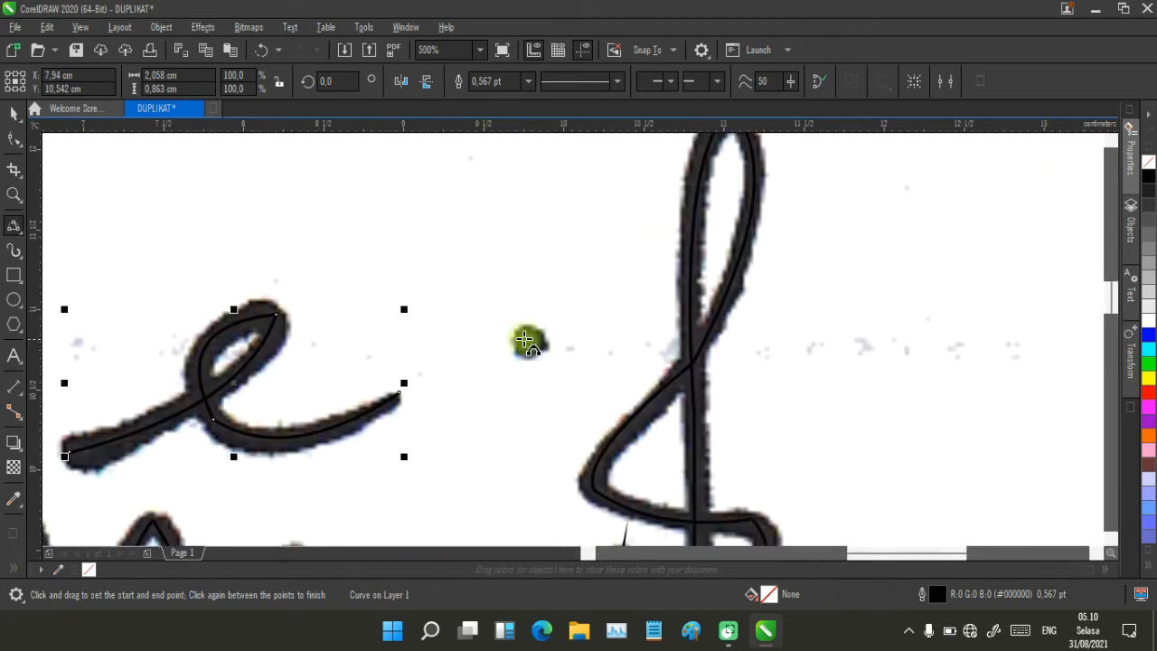
pyautogui.scroll(2, 575, 334)
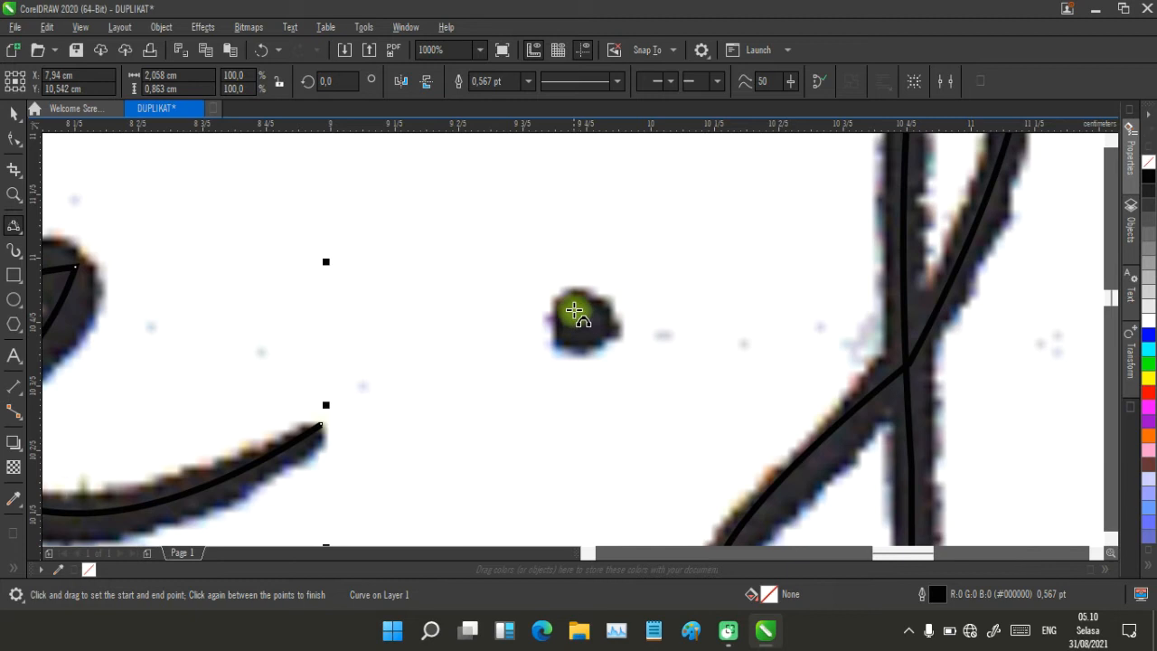
pyautogui.moveTo(574, 311); pyautogui.dragTo(589, 332)
pyautogui.click(588, 333)
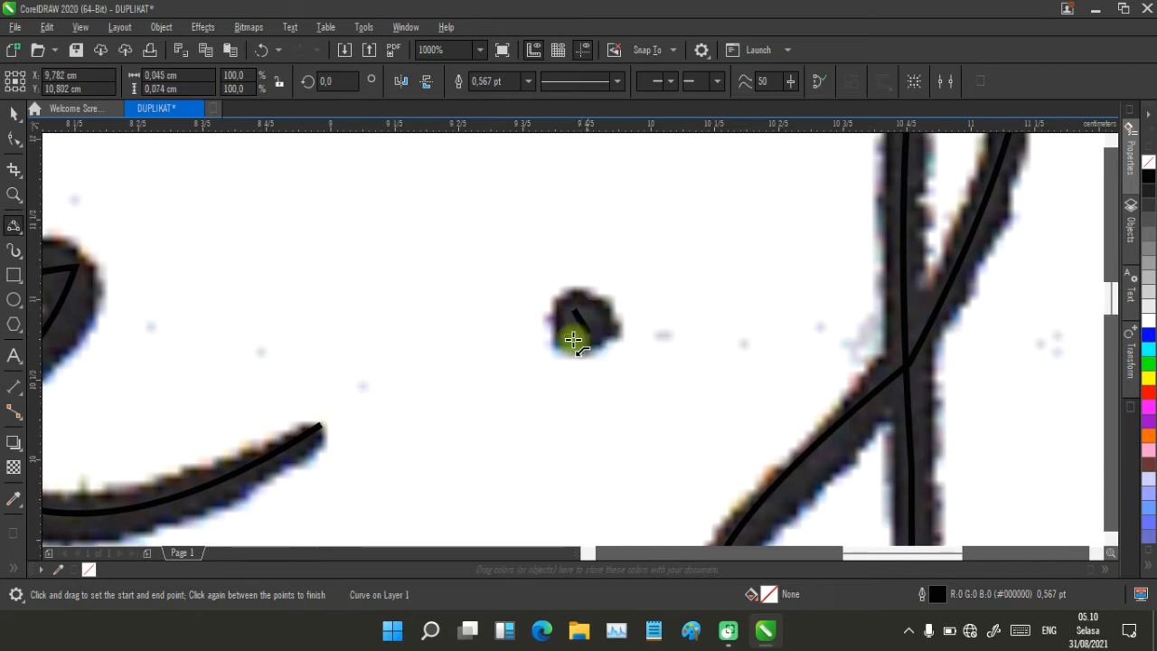
pyautogui.scroll(-4, 573, 336)
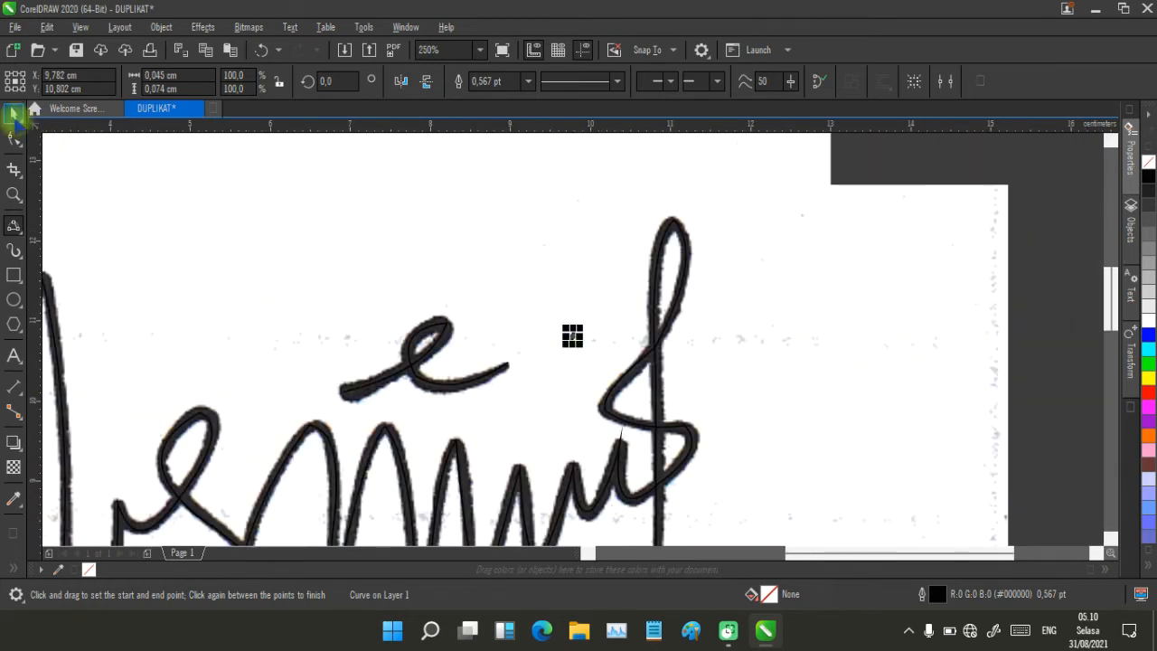
# - Move the four traced curves together off the page, left of the scan, and shift the scanned bitmap slightly to the right
pyautogui.press('space')
pyautogui.scroll(-4, 584, 361)
pyautogui.scroll(2, 573, 335)
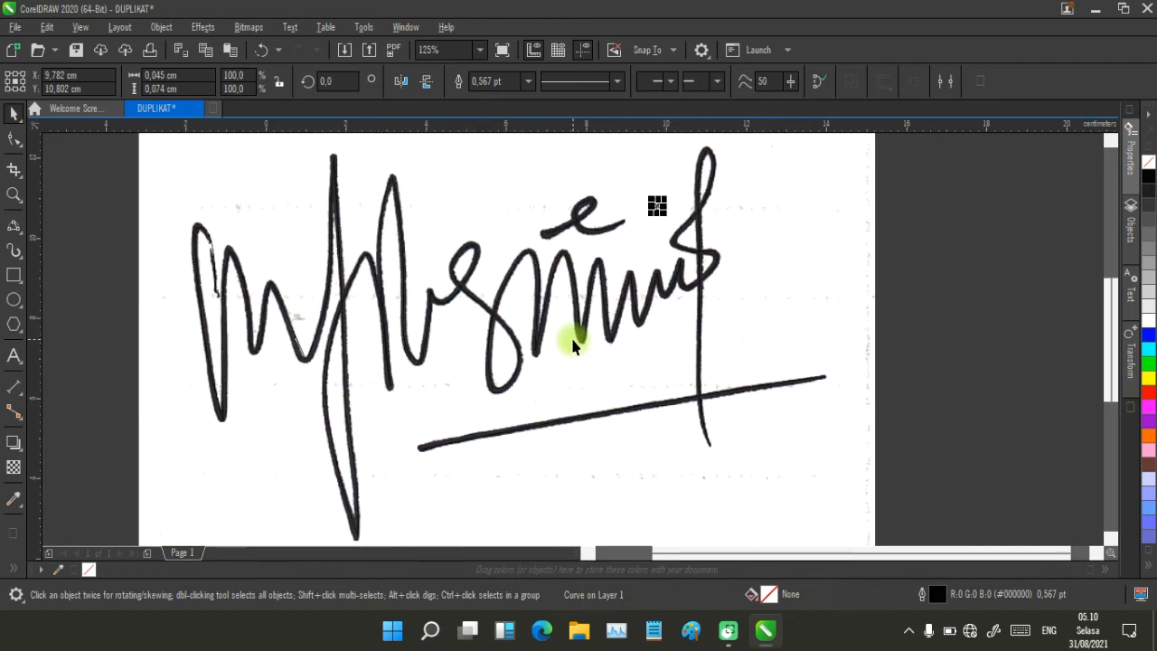
pyautogui.scroll(-2, 573, 344)
pyautogui.click(734, 290)
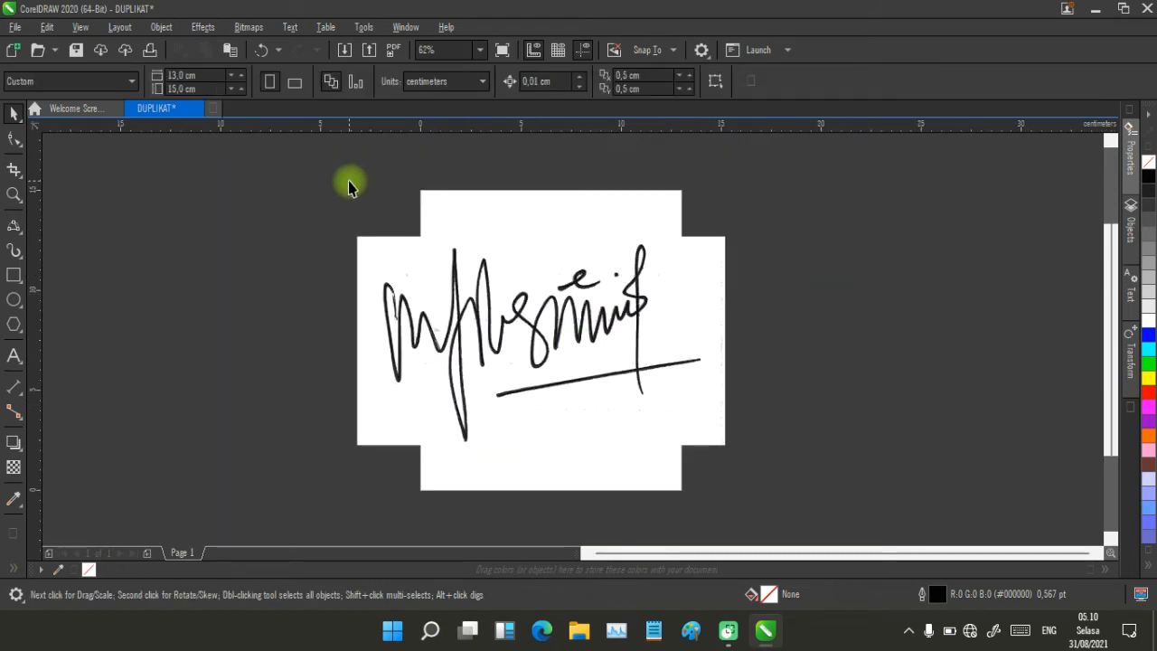
pyautogui.moveTo(350, 184)
pyautogui.mouseDown()
pyautogui.moveTo(561, 301)
pyautogui.moveTo(615, 403)
pyautogui.moveTo(681, 452)
pyautogui.moveTo(706, 449)
pyautogui.mouseUp()
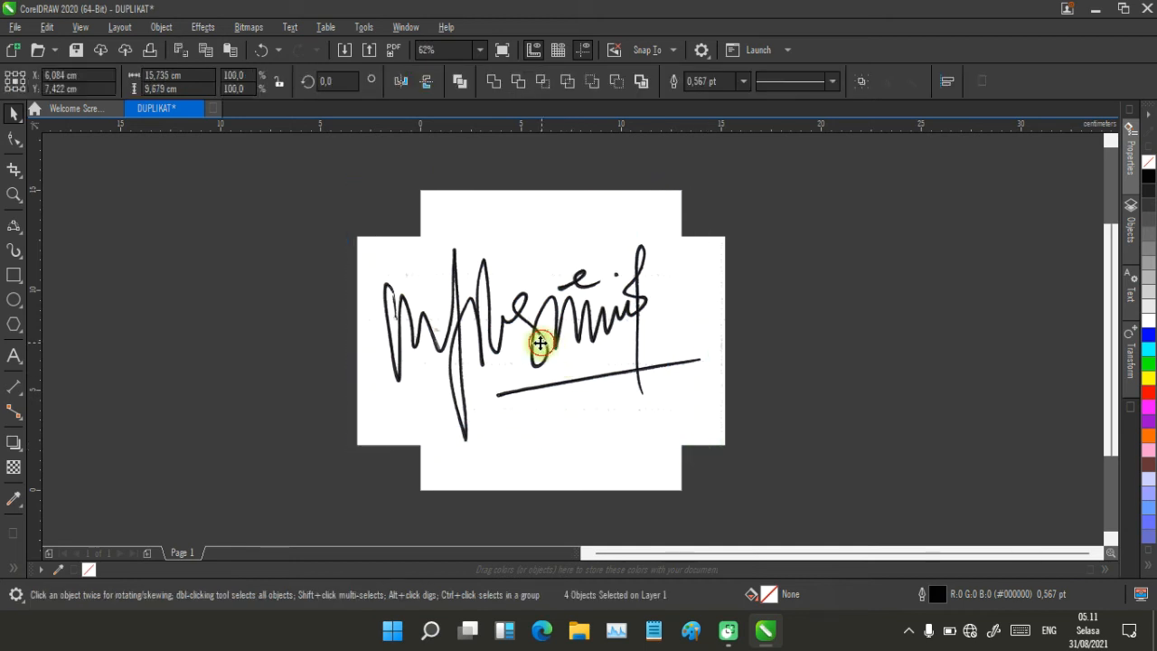
pyautogui.moveTo(539, 342); pyautogui.dragTo(219, 343)
pyautogui.press('F3')
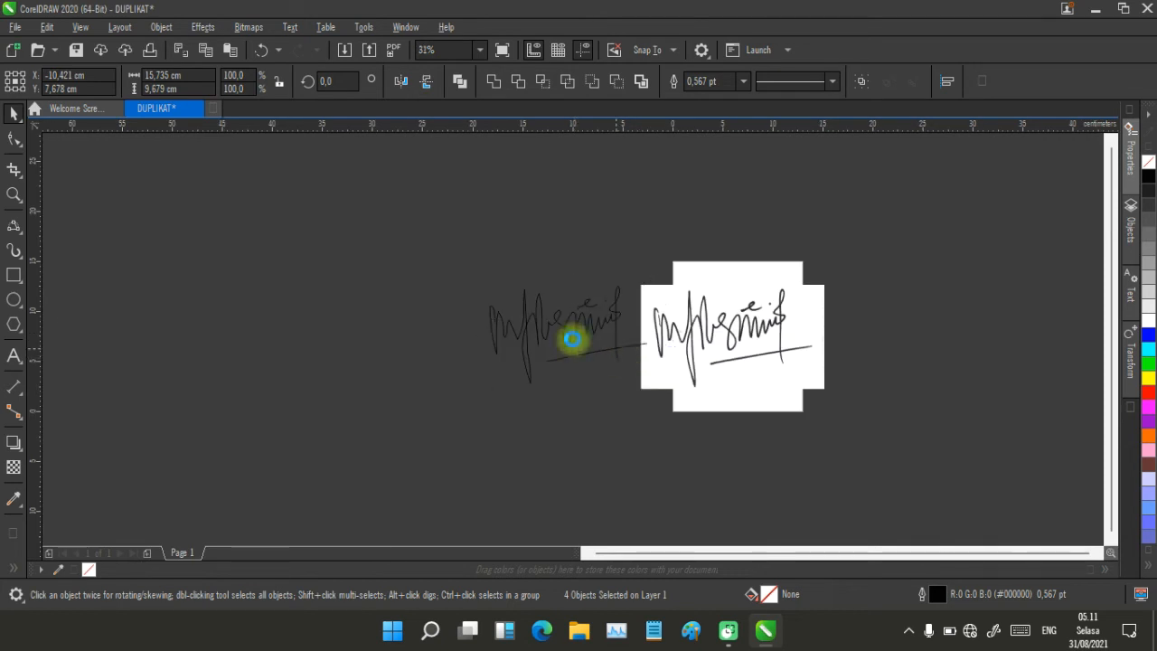
pyautogui.scroll(1, 669, 362)
pyautogui.moveTo(714, 312)
pyautogui.mouseDown()
pyautogui.moveTo(772, 313)
pyautogui.moveTo(743, 316)
pyautogui.mouseUp()
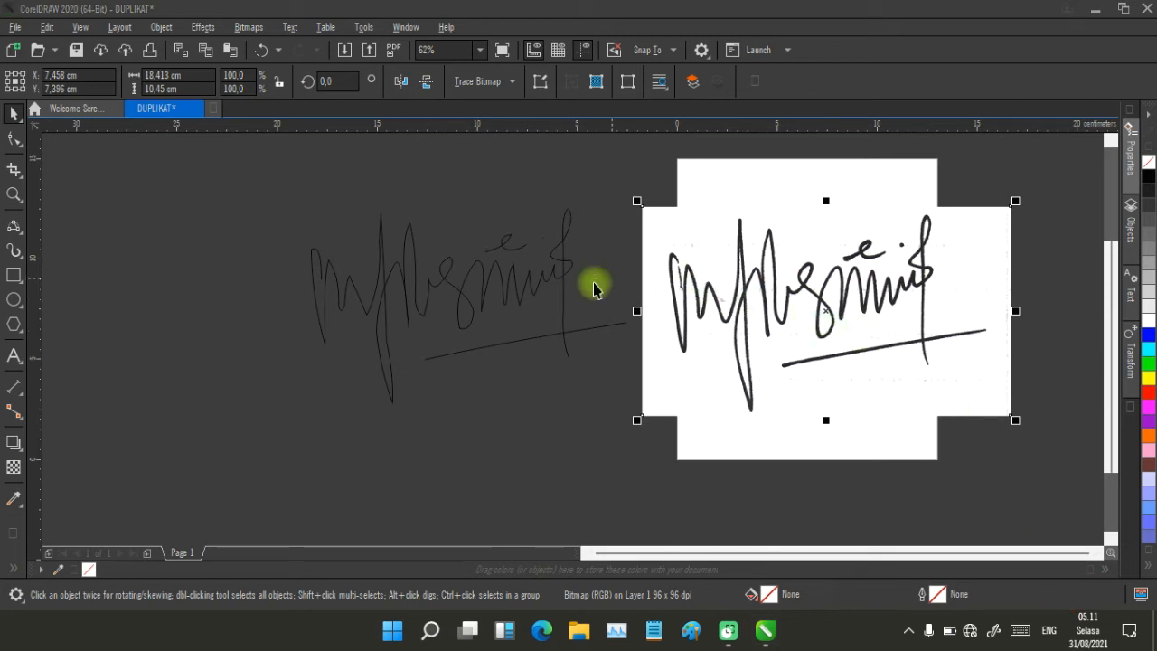
# - Check the traced pieces one by one: the main signature curve, the small e, the dot and the underline
pyautogui.click(556, 284)
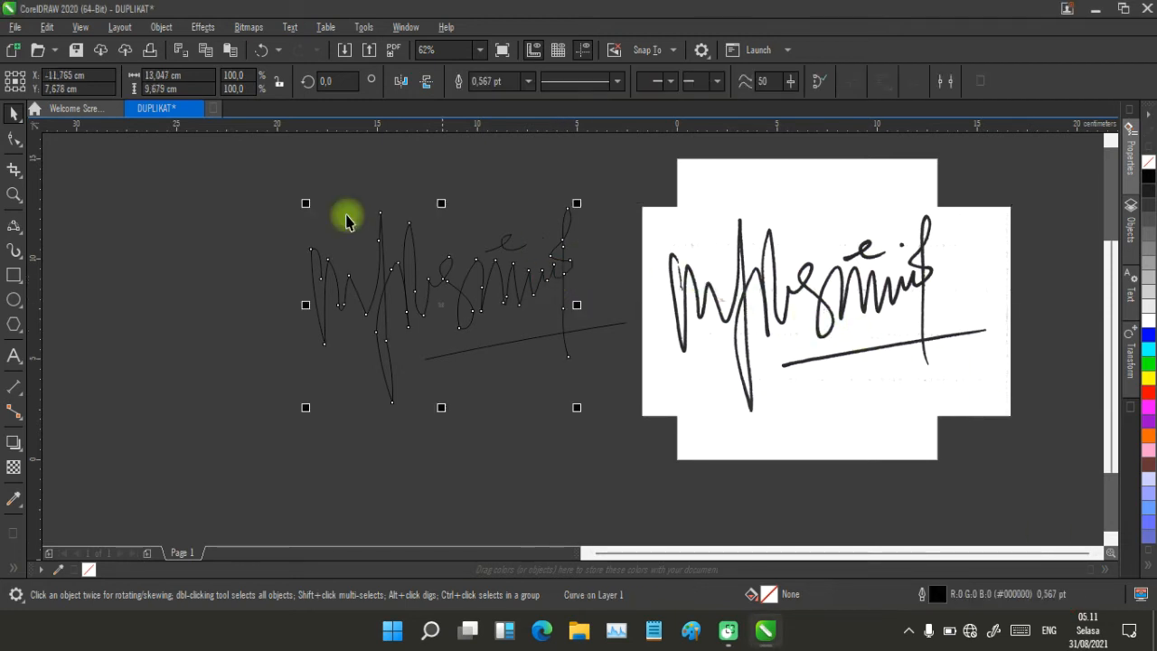
pyautogui.click(234, 187)
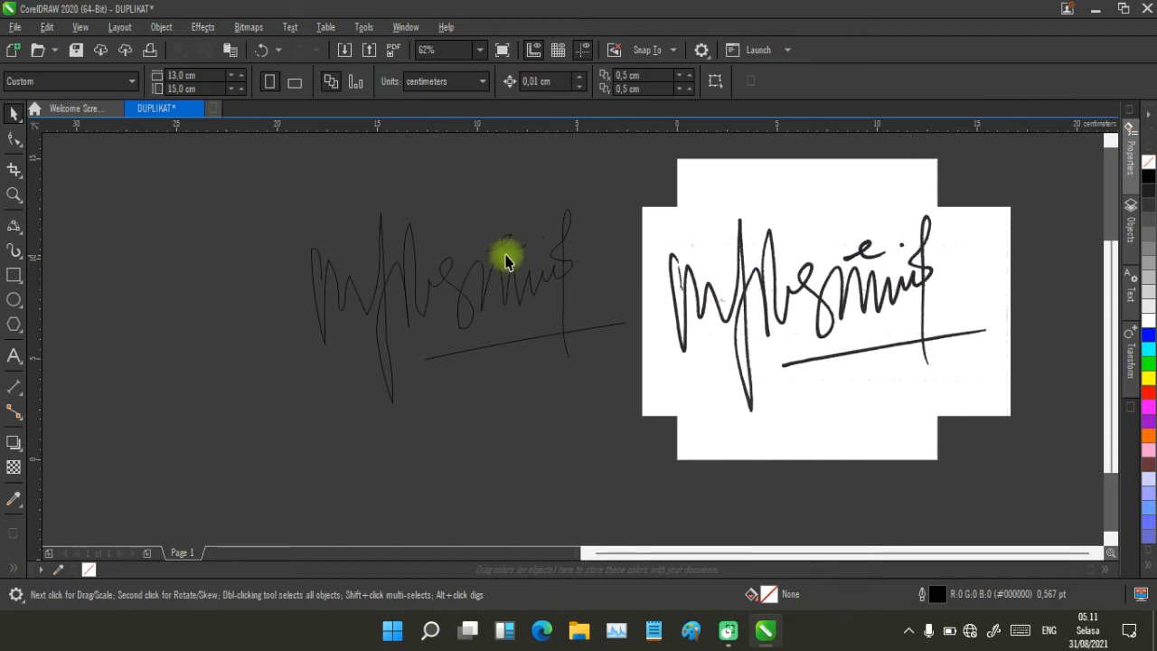
pyautogui.scroll(3, 574, 338)
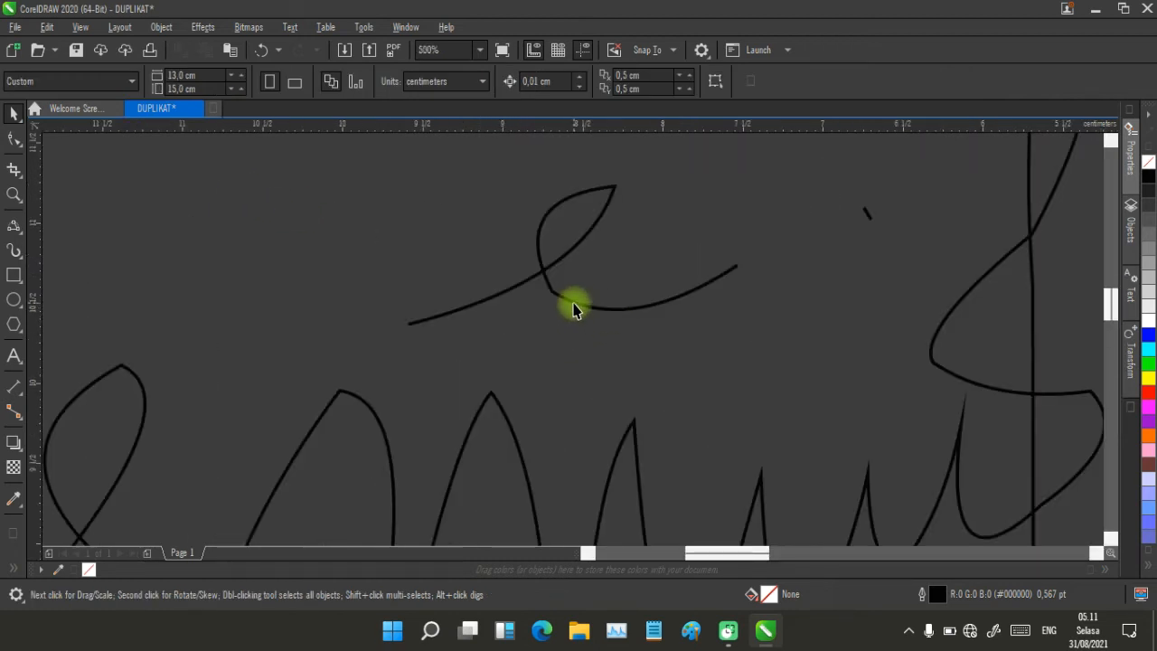
pyautogui.click(574, 309)
pyautogui.click(868, 218)
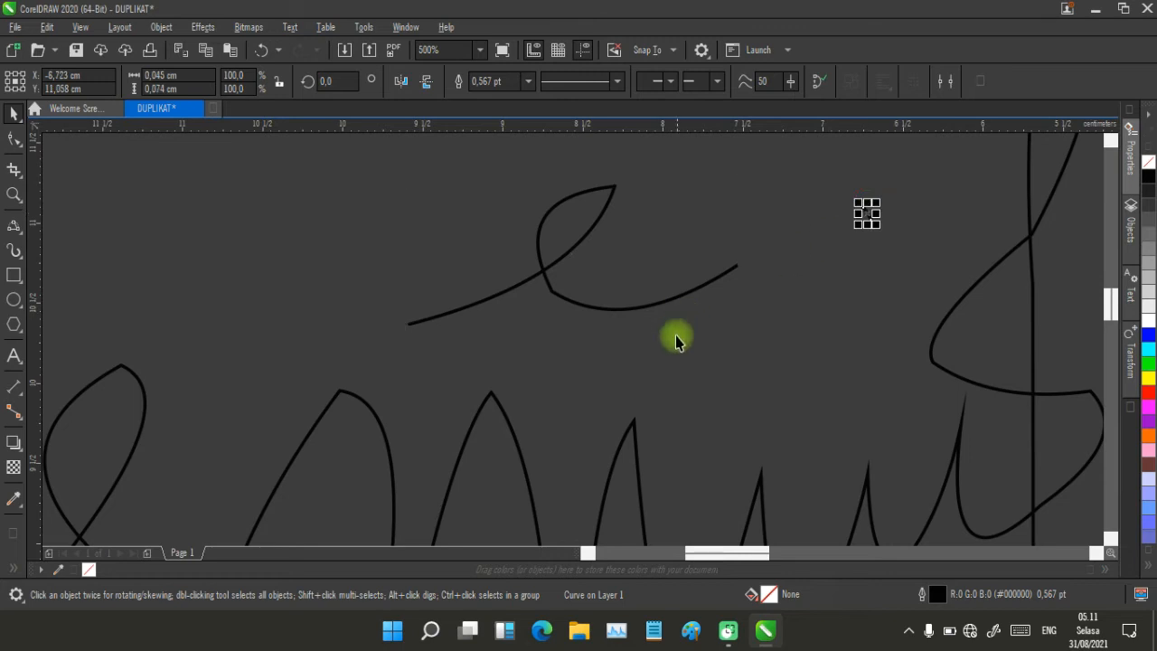
pyautogui.scroll(-5, 676, 335)
pyautogui.scroll(2, 555, 363)
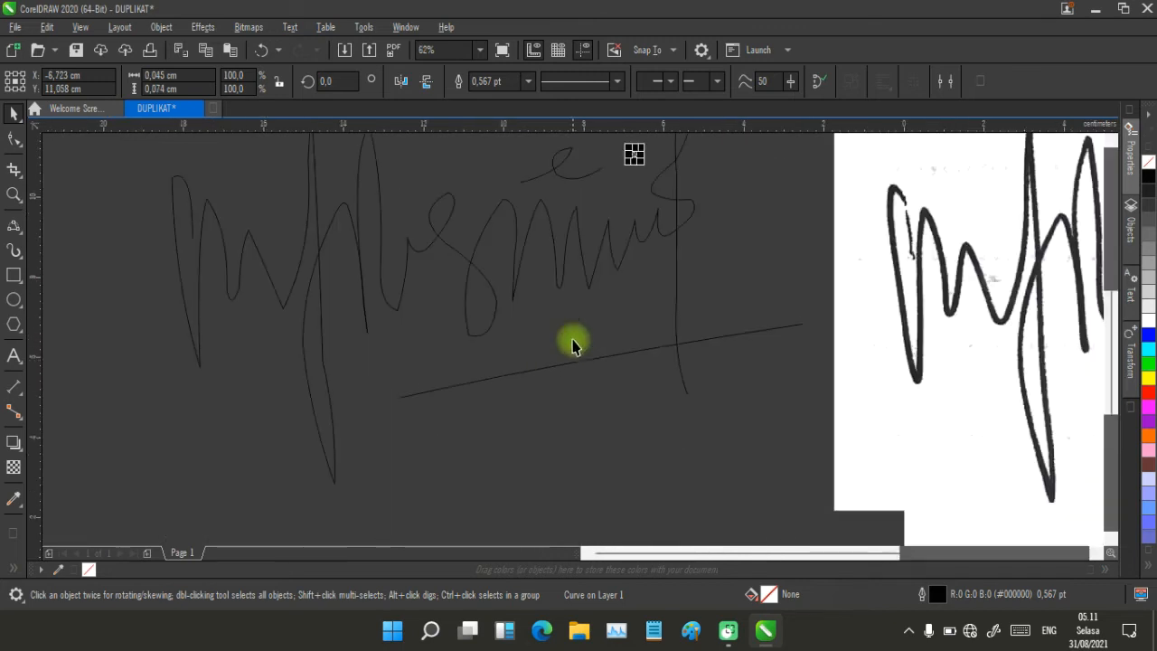
pyautogui.click(578, 366)
pyautogui.scroll(-2, 534, 331)
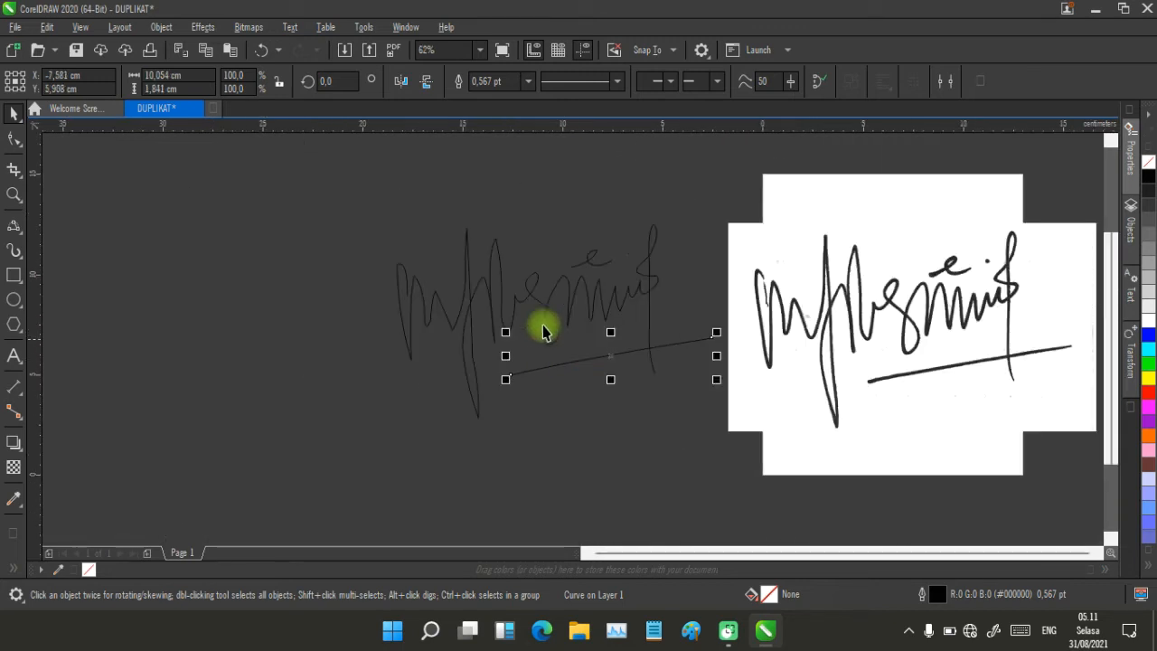
pyautogui.scroll(1, 561, 334)
pyautogui.scroll(-1, 573, 341)
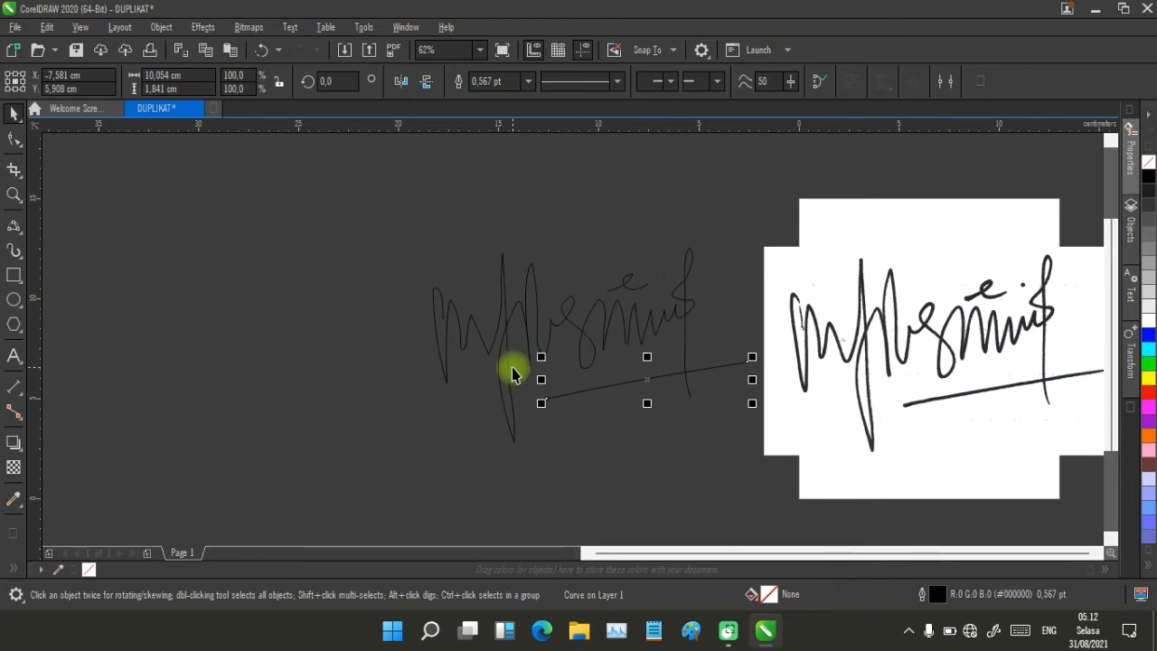
# - Edit the main curve with the Shape tool, slightly adjusting the node low on the first tall letter's long downstroke and its upper handle
pyautogui.scroll(2, 512, 374)
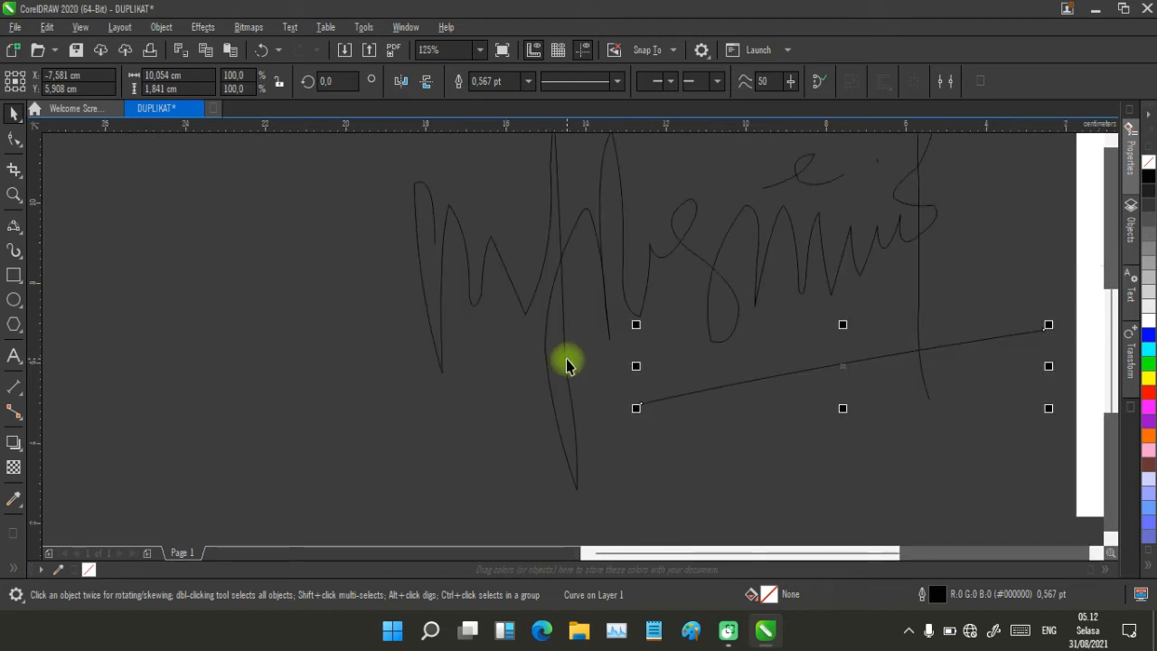
pyautogui.click(566, 358)
pyautogui.click(14, 140)
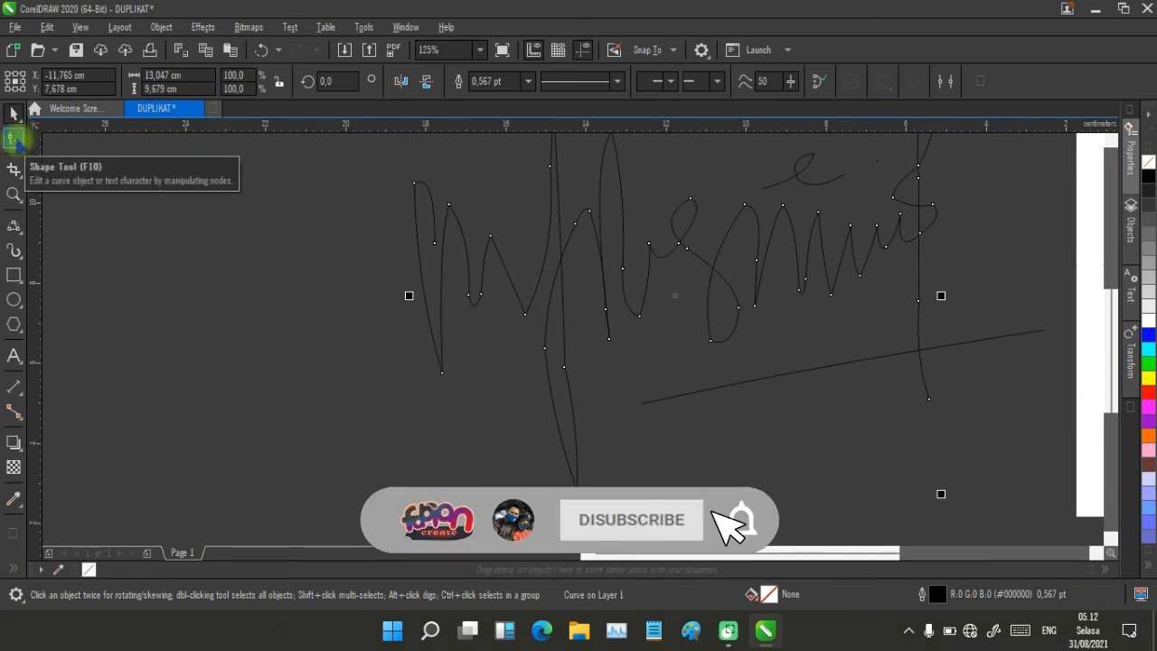
pyautogui.click(14, 138)
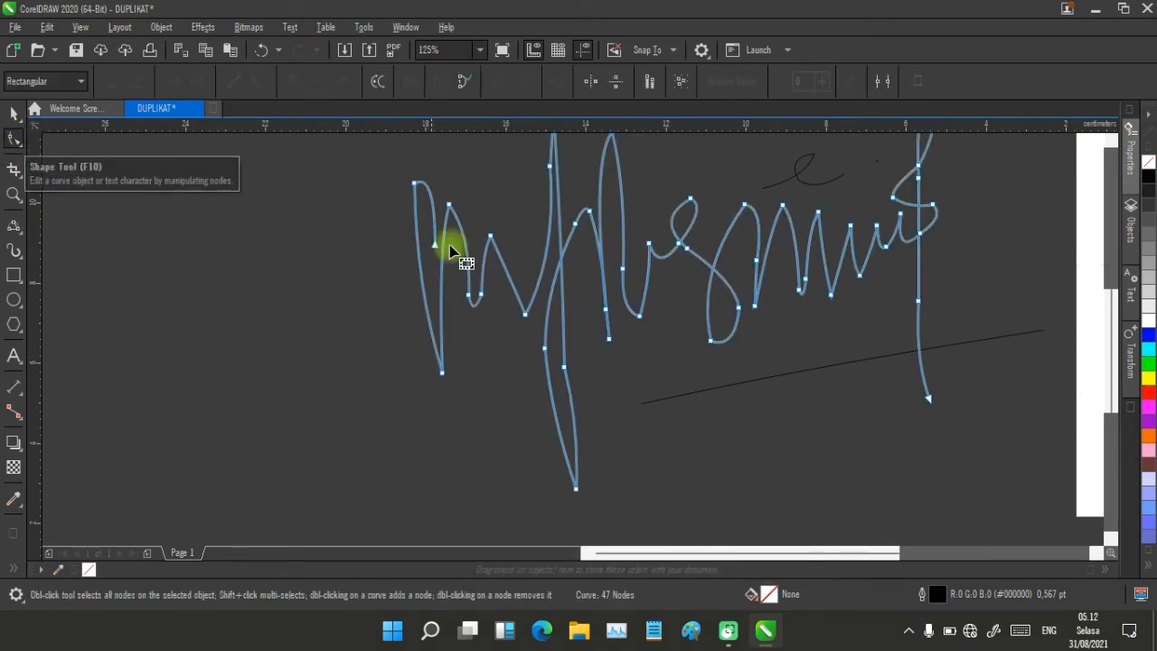
pyautogui.scroll(-3, 573, 345)
pyautogui.scroll(3, 637, 363)
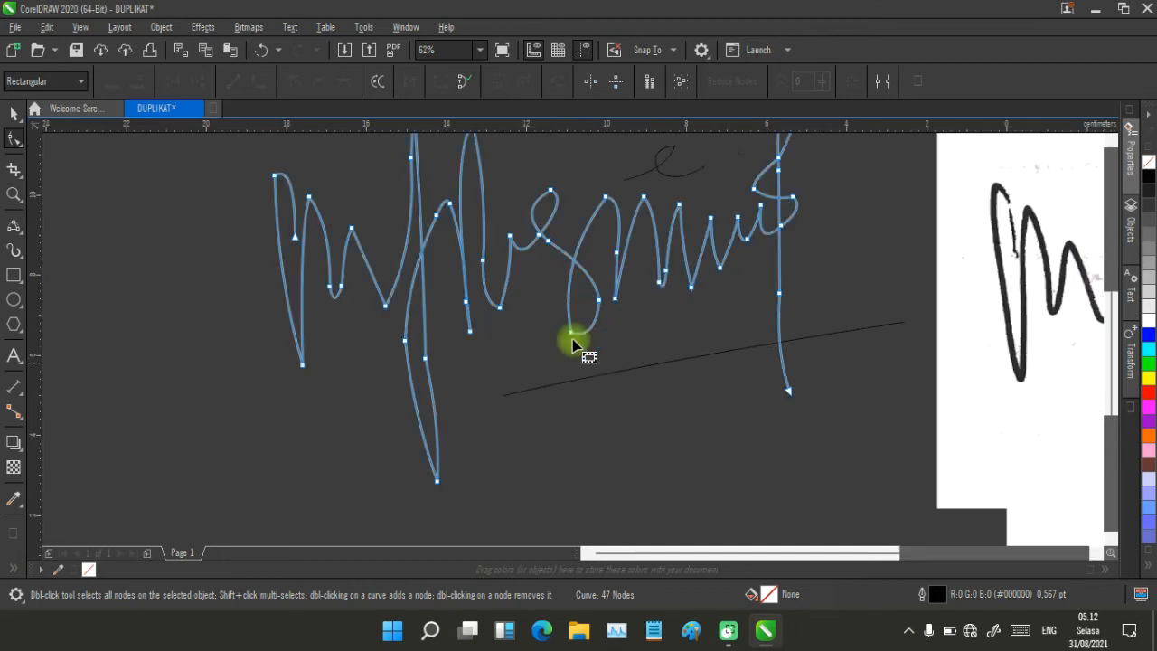
pyautogui.scroll(3, 573, 344)
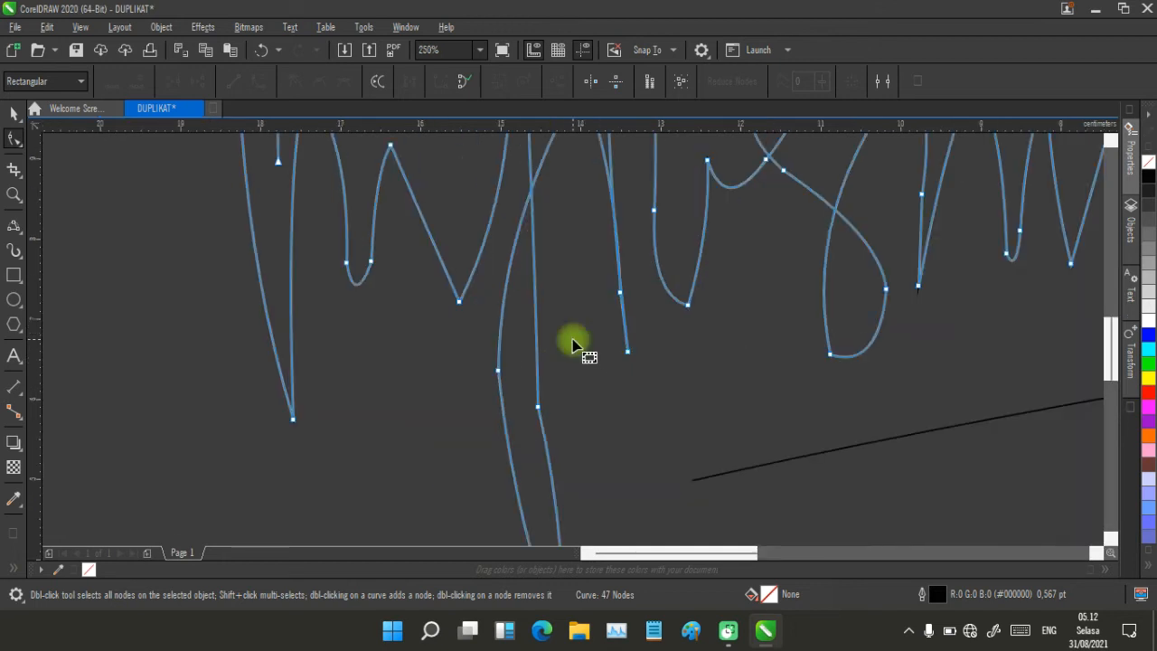
pyautogui.scroll(-2, 573, 344)
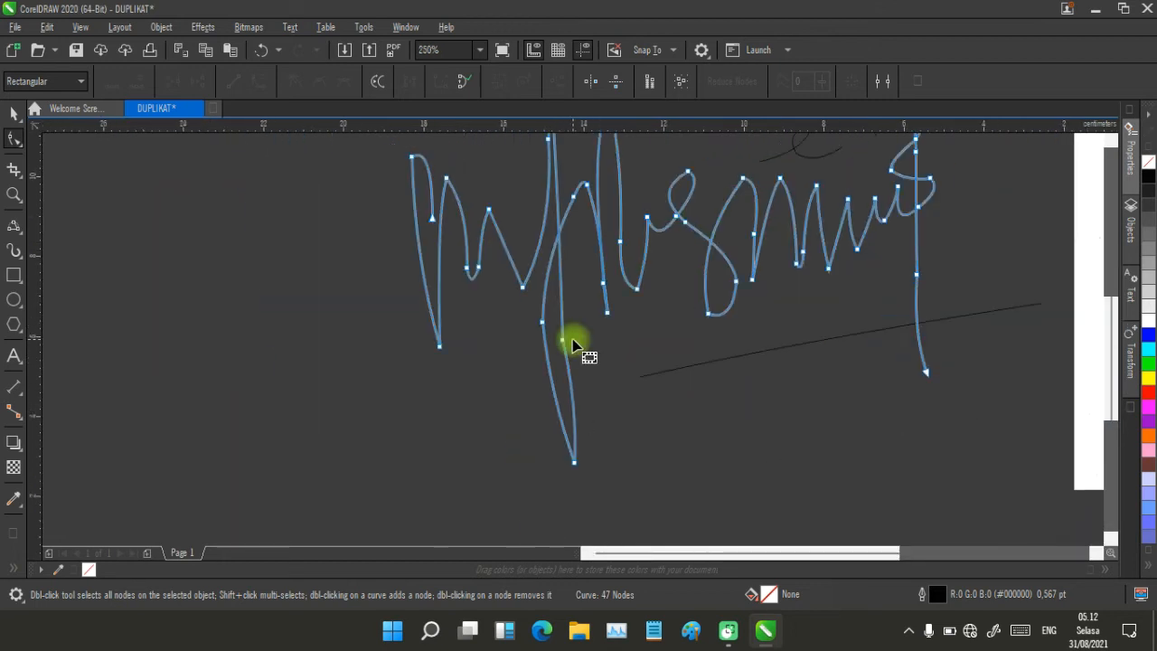
pyautogui.scroll(2, 581, 363)
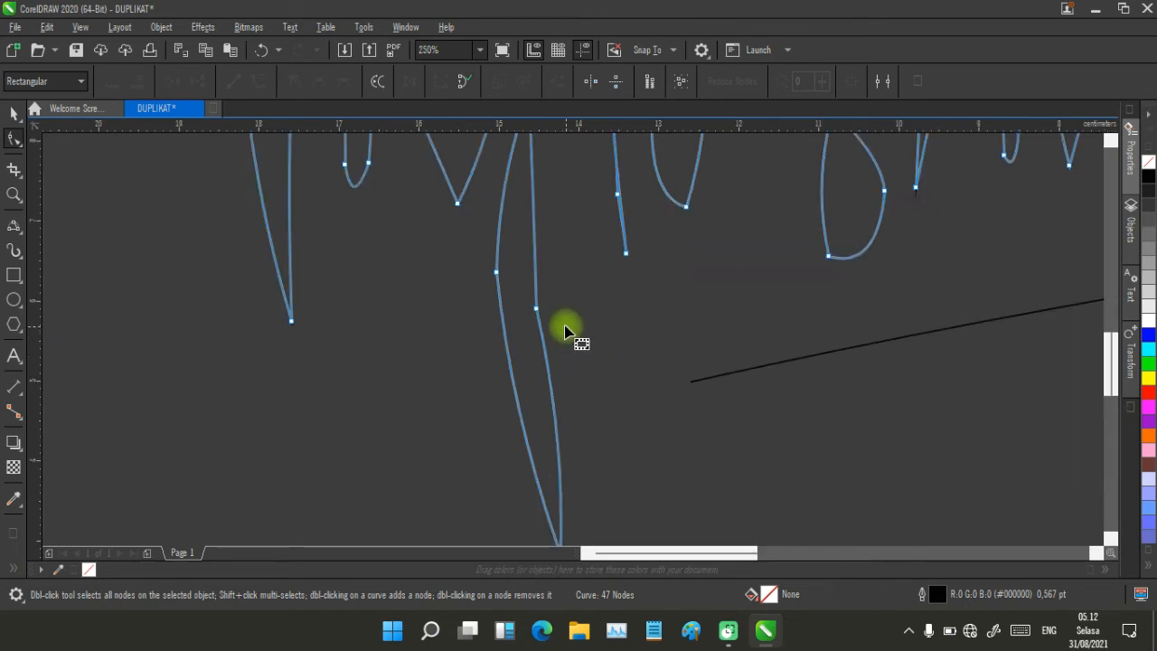
pyautogui.click(538, 314)
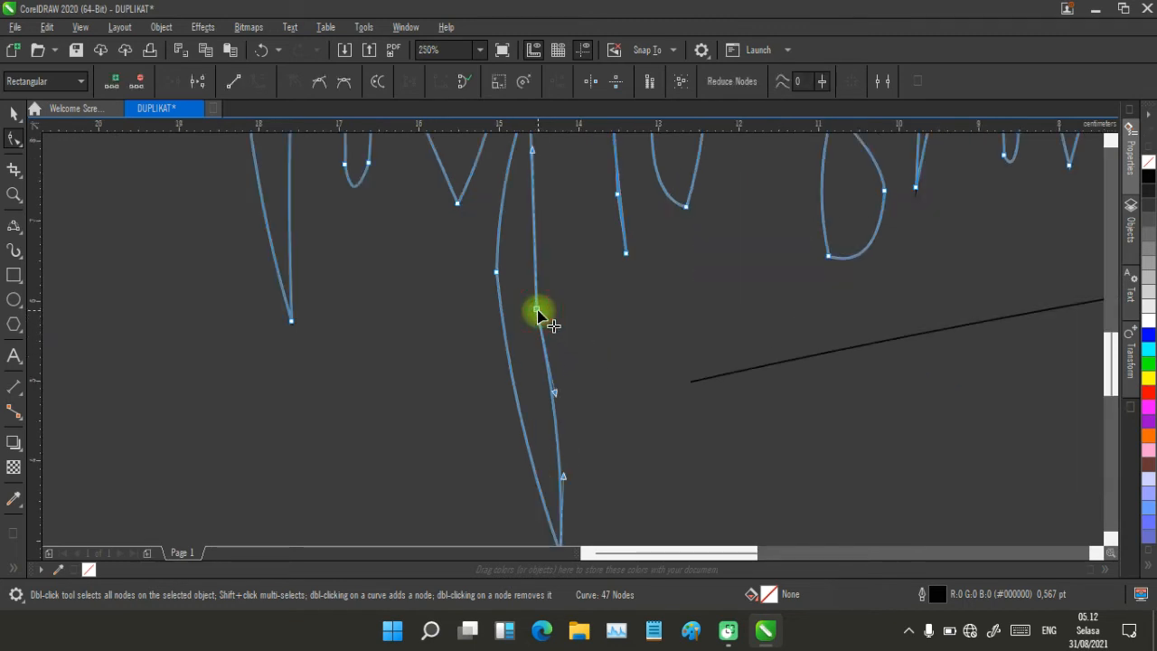
pyautogui.scroll(2, 538, 314)
pyautogui.moveTo(572, 340); pyautogui.dragTo(575, 340)
pyautogui.scroll(-2, 575, 340)
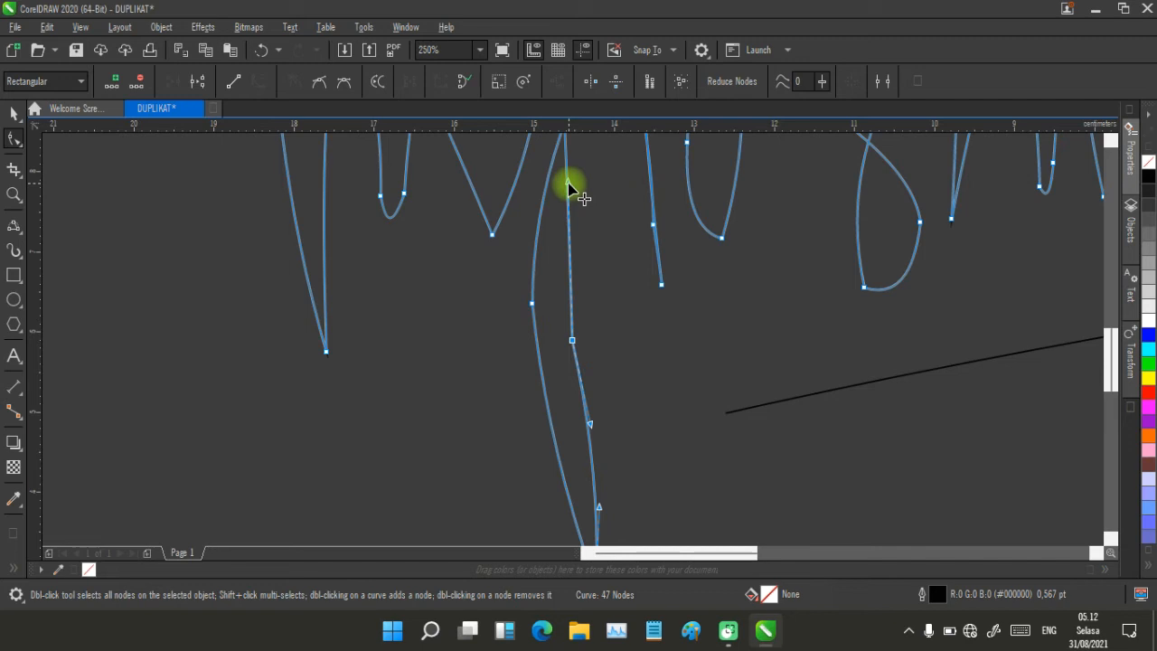
pyautogui.moveTo(567, 184); pyautogui.dragTo(573, 190)
pyautogui.scroll(-2, 573, 338)
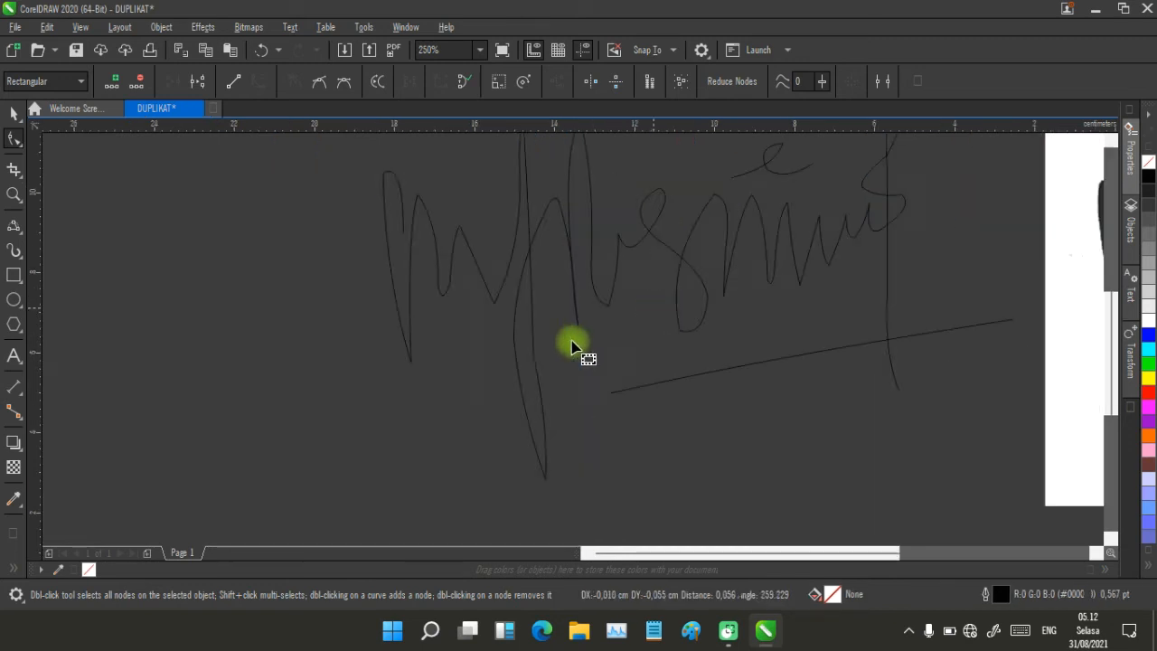
# - Delete the node where the small e's loop meets its tail to smooth the curve
pyautogui.scroll(-1, 575, 344)
pyautogui.scroll(3, 569, 347)
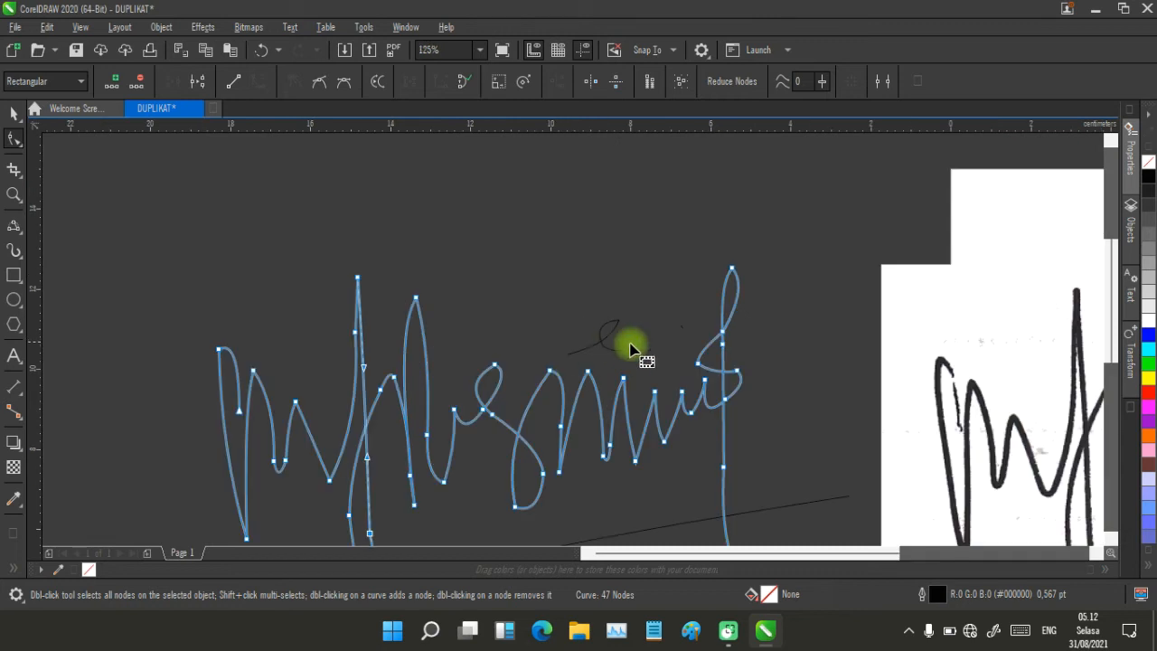
pyautogui.click(500, 350)
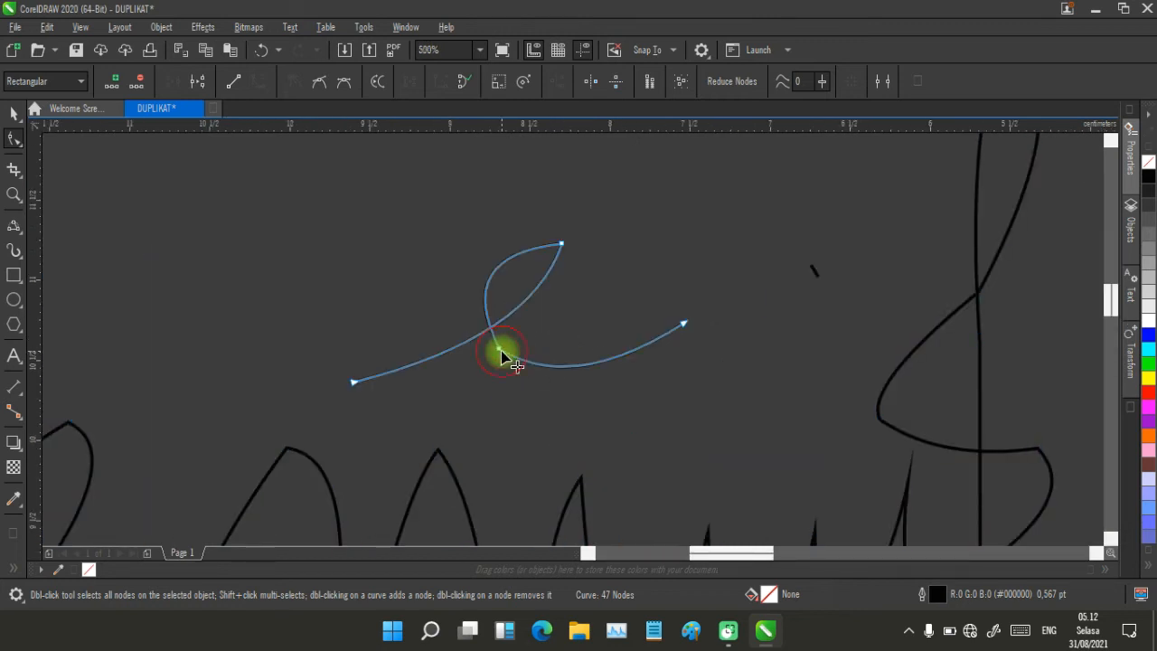
pyautogui.click(499, 353)
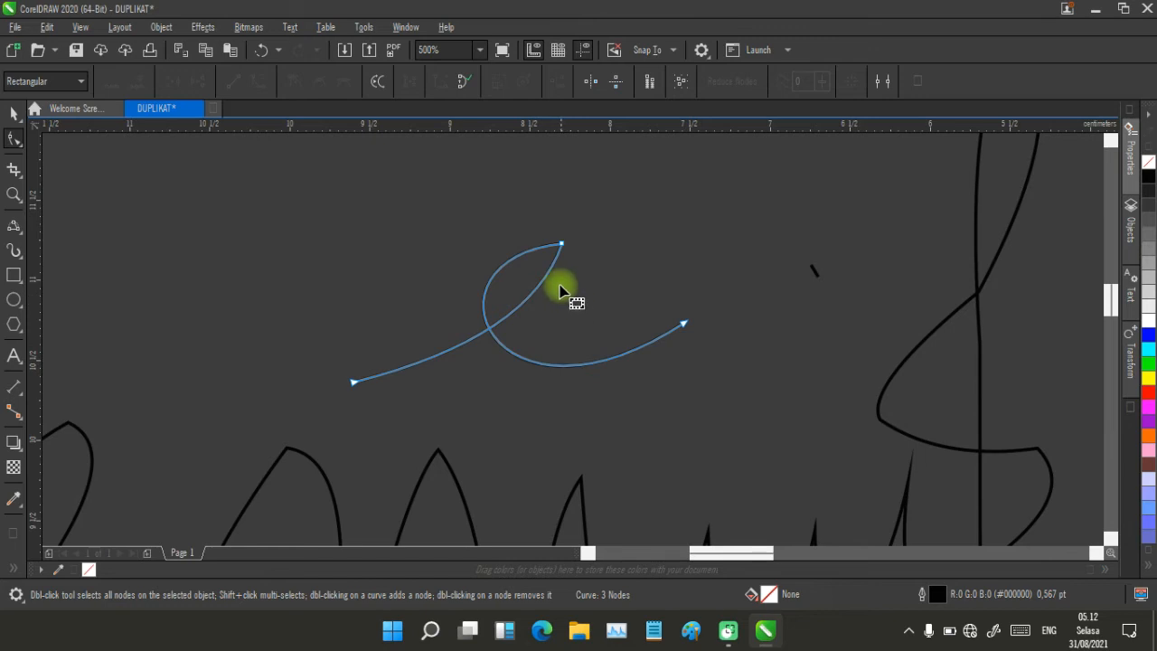
# - Add a node on the small e's loop just below its pointed tip and move it up and outward
pyautogui.scroll(2, 573, 336)
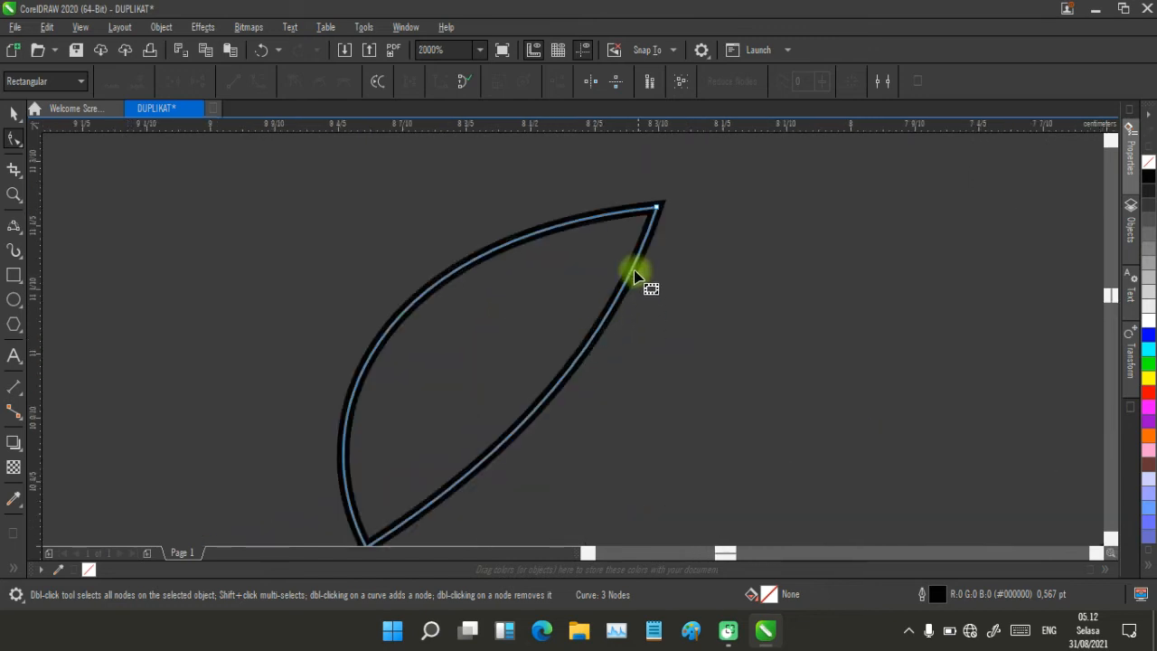
pyautogui.doubleClick(639, 263)
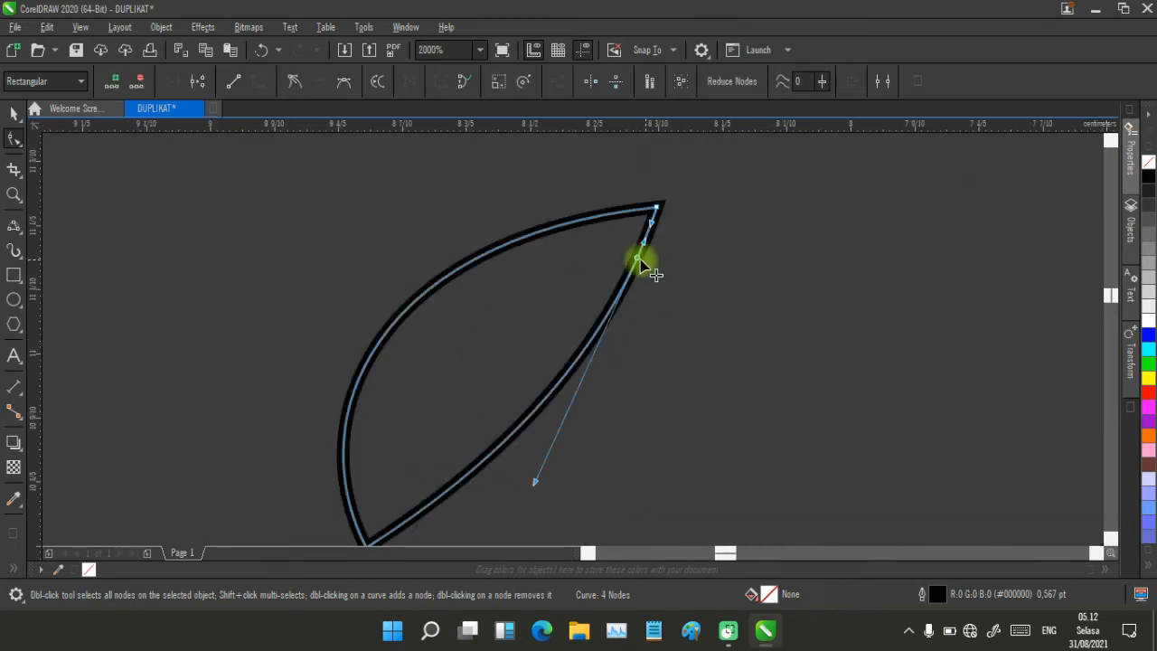
pyautogui.moveTo(638, 263); pyautogui.dragTo(659, 227)
# - Round the top of the small e's loop by pulling the tip node's handle up and outward, in line with the upper curve
pyautogui.scroll(2, 573, 343)
pyautogui.scroll(2, 573, 344)
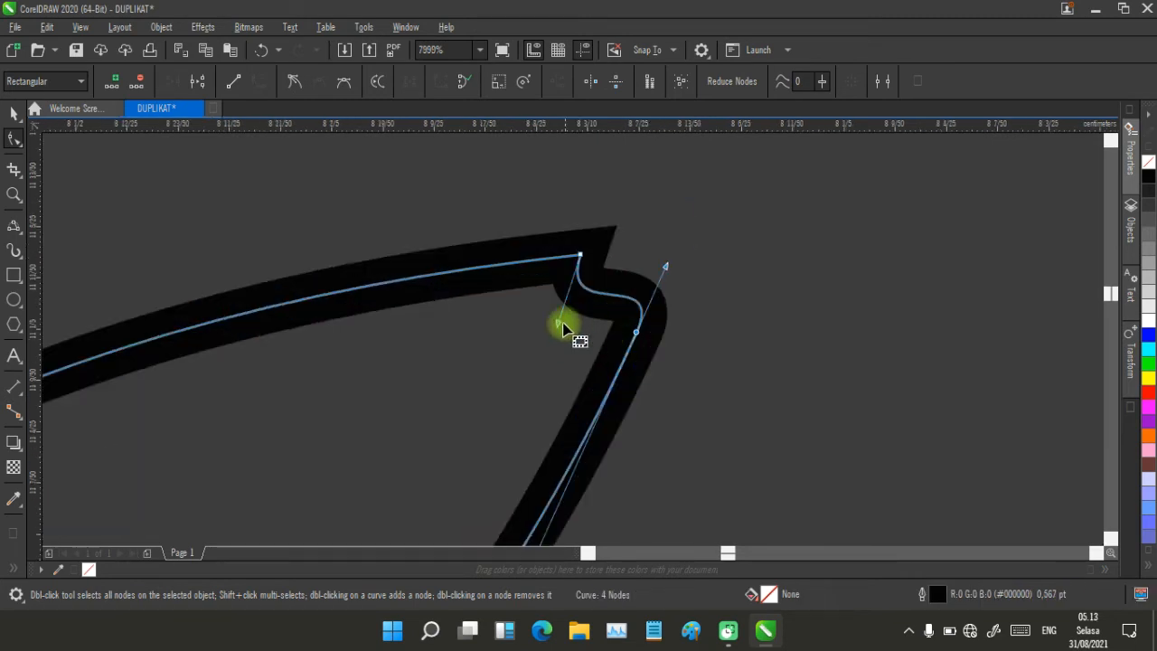
pyautogui.moveTo(559, 330); pyautogui.dragTo(654, 253)
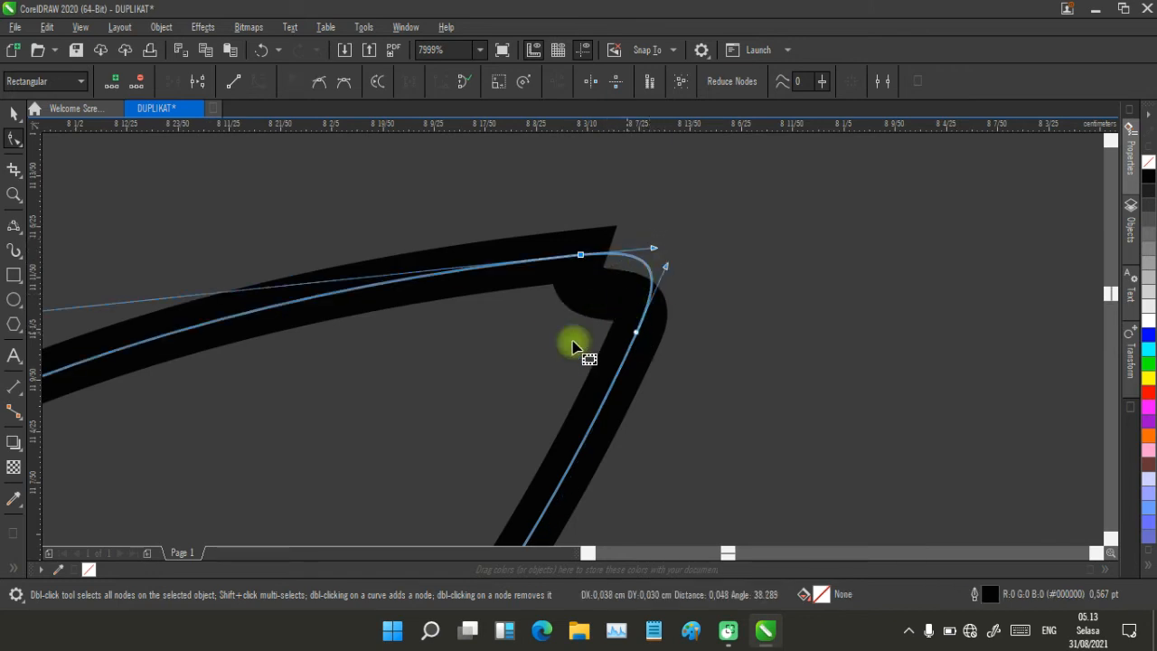
pyautogui.scroll(-4, 579, 339)
pyautogui.scroll(-1, 529, 428)
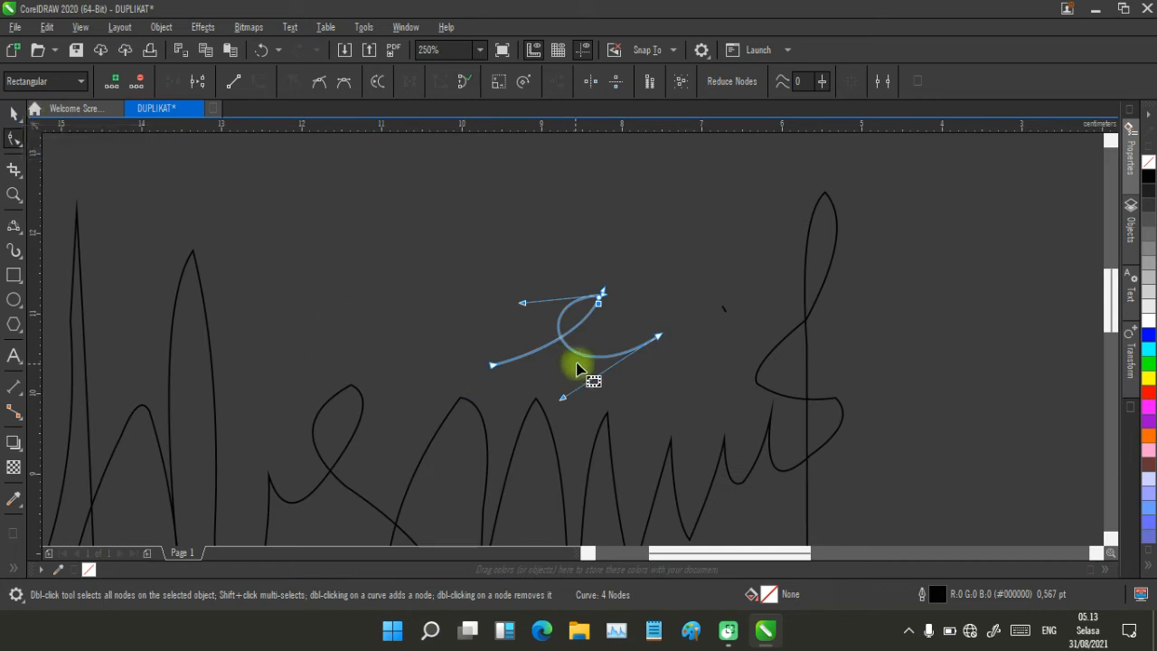
pyautogui.scroll(-1, 573, 341)
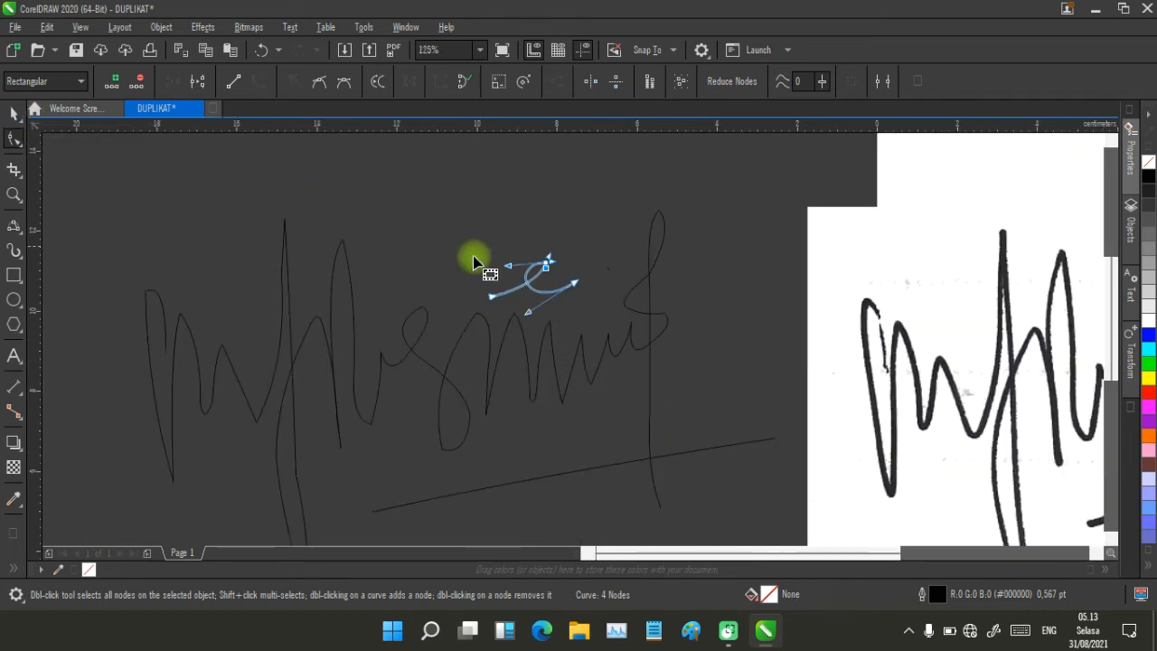
# - Finish node editing of the small e by switching to the Pick tool and deselecting the curve
pyautogui.scroll(1, 478, 262)
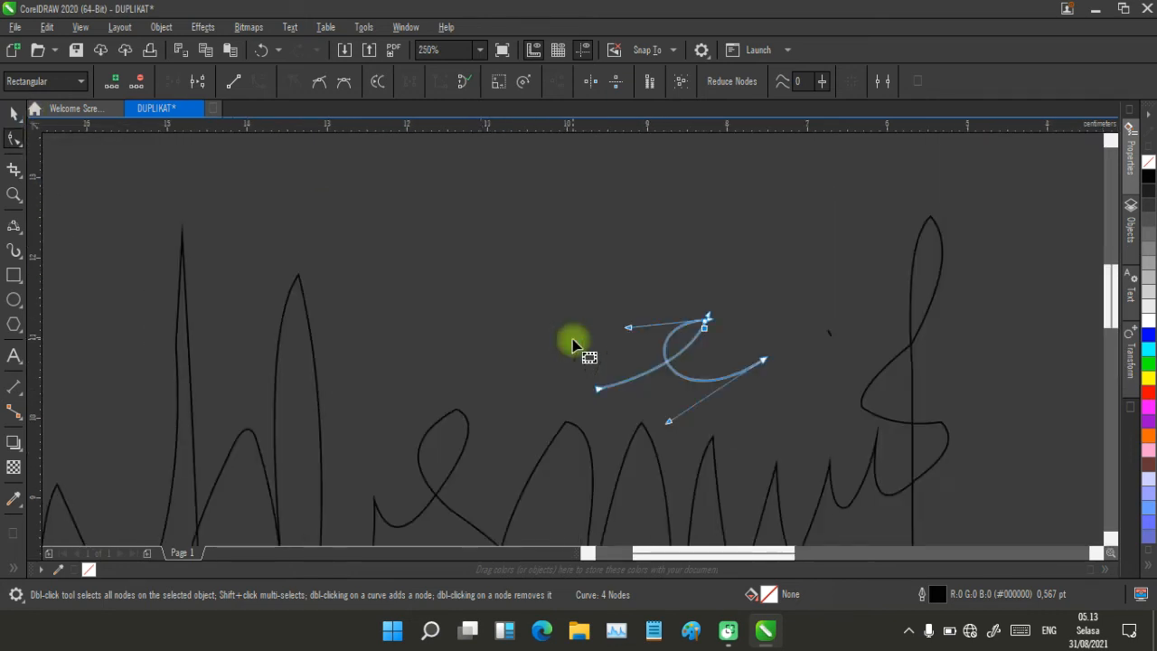
pyautogui.click(12, 114)
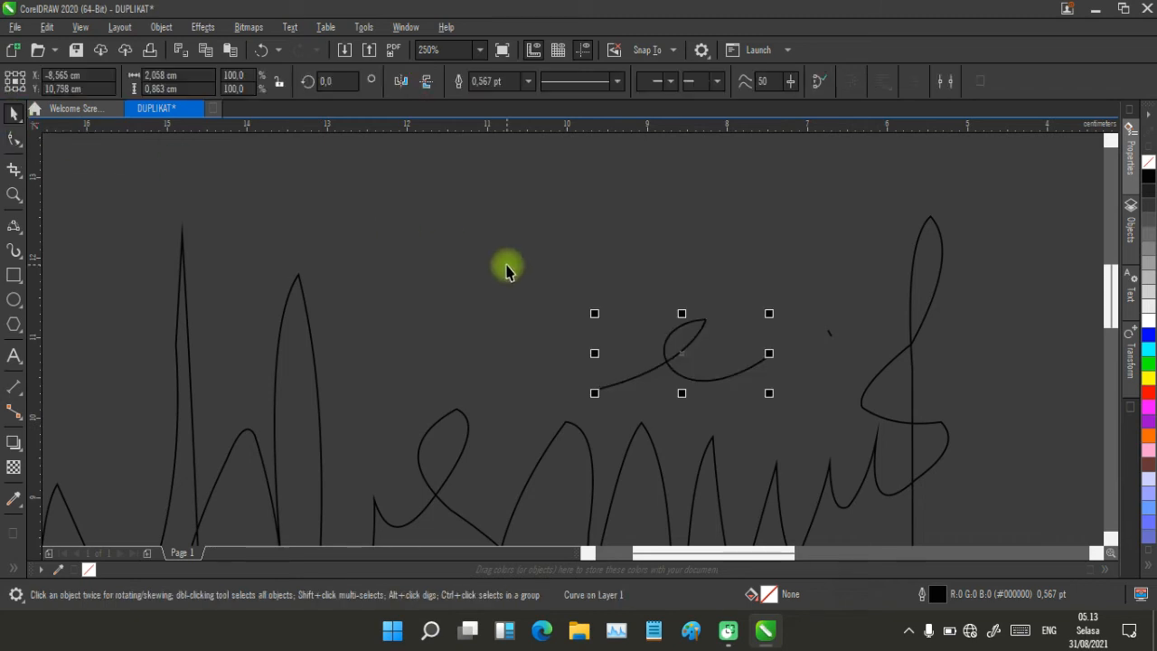
pyautogui.click(506, 269)
# - Select all the traced signature curves beside the scan and set their outline width to 1 pt
pyautogui.scroll(-3, 589, 370)
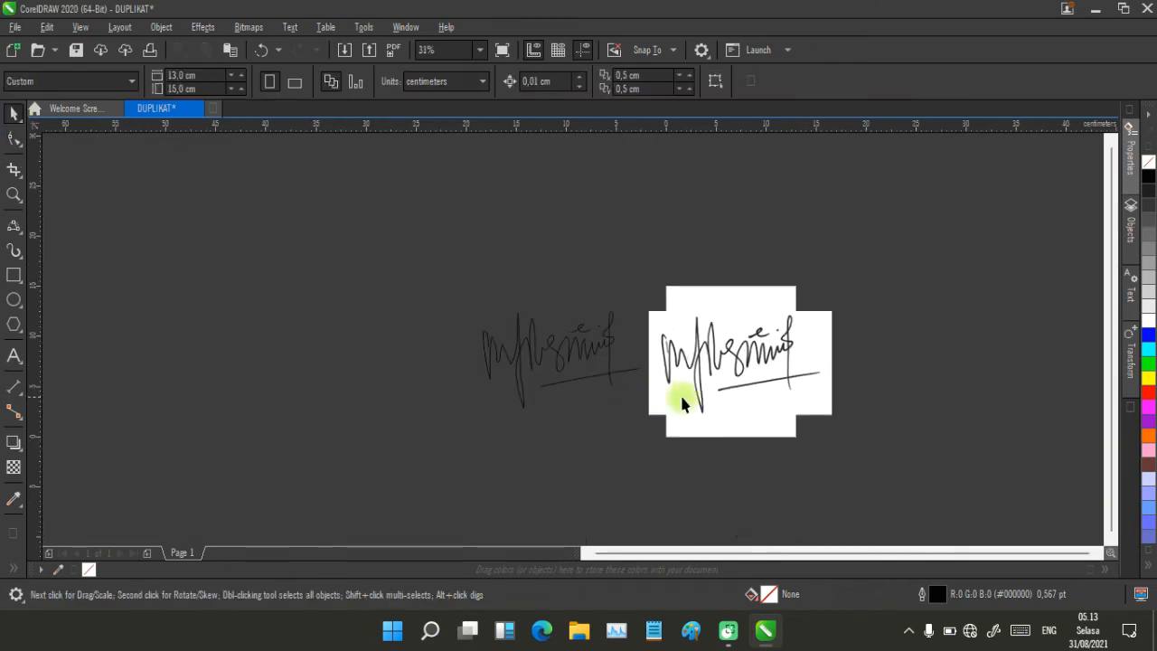
pyautogui.scroll(1, 572, 335)
pyautogui.scroll(-1, 571, 335)
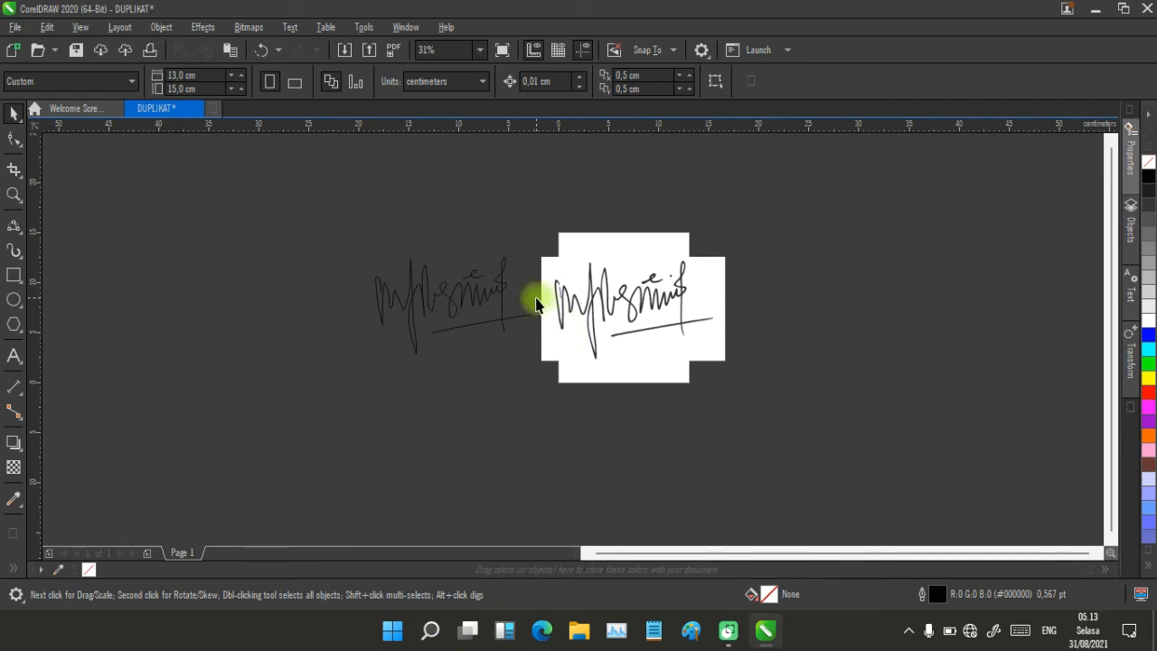
pyautogui.scroll(1, 536, 304)
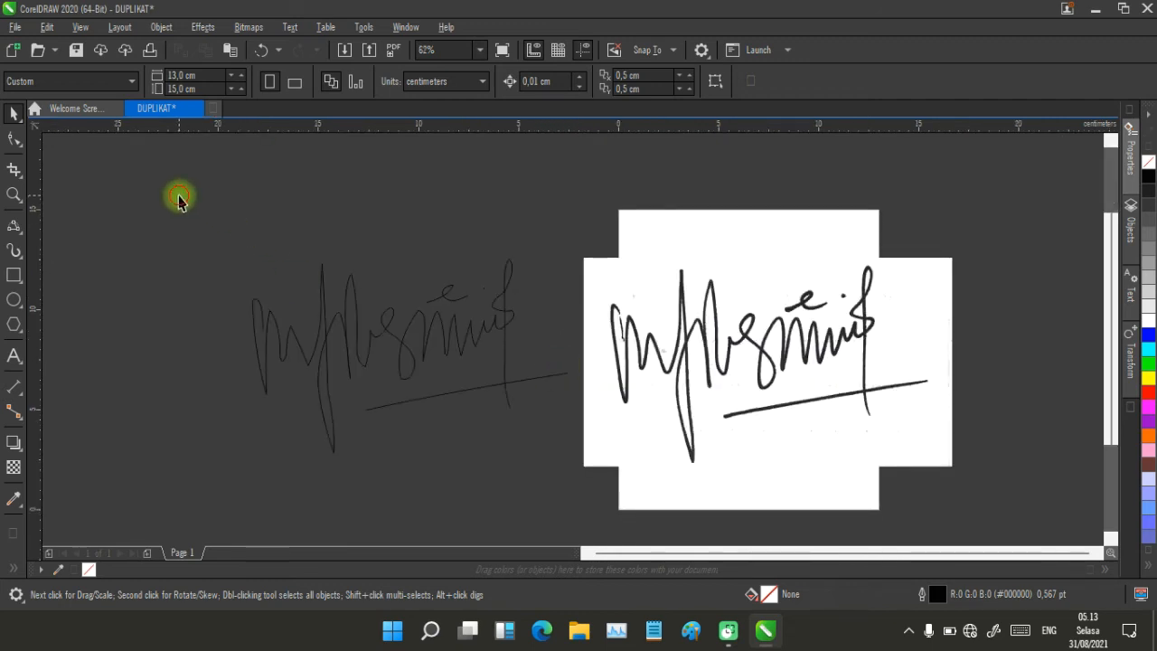
pyautogui.moveTo(179, 196); pyautogui.dragTo(602, 512)
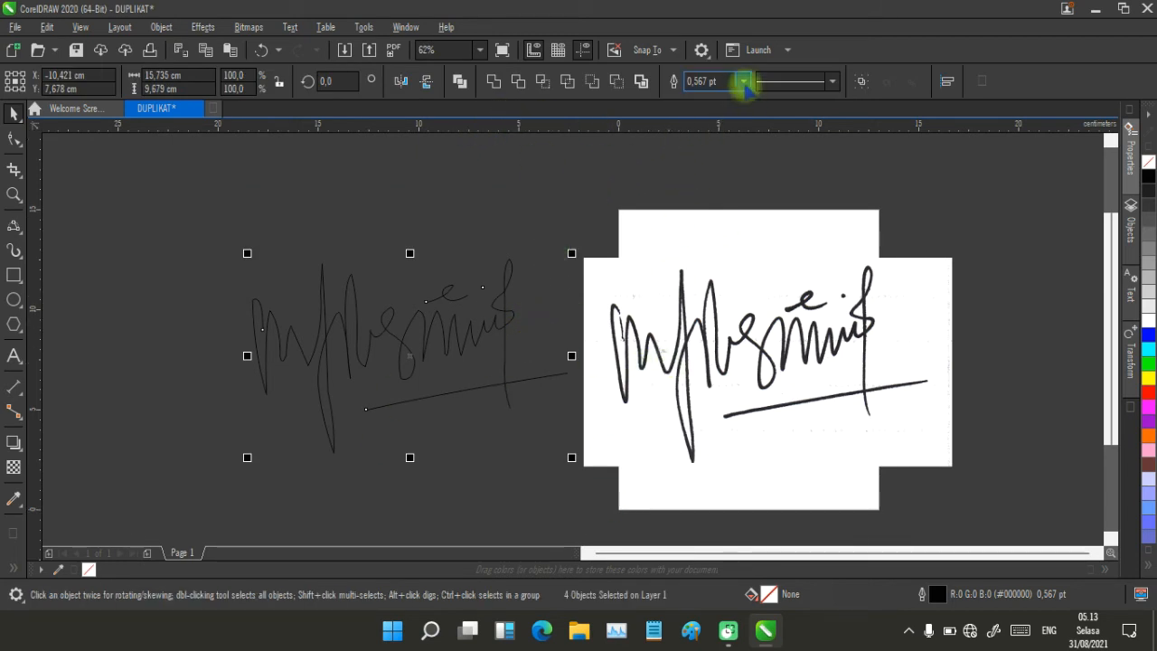
pyautogui.click(744, 82)
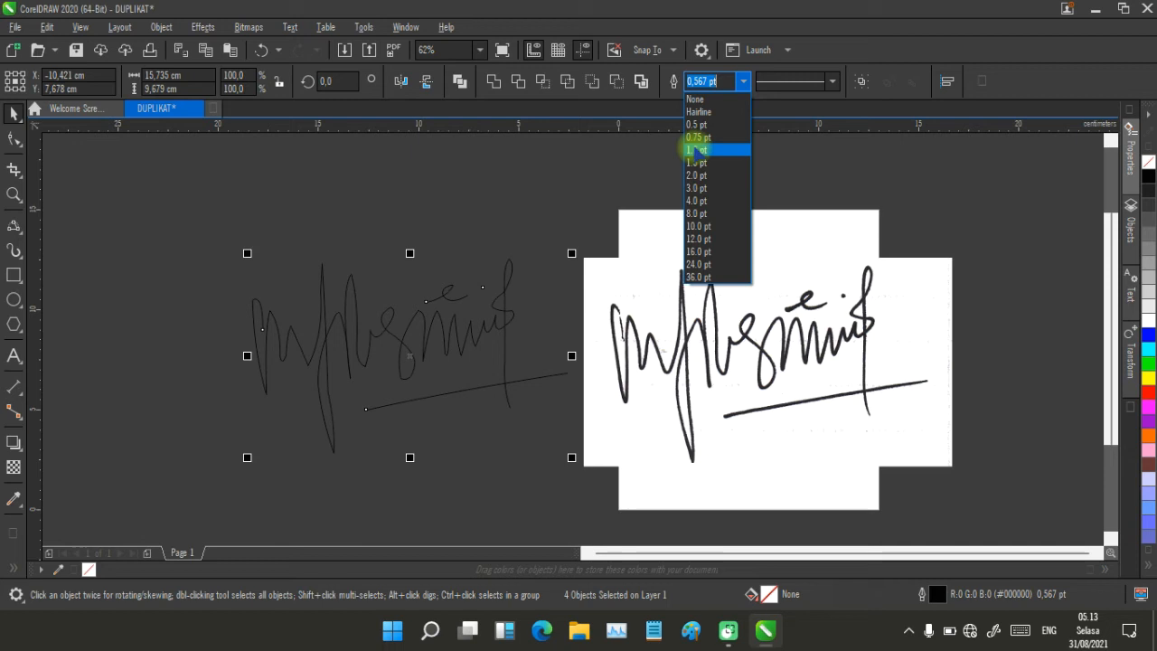
pyautogui.click(695, 148)
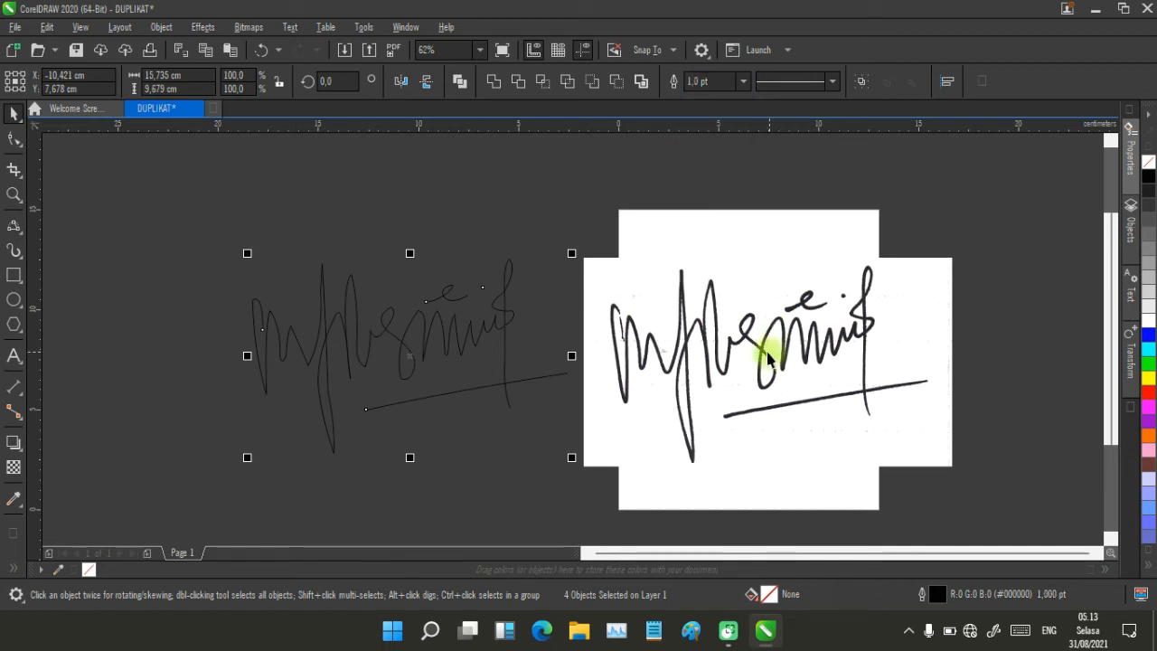
pyautogui.click(764, 353)
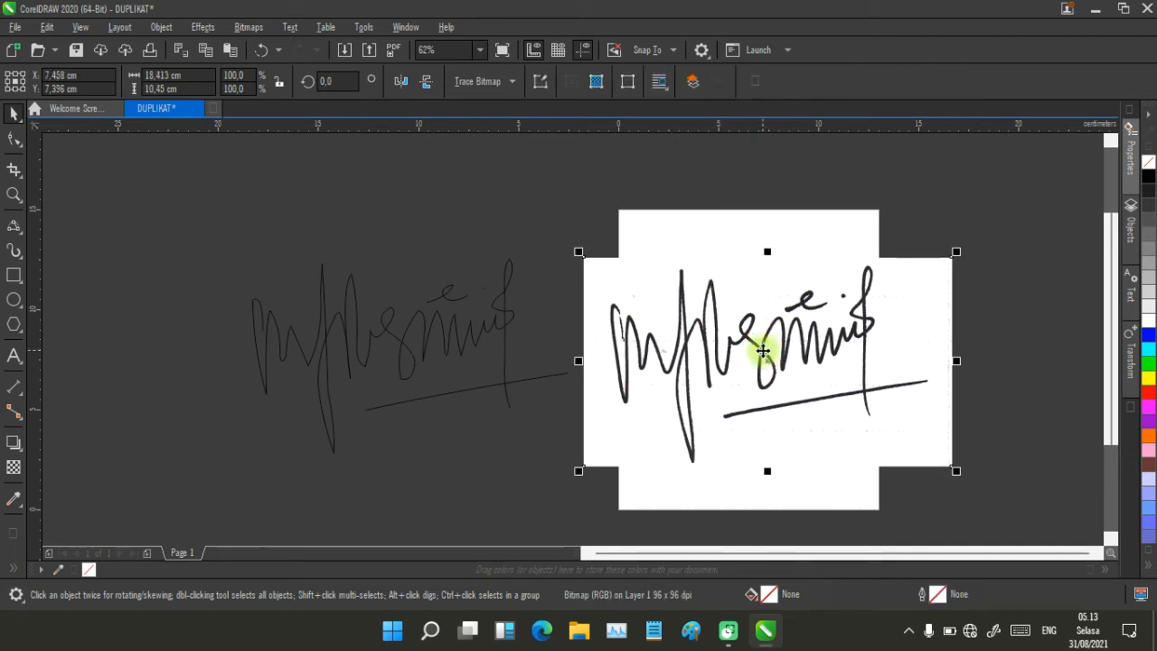
pyautogui.click(508, 323)
# - Select all the traced signature curves and set their outline width to 3 pt
pyautogui.moveTo(198, 191)
pyautogui.mouseDown()
pyautogui.moveTo(290, 281)
pyautogui.moveTo(633, 547)
pyautogui.moveTo(605, 483)
pyautogui.mouseUp()
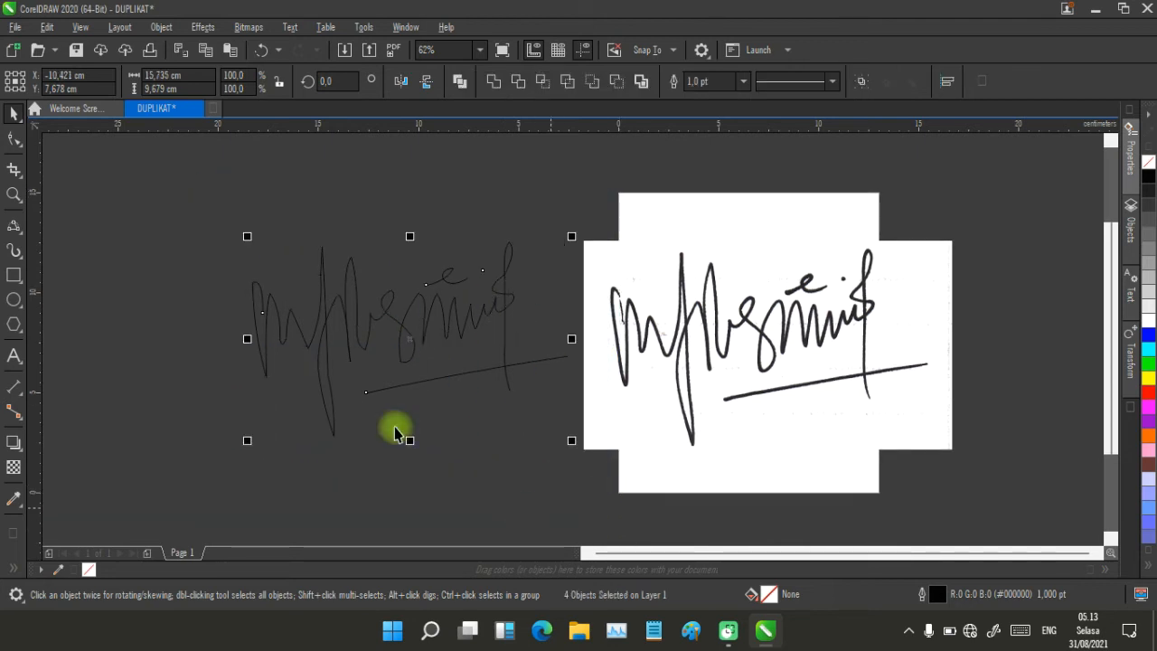
pyautogui.click(743, 82)
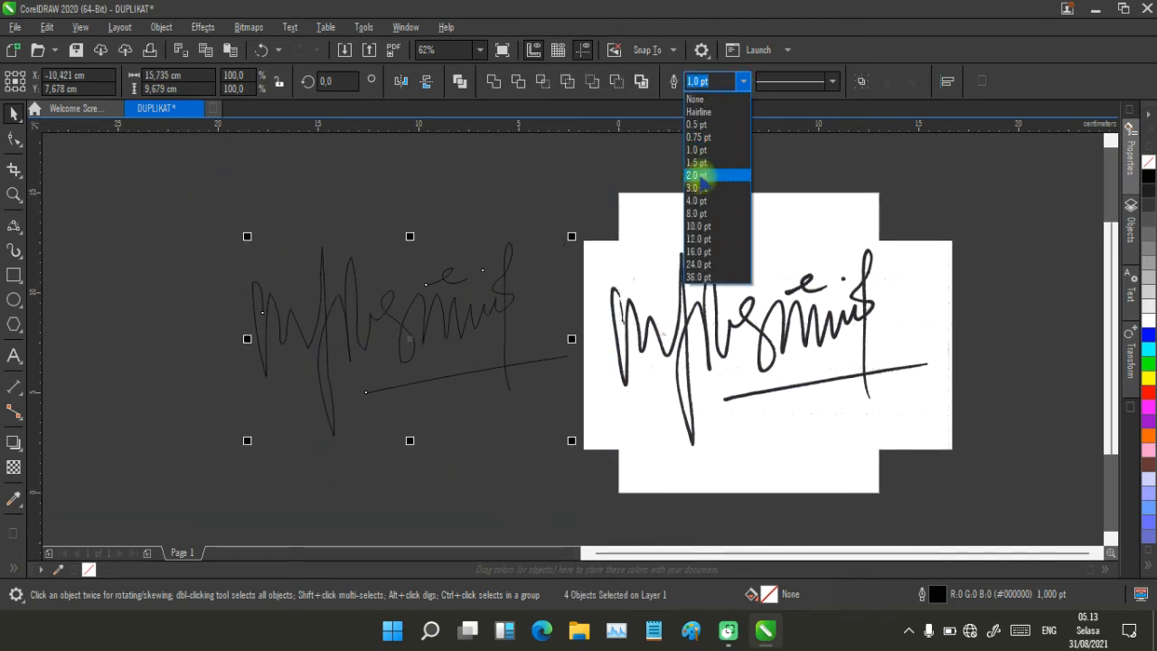
pyautogui.click(696, 187)
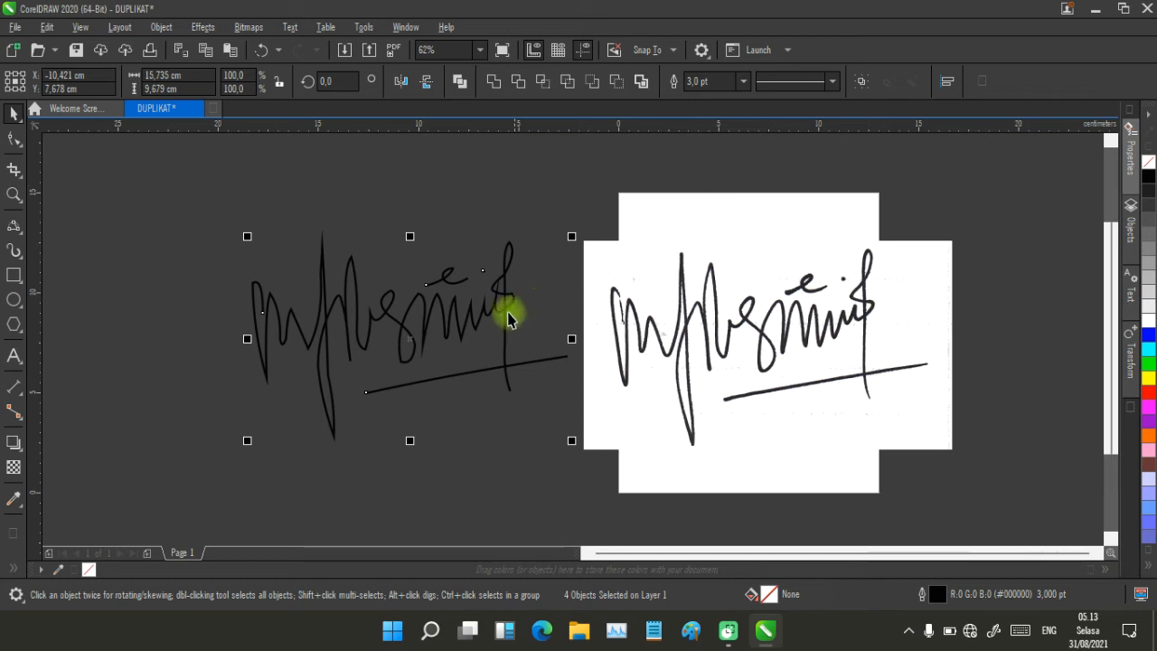
# - Examine the stroke thickness, corner tips and stroke ends of the traced signature up close and compare them with the scanned original
pyautogui.scroll(2, 572, 339)
pyautogui.scroll(-2, 573, 339)
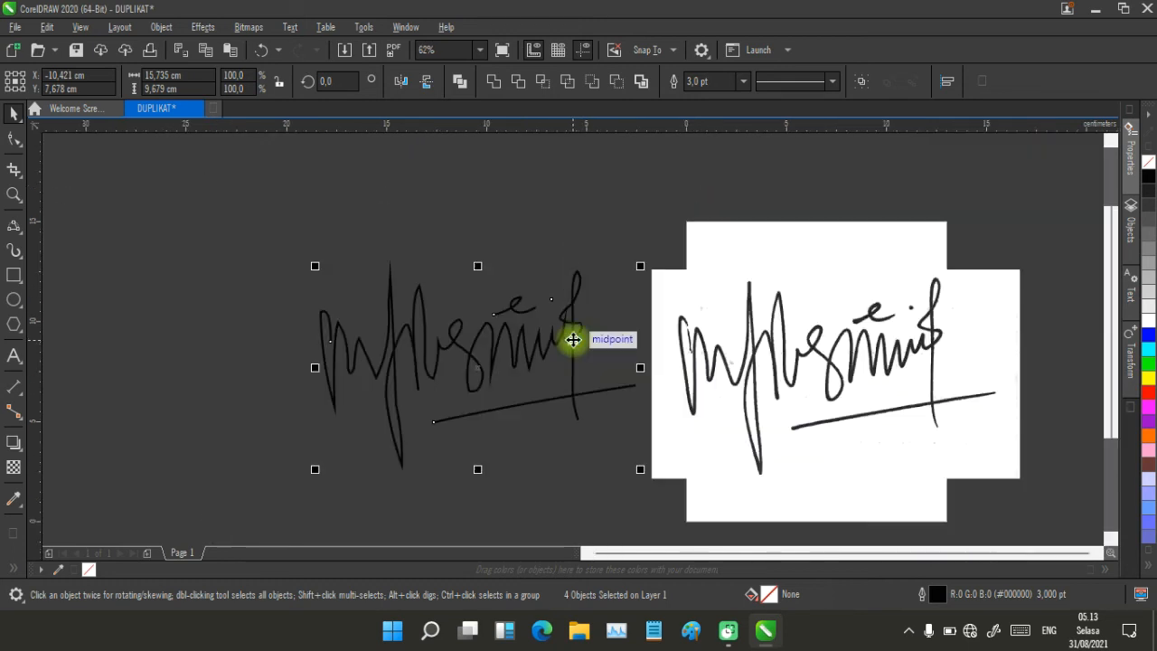
pyautogui.scroll(2, 573, 337)
pyautogui.scroll(-2, 574, 343)
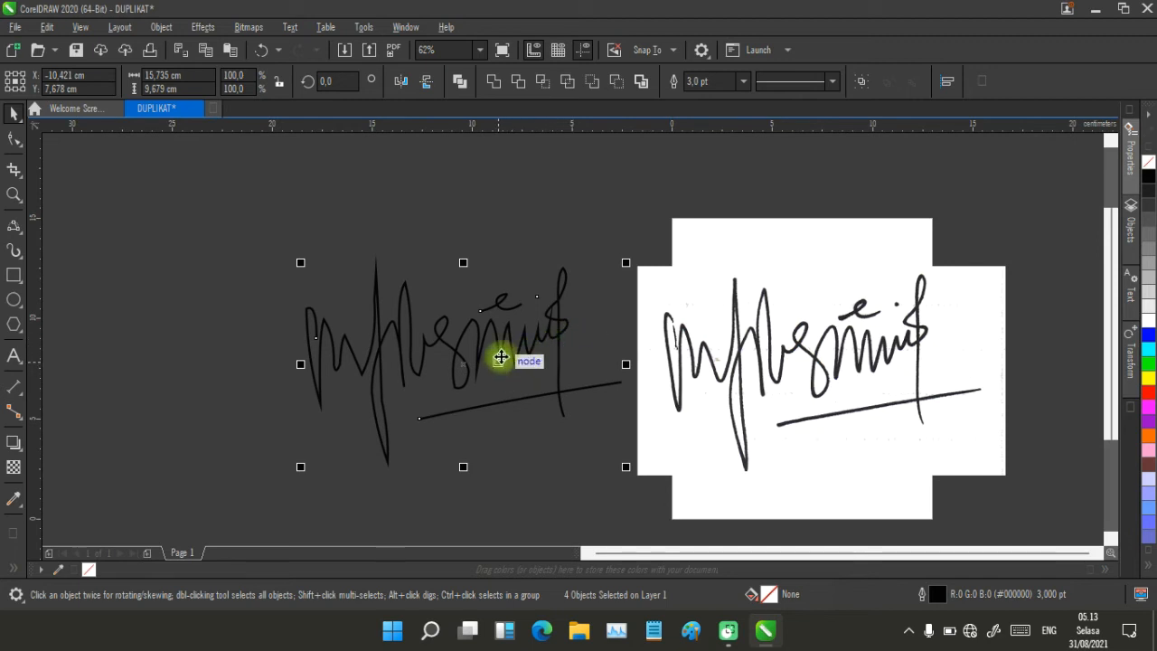
pyautogui.scroll(2, 565, 357)
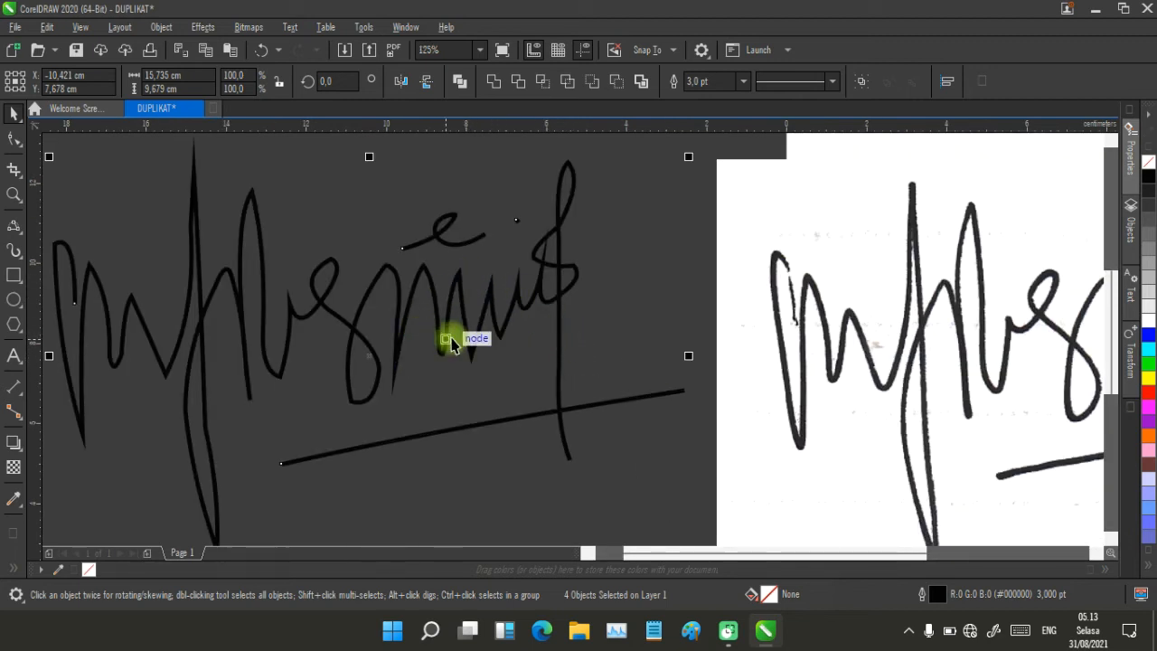
pyautogui.scroll(-2, 547, 345)
pyautogui.scroll(2, 573, 336)
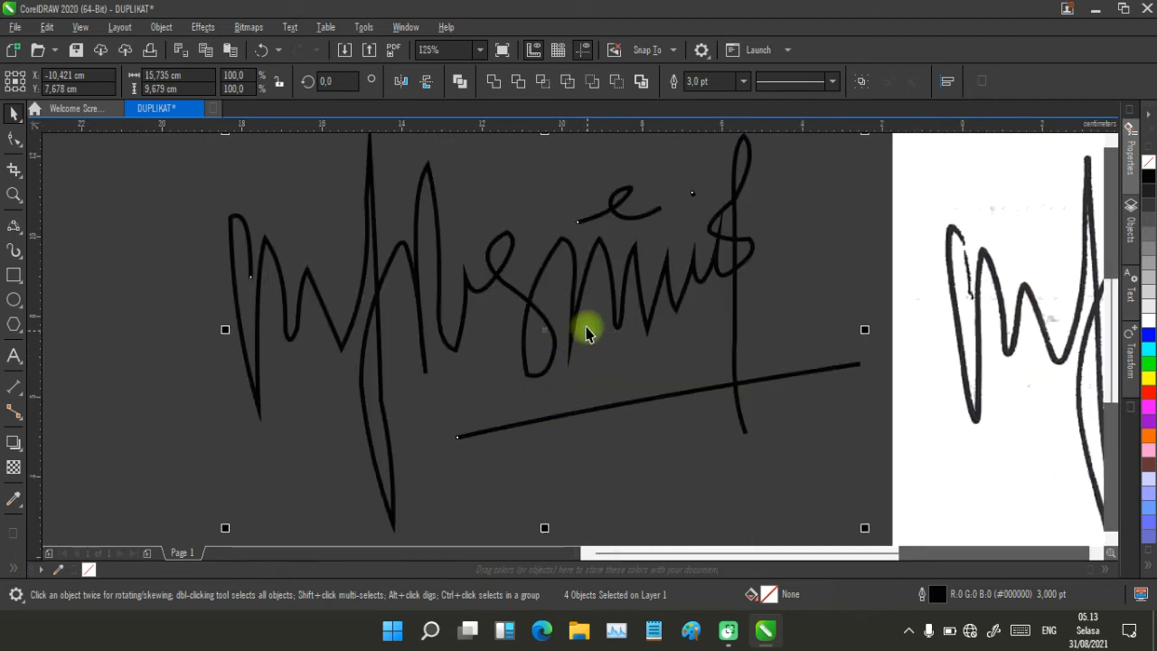
pyautogui.scroll(2, 579, 336)
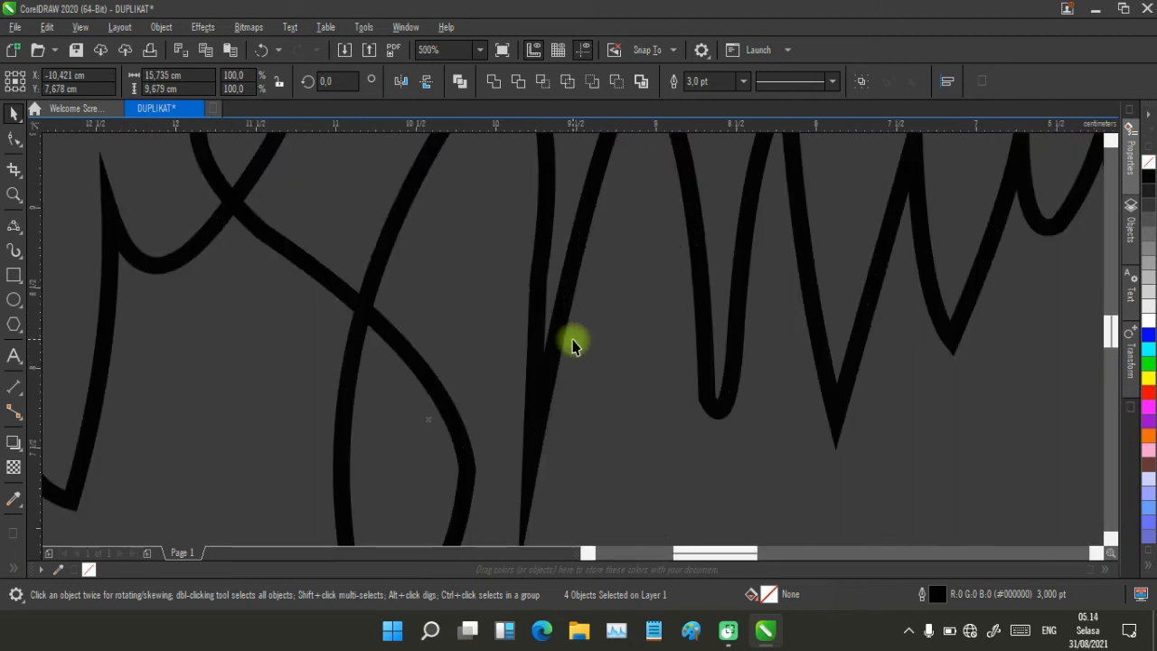
pyautogui.scroll(-4, 574, 340)
pyautogui.scroll(2, 573, 340)
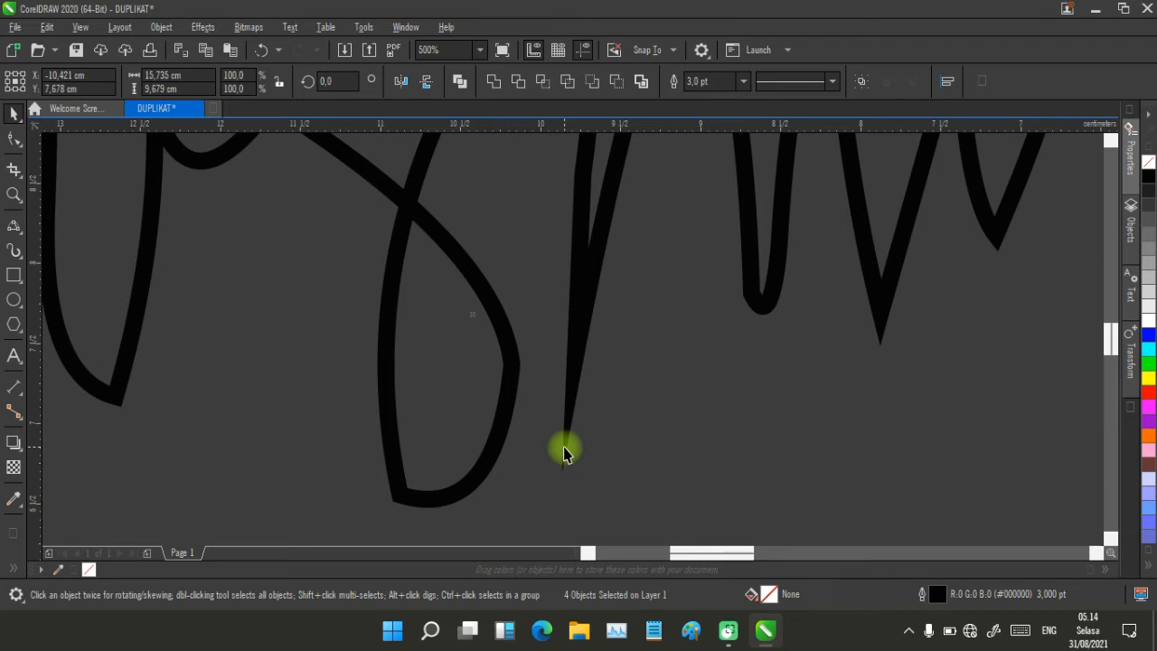
pyautogui.scroll(-5, 573, 339)
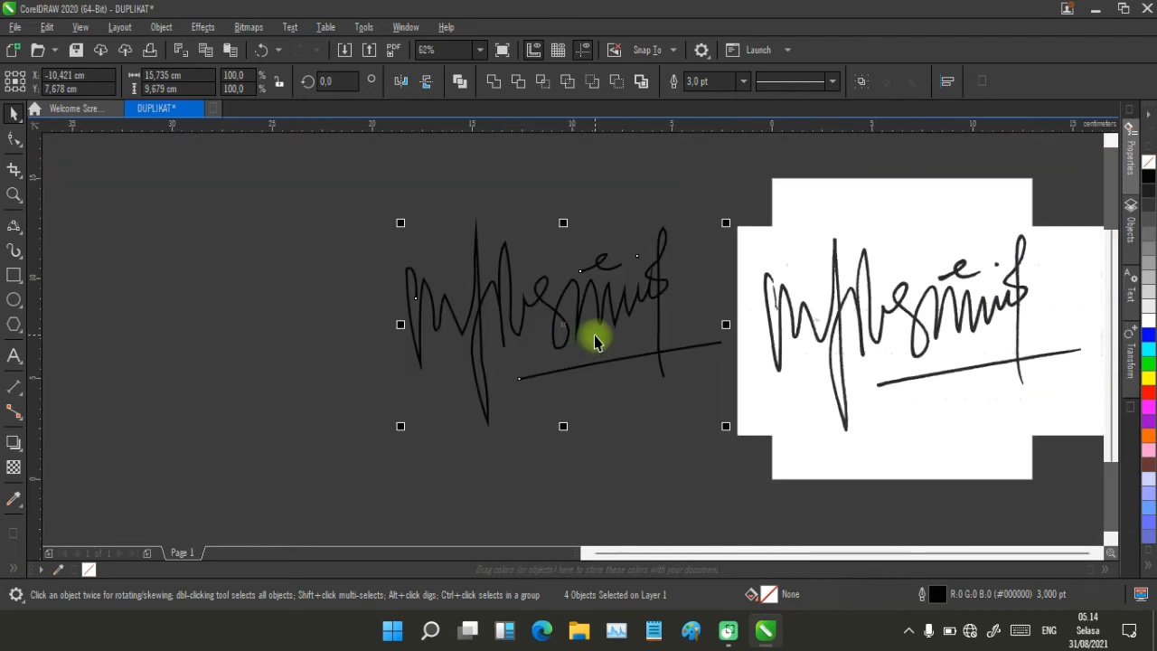
pyautogui.scroll(2, 595, 341)
pyautogui.scroll(2, 573, 339)
pyautogui.scroll(-1, 573, 344)
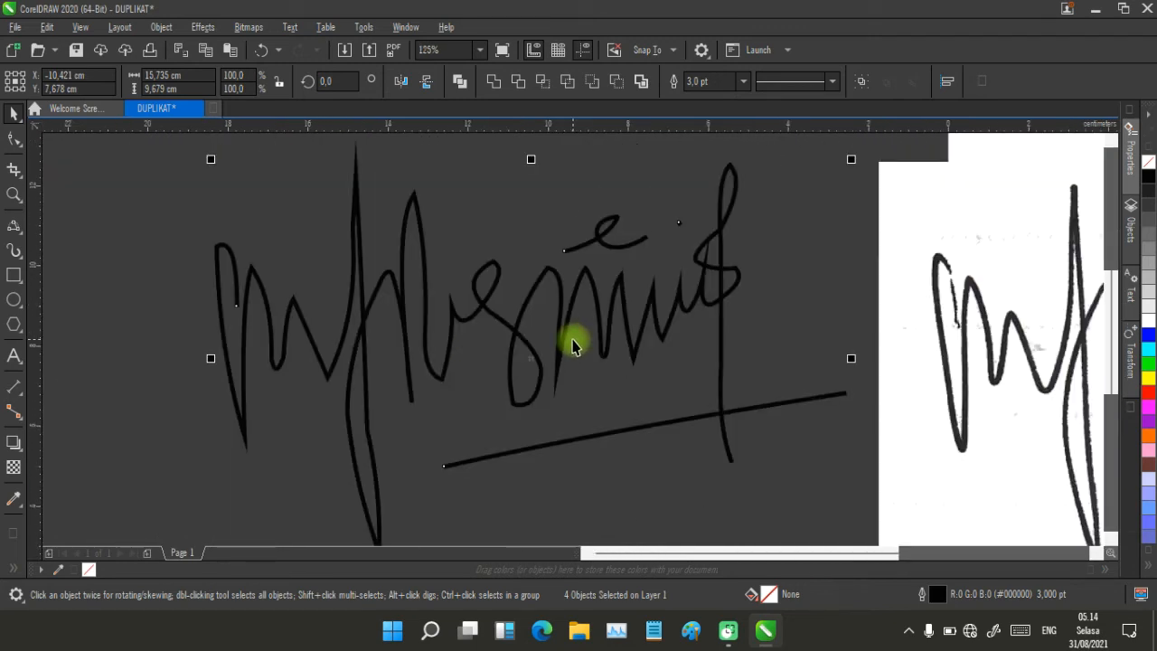
pyautogui.scroll(-2, 573, 342)
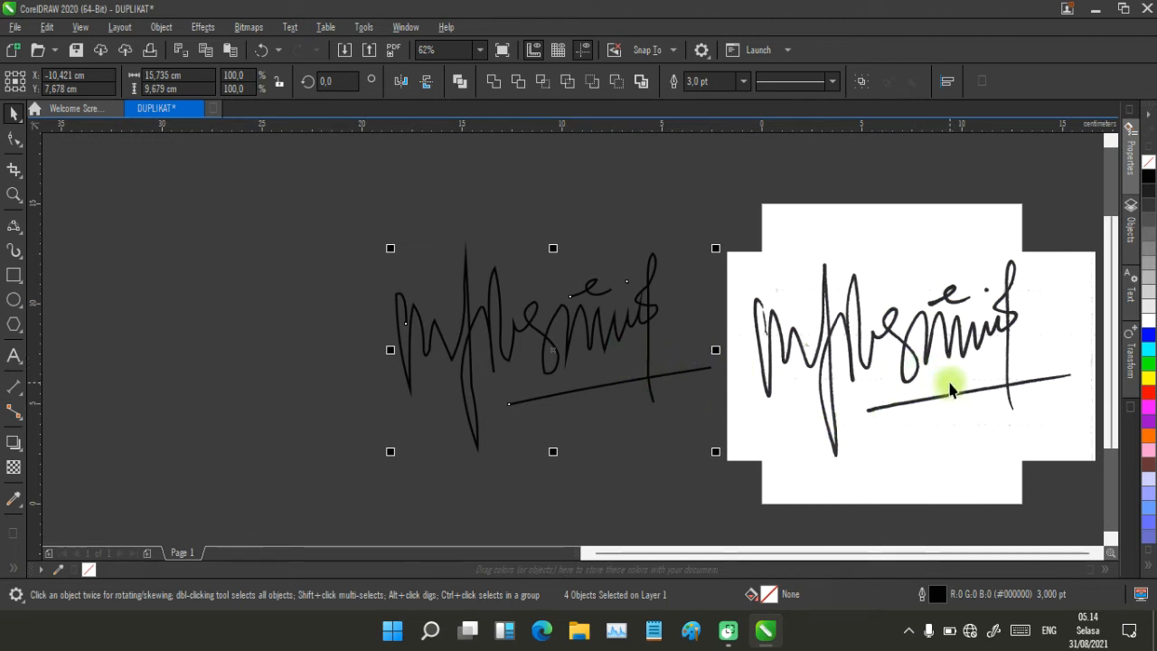
pyautogui.scroll(2, 950, 387)
pyautogui.scroll(1, 558, 316)
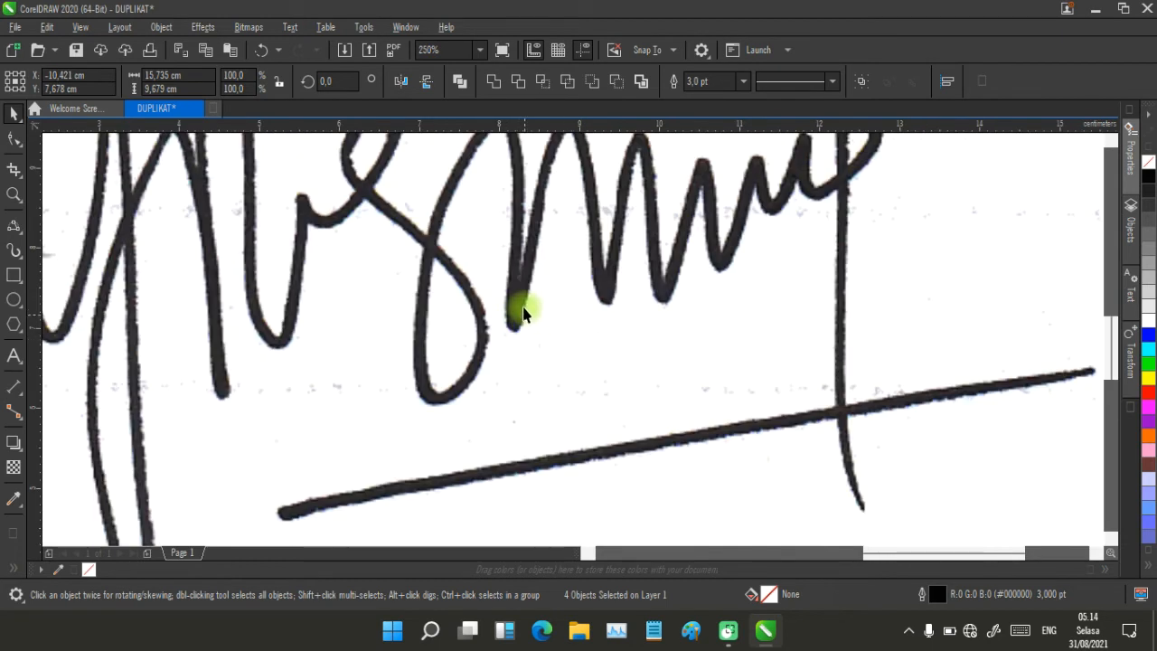
pyautogui.scroll(-3, 573, 336)
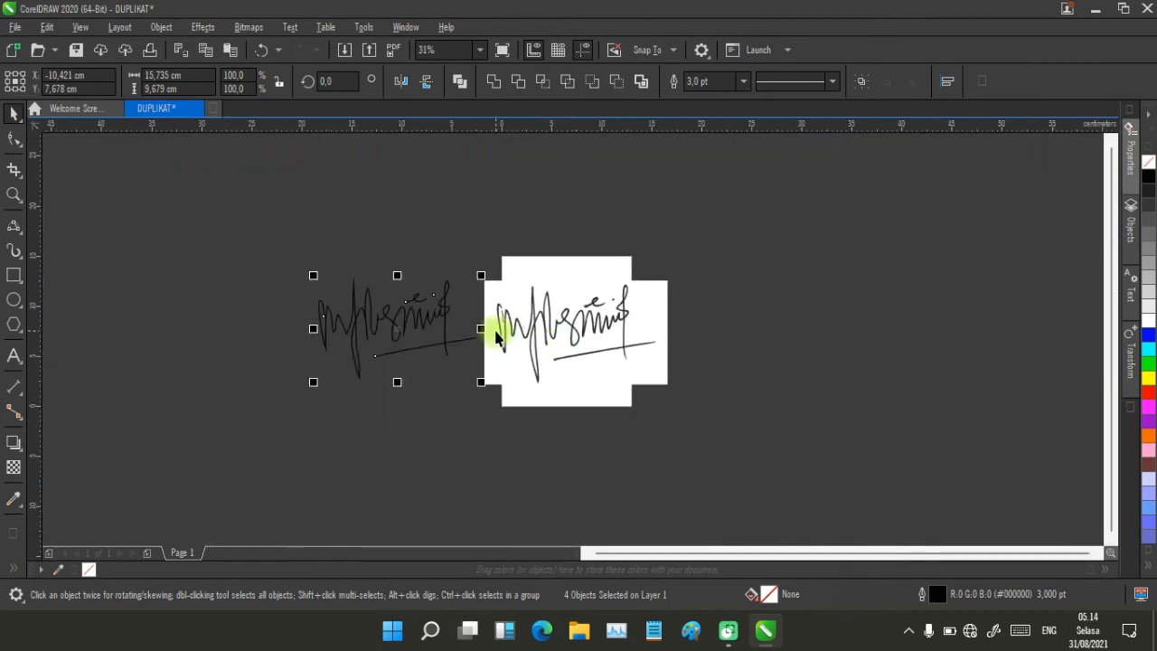
pyautogui.scroll(-1, 495, 337)
pyautogui.scroll(3, 560, 341)
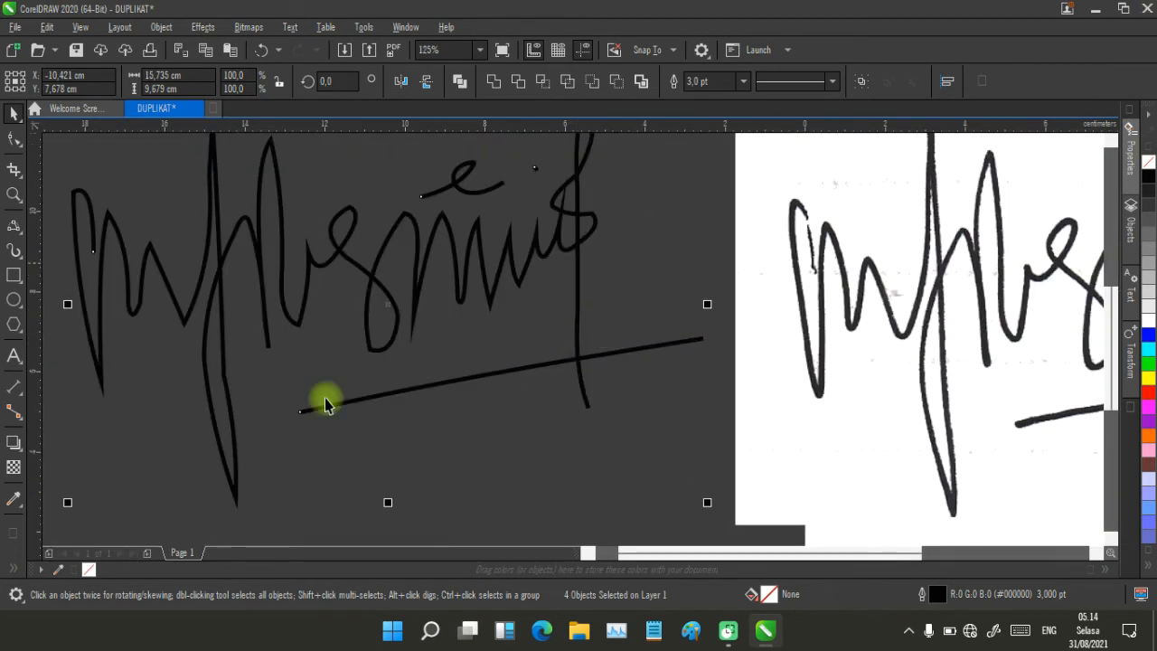
# - Open the Outline Pen settings for the selected signature curves and set the corners to round
pyautogui.click(16, 569)
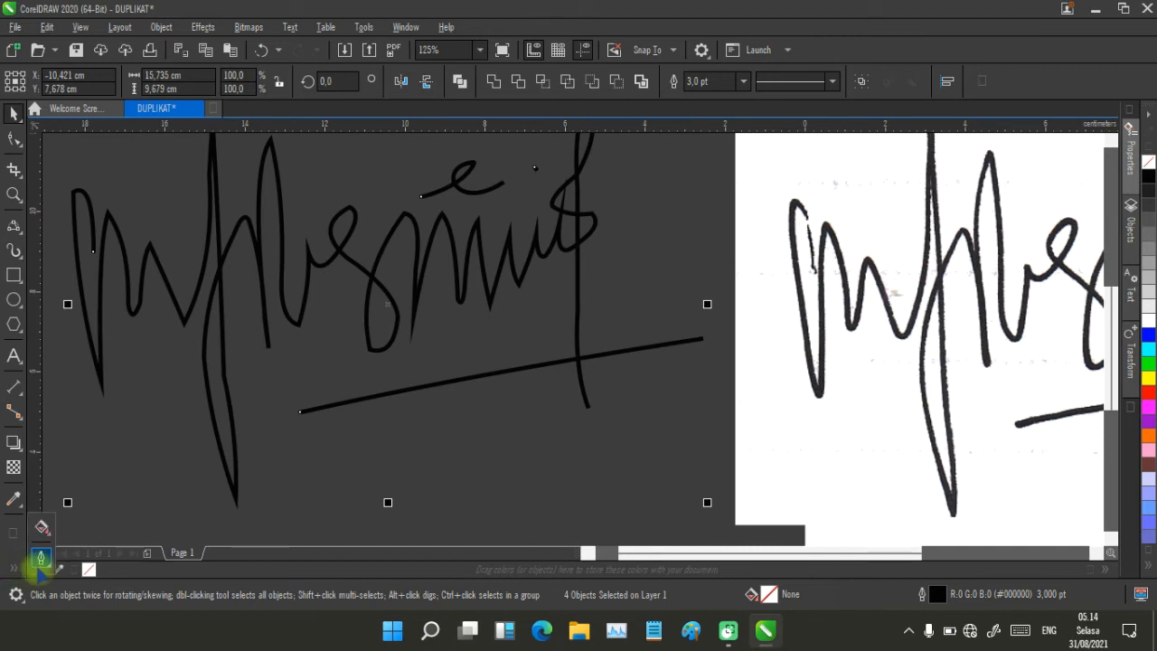
pyautogui.click(43, 563)
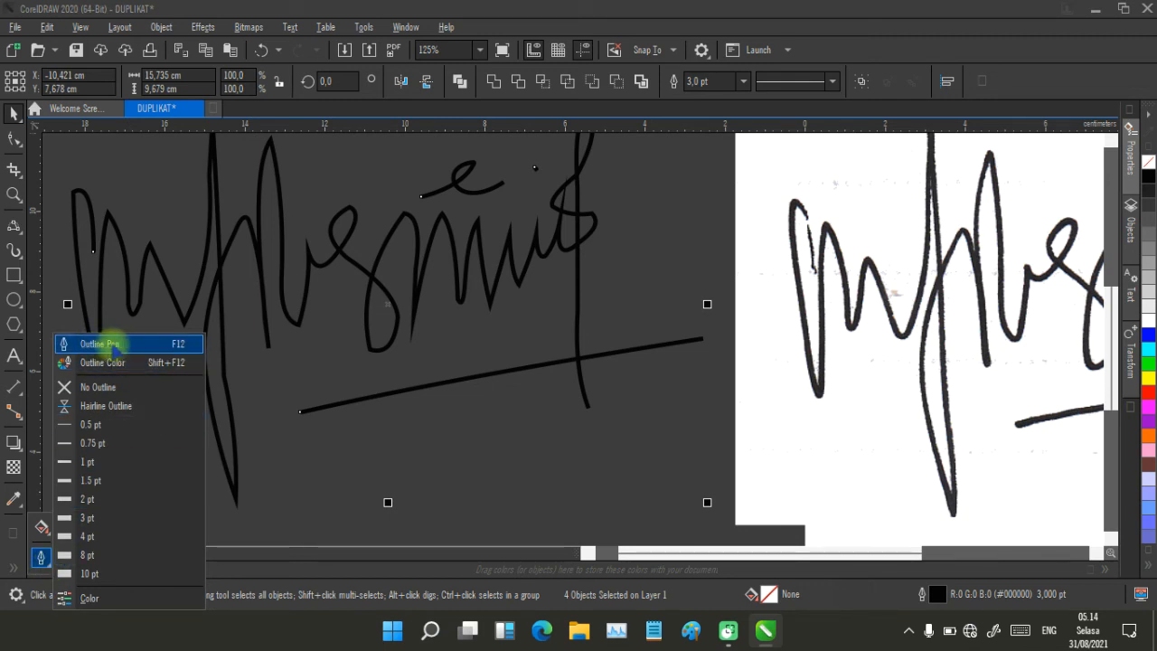
pyautogui.click(111, 345)
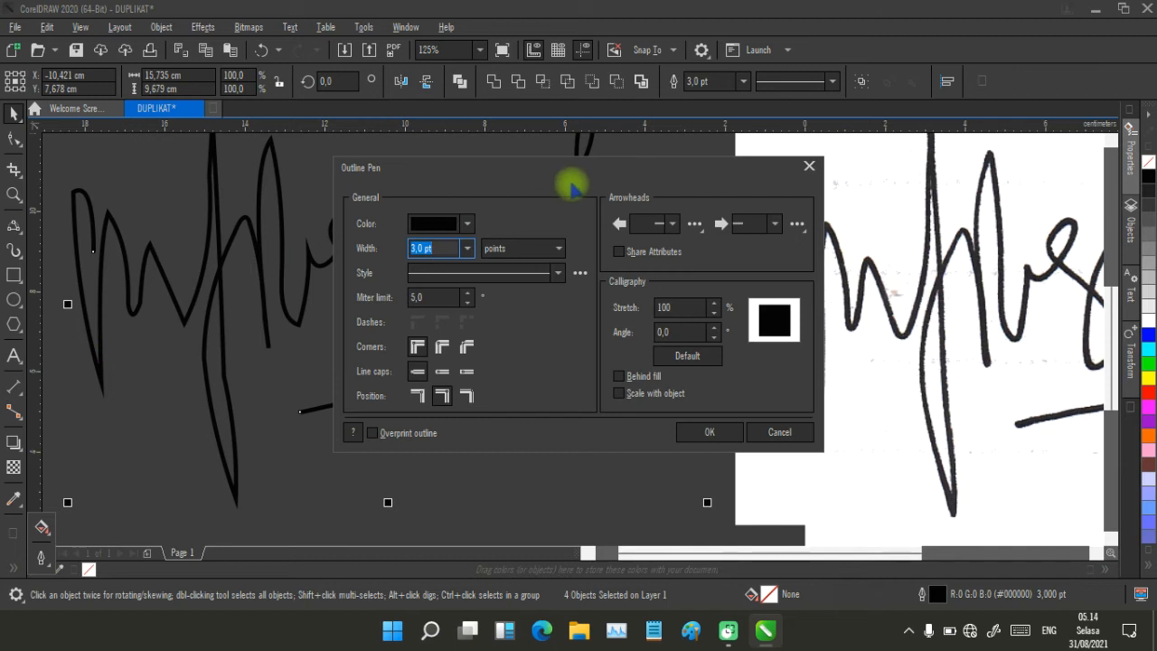
pyautogui.moveTo(600, 160); pyautogui.dragTo(816, 160)
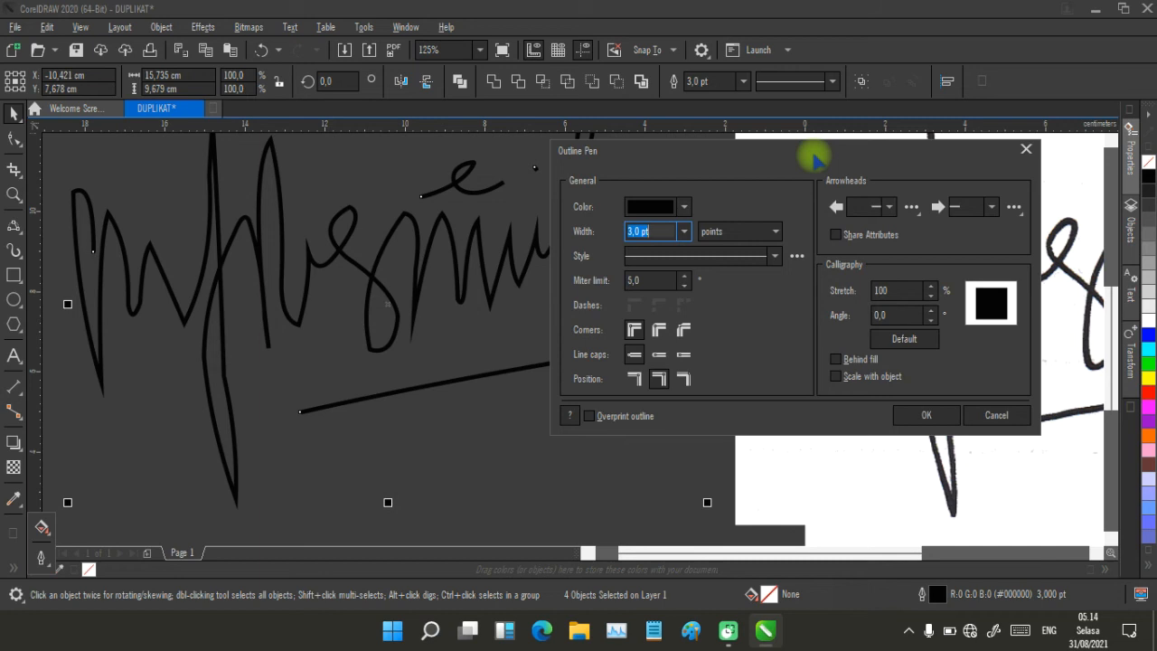
pyautogui.moveTo(814, 160); pyautogui.dragTo(826, 158)
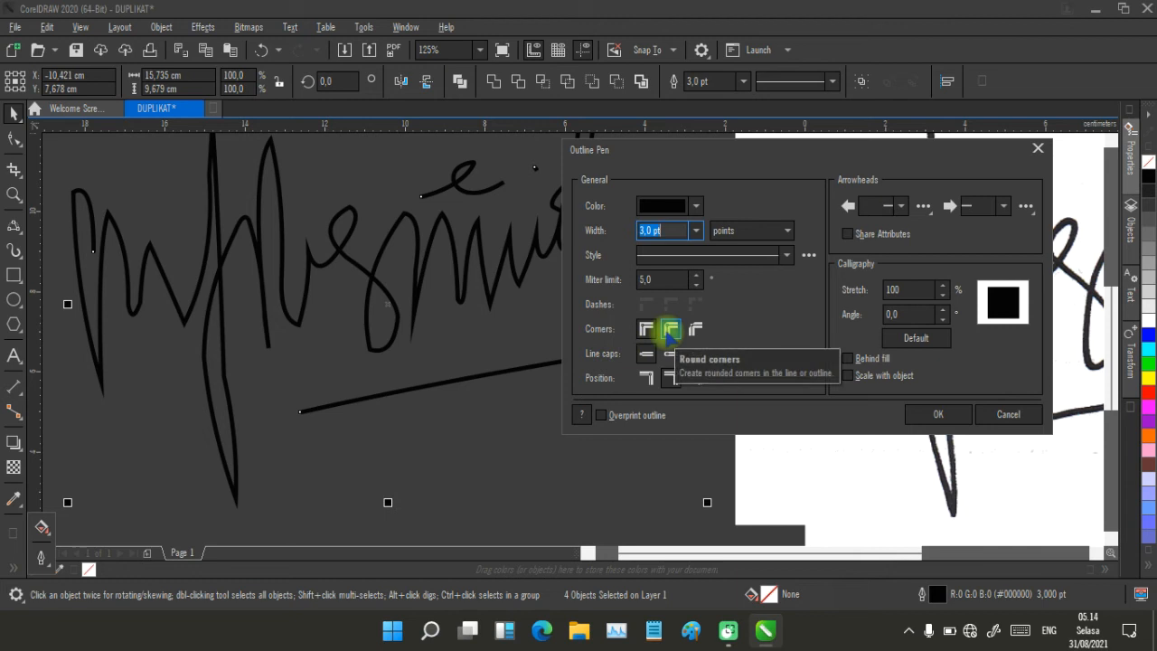
pyautogui.click(675, 333)
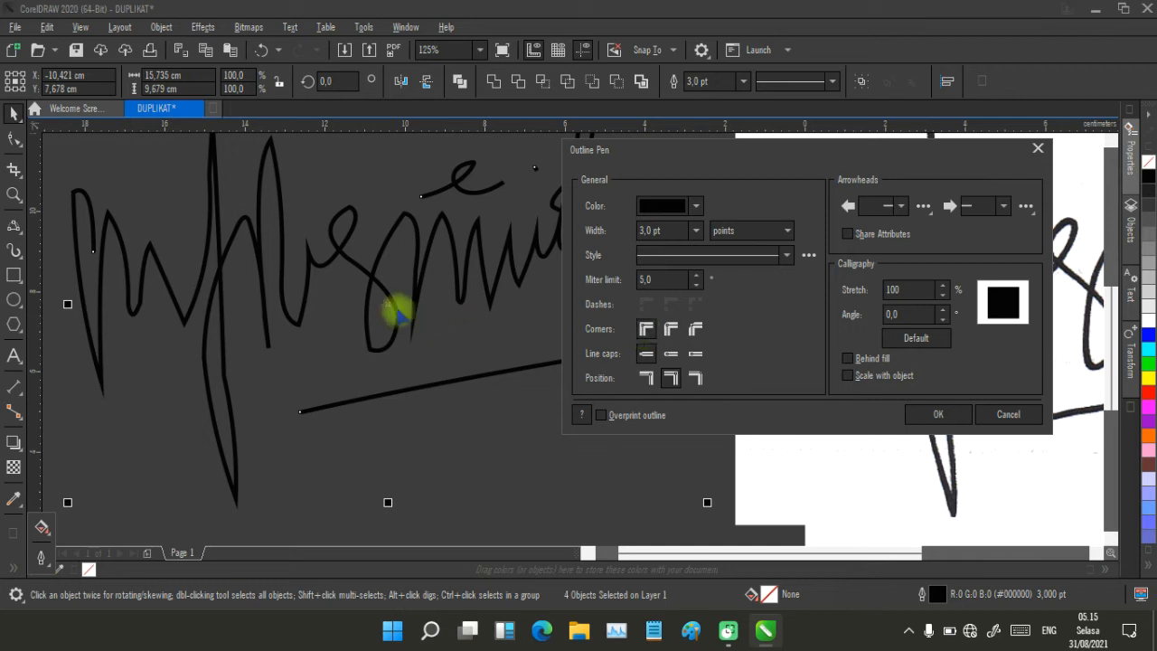
pyautogui.click(670, 329)
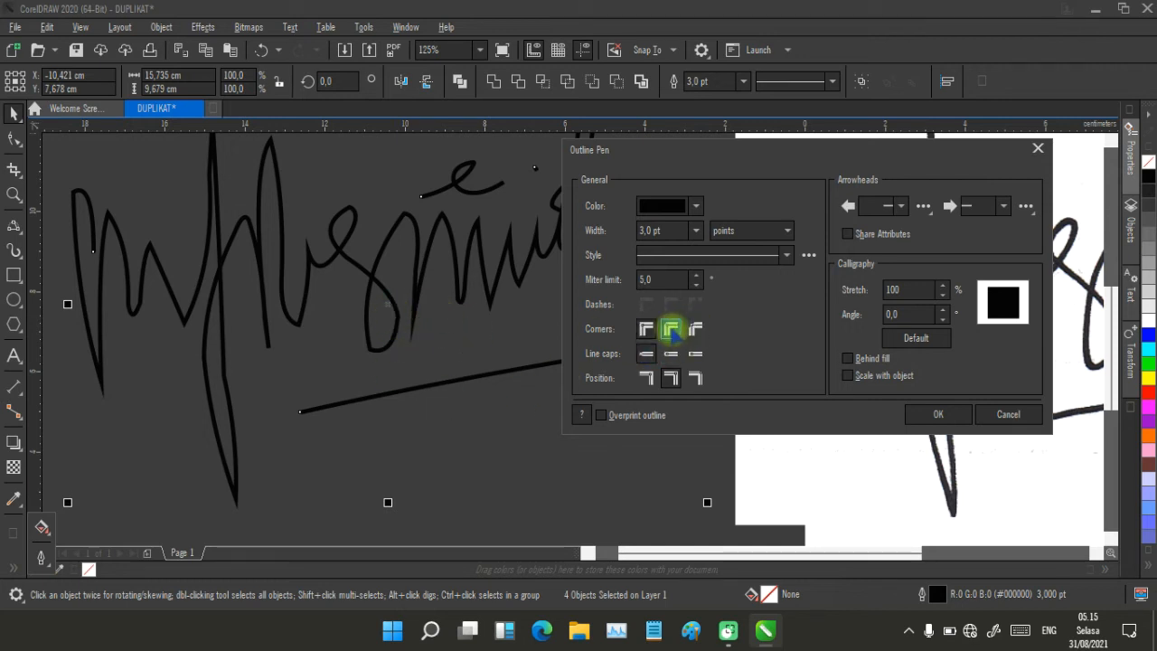
pyautogui.click(671, 329)
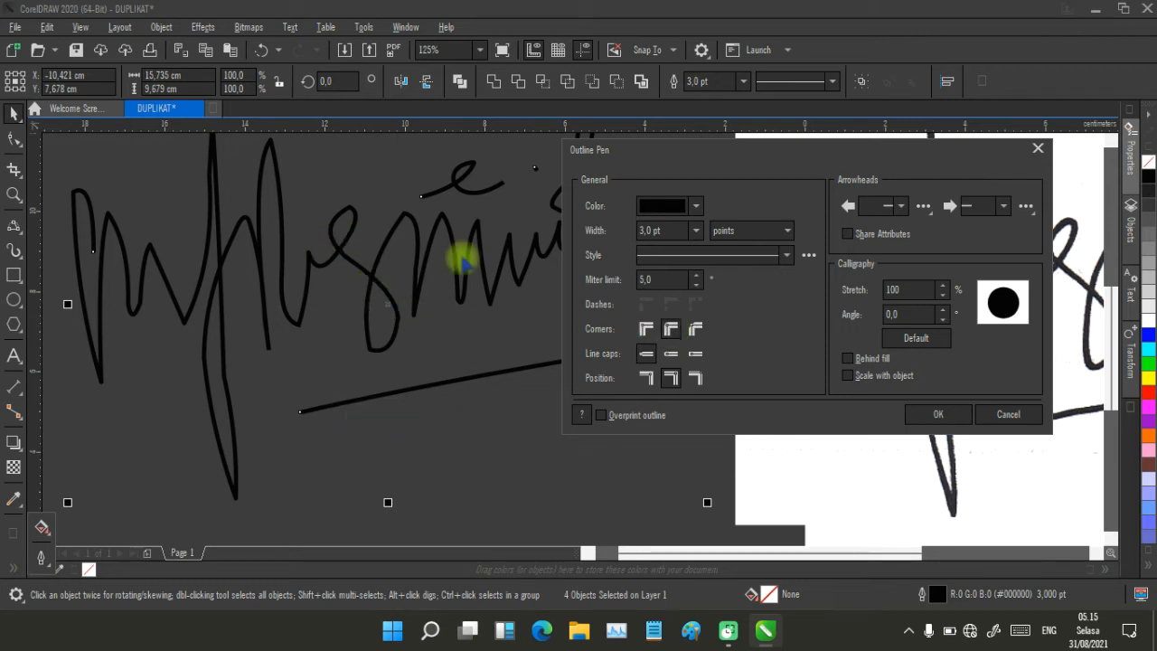
# - Set the signature curves' line caps to round and the outline position to inside, and apply the Outline Pen settings
pyautogui.click(694, 379)
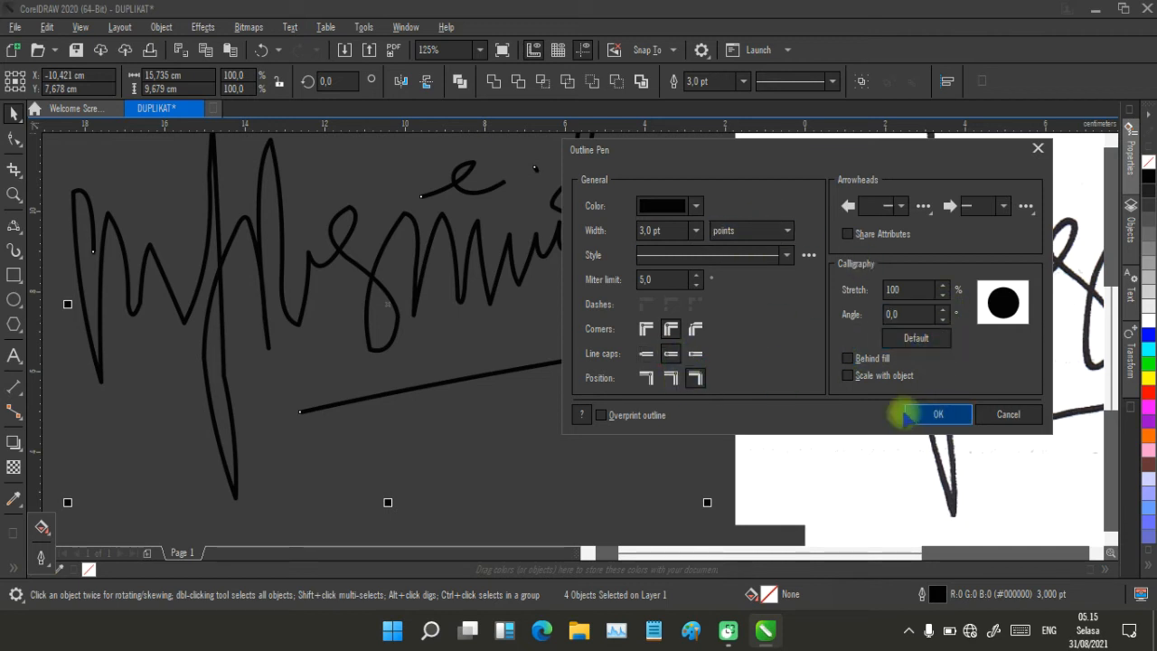
pyautogui.click(848, 359)
pyautogui.click(848, 375)
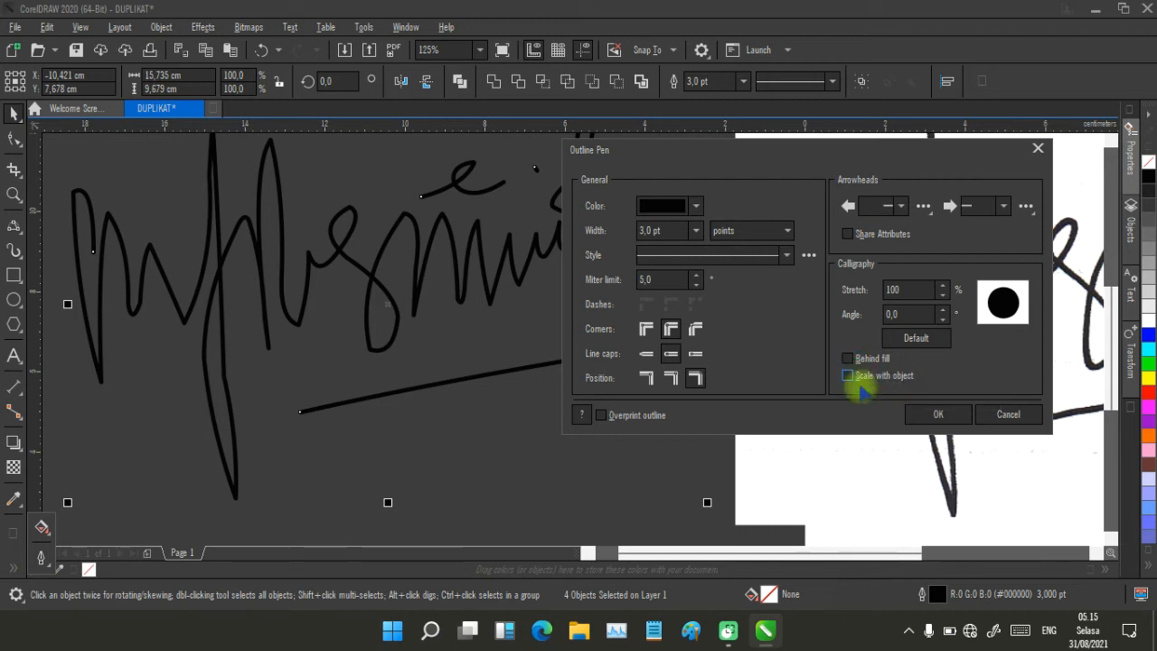
pyautogui.click(938, 414)
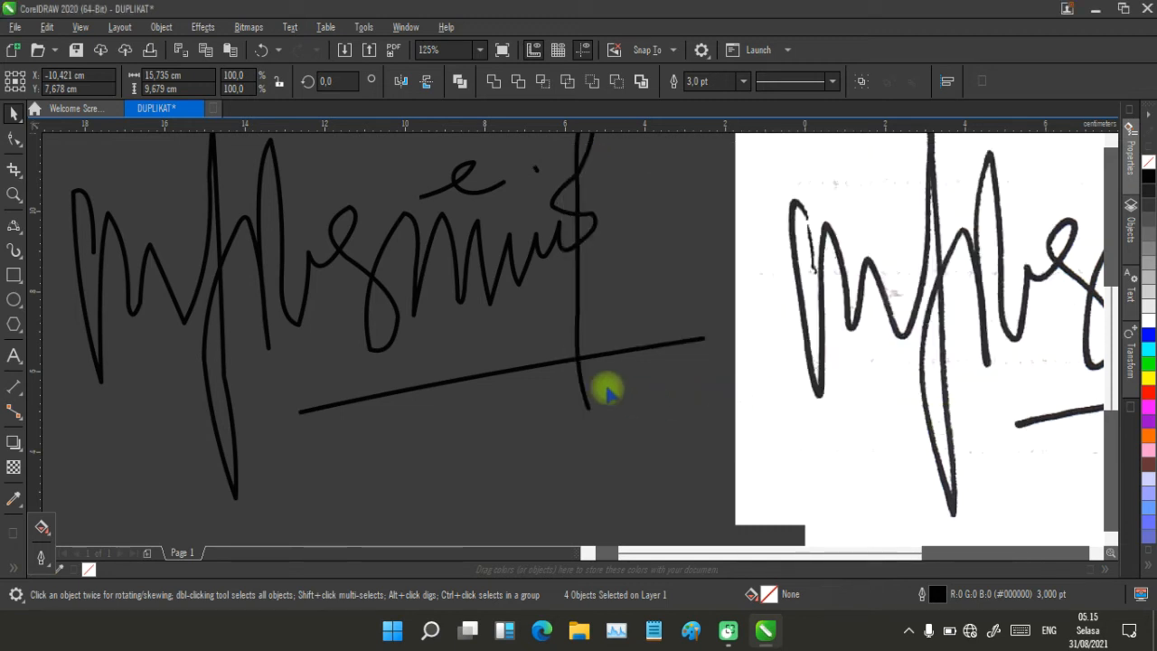
# - Select all four traced signature curves and group them into one object
pyautogui.scroll(-3, 593, 346)
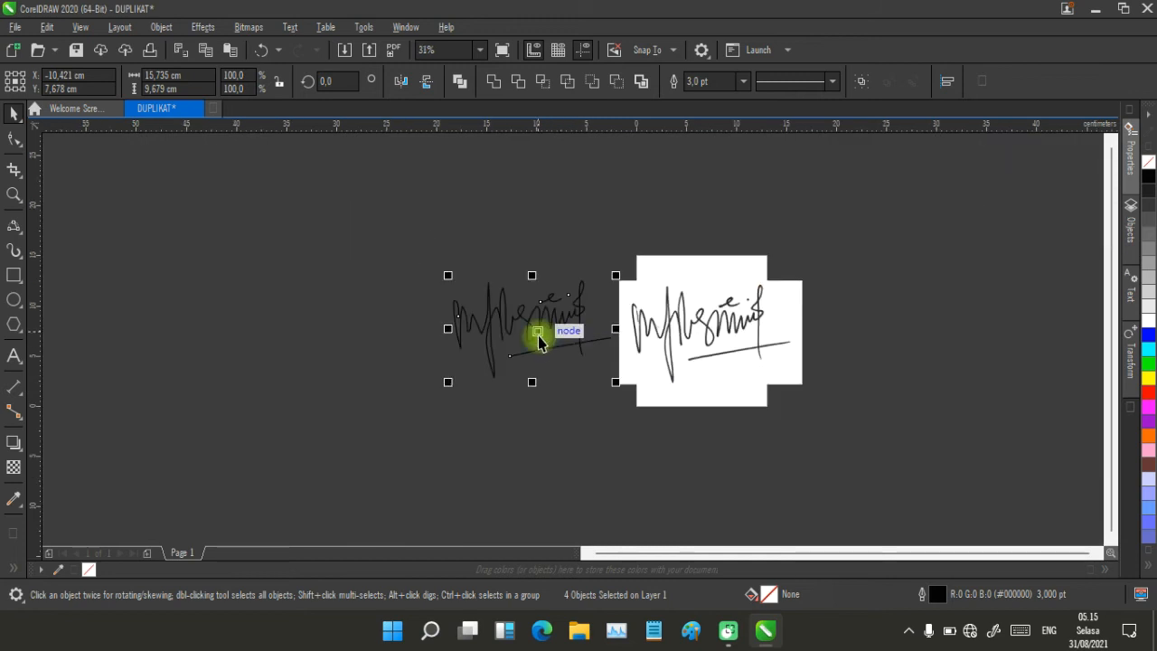
pyautogui.scroll(2, 543, 331)
pyautogui.scroll(-1, 765, 356)
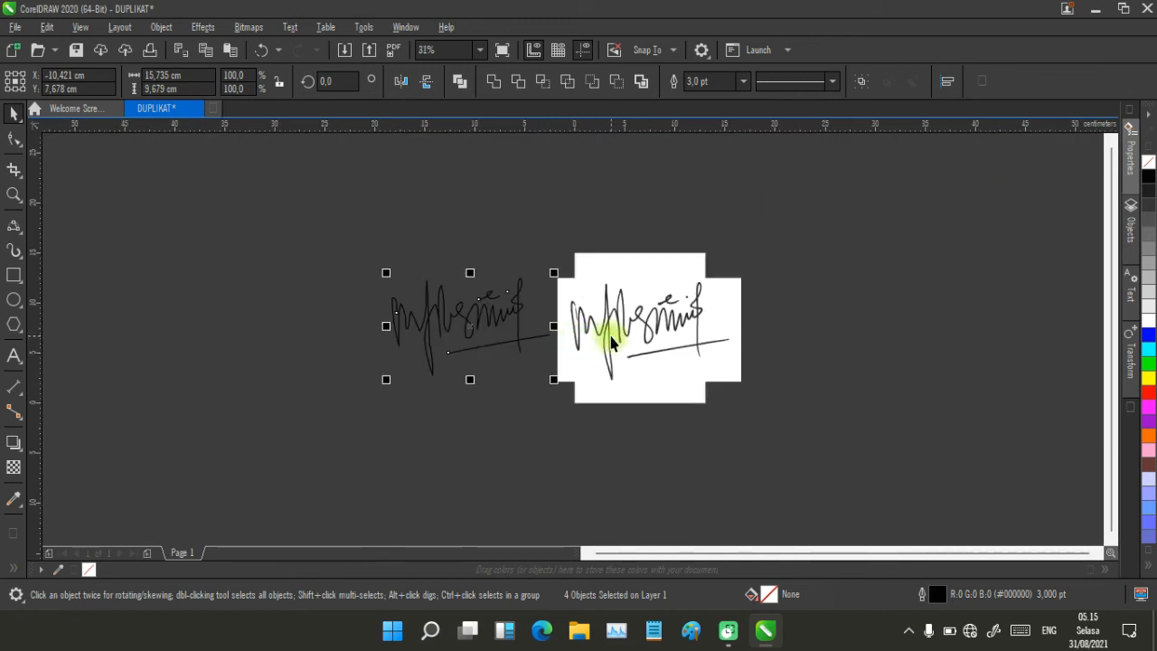
pyautogui.scroll(1, 572, 346)
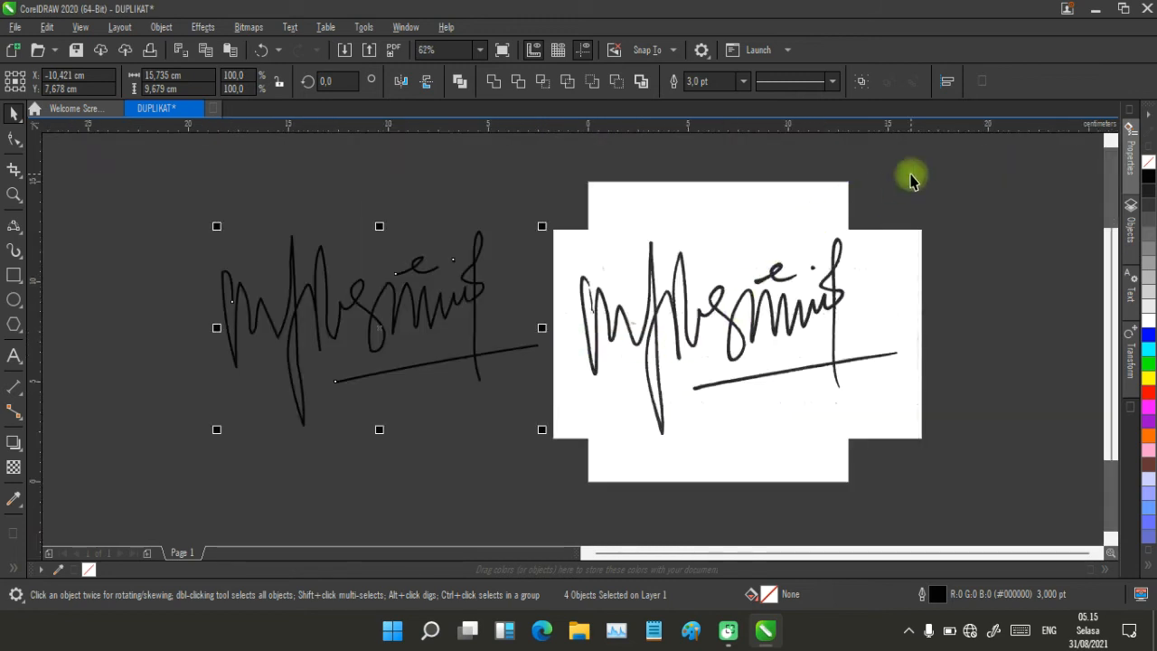
pyautogui.click(874, 264)
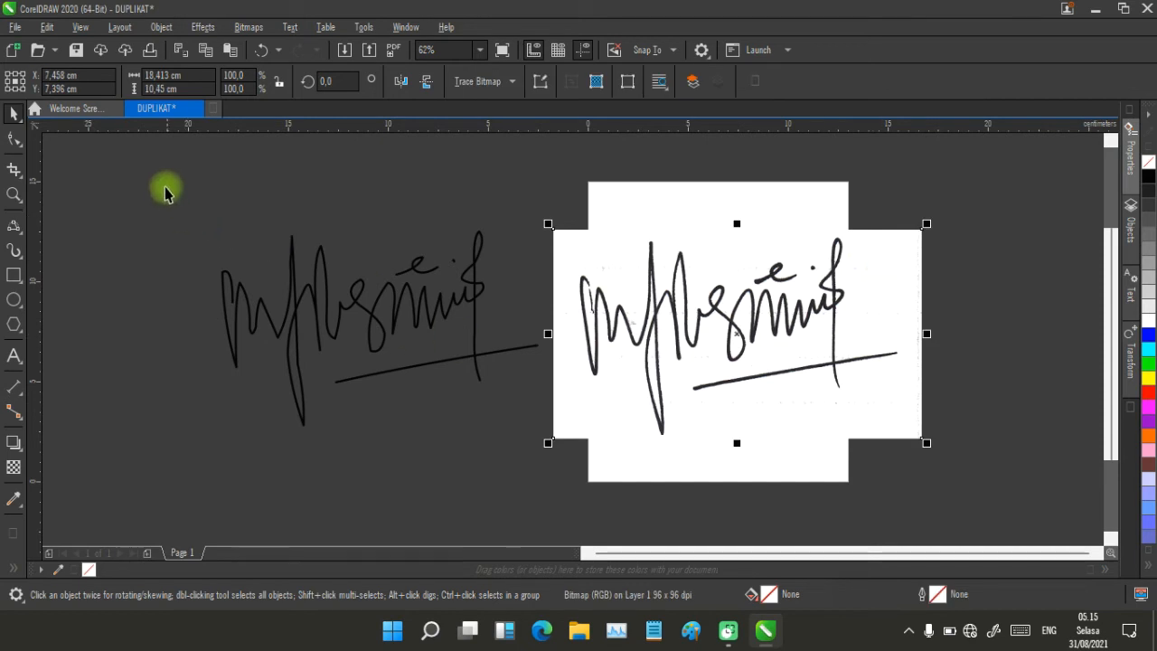
pyautogui.moveTo(166, 188)
pyautogui.mouseDown()
pyautogui.moveTo(523, 460)
pyautogui.moveTo(559, 465)
pyautogui.mouseUp()
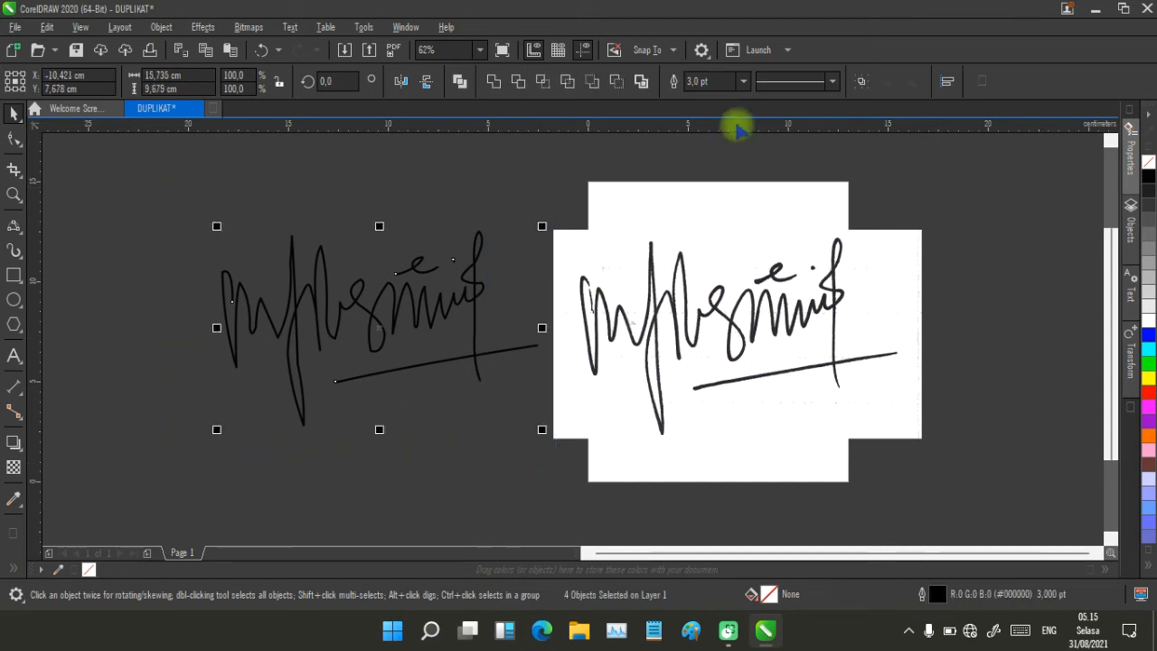
pyautogui.click(861, 83)
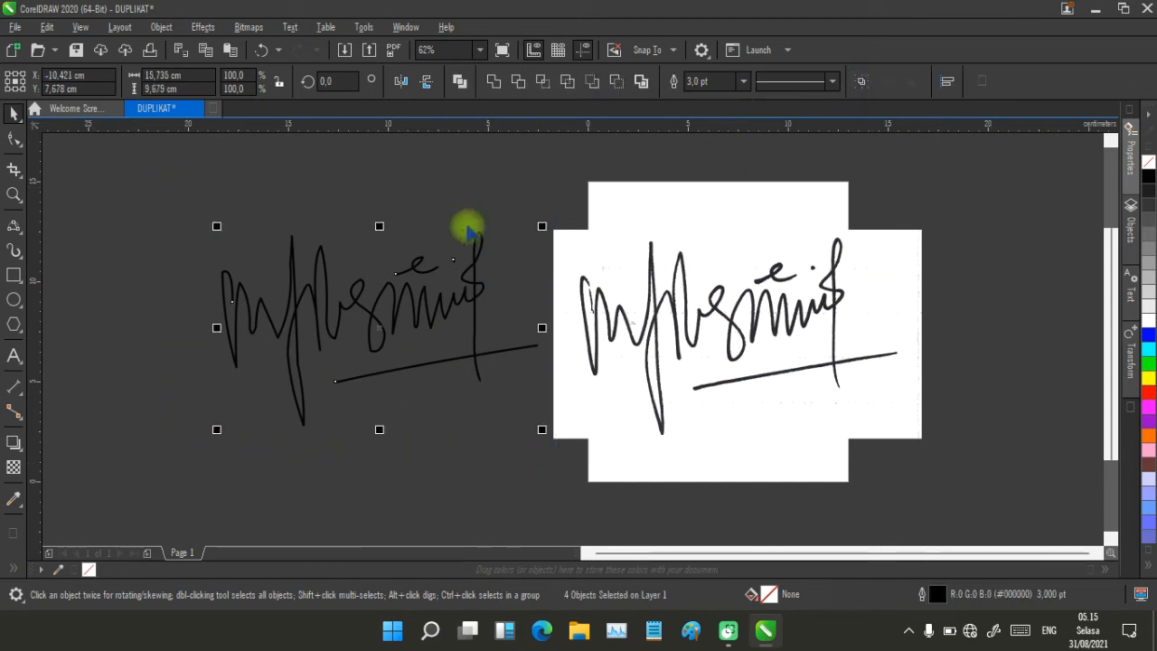
pyautogui.click(459, 181)
# - Set the outline colour of the grouped signature to 90% Black
pyautogui.scroll(2, 615, 336)
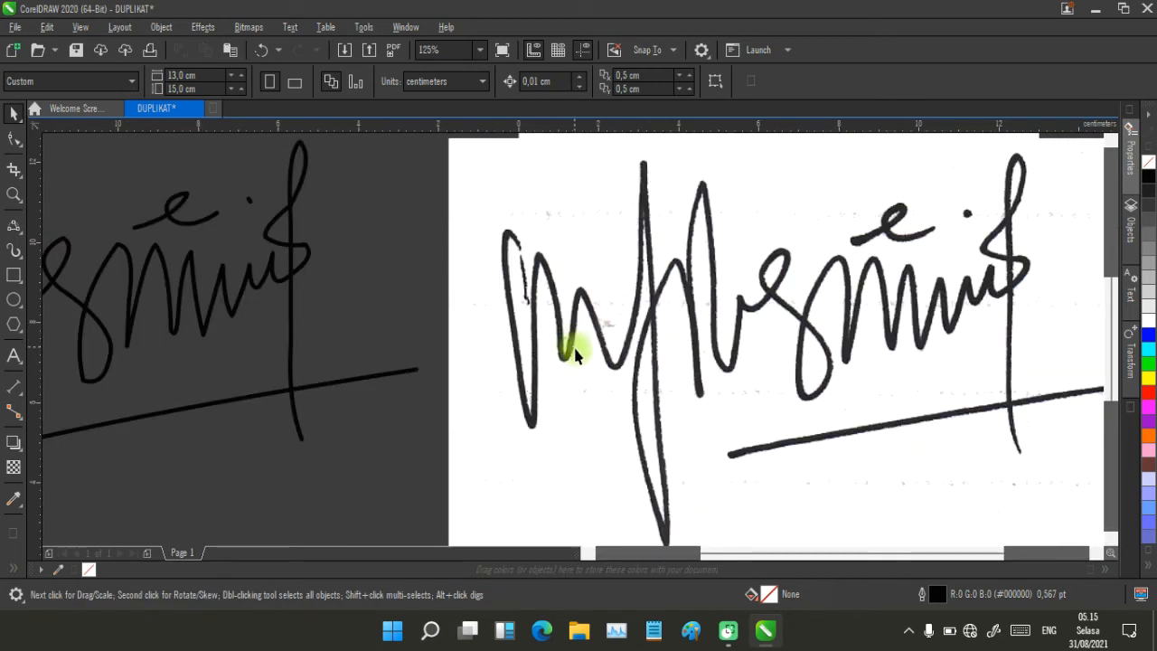
pyautogui.scroll(-2, 408, 342)
pyautogui.scroll(2, 569, 331)
pyautogui.scroll(-2, 573, 341)
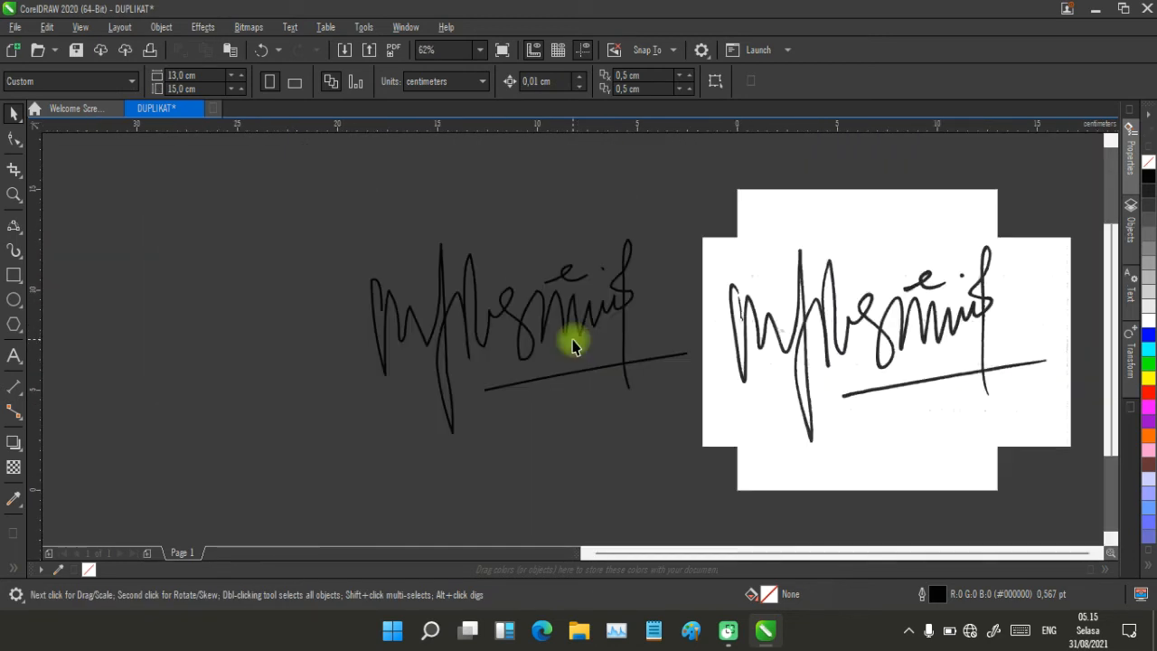
pyautogui.scroll(2, 591, 327)
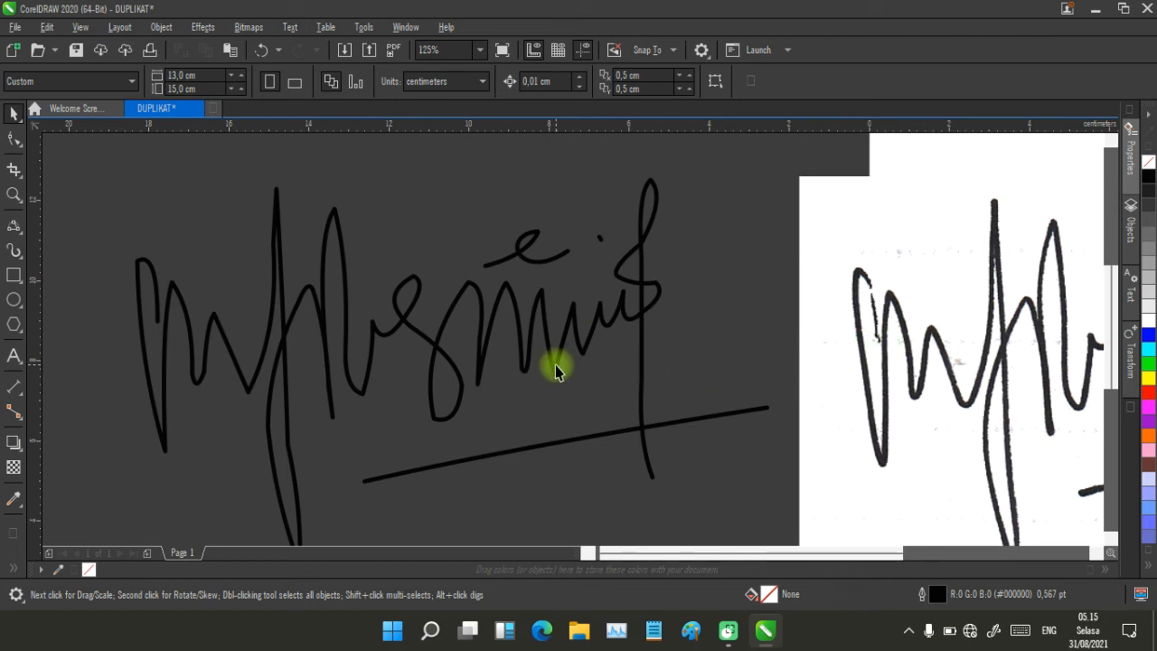
pyautogui.click(556, 370)
pyautogui.scroll(-2, 555, 365)
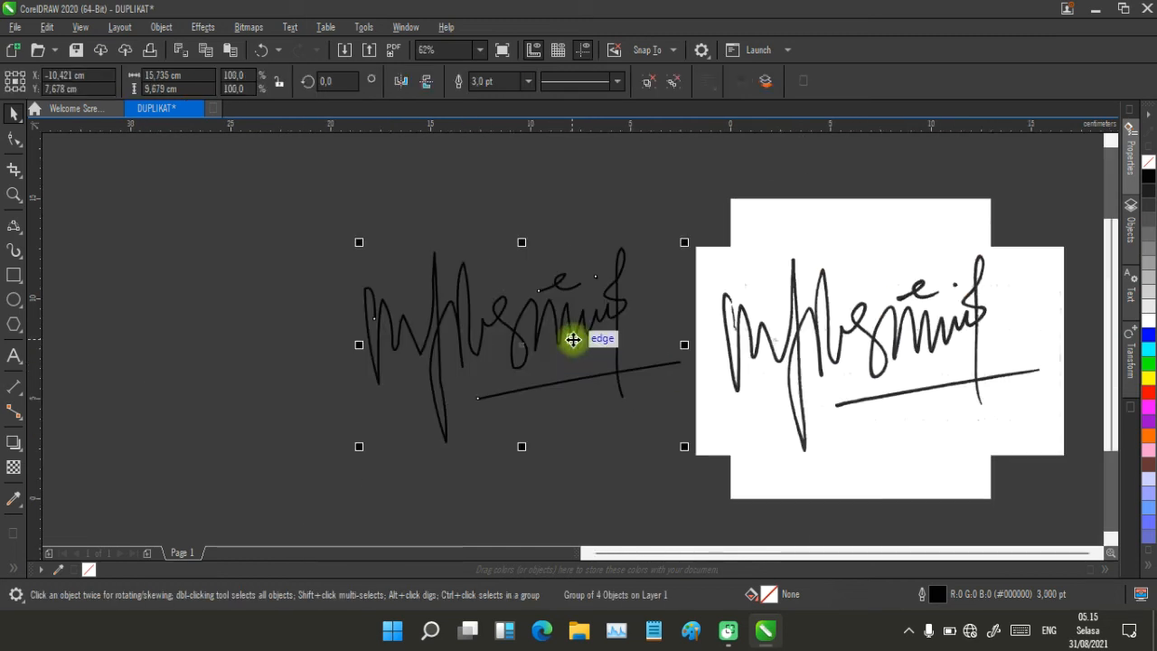
pyautogui.scroll(2, 573, 339)
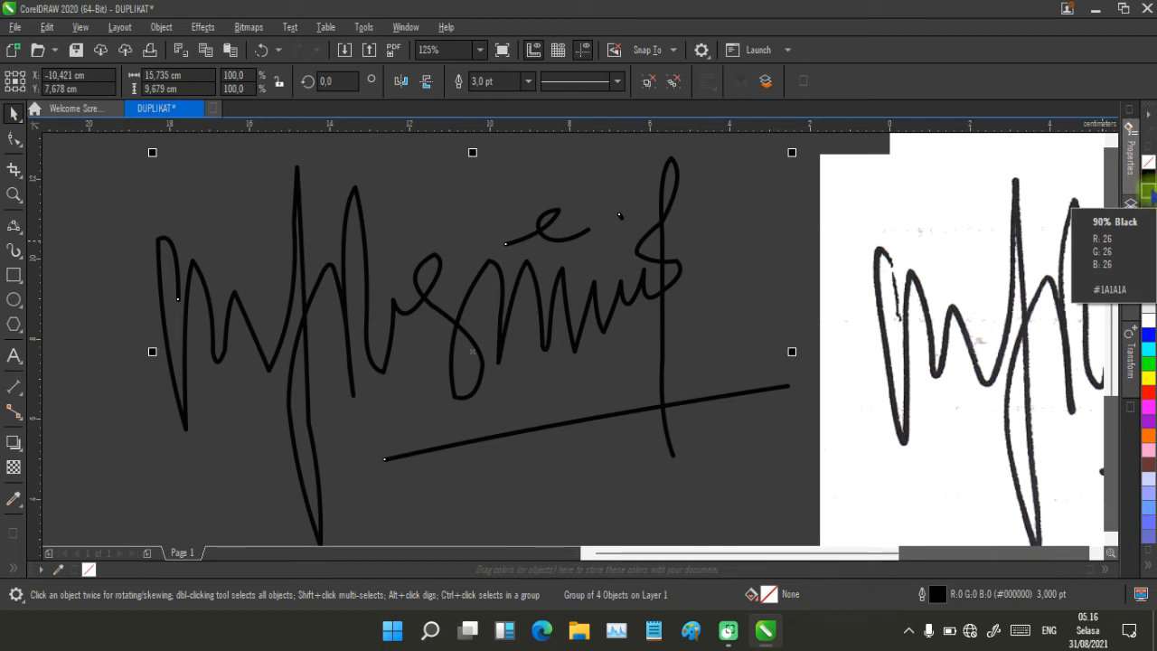
pyautogui.click(1148, 190)
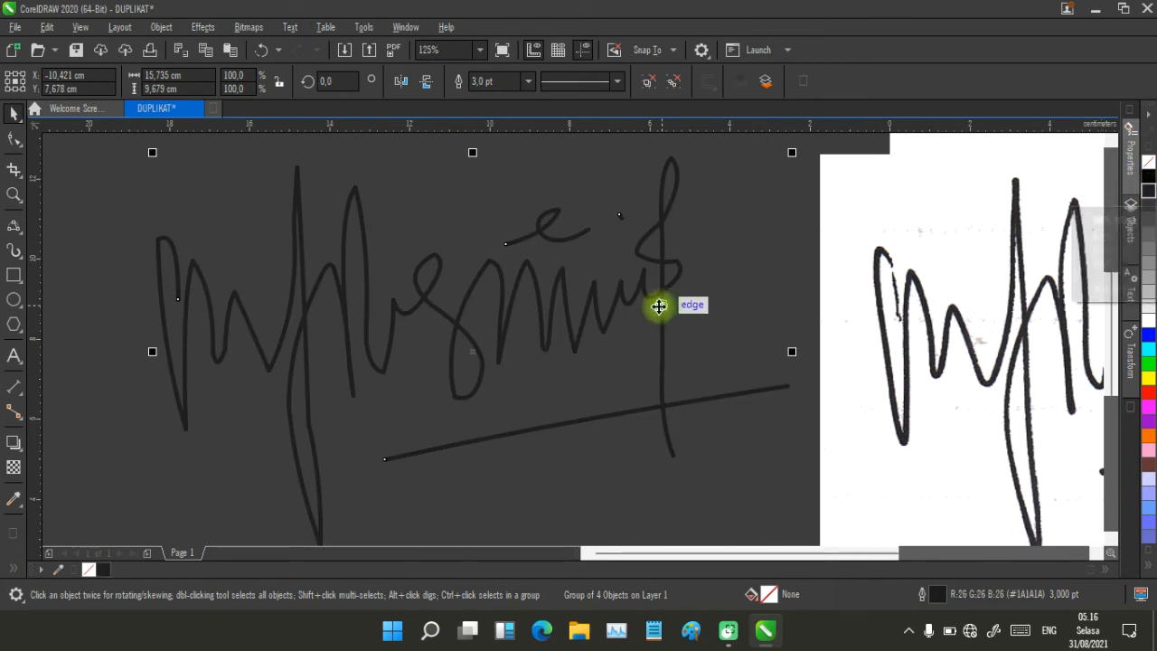
# - Compare the recoloured signature group with the scanned original, selecting each one and viewing it up close and from a distance
pyautogui.click(572, 339)
pyautogui.scroll(-3, 573, 339)
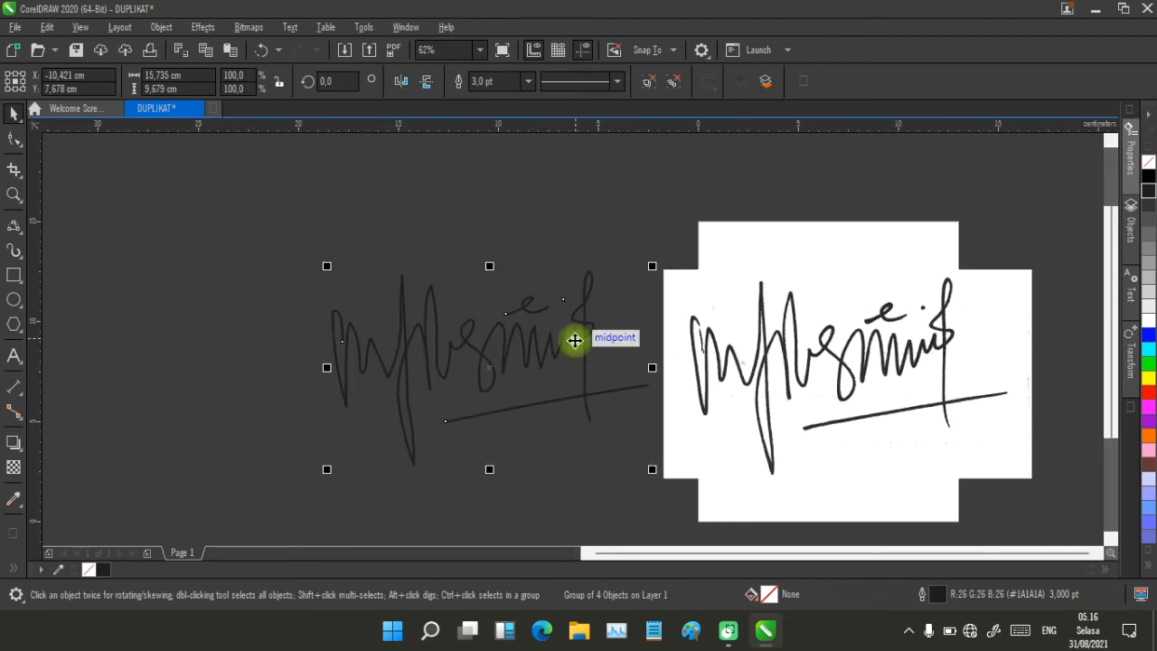
pyautogui.click(829, 351)
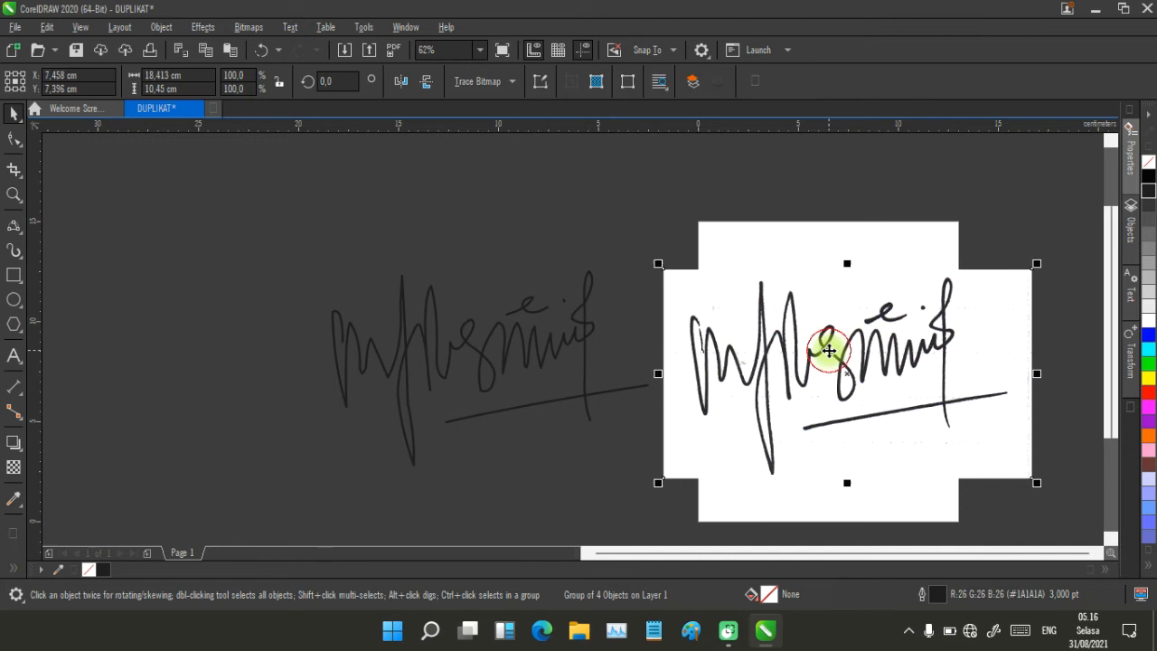
pyautogui.click(578, 346)
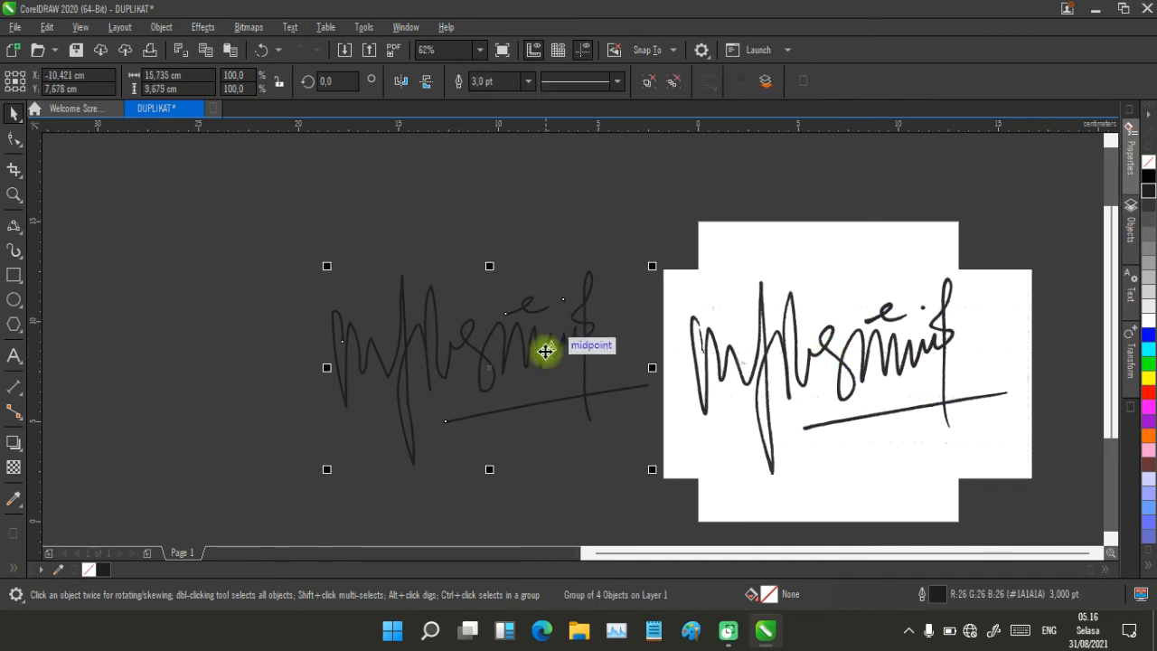
pyautogui.scroll(2, 573, 336)
pyautogui.scroll(-2, 573, 339)
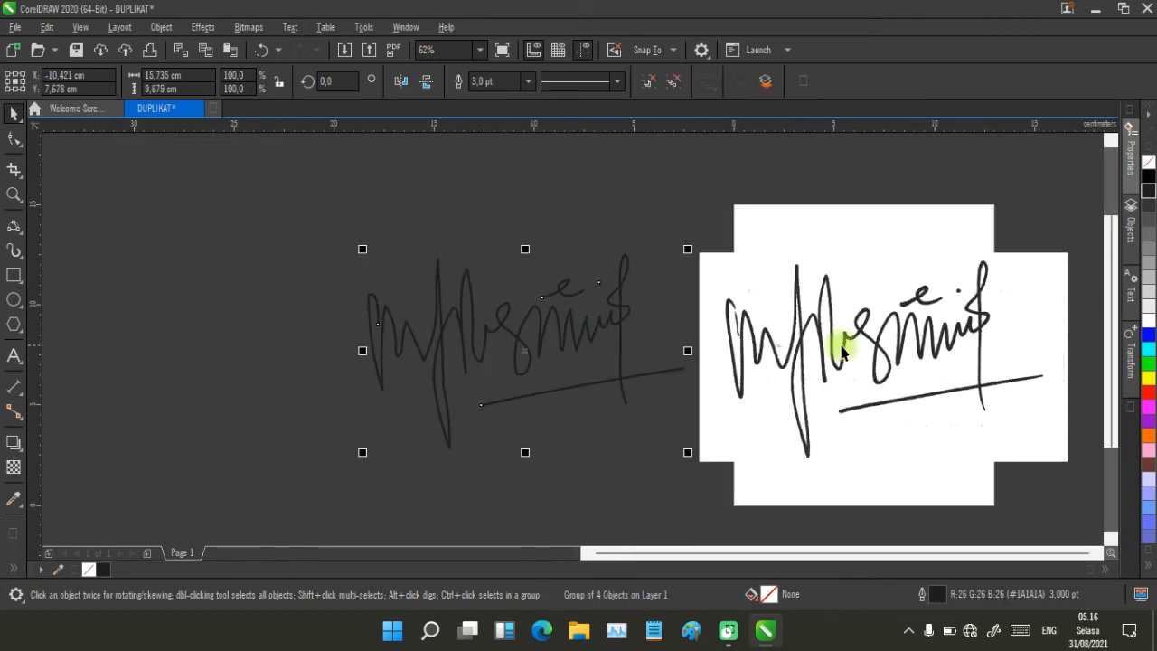
pyautogui.click(866, 355)
pyautogui.scroll(-2, 645, 338)
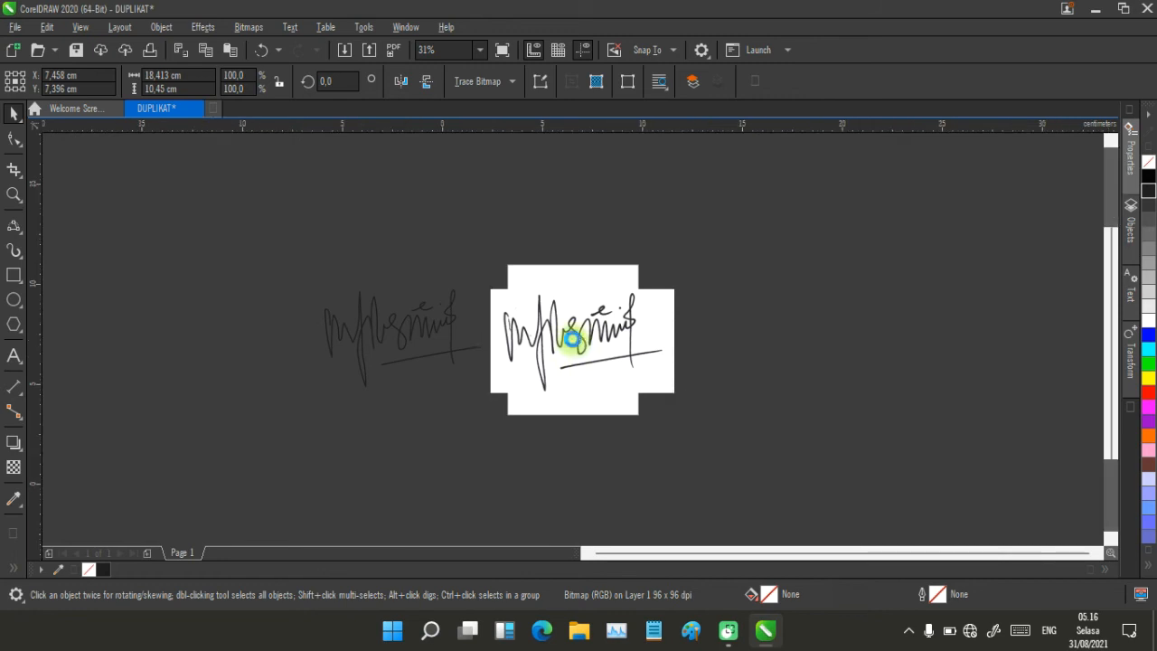
pyautogui.scroll(2, 504, 340)
pyautogui.scroll(2, 497, 340)
pyautogui.scroll(-2, 571, 335)
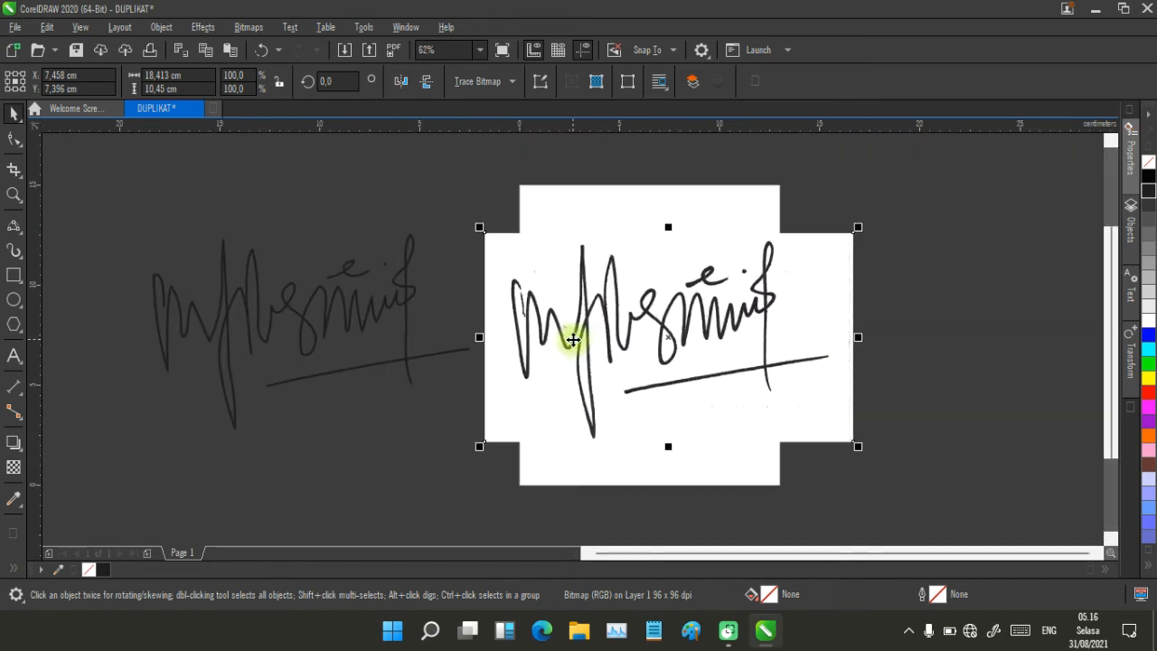
pyautogui.click(934, 296)
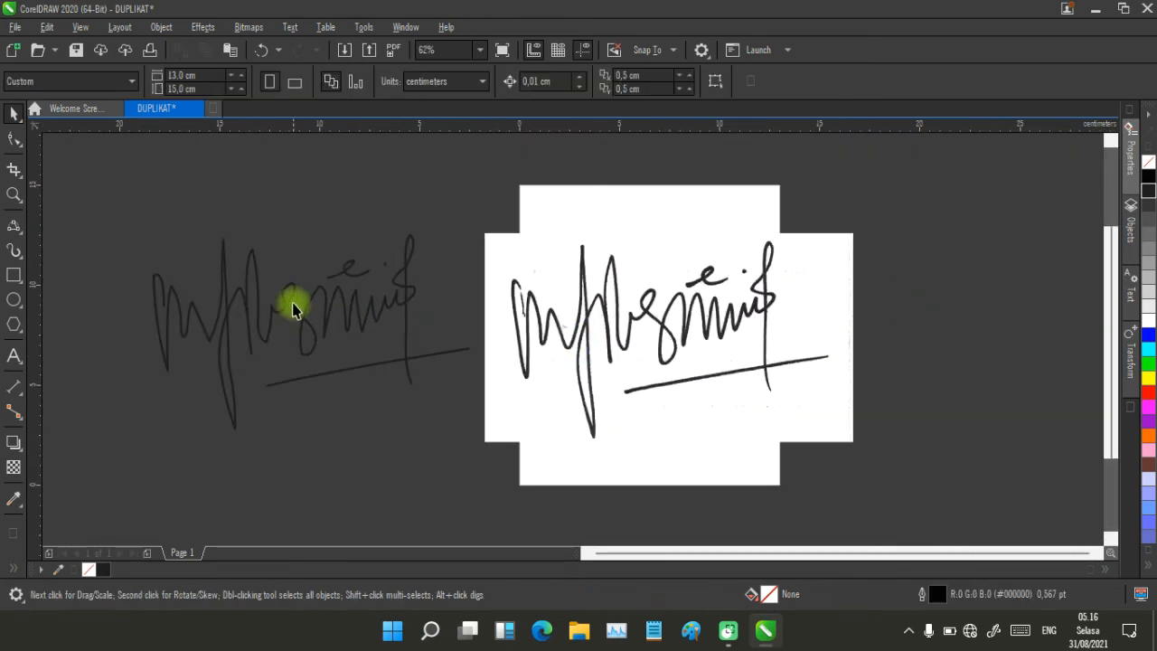
# - Try to edit the nodes of the grouped signature with the Shape tool
pyautogui.scroll(2, 579, 336)
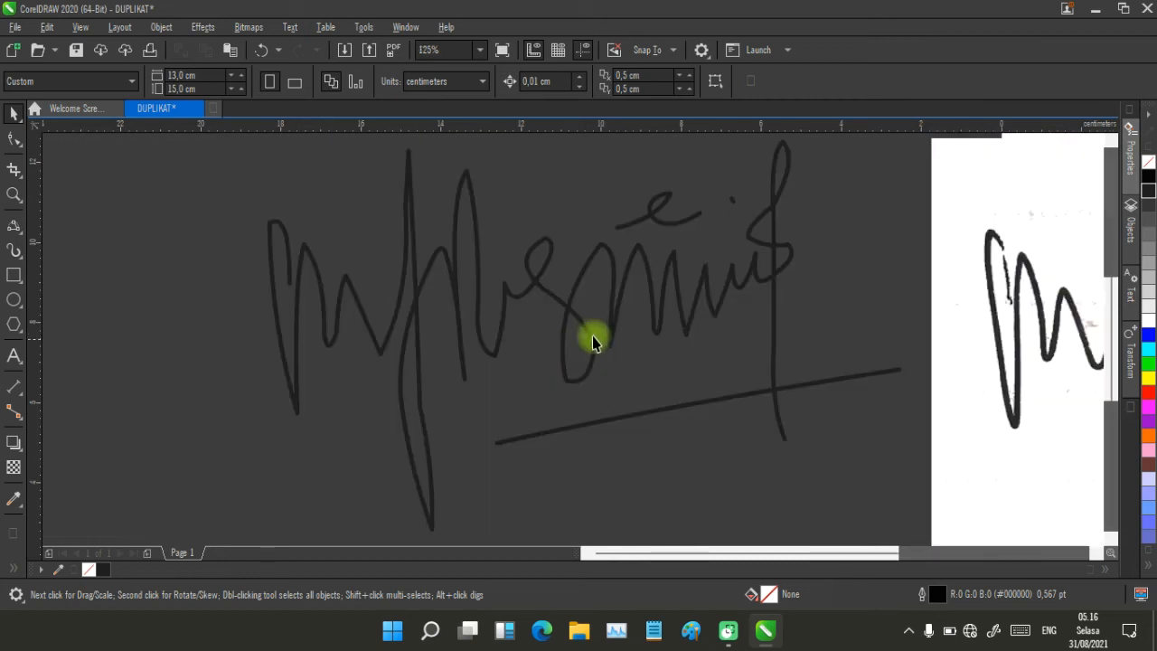
pyautogui.click(593, 336)
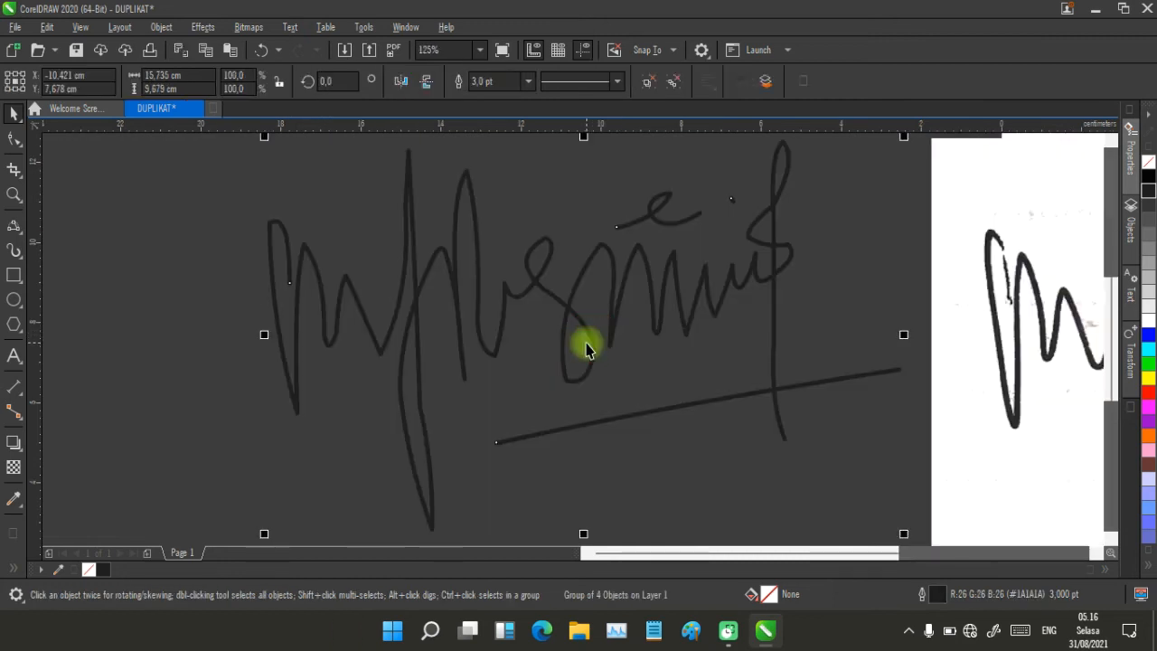
pyautogui.click(13, 140)
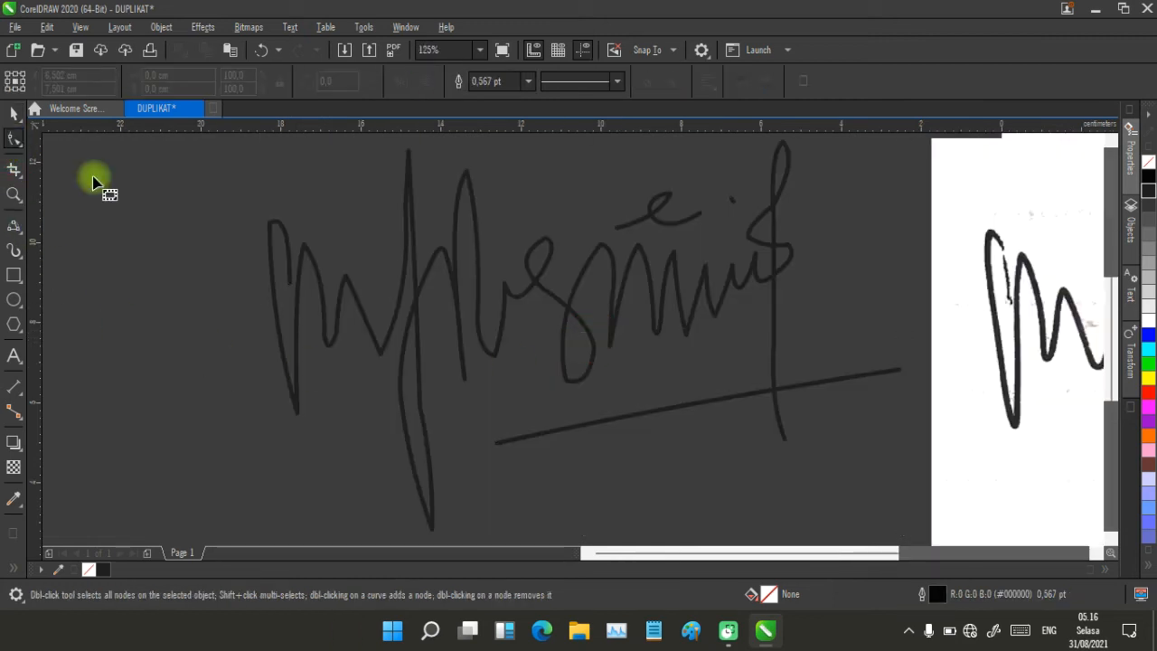
pyautogui.click(619, 301)
pyautogui.click(13, 113)
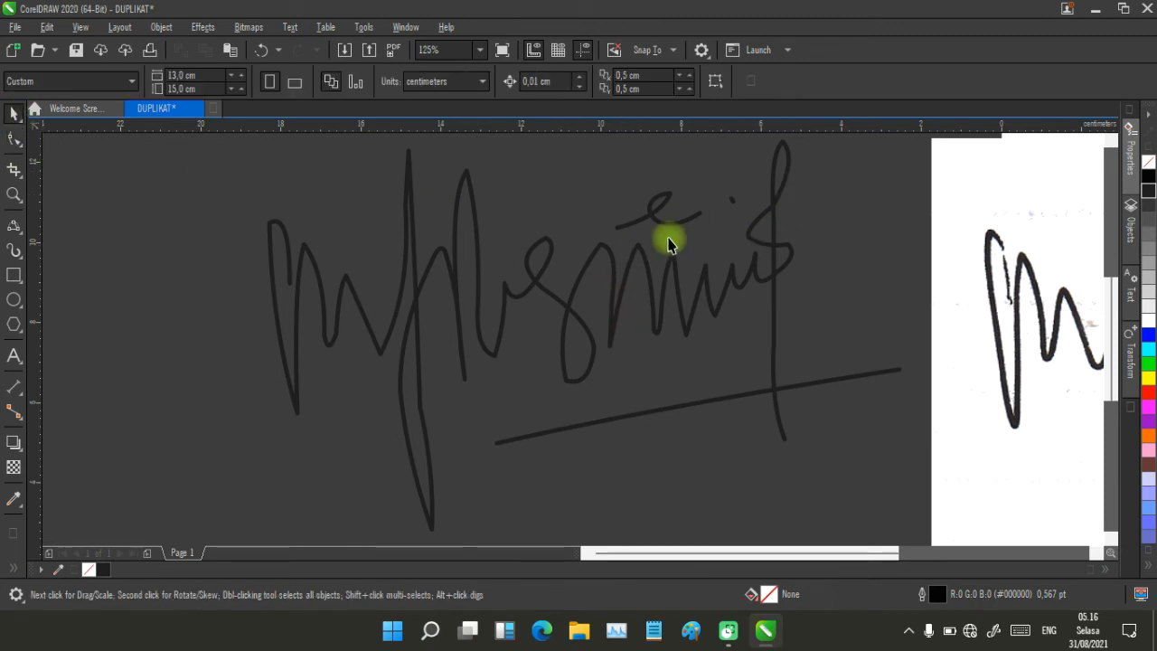
# - Ungroup the signature curves and select only the main lettering curve
pyautogui.click(621, 287)
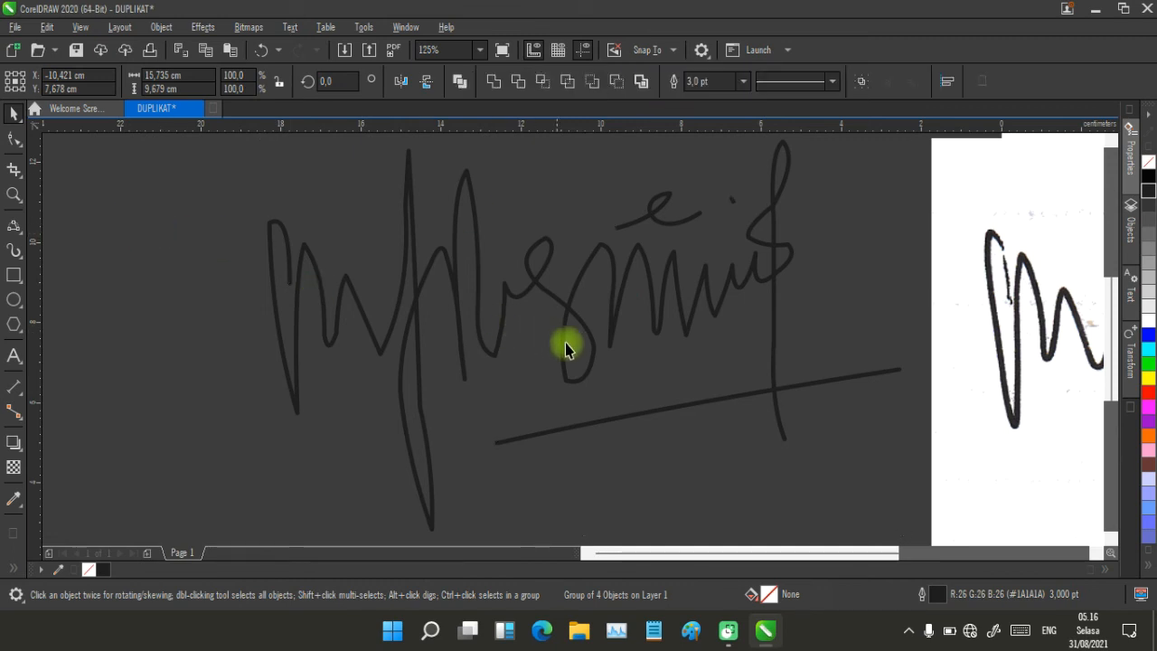
pyautogui.click(583, 335)
pyautogui.click(584, 327)
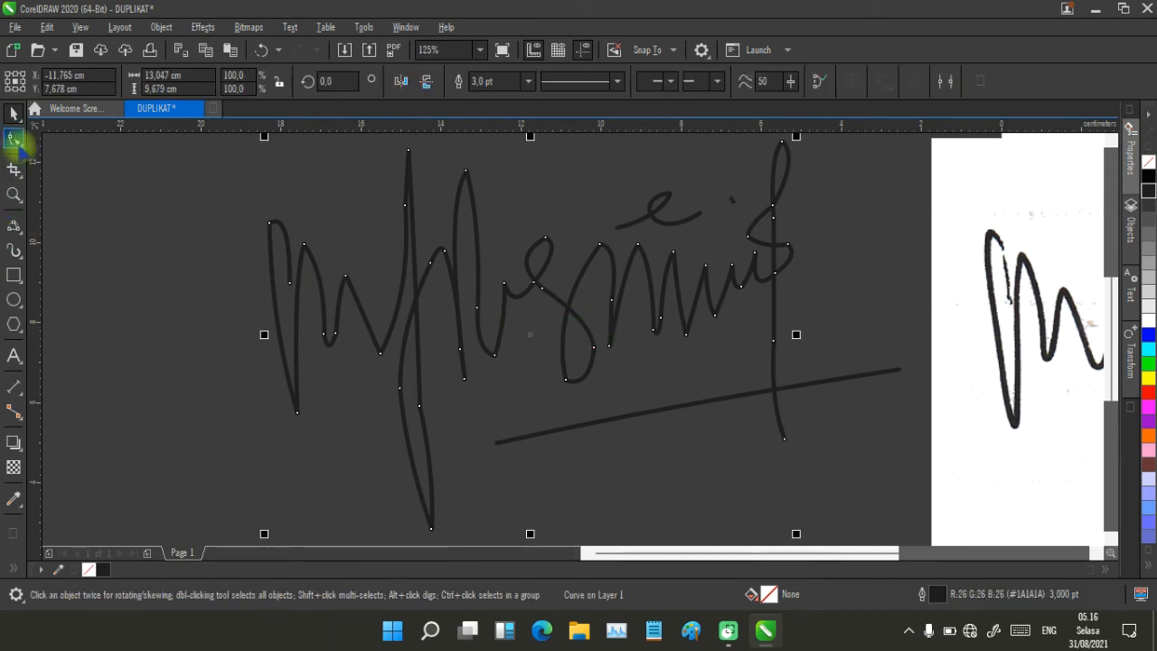
# - Show the nodes of the main lettering curve and delete the node on the right side of its large lower loop
pyautogui.click(13, 138)
pyautogui.click(62, 138)
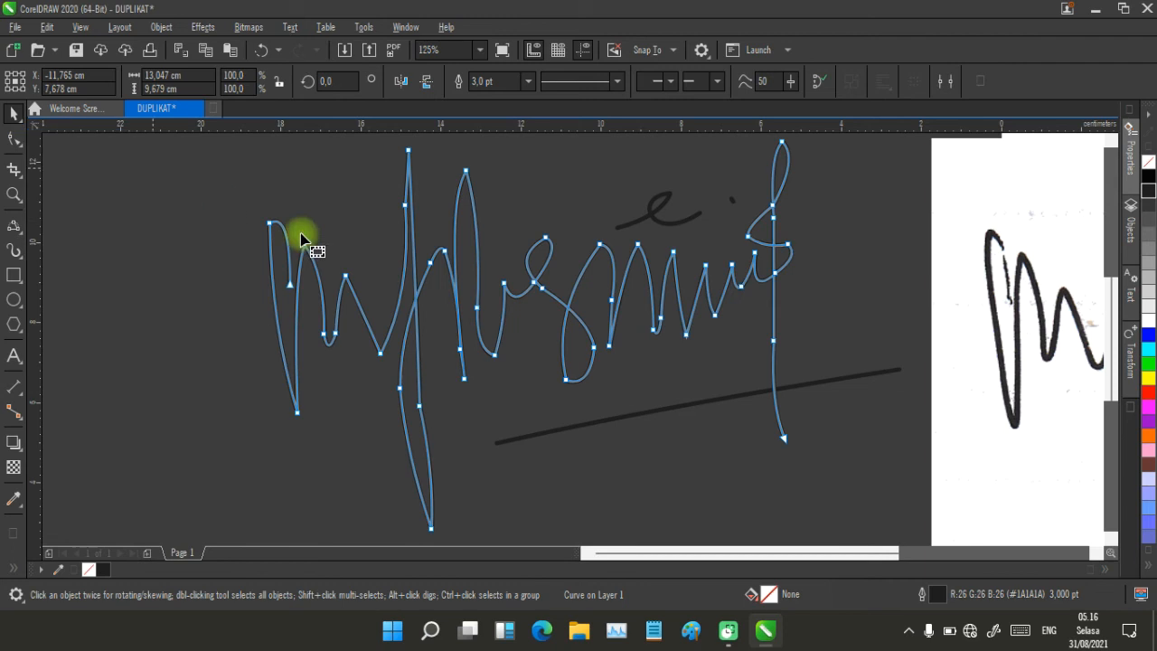
pyautogui.scroll(1, 569, 370)
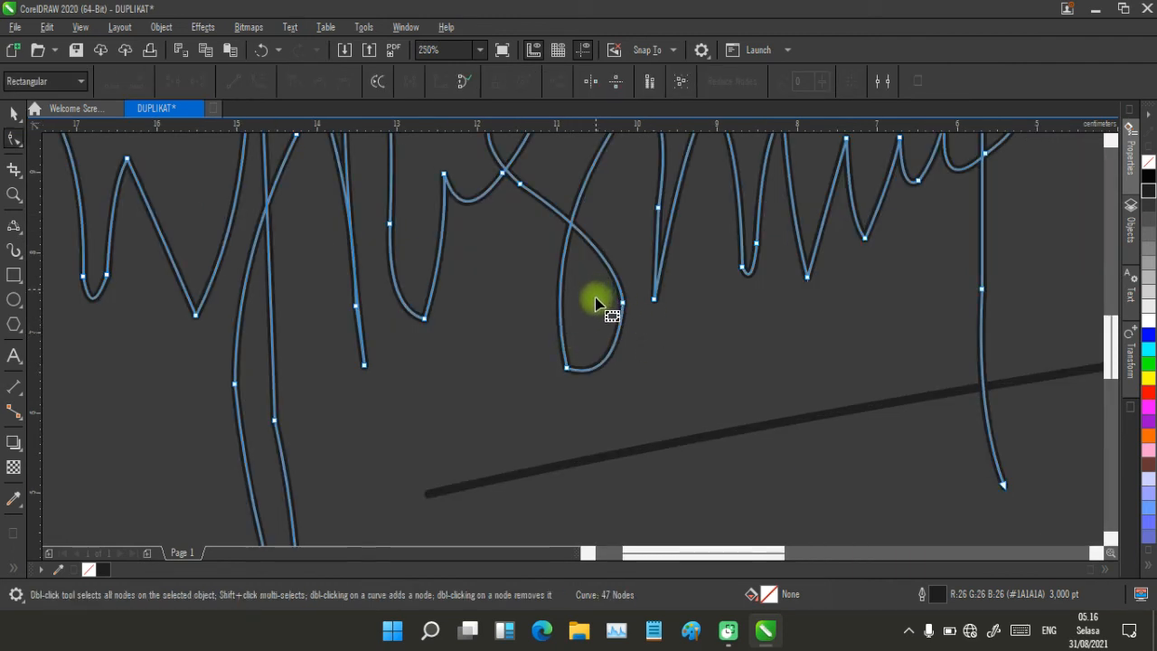
pyautogui.scroll(1, 574, 343)
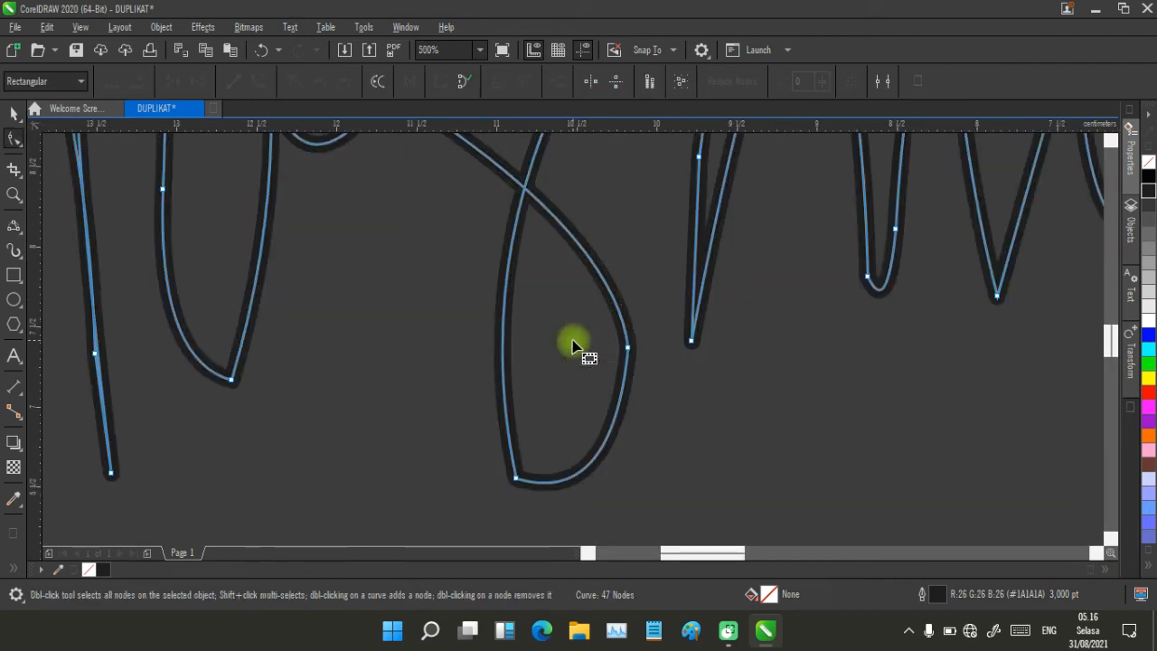
pyautogui.doubleClick(627, 347)
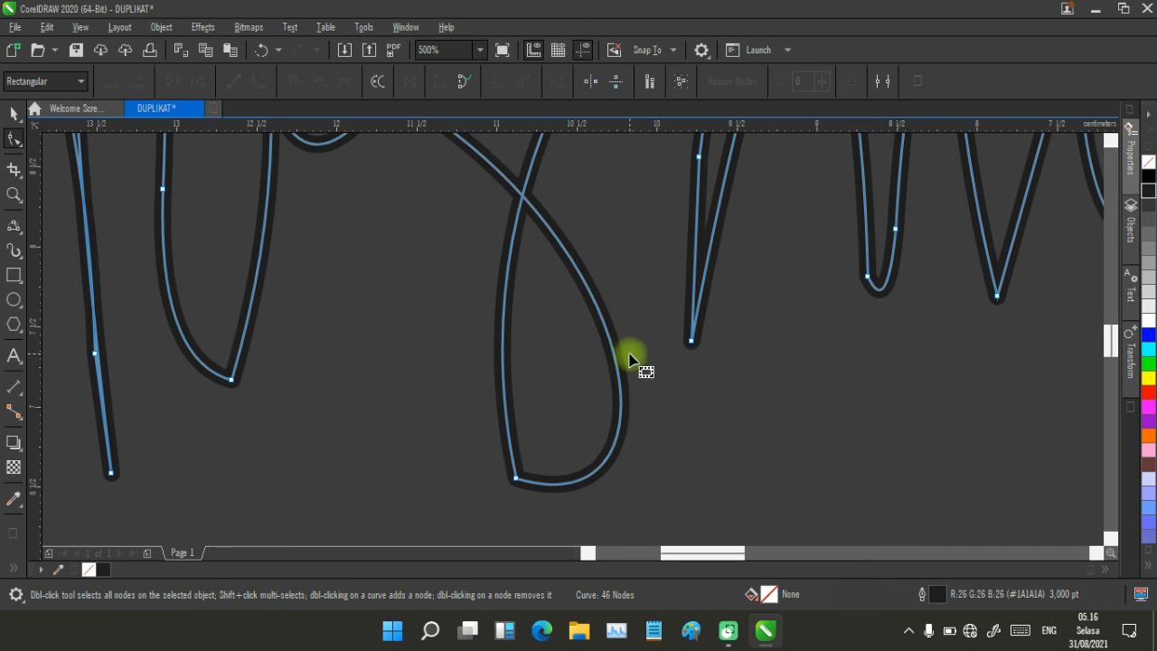
pyautogui.scroll(-1, 542, 380)
pyautogui.scroll(1, 572, 344)
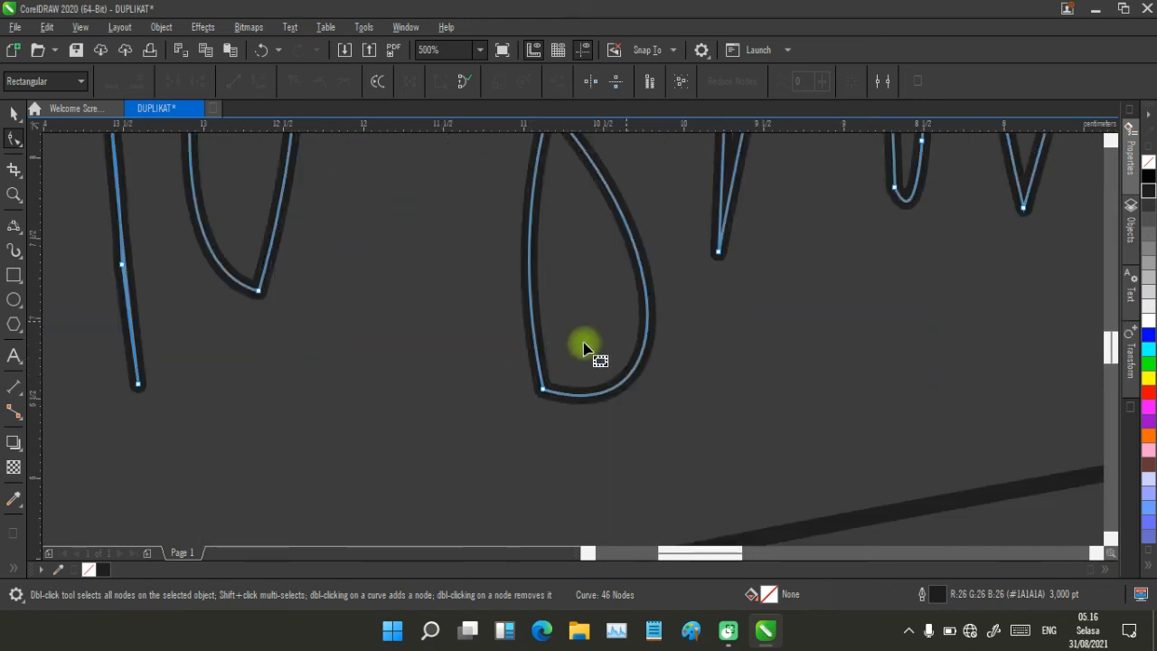
# - Select the whole traced signature and group its four curves again
pyautogui.scroll(-5, 556, 366)
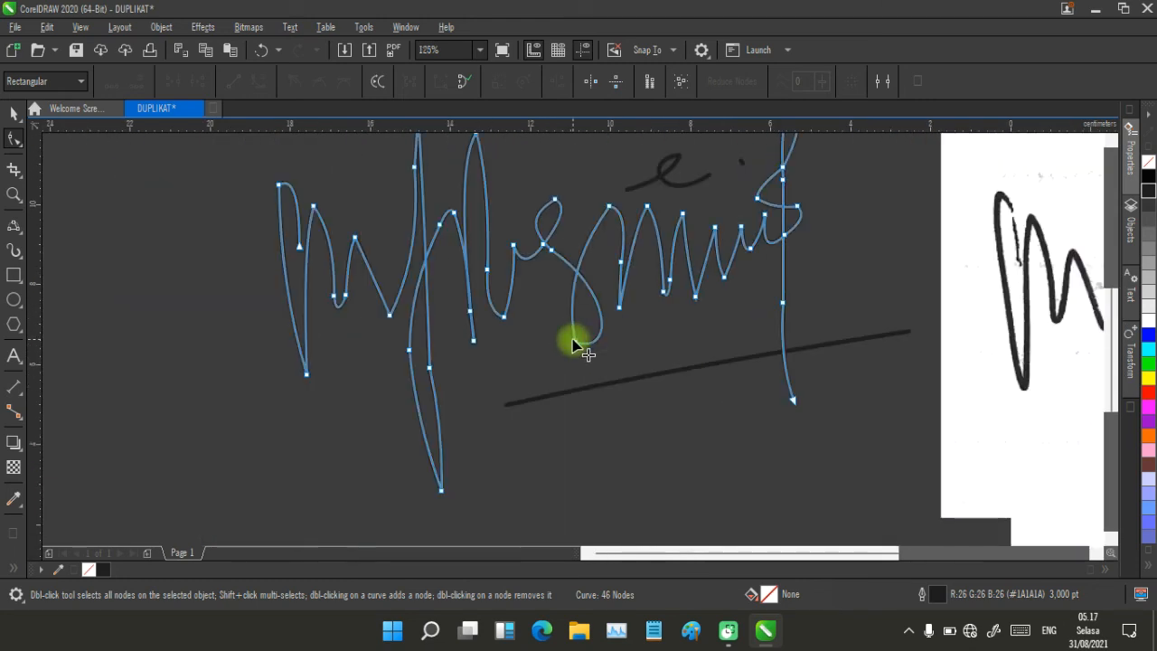
pyautogui.scroll(2, 640, 352)
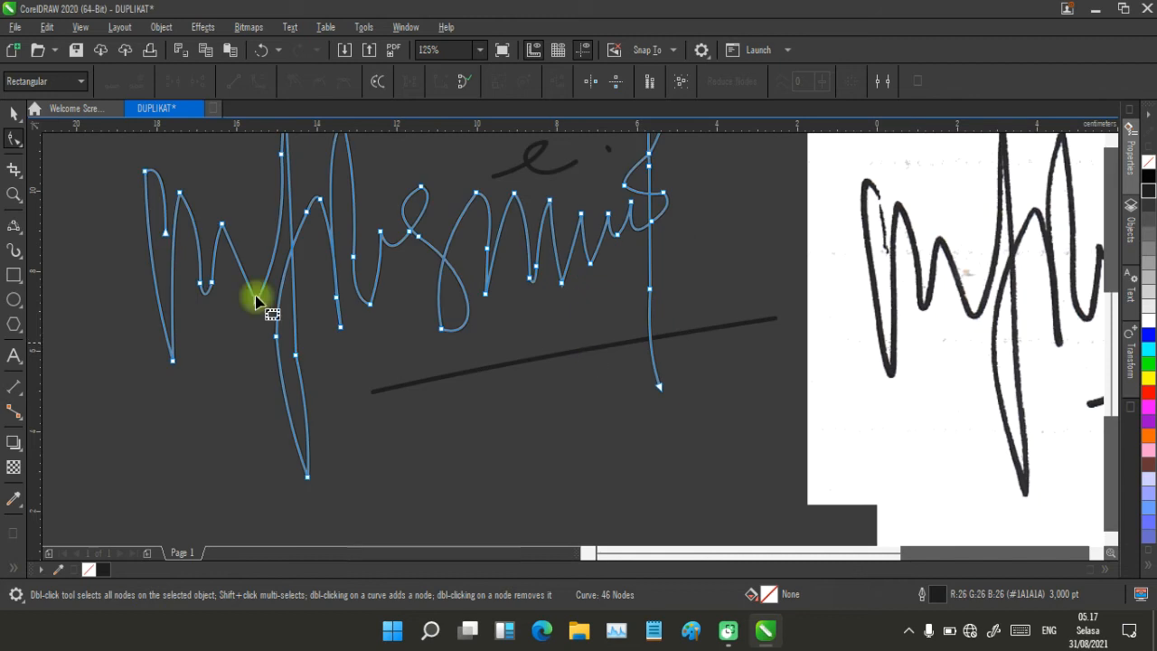
pyautogui.click(14, 111)
pyautogui.scroll(-2, 409, 305)
pyautogui.moveTo(388, 189)
pyautogui.mouseDown()
pyautogui.moveTo(406, 227)
pyautogui.moveTo(773, 480)
pyautogui.mouseUp()
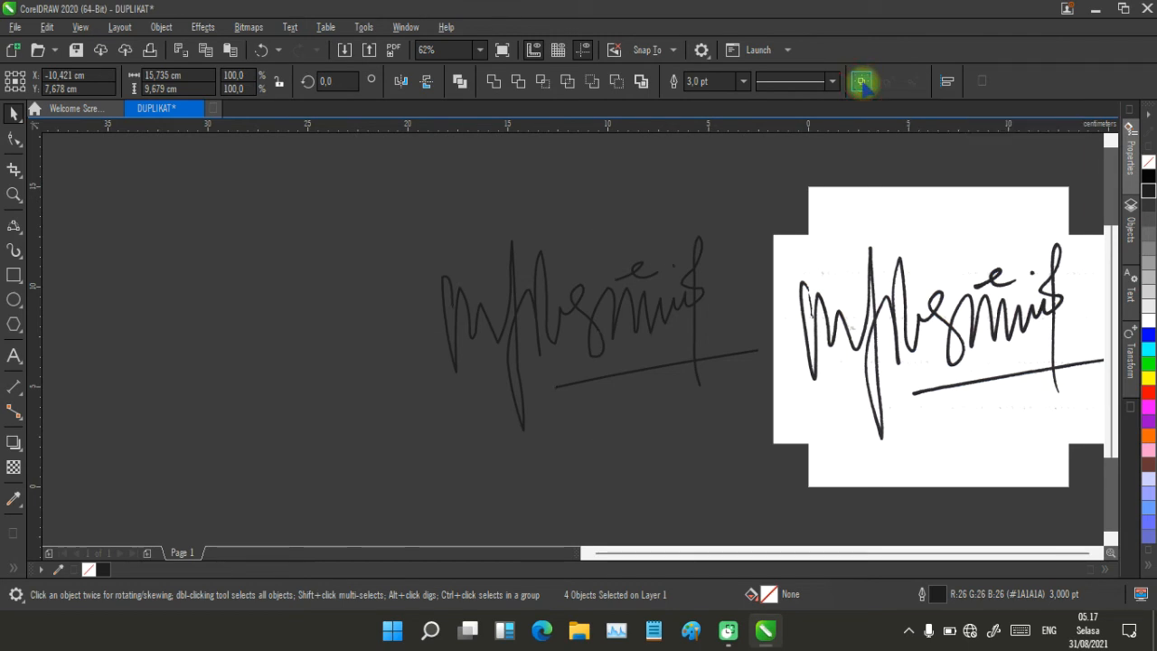
pyautogui.click(862, 84)
# - Move the grouped signature further left, shift the scanned signature bitmap about 7 cm left beside it, and deselect everything
pyautogui.moveTo(645, 310); pyautogui.dragTo(467, 310)
pyautogui.moveTo(842, 328); pyautogui.dragTo(701, 316)
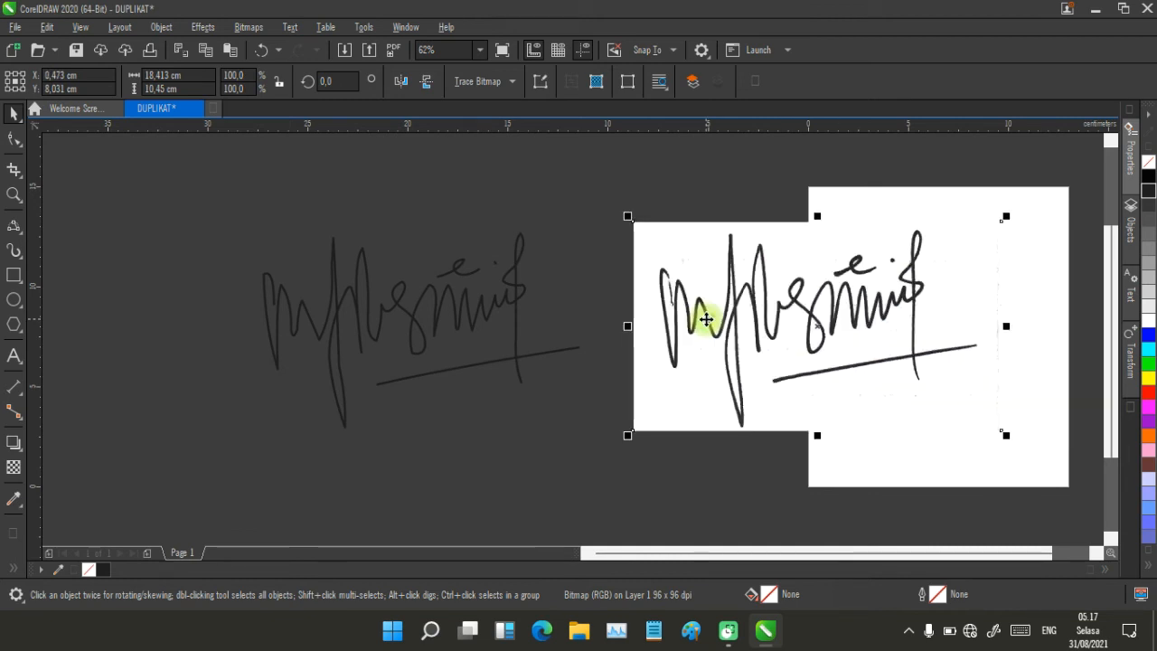
pyautogui.click(730, 190)
pyautogui.scroll(-2, 718, 328)
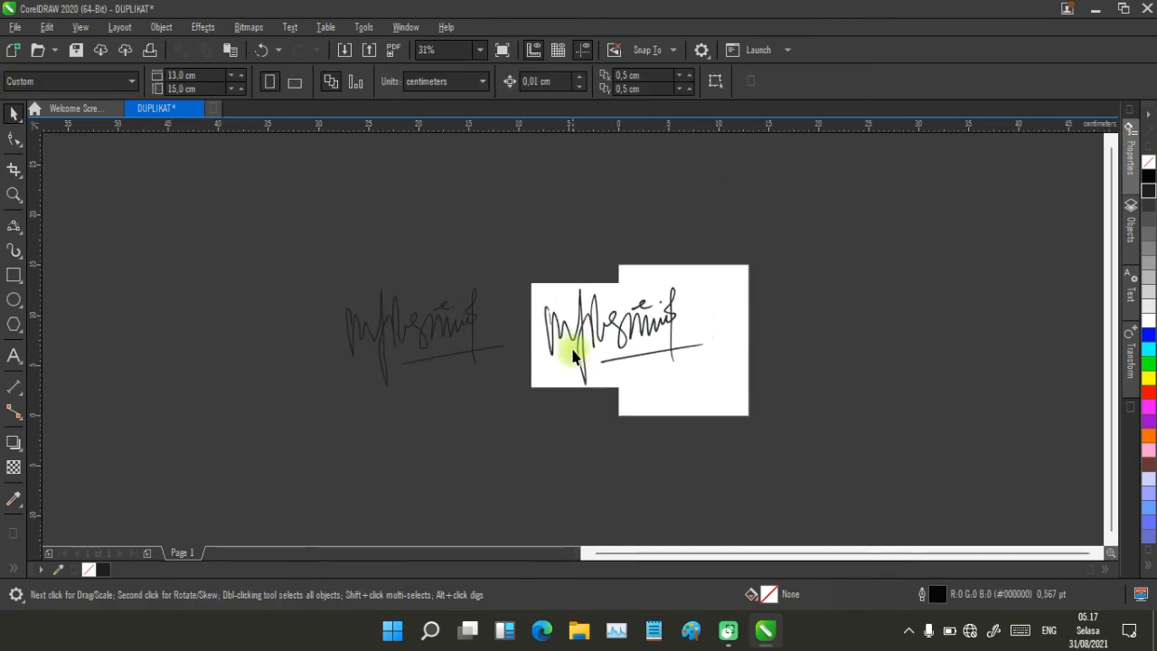
# - Move the grouped vector signature and the scanned bitmap together off the page, about 71 cm left and 25 cm up, and deselect them
pyautogui.moveTo(253, 198); pyautogui.dragTo(805, 475)
pyautogui.scroll(-3, 578, 362)
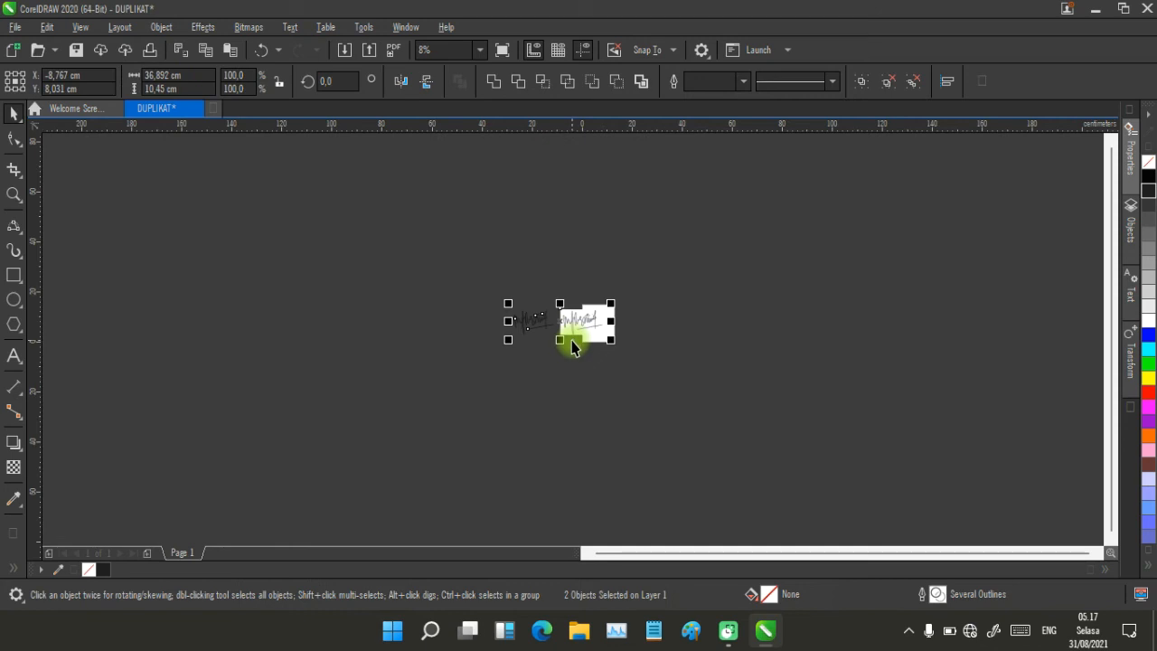
pyautogui.moveTo(573, 320); pyautogui.dragTo(374, 253)
pyautogui.scroll(3, 573, 338)
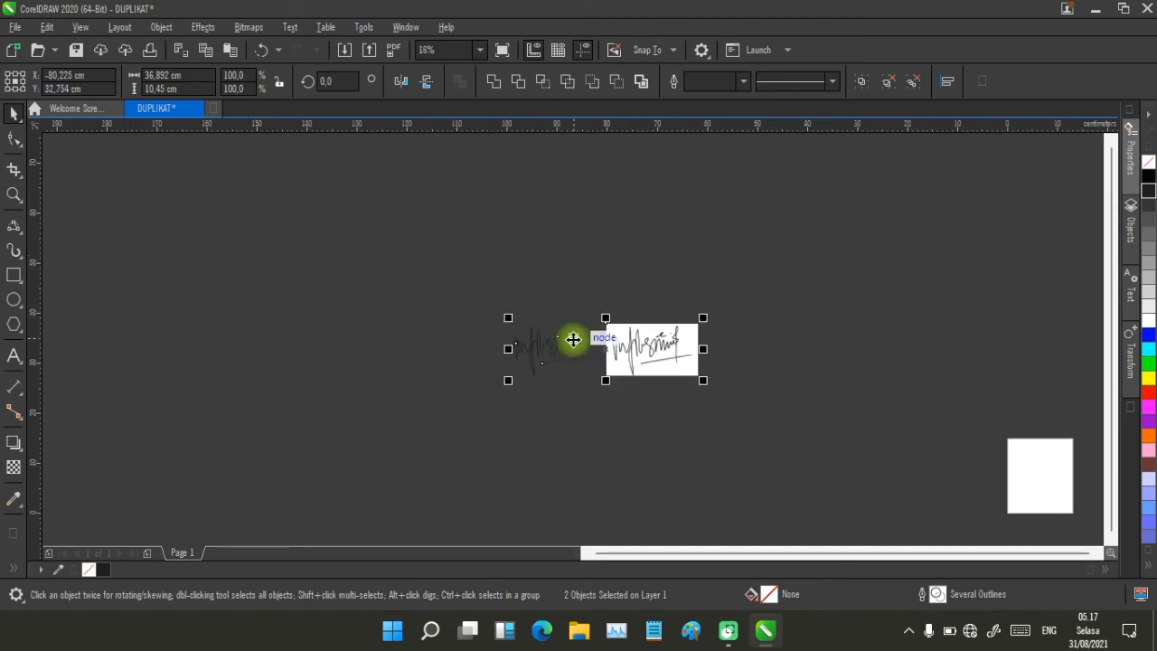
pyautogui.scroll(1, 574, 340)
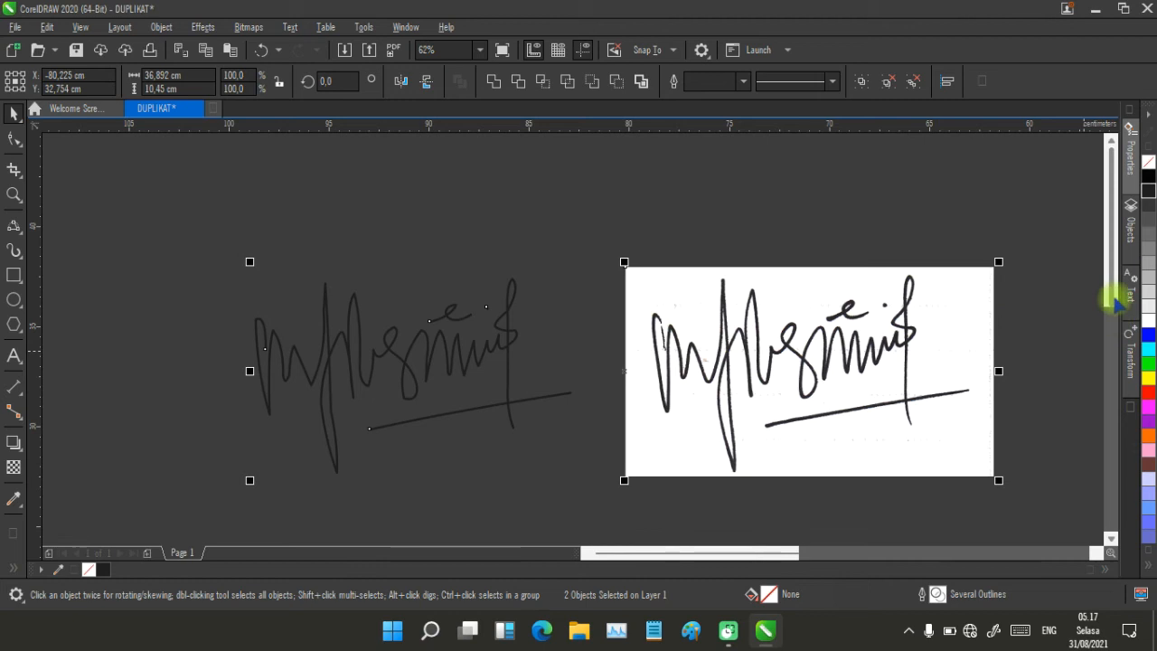
pyautogui.scroll(-2, 1116, 298)
pyautogui.scroll(1, 1111, 305)
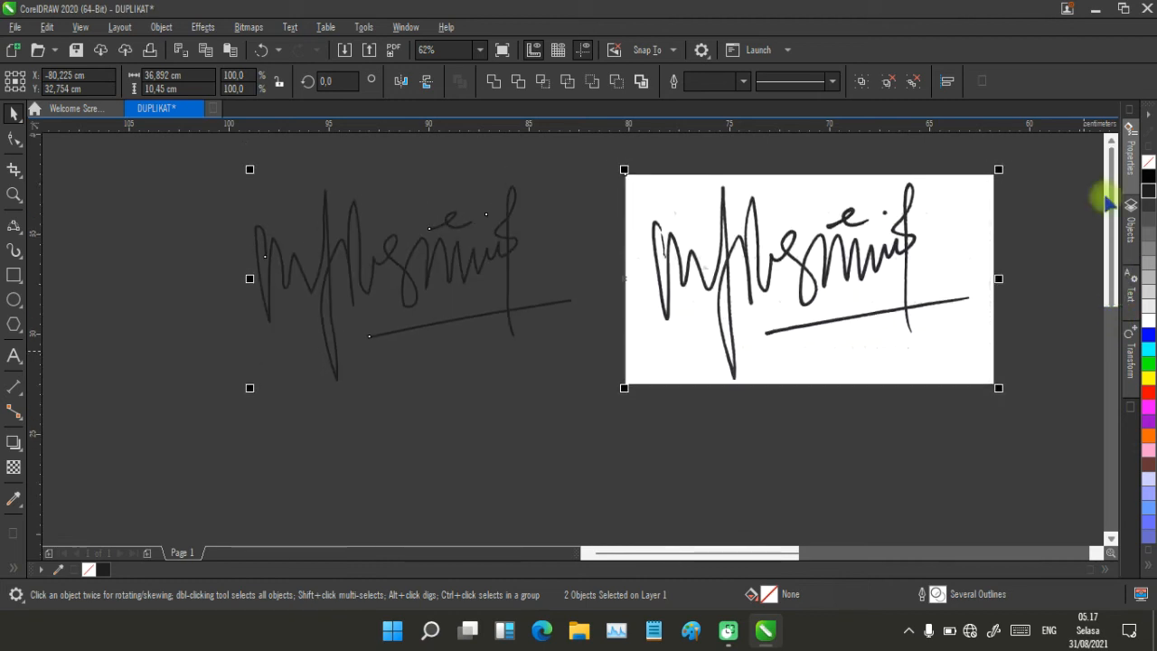
pyautogui.click(1112, 143)
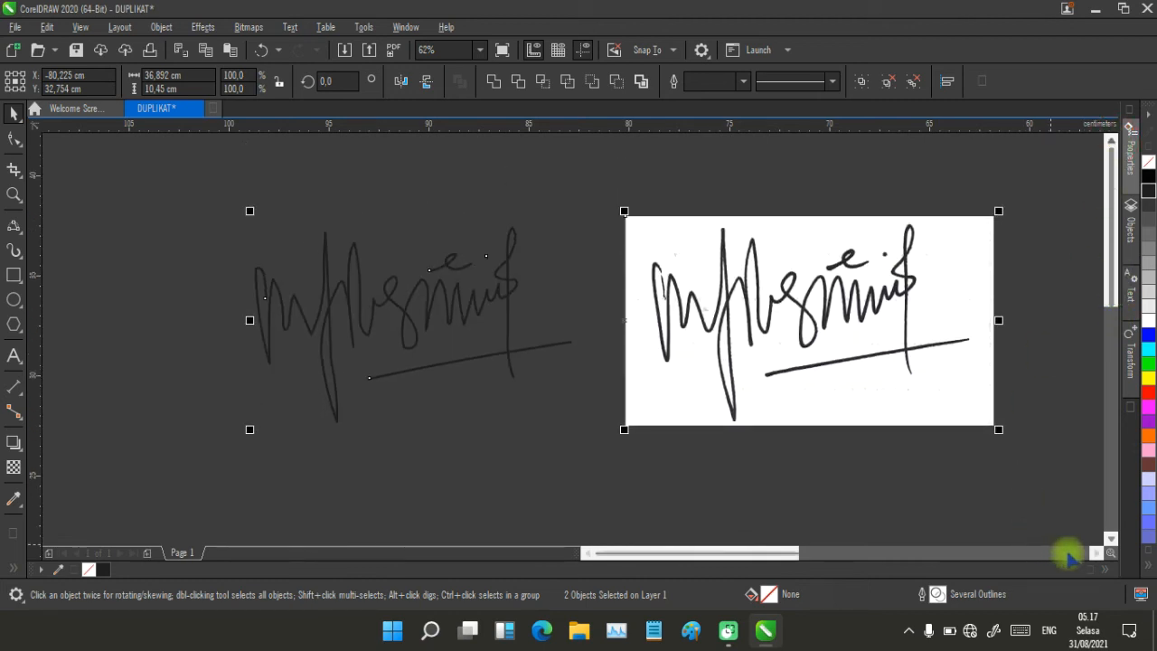
pyautogui.click(1081, 553)
pyautogui.click(1022, 405)
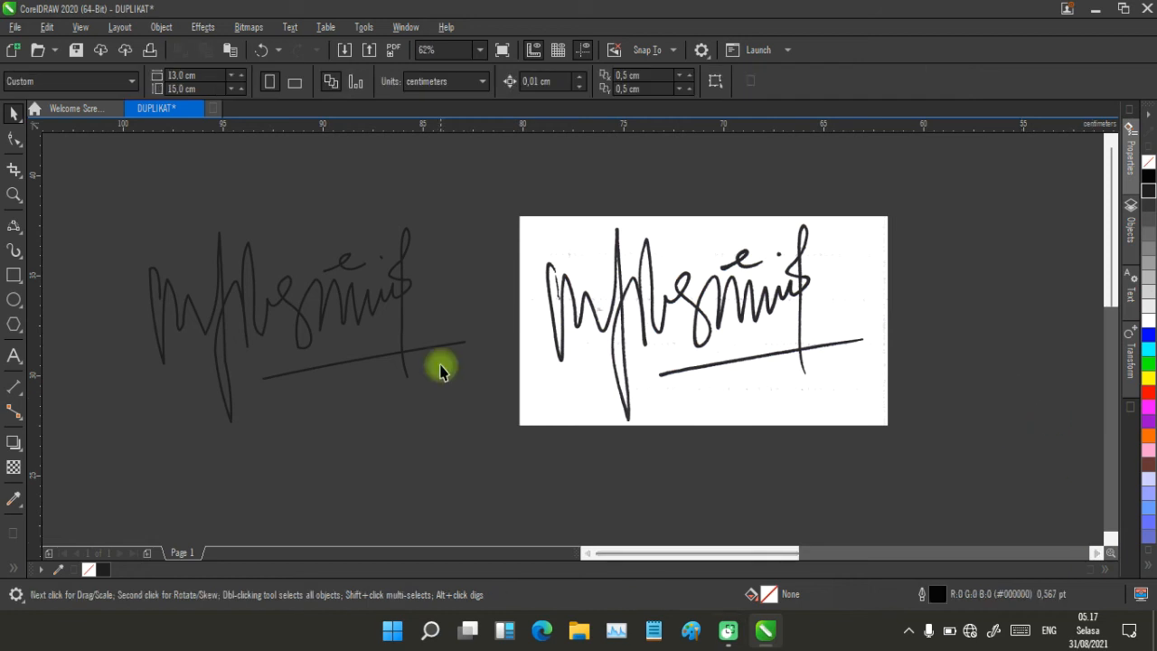
# - Select the grouped vector signature and set up its export to the Desktop as DUPLIKAT.png in PNG format, selected objects only
pyautogui.click(347, 314)
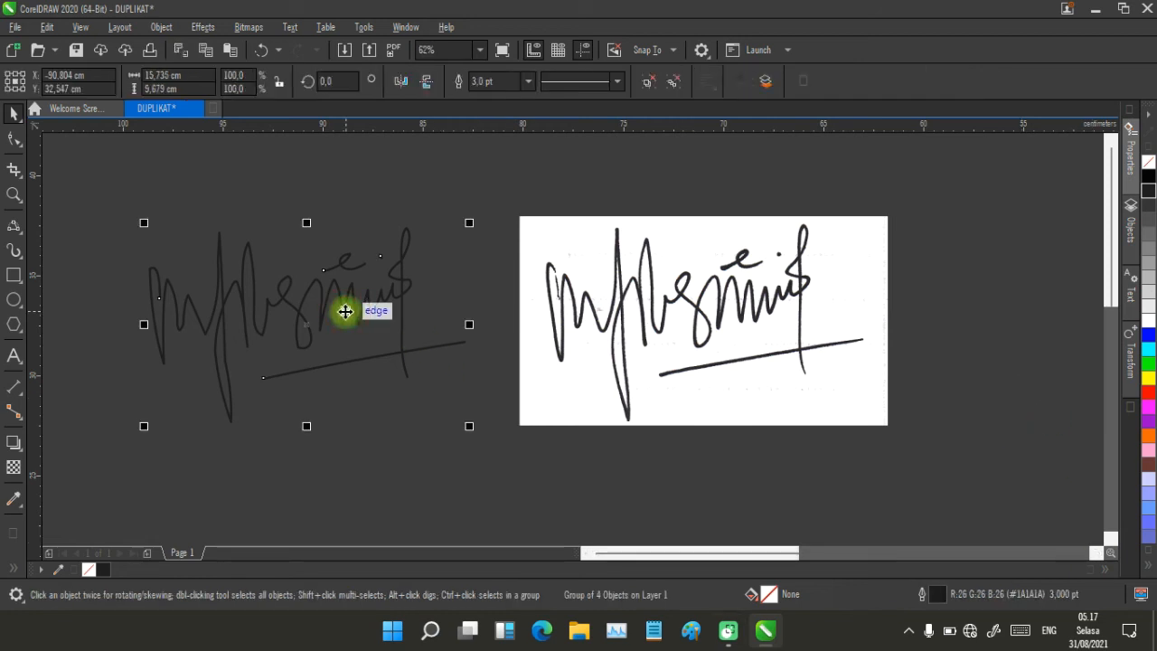
pyautogui.moveTo(105, 162); pyautogui.dragTo(505, 470)
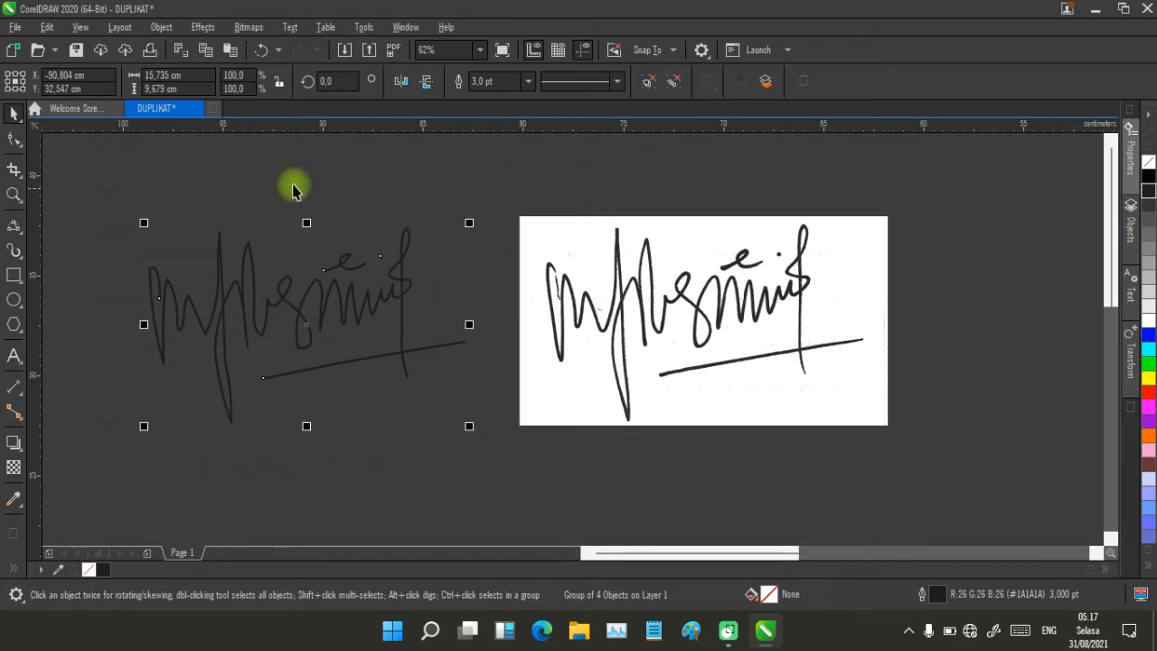
pyautogui.click(13, 26)
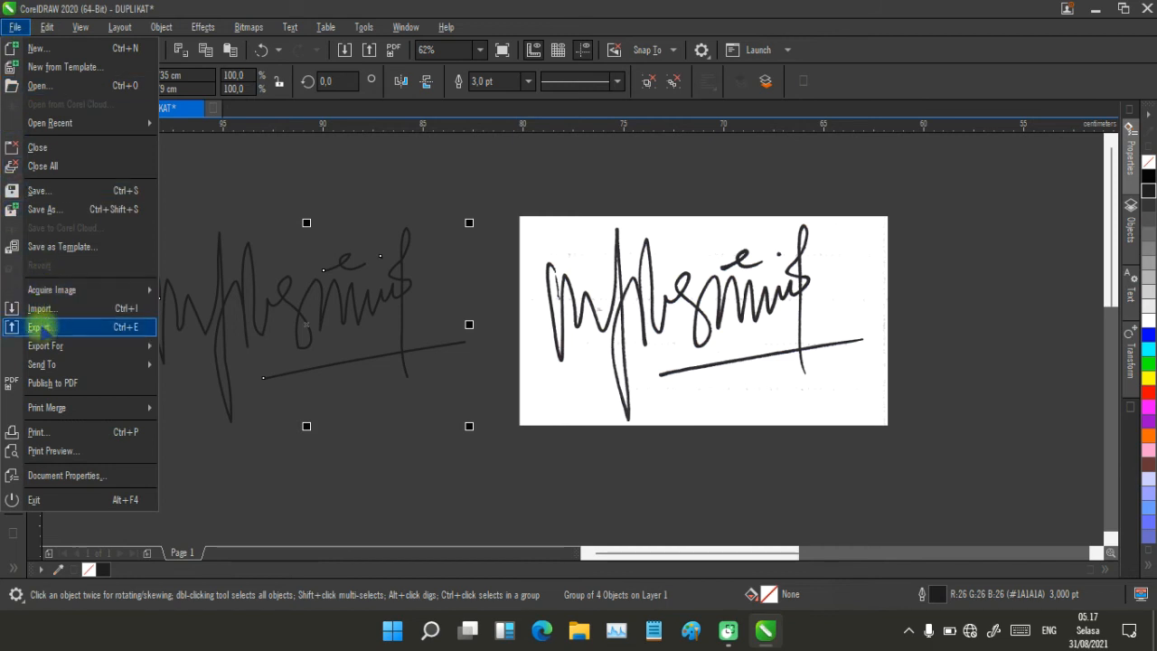
pyautogui.click(41, 326)
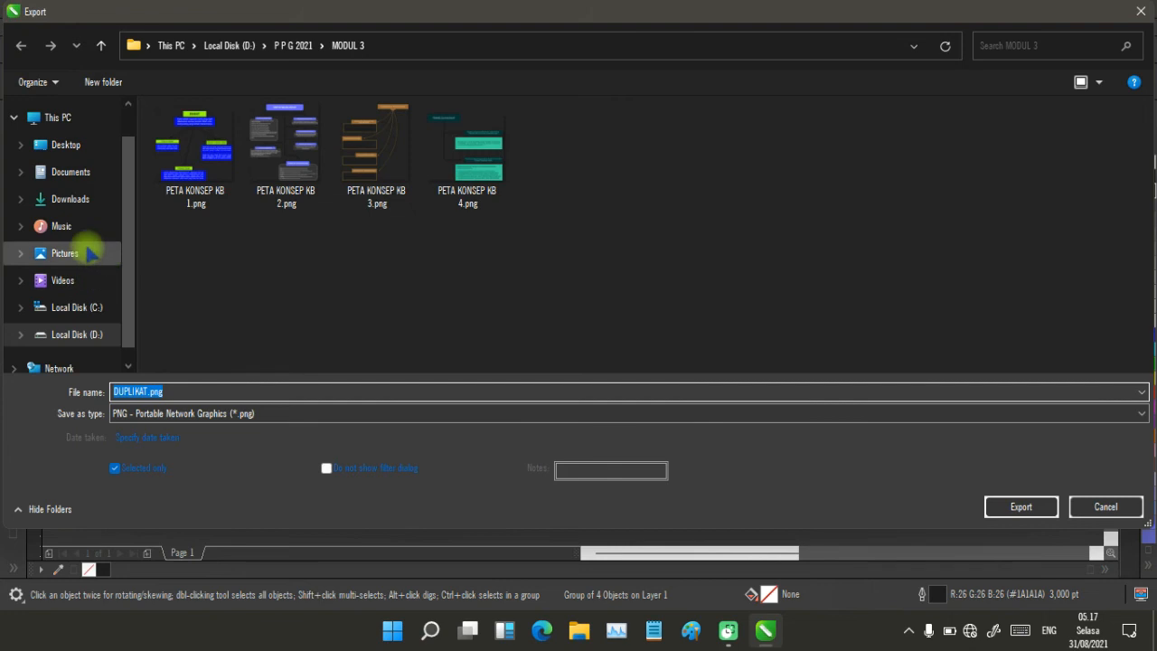
pyautogui.click(72, 150)
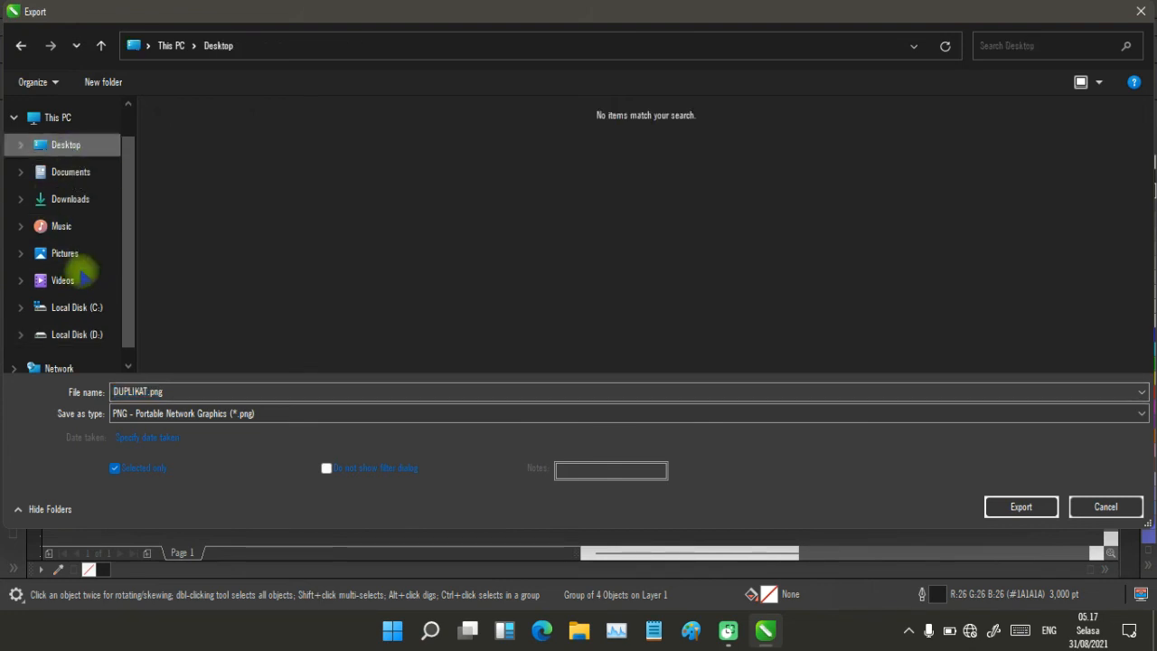
pyautogui.click(252, 440)
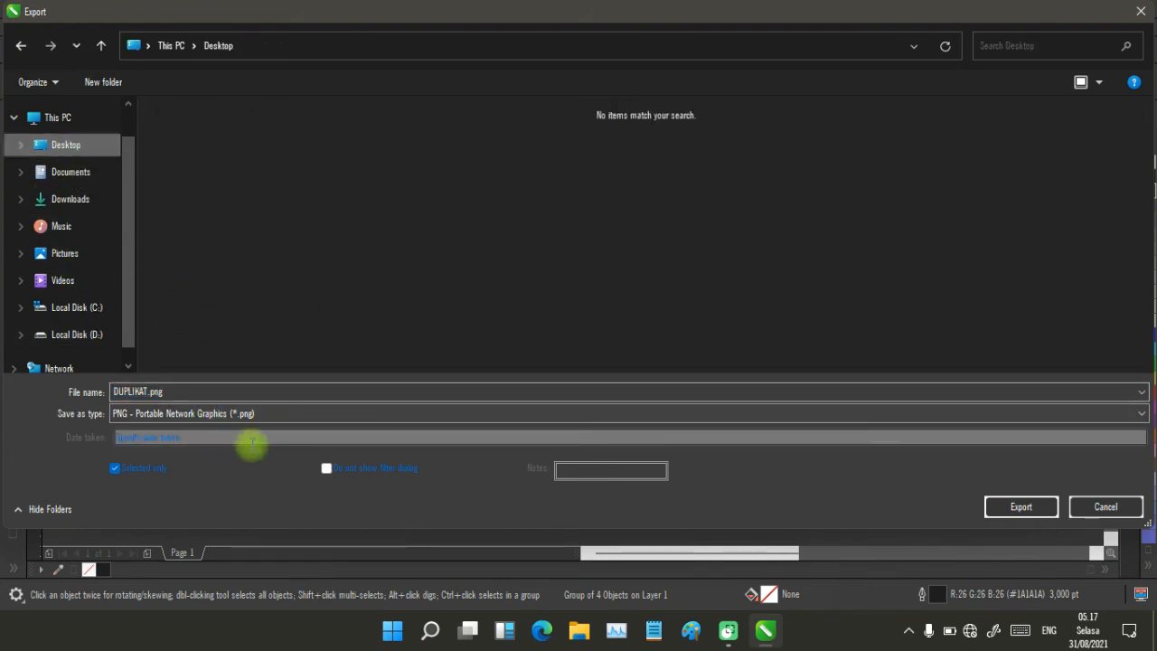
pyautogui.click(268, 419)
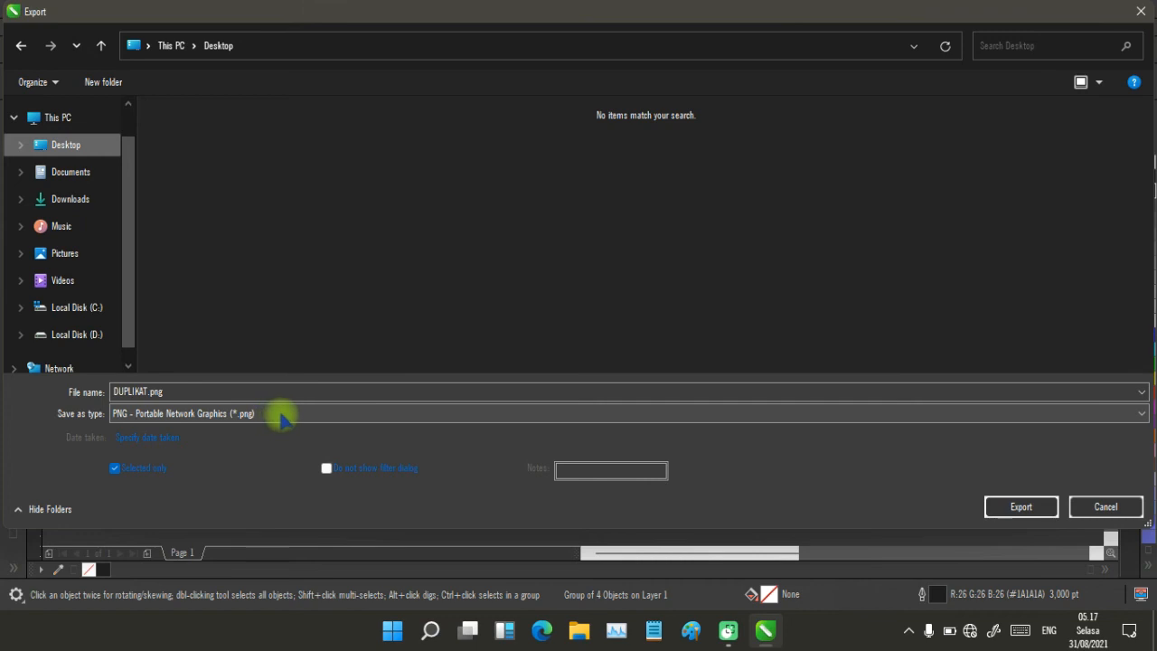
pyautogui.click(274, 414)
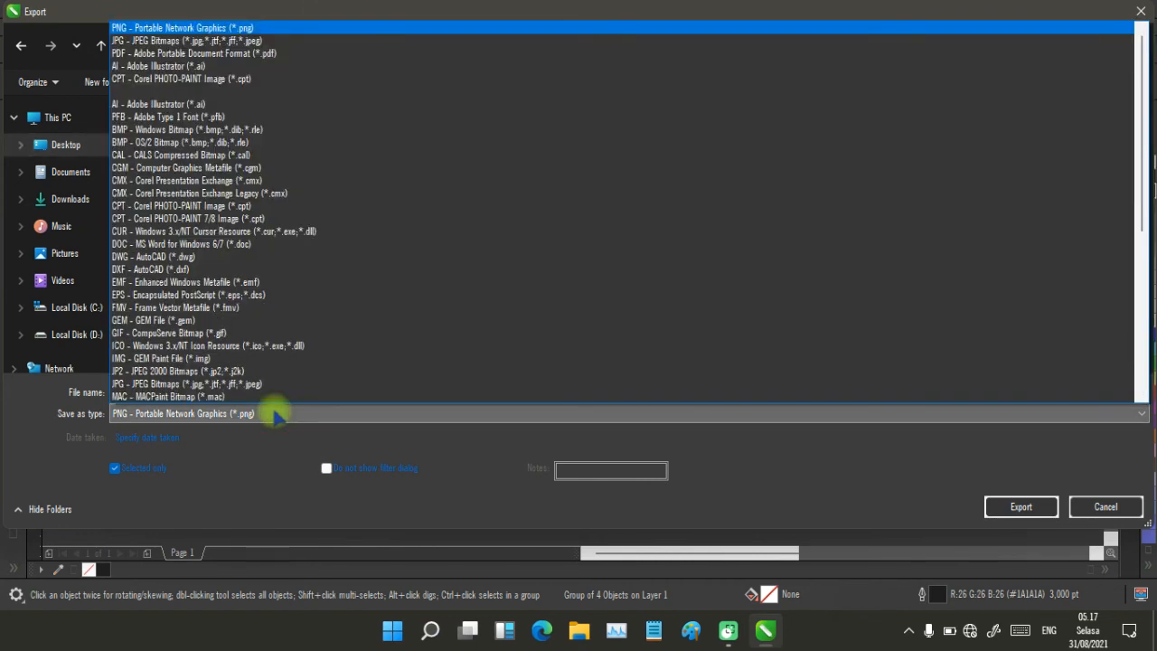
pyautogui.click(206, 28)
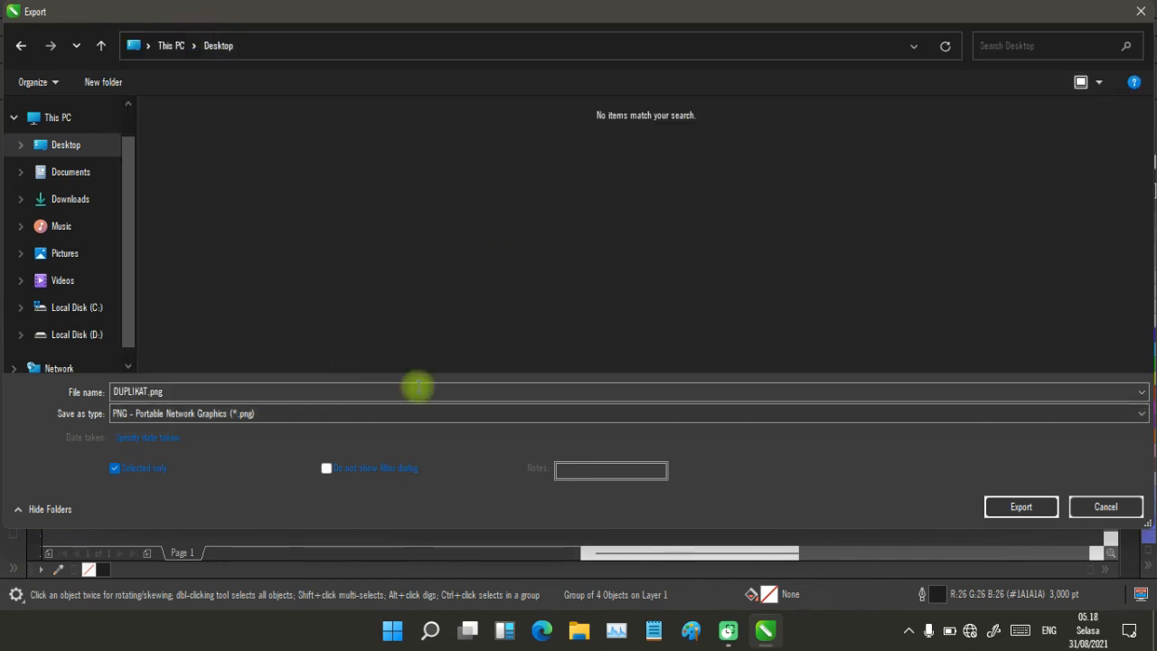
# - Export the signature as a transparent PNG in RGB Color (24-bit) at a resolution of 300
pyautogui.click(1016, 508)
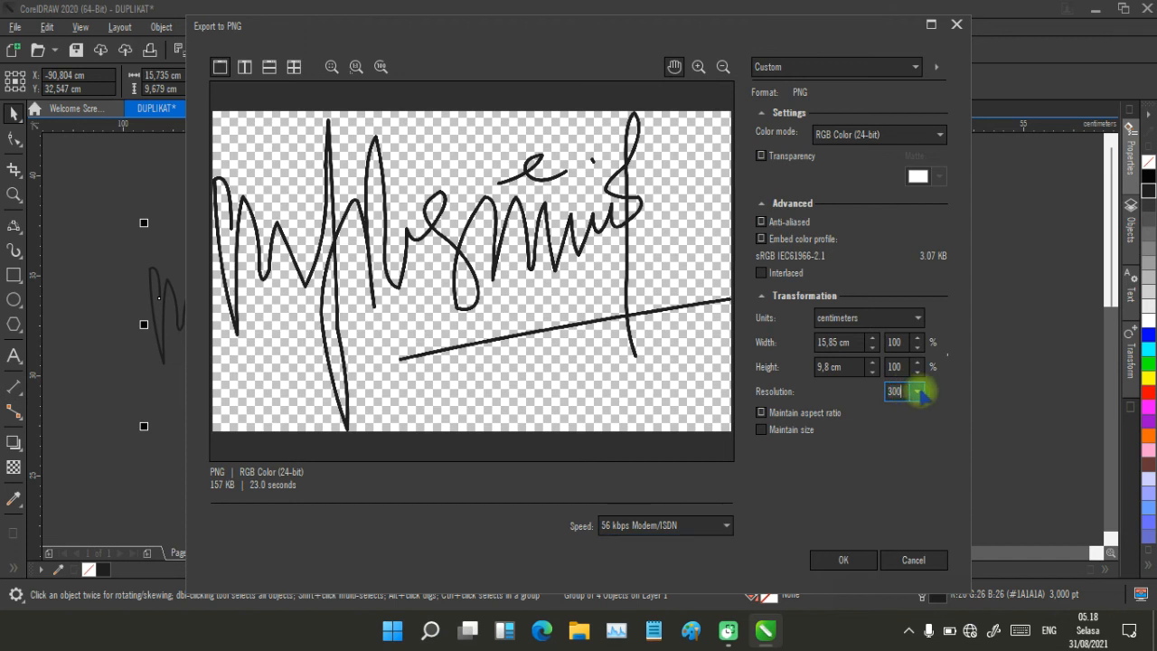
pyautogui.doubleClick(904, 391)
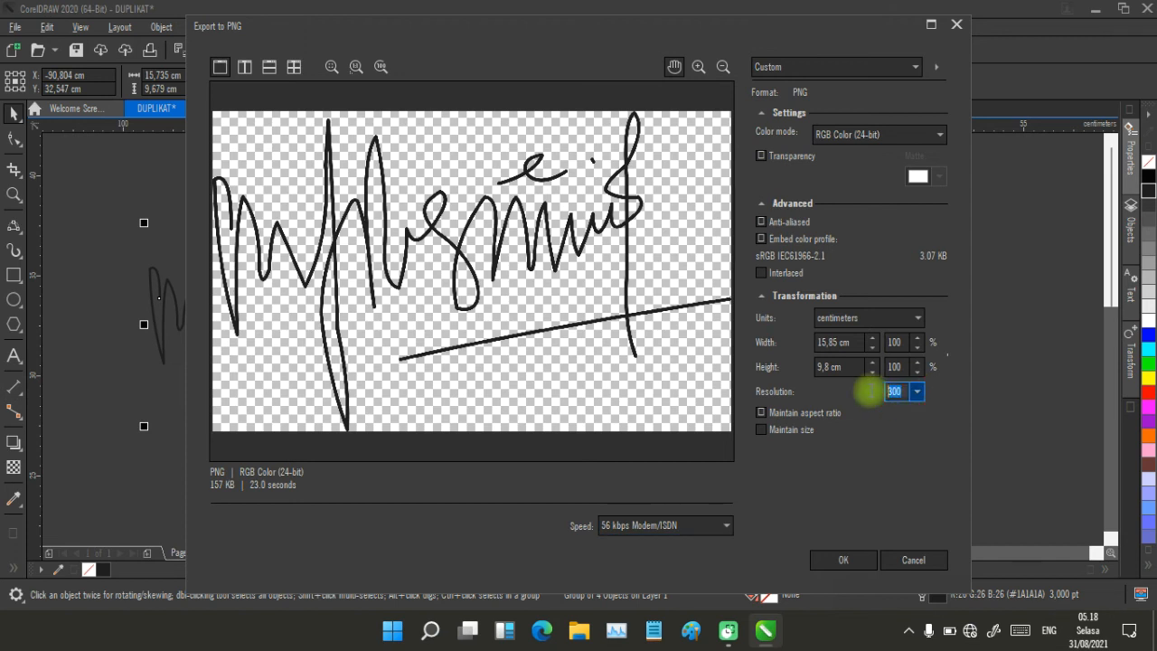
pyautogui.click(892, 210)
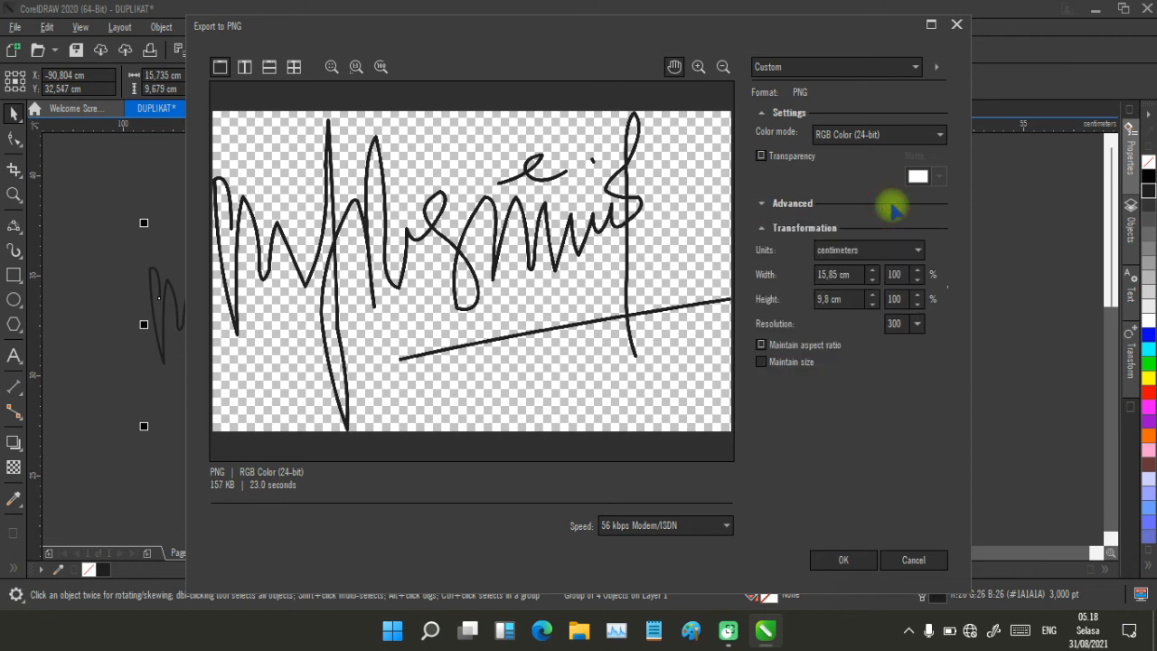
pyautogui.click(841, 558)
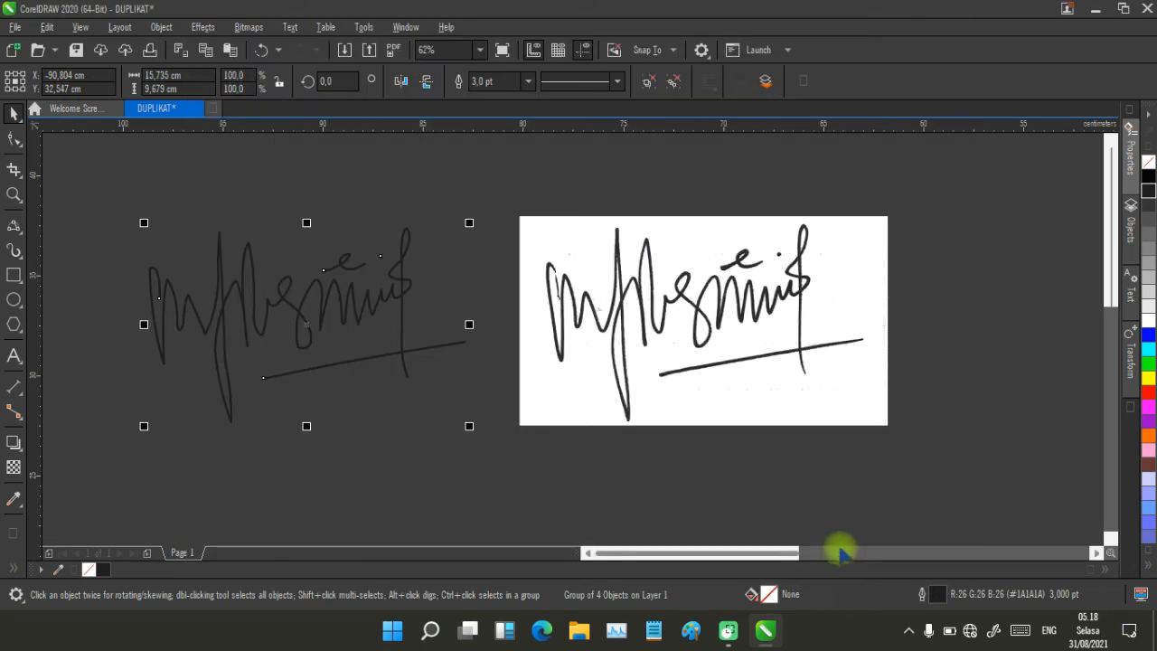
# - Check the exported DUPLIKAT.png from the desktop in an enlarged Photos window, then close the viewer
pyautogui.click(1093, 15)
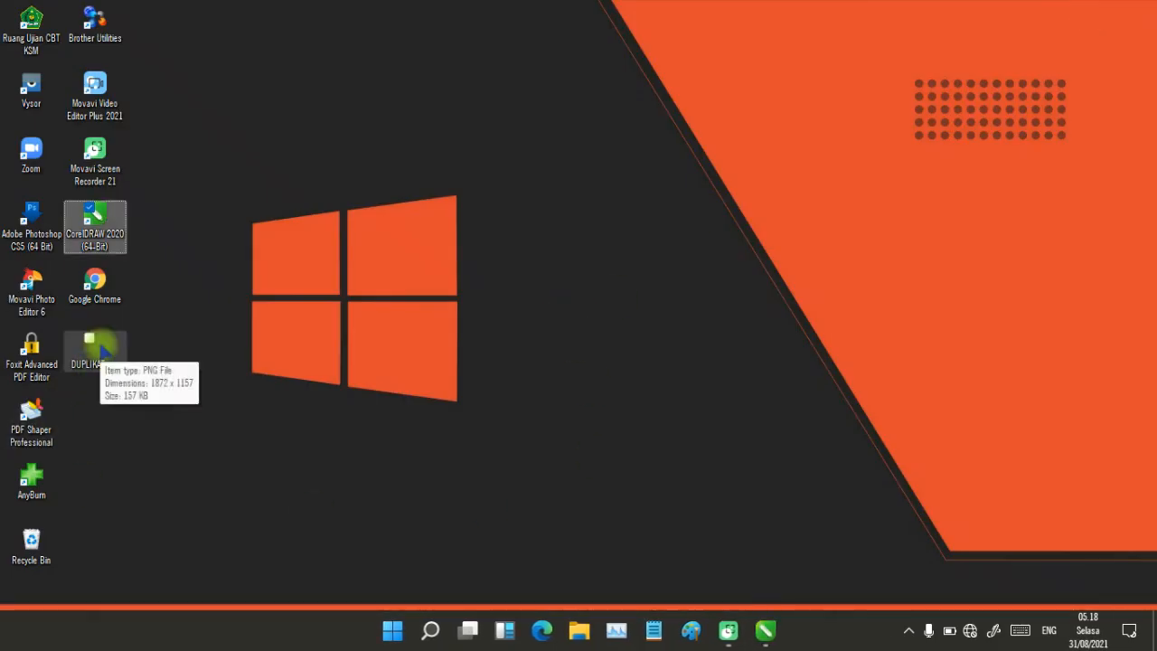
pyautogui.click(100, 344)
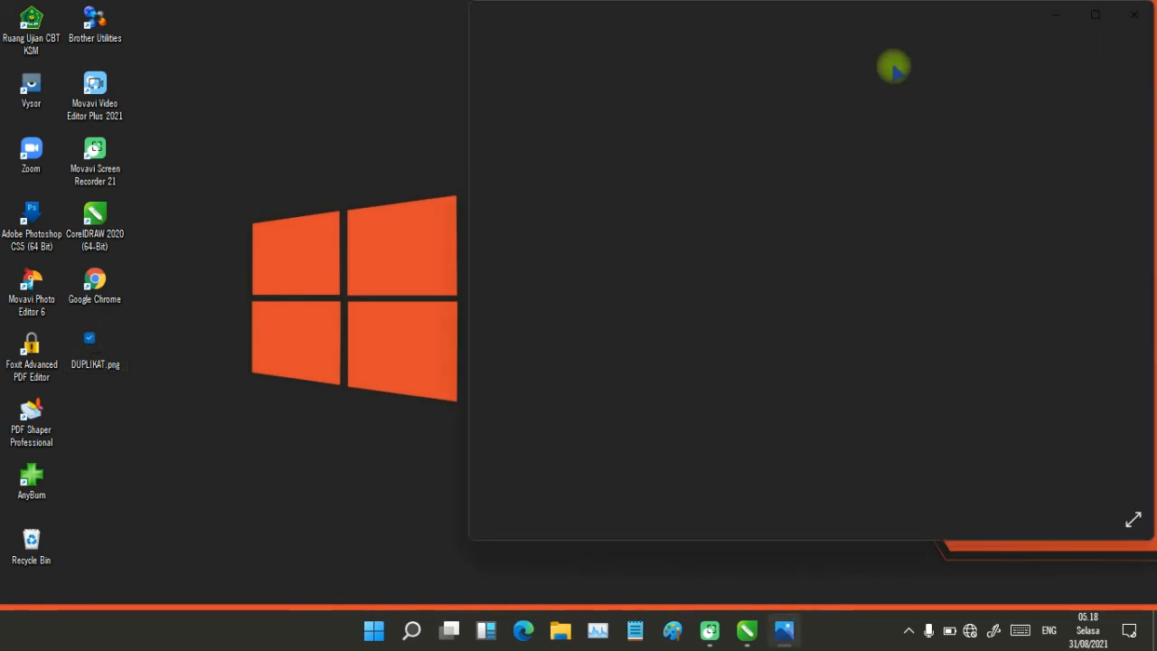
pyautogui.moveTo(941, 21); pyautogui.dragTo(697, 42)
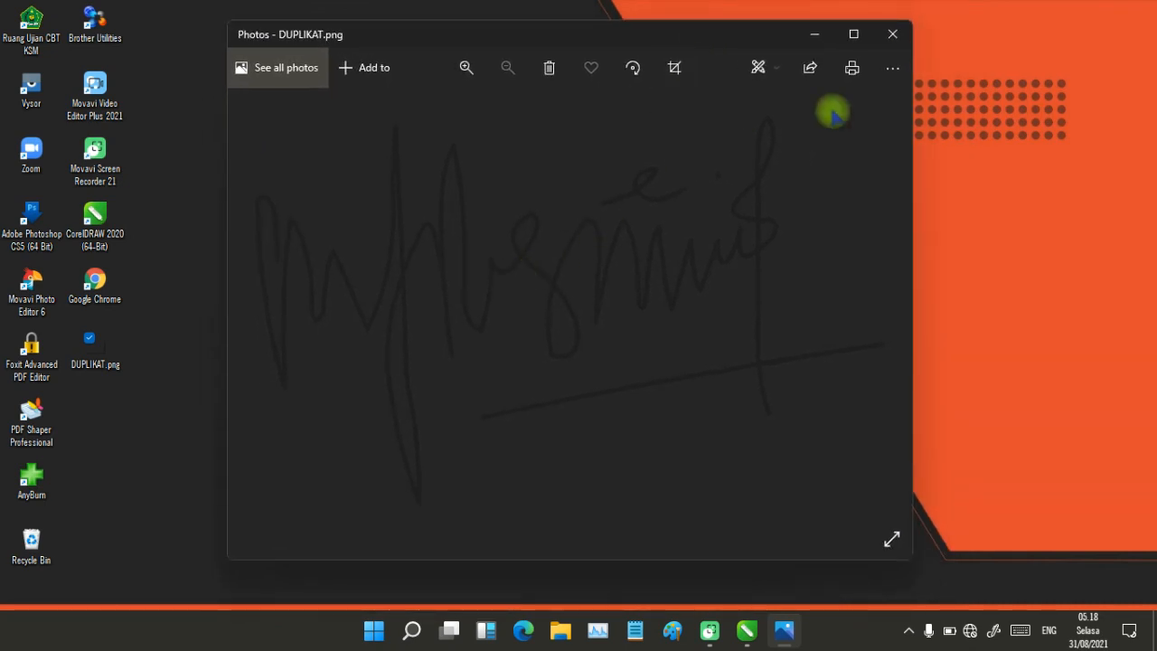
pyautogui.click(853, 34)
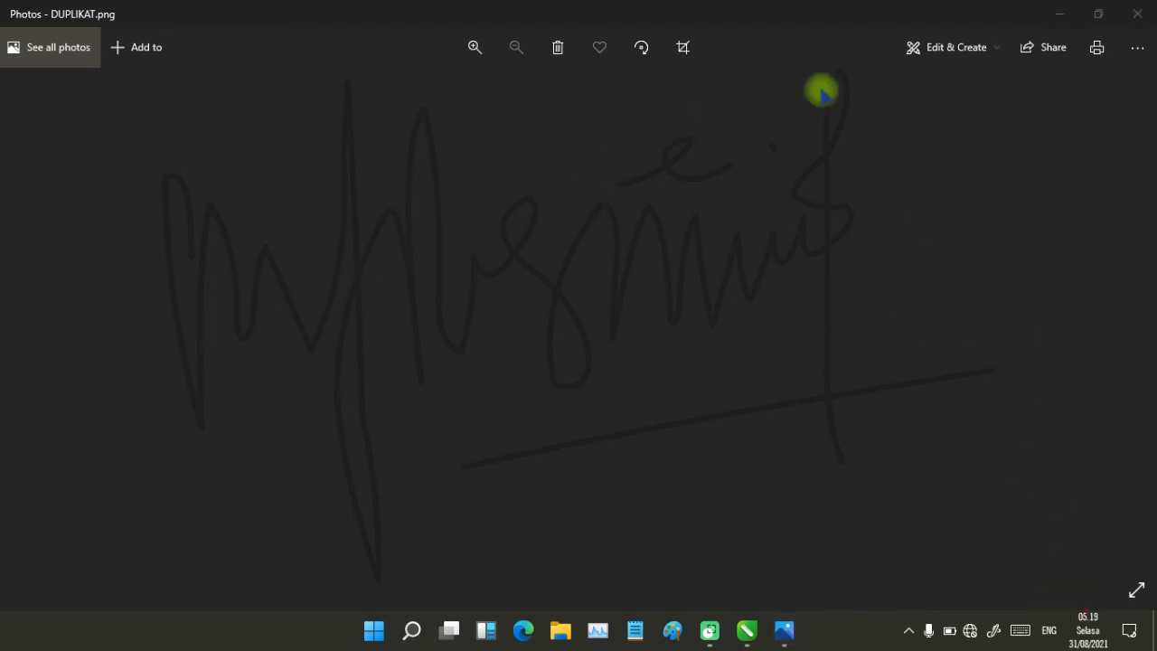
pyautogui.click(1139, 15)
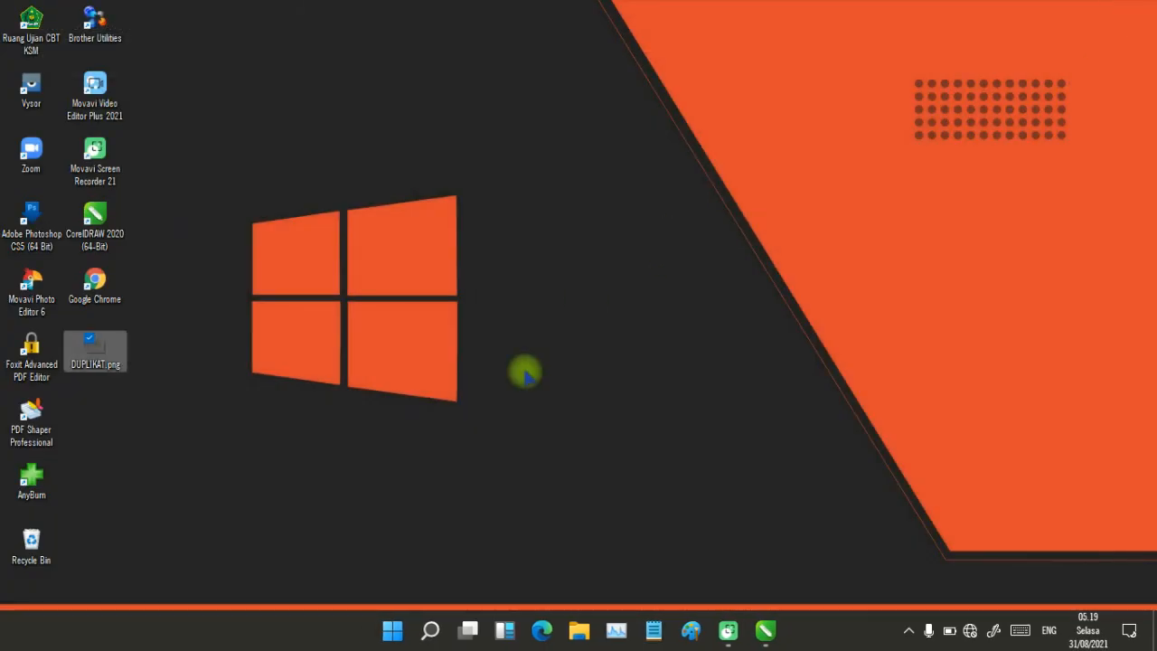
# - Switch to File Explorer and open Surat-Keterangan-Pengalaman-Kerja.pdf from the Documents folder in Foxit Advanced PDF Editor
pyautogui.click(581, 633)
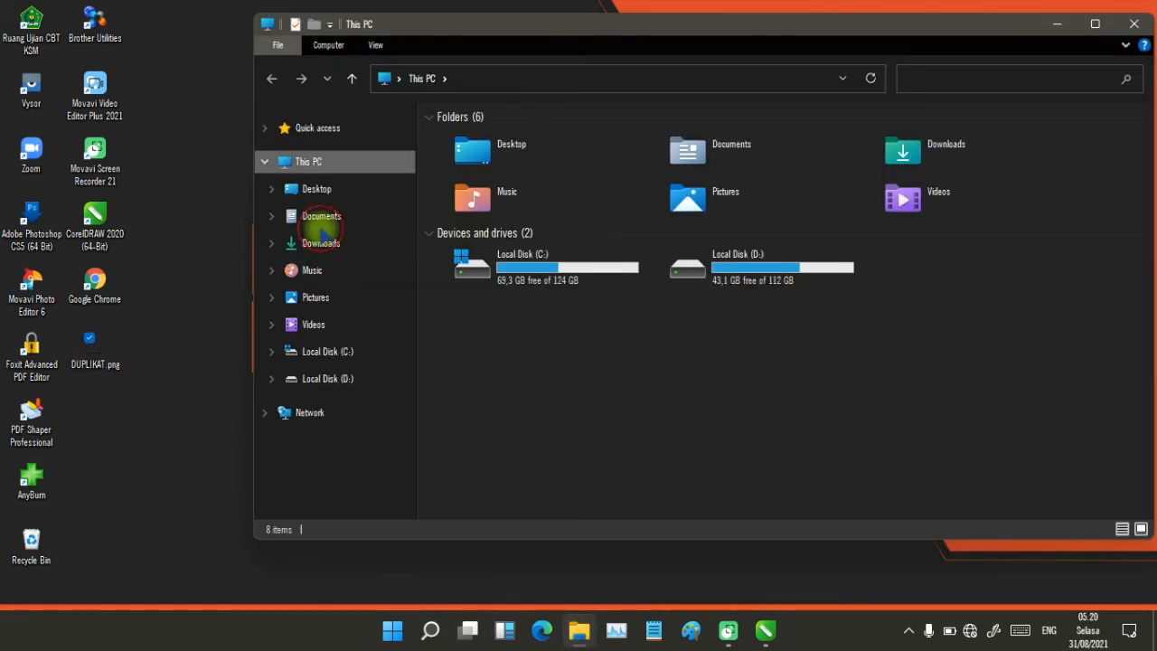
pyautogui.click(322, 217)
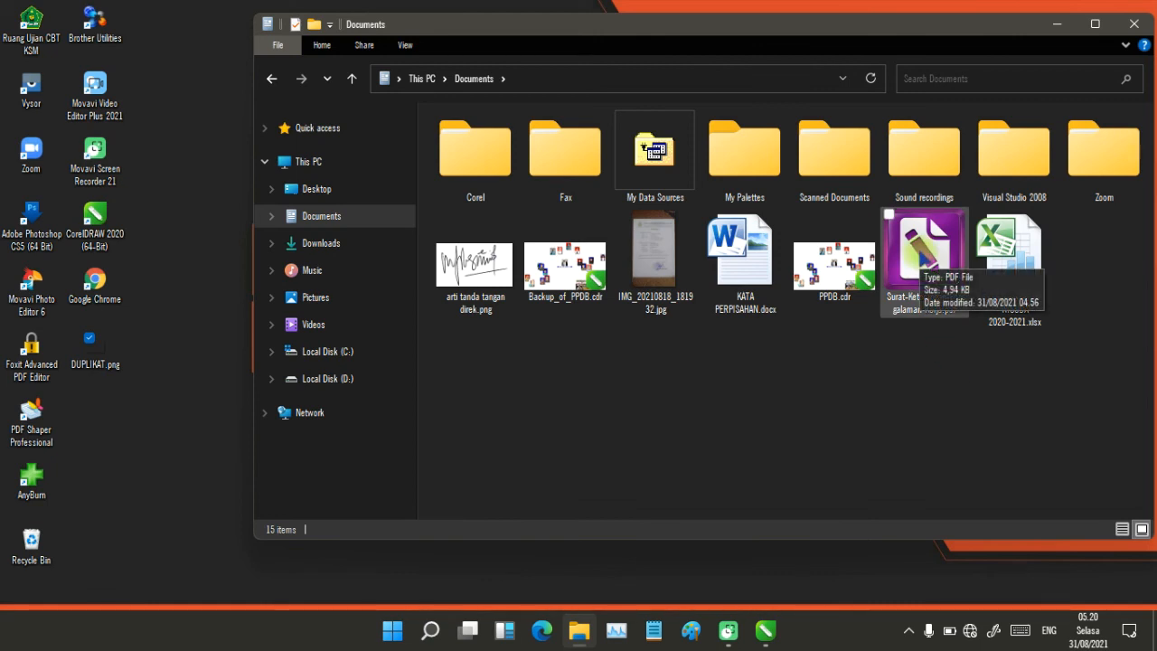
pyautogui.click(923, 256)
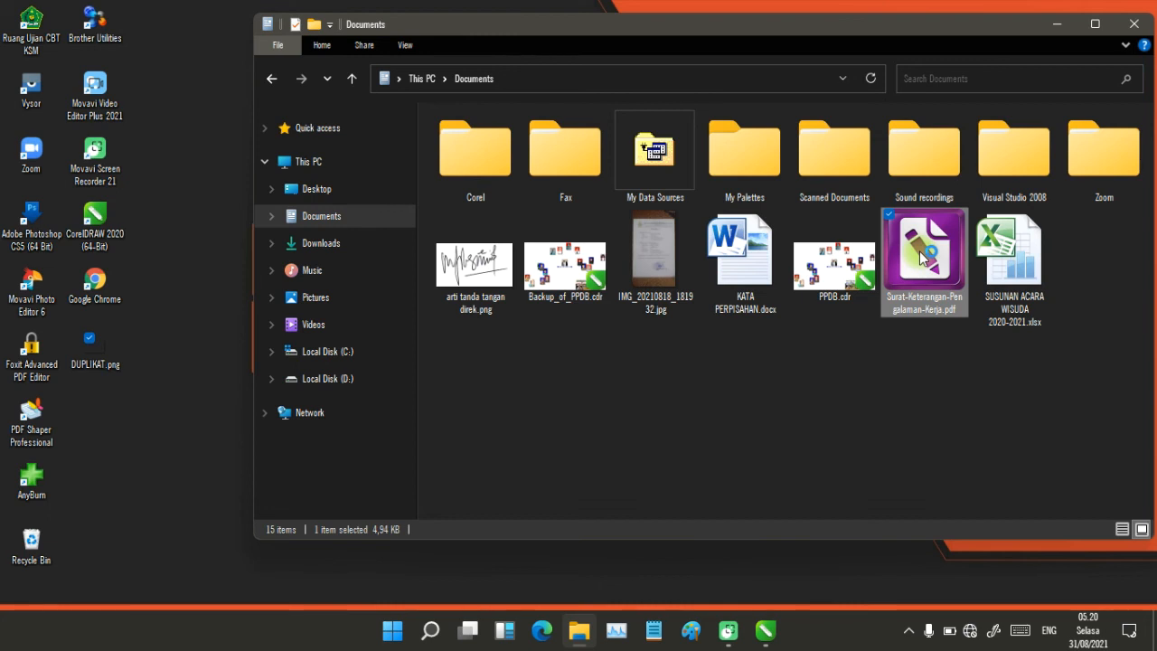
pyautogui.doubleClick(922, 257)
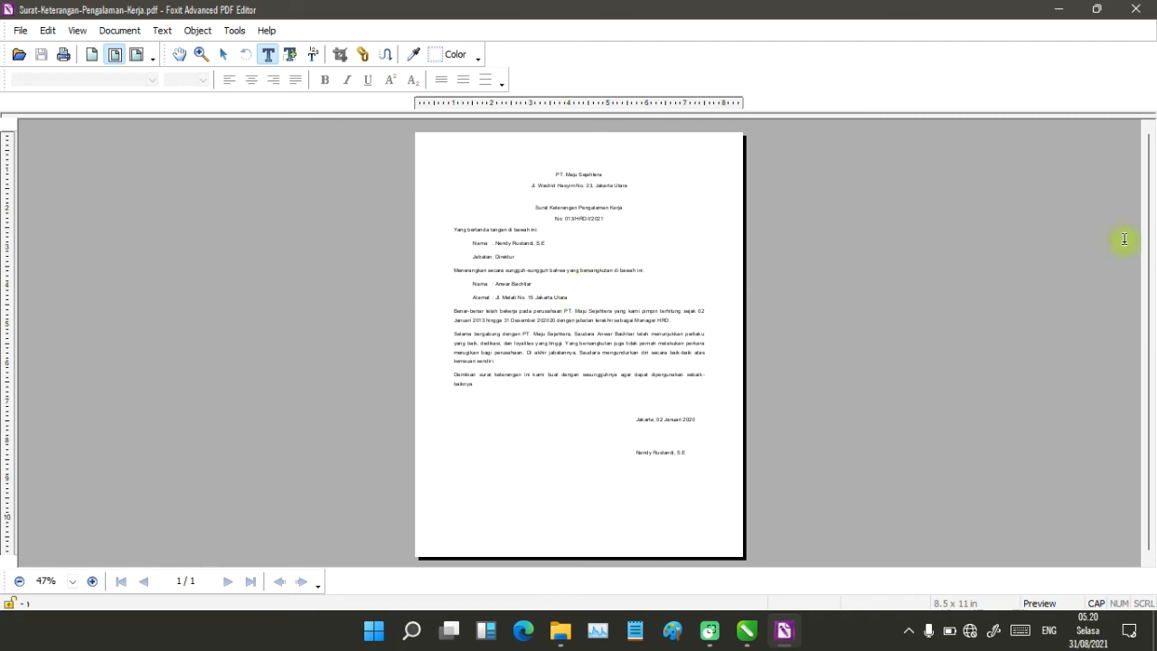
# - Zoom in on the letter page and examine its text down to the signature area under the date
pyautogui.scroll(-1, 1145, 227)
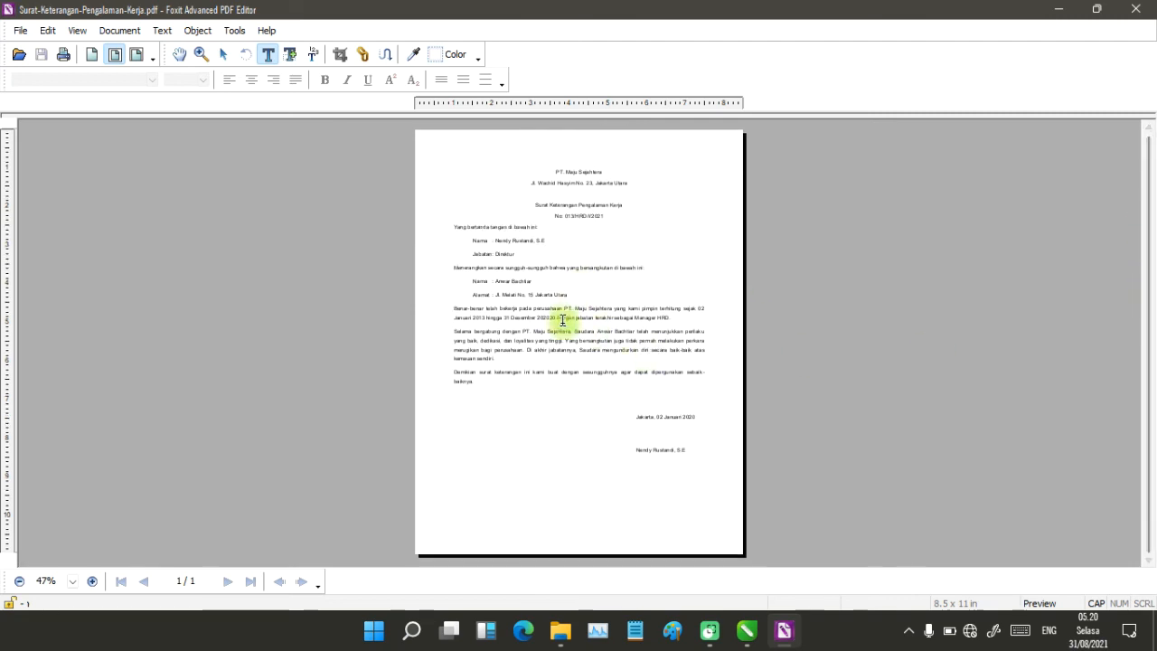
pyautogui.scroll(1, 563, 320)
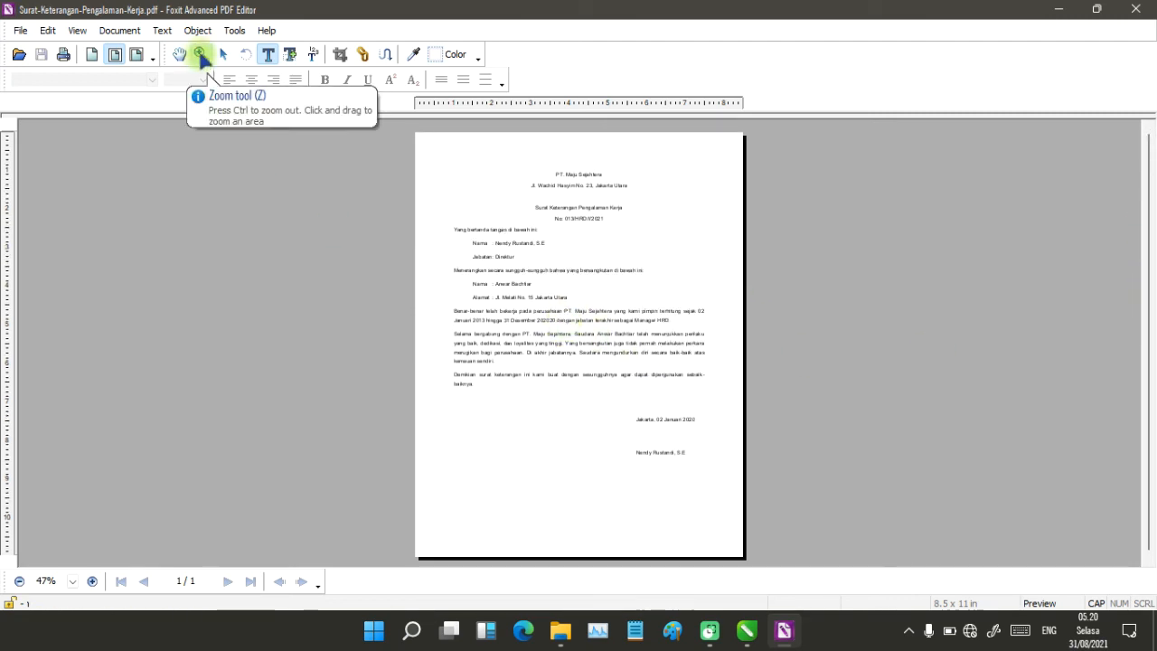
pyautogui.click(200, 55)
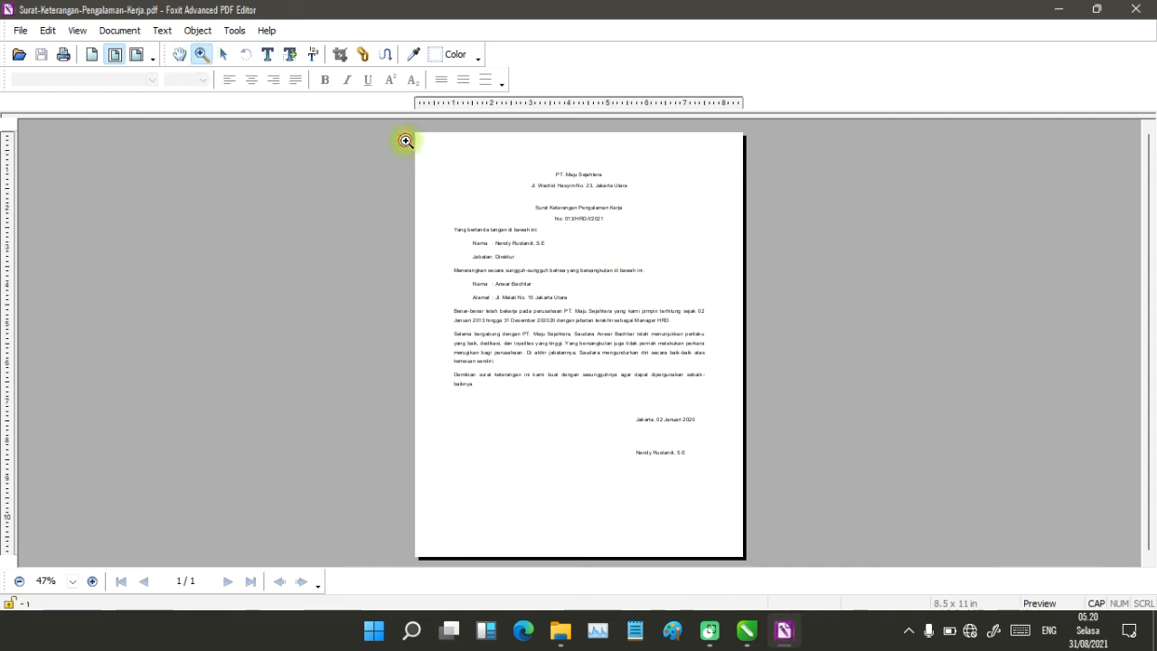
pyautogui.moveTo(406, 141); pyautogui.dragTo(780, 540)
pyautogui.moveTo(770, 538); pyautogui.dragTo(769, 537)
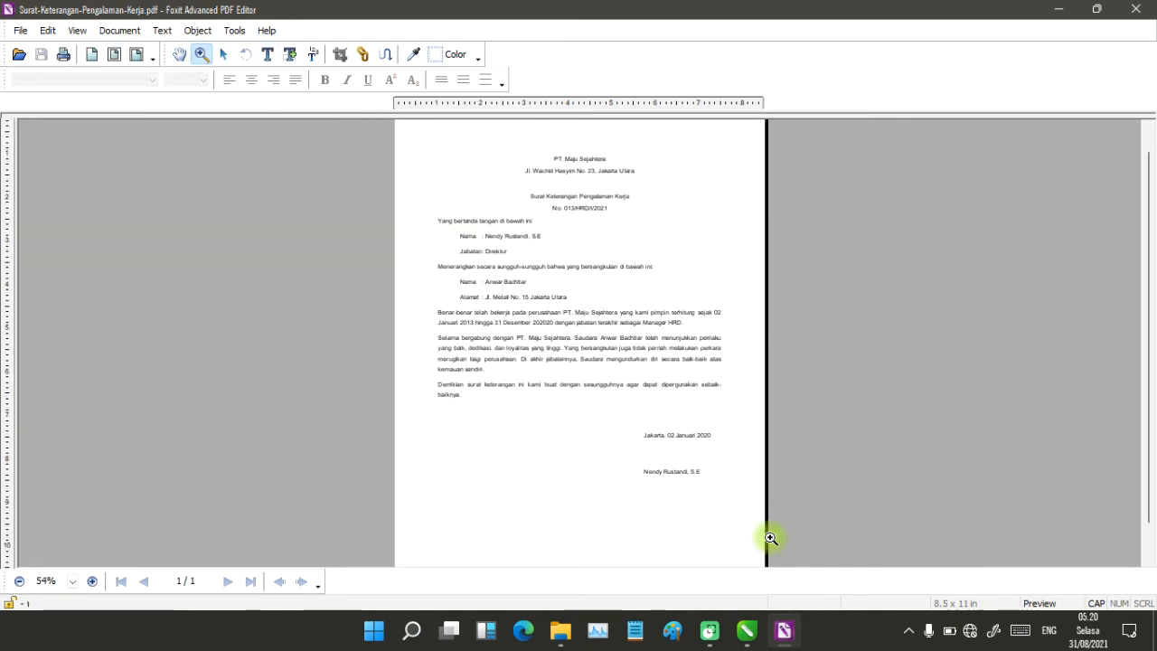
pyautogui.scroll(-2, 587, 372)
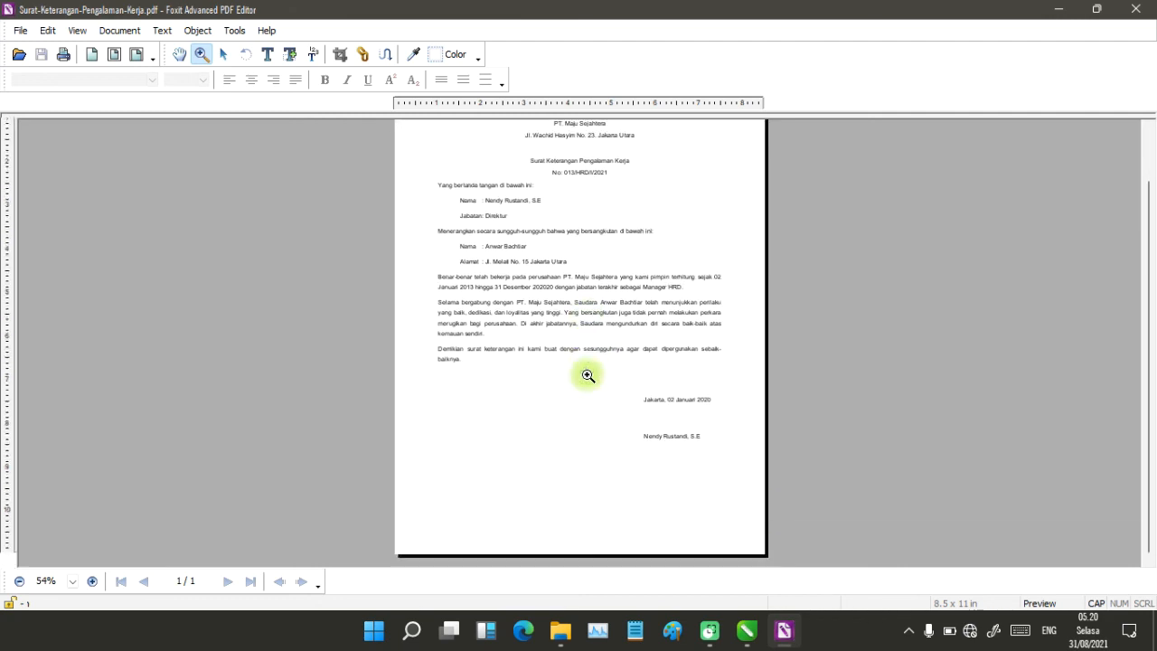
pyautogui.scroll(2, 587, 372)
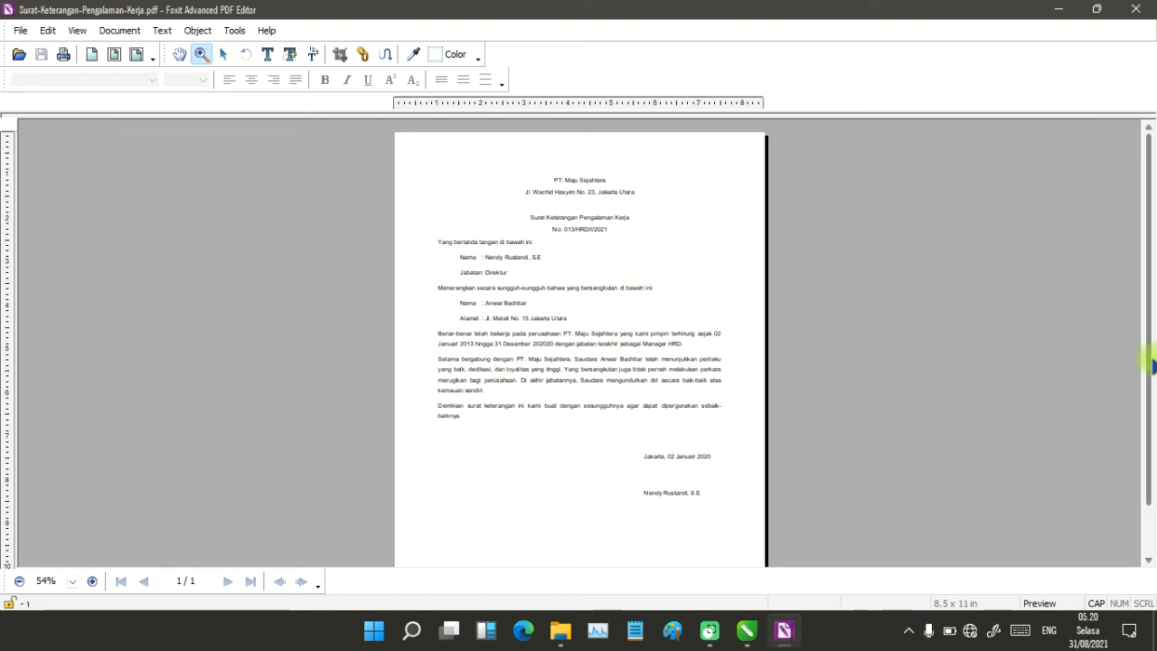
pyautogui.moveTo(1153, 365)
pyautogui.mouseDown()
pyautogui.moveTo(1153, 396)
pyautogui.moveTo(1153, 372)
pyautogui.mouseUp()
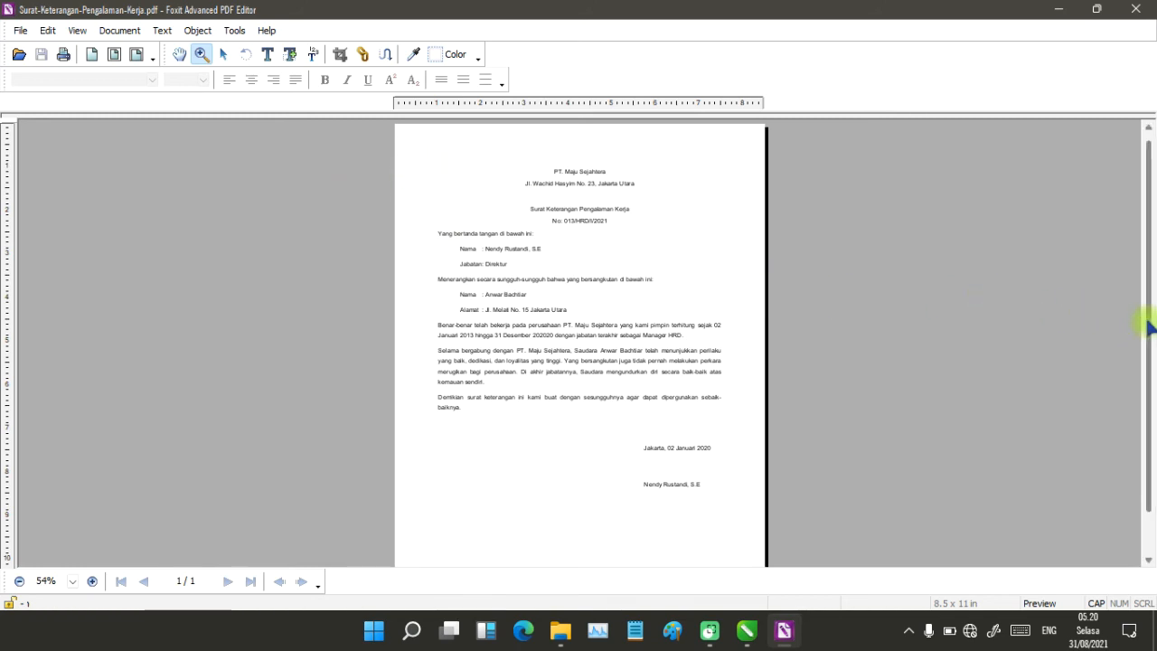
pyautogui.scroll(1, 1146, 321)
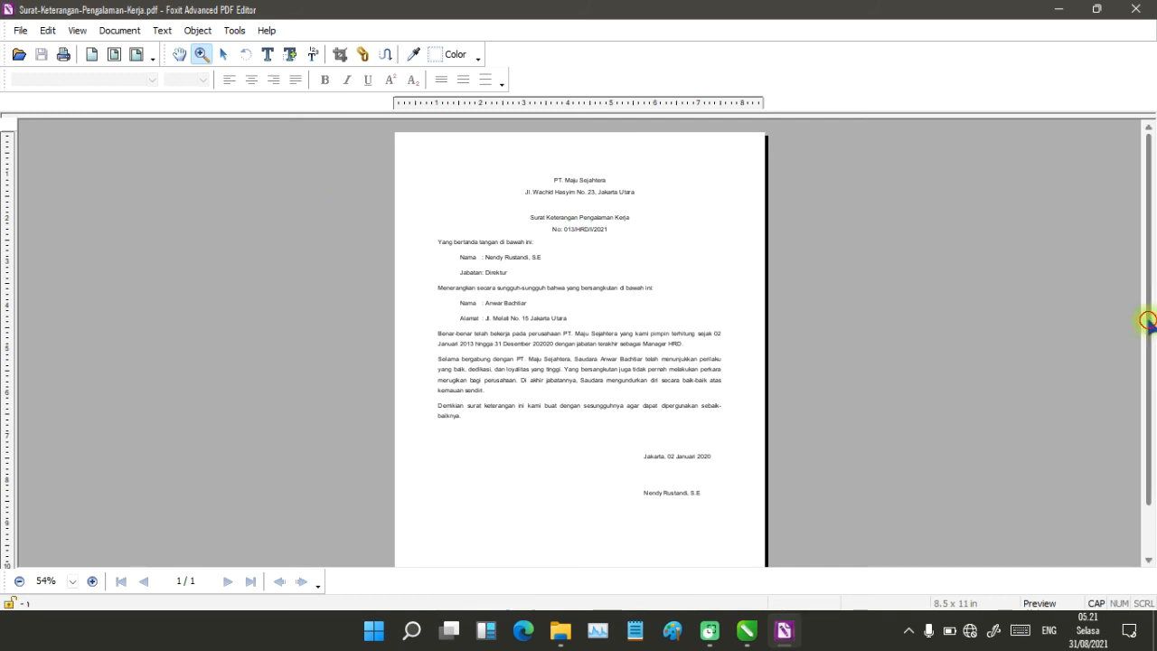
pyautogui.moveTo(1147, 320)
pyautogui.mouseDown()
pyautogui.moveTo(1150, 356)
pyautogui.moveTo(1152, 335)
pyautogui.mouseUp()
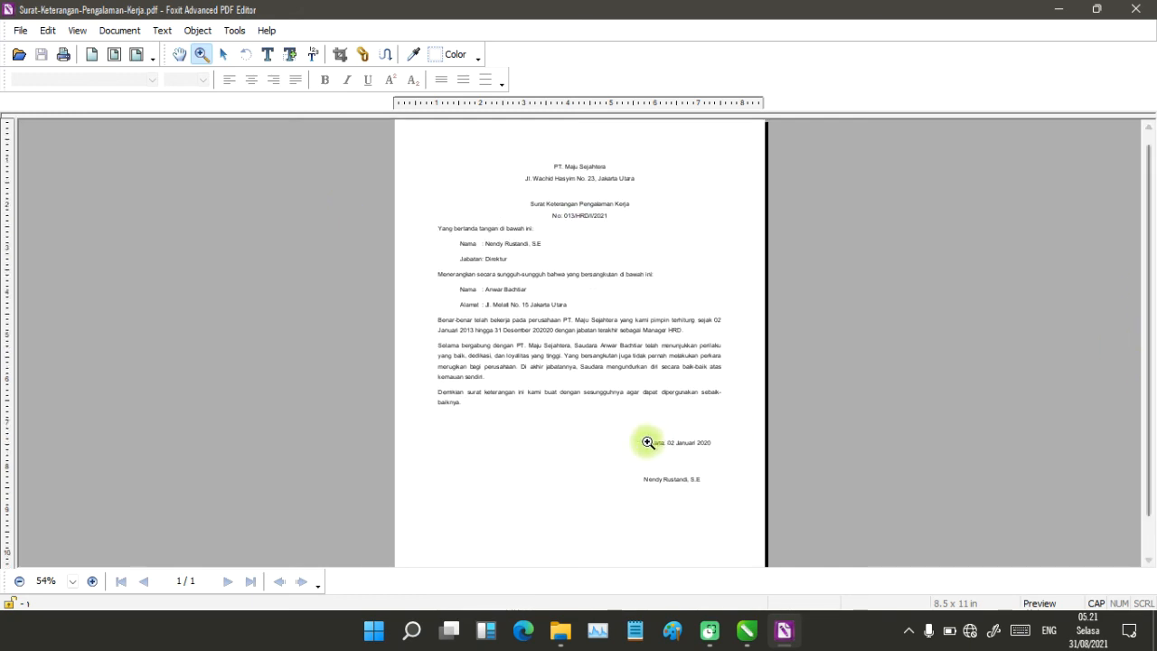
pyautogui.moveTo(551, 413)
pyautogui.mouseDown()
pyautogui.moveTo(656, 484)
pyautogui.moveTo(815, 531)
pyautogui.mouseUp()
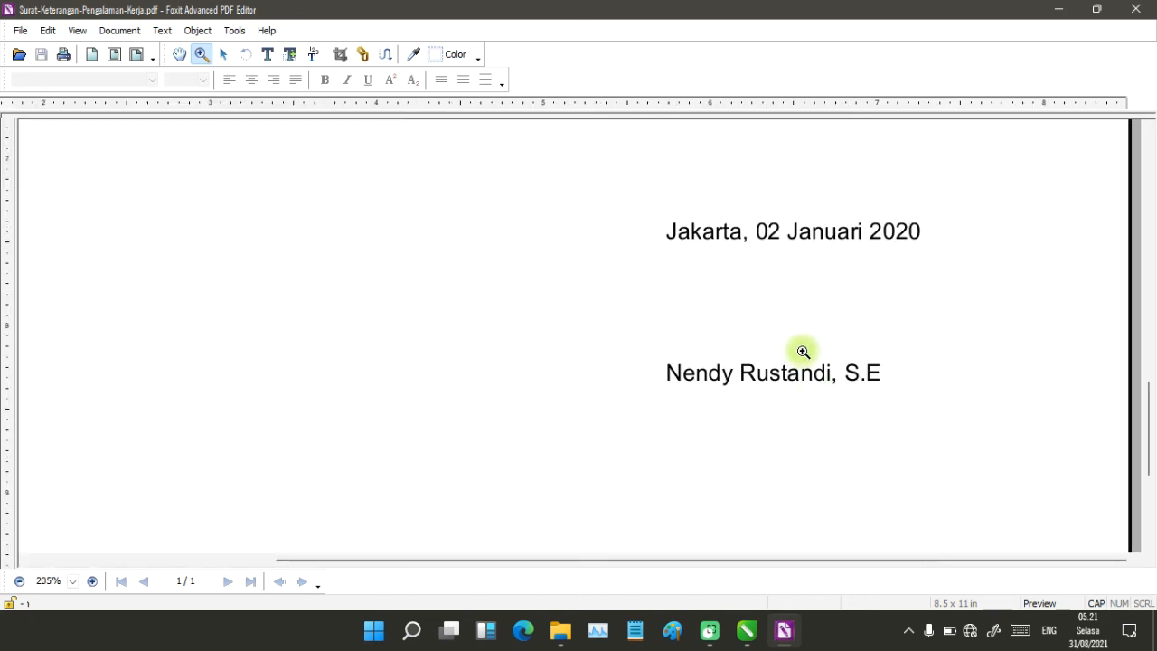
pyautogui.scroll(1, 803, 352)
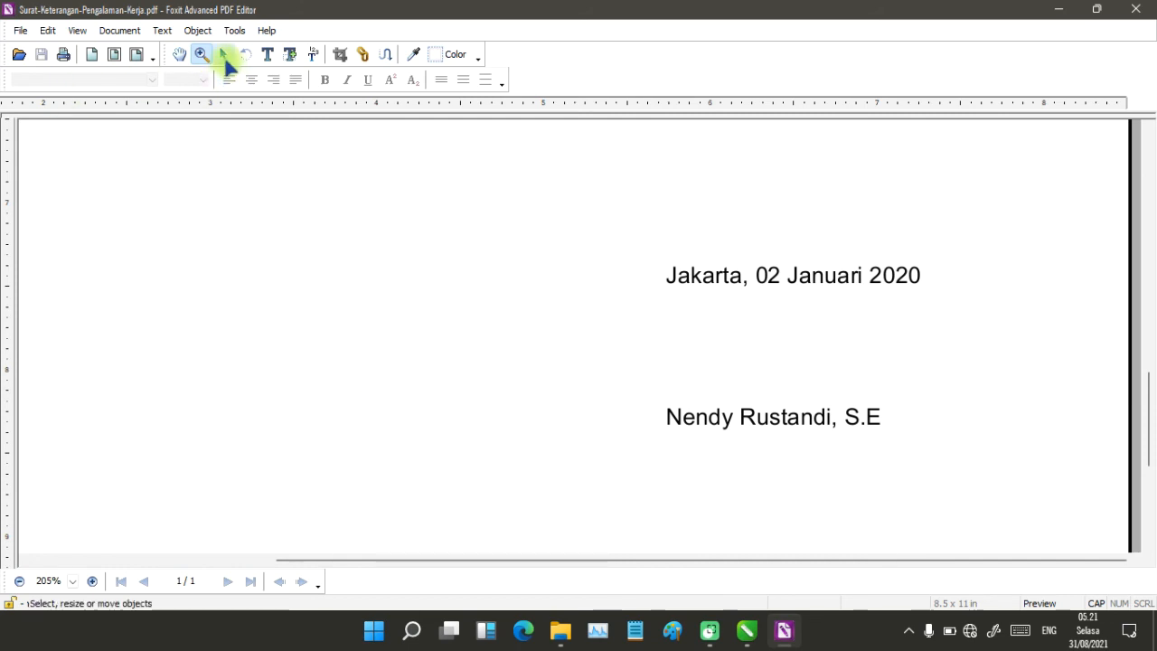
pyautogui.click(223, 56)
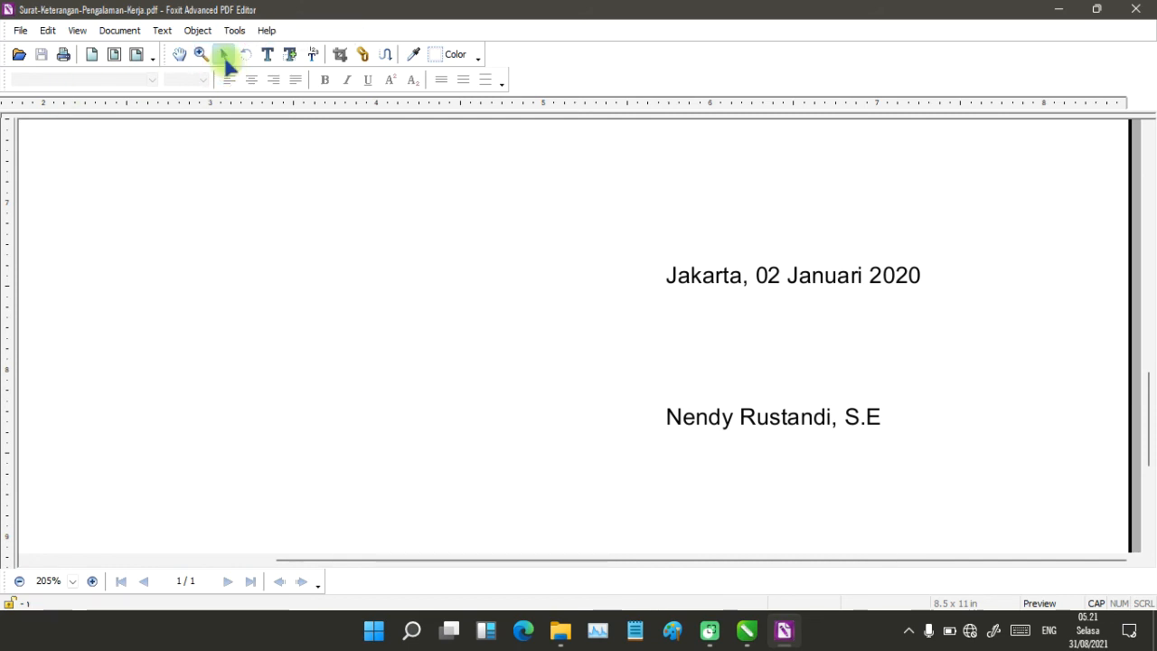
pyautogui.click(290, 56)
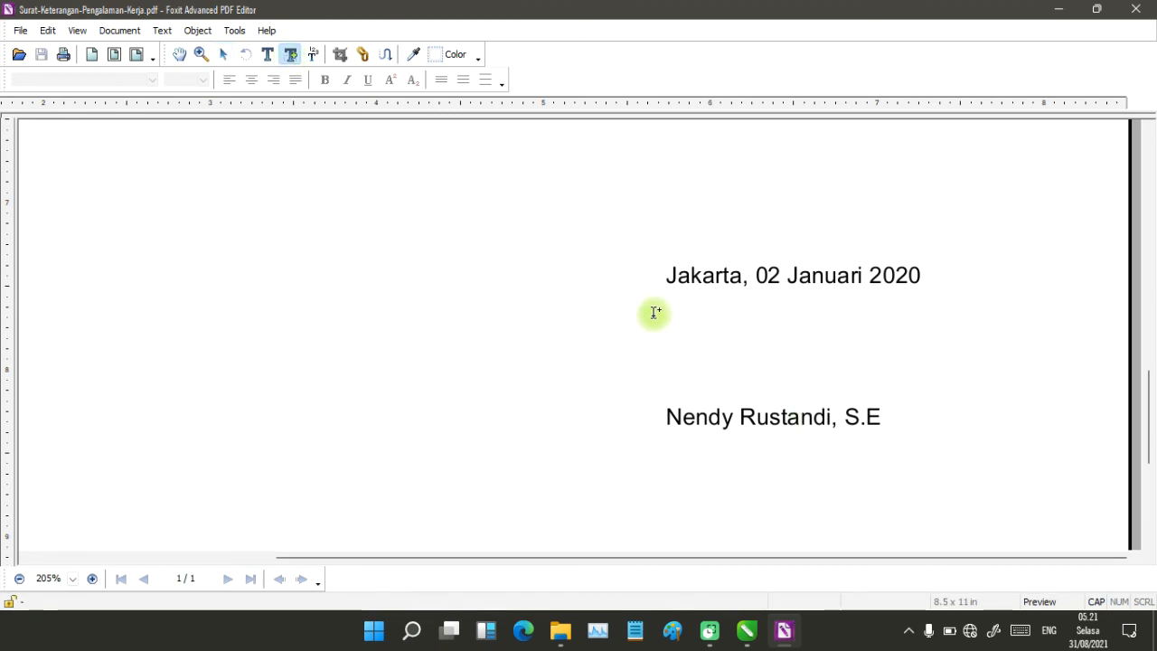
pyautogui.click(650, 277)
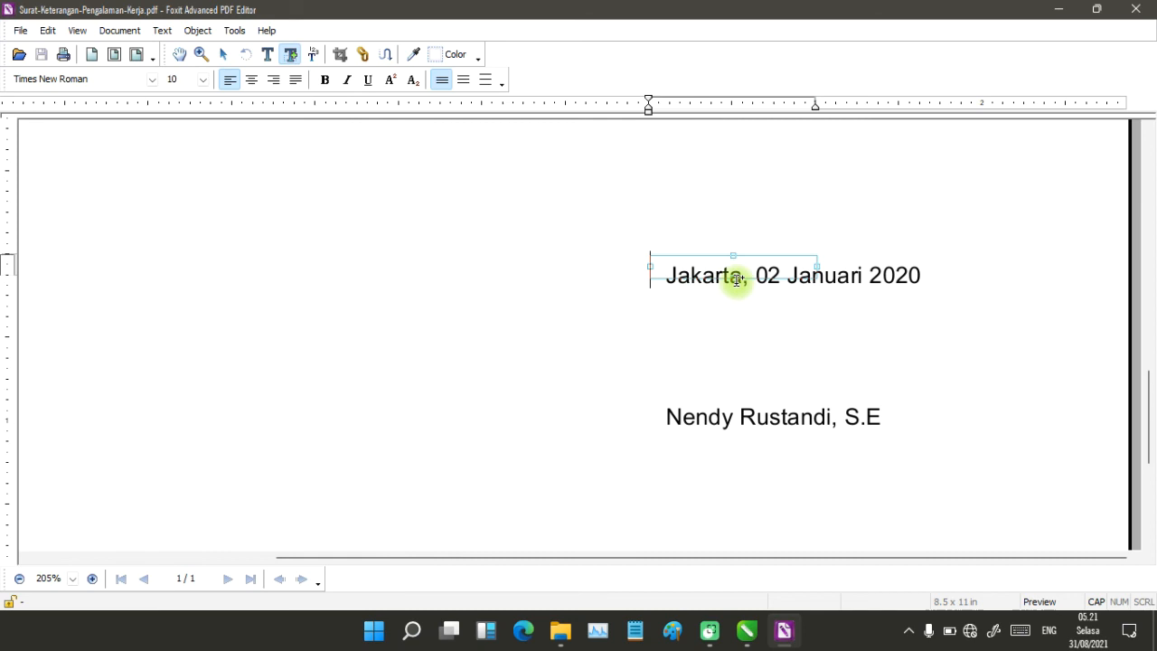
pyautogui.moveTo(737, 280); pyautogui.dragTo(762, 436)
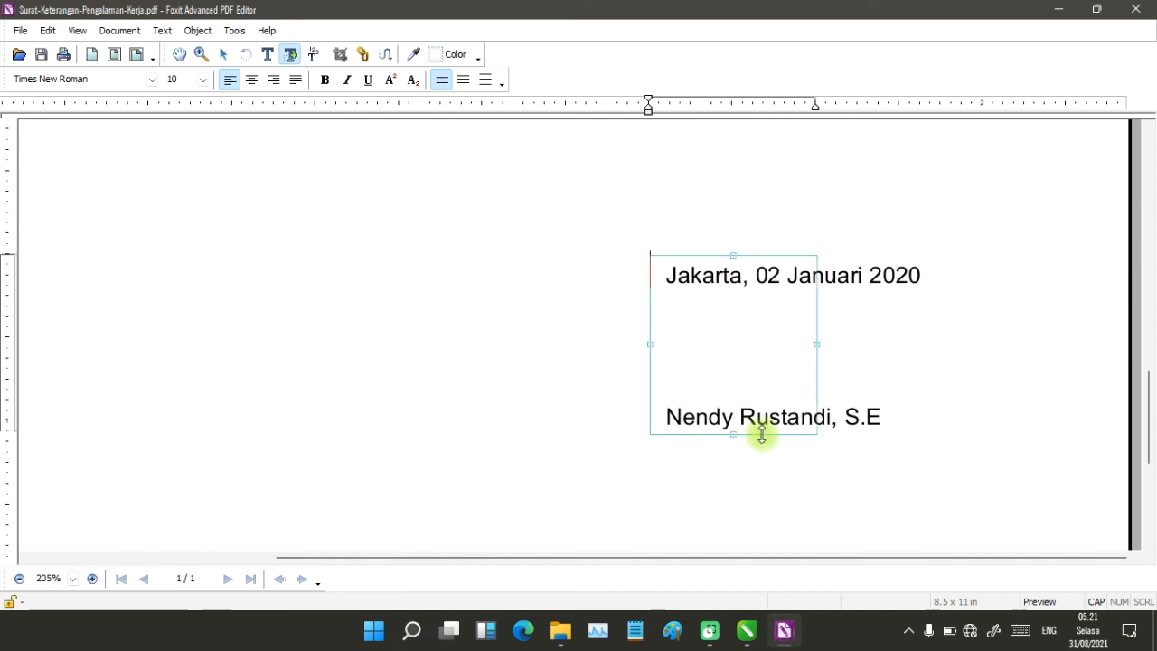
pyautogui.moveTo(816, 344); pyautogui.dragTo(950, 345)
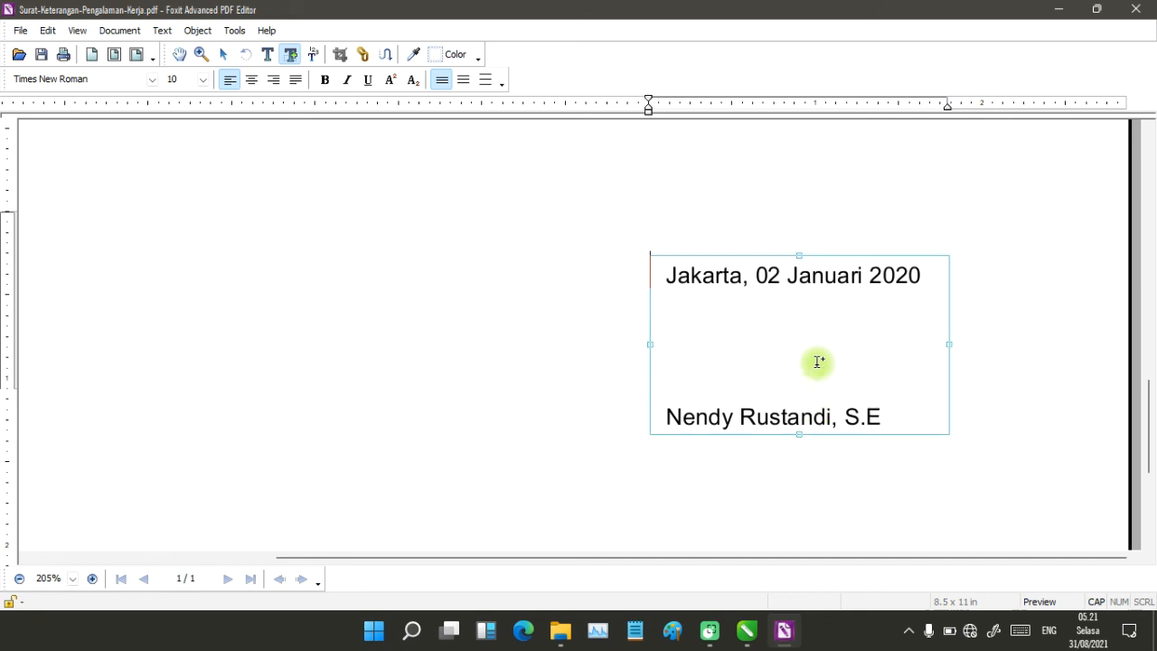
pyautogui.click(201, 55)
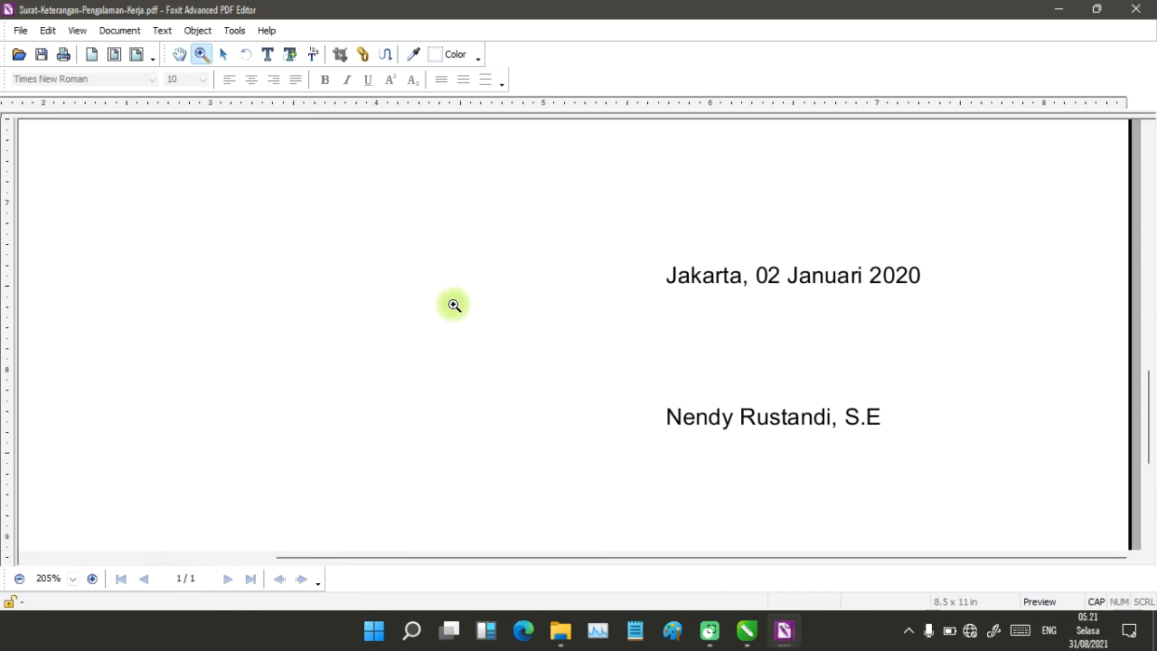
# - Switch to File Explorer, insert DUPLIKAT.png from the Desktop folder onto the letter page, and close the File Explorer window
pyautogui.click(19, 578)
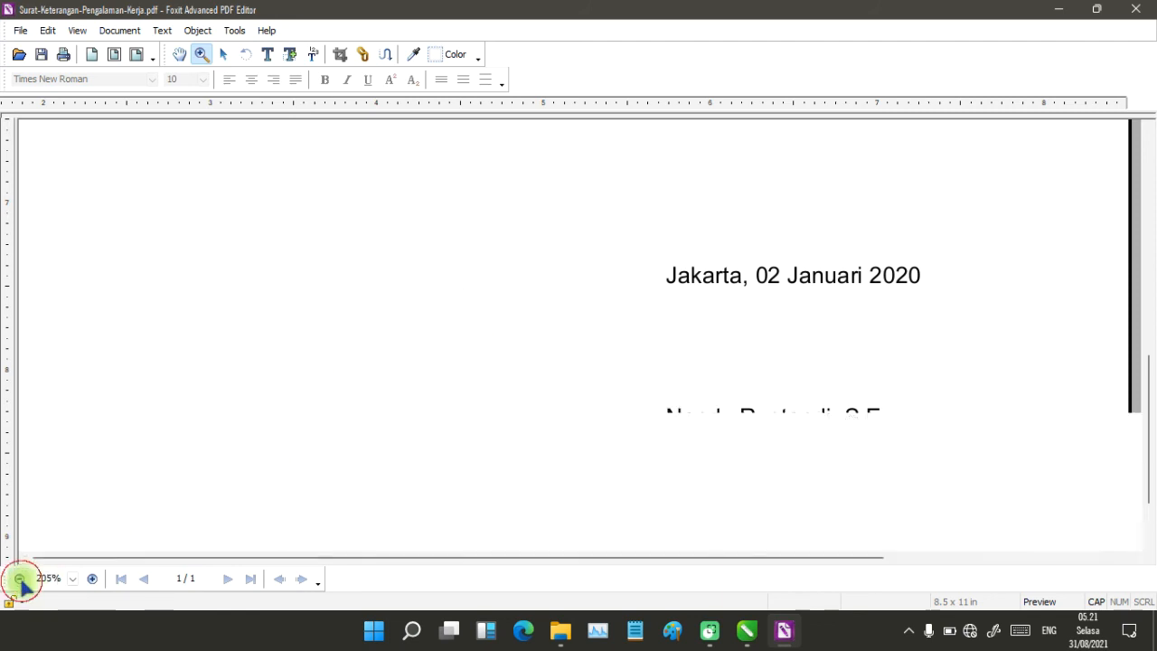
pyautogui.click(19, 579)
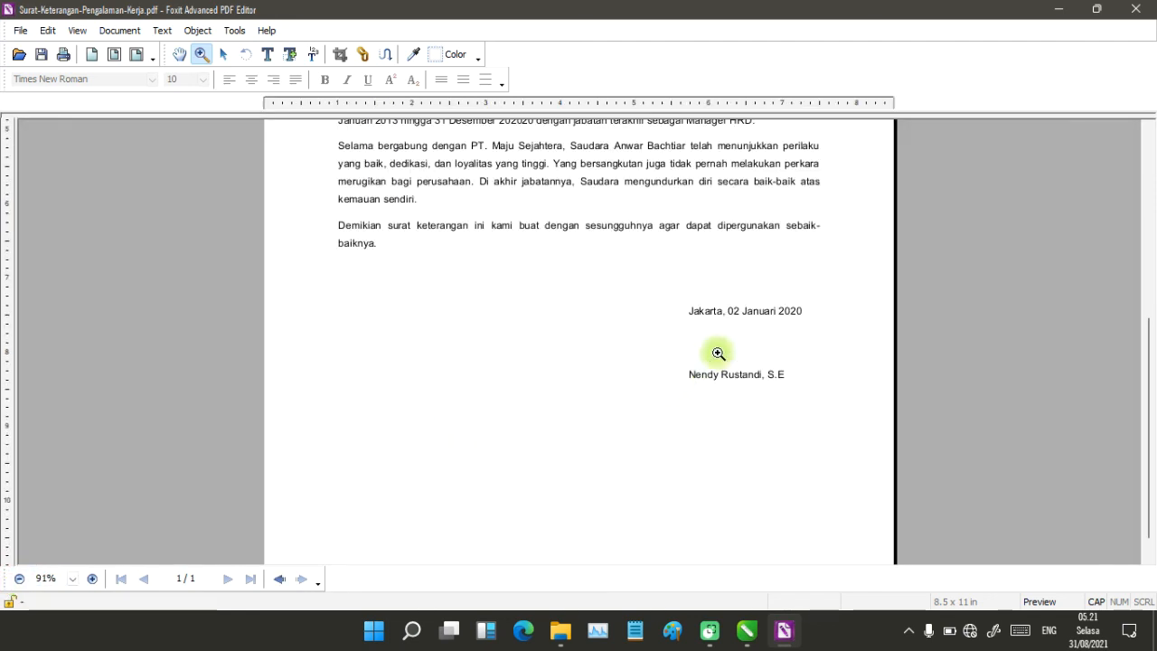
pyautogui.moveTo(561, 630)
pyautogui.click(556, 538)
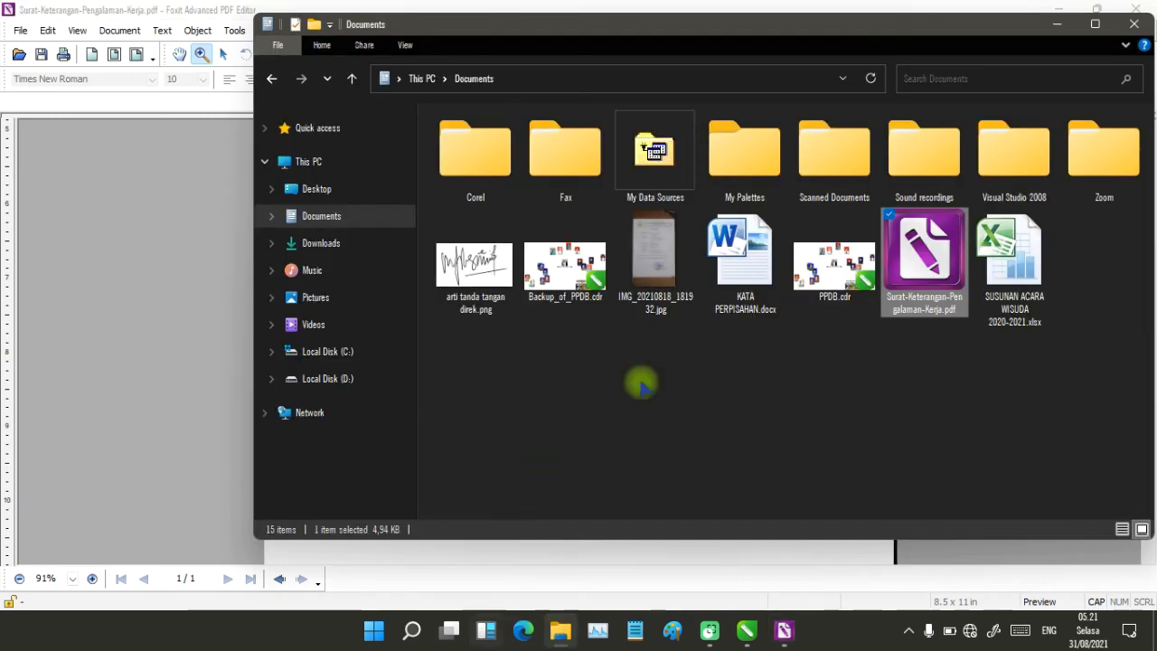
pyautogui.click(331, 195)
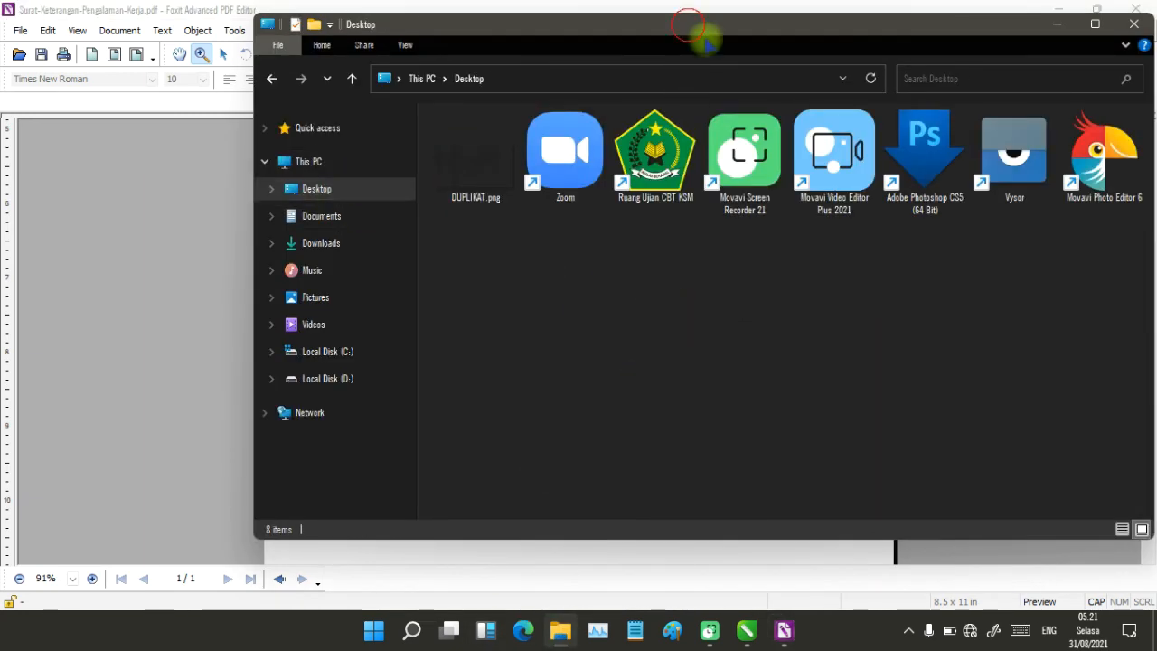
pyautogui.moveTo(706, 38); pyautogui.dragTo(798, 101)
pyautogui.click(569, 246)
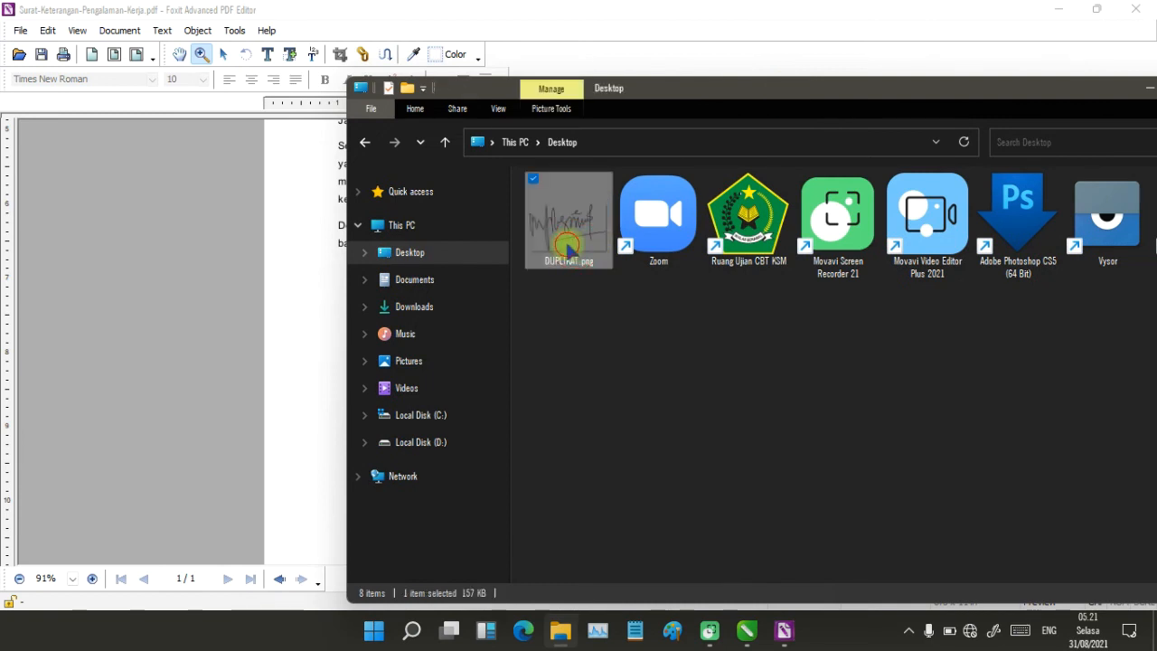
pyautogui.moveTo(568, 245); pyautogui.dragTo(288, 307)
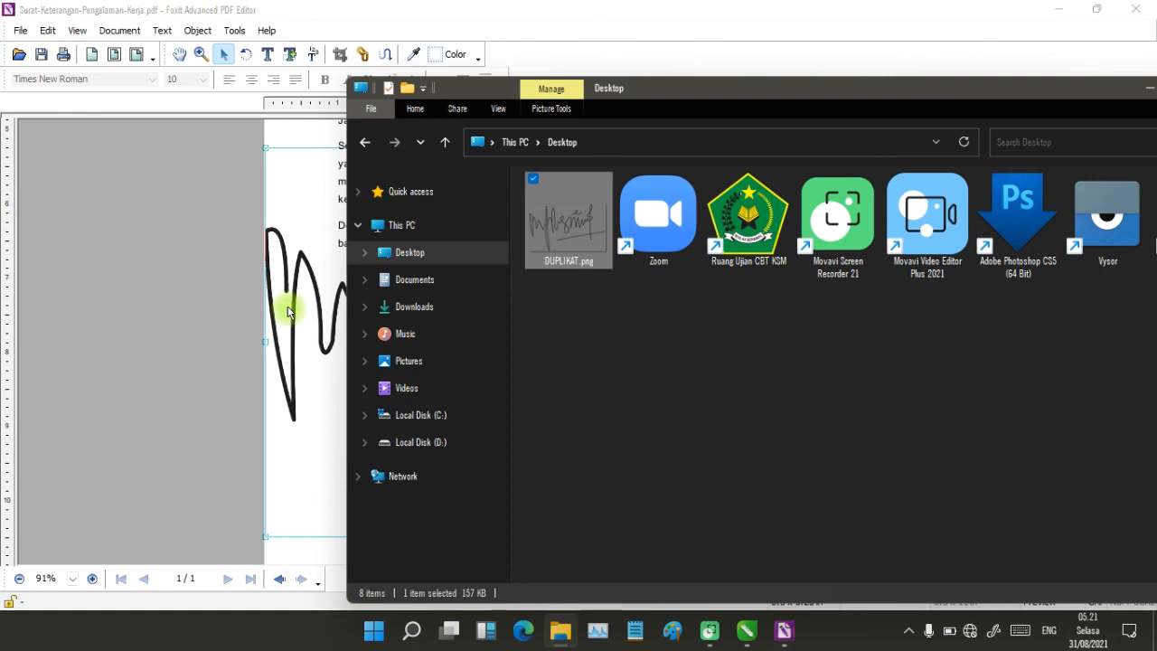
pyautogui.moveTo(1054, 93); pyautogui.dragTo(829, 87)
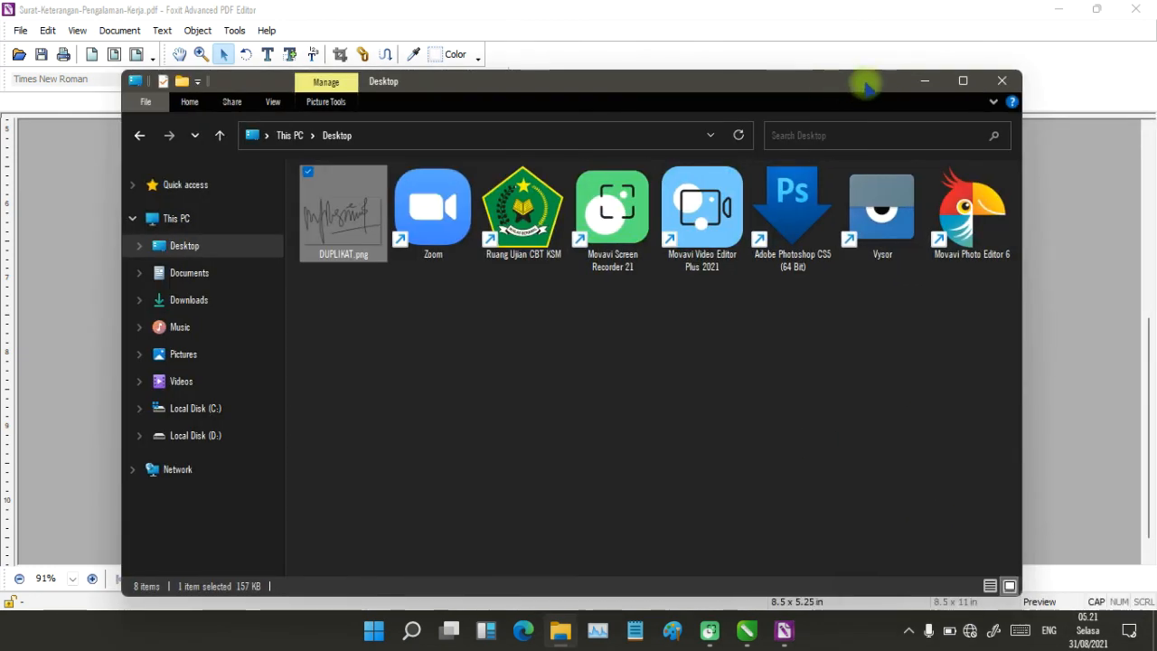
pyautogui.click(1002, 83)
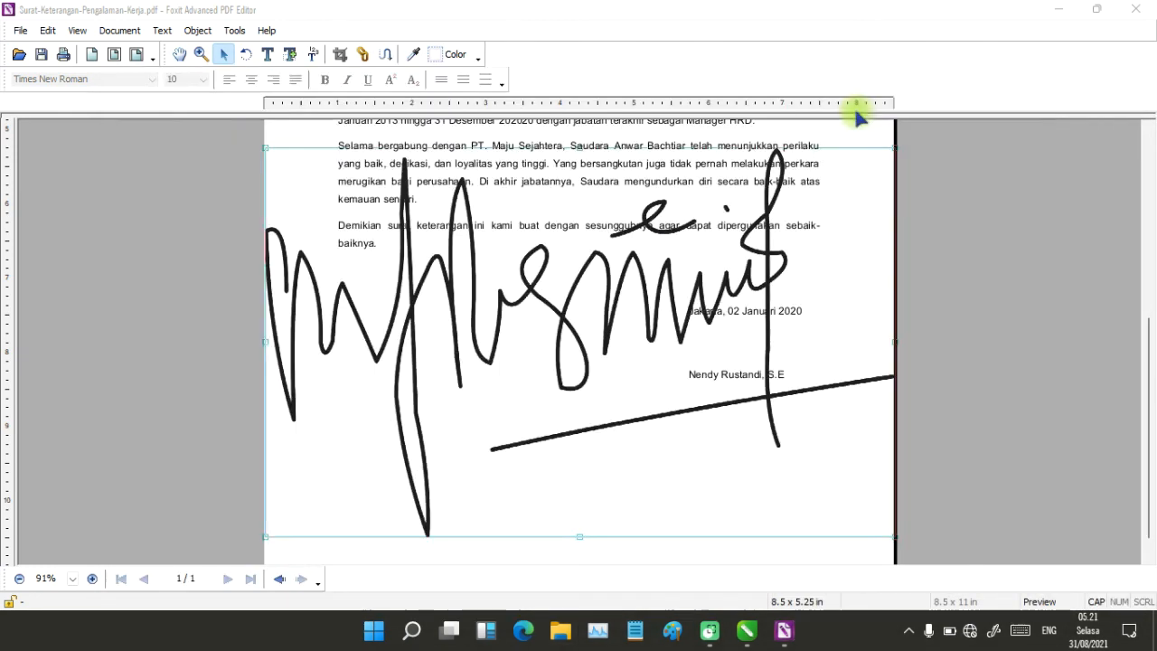
# - Shrink the inserted signature image to about 2.05 x 0.87 in, keeping its lower corner at the page's left edge
pyautogui.click(707, 321)
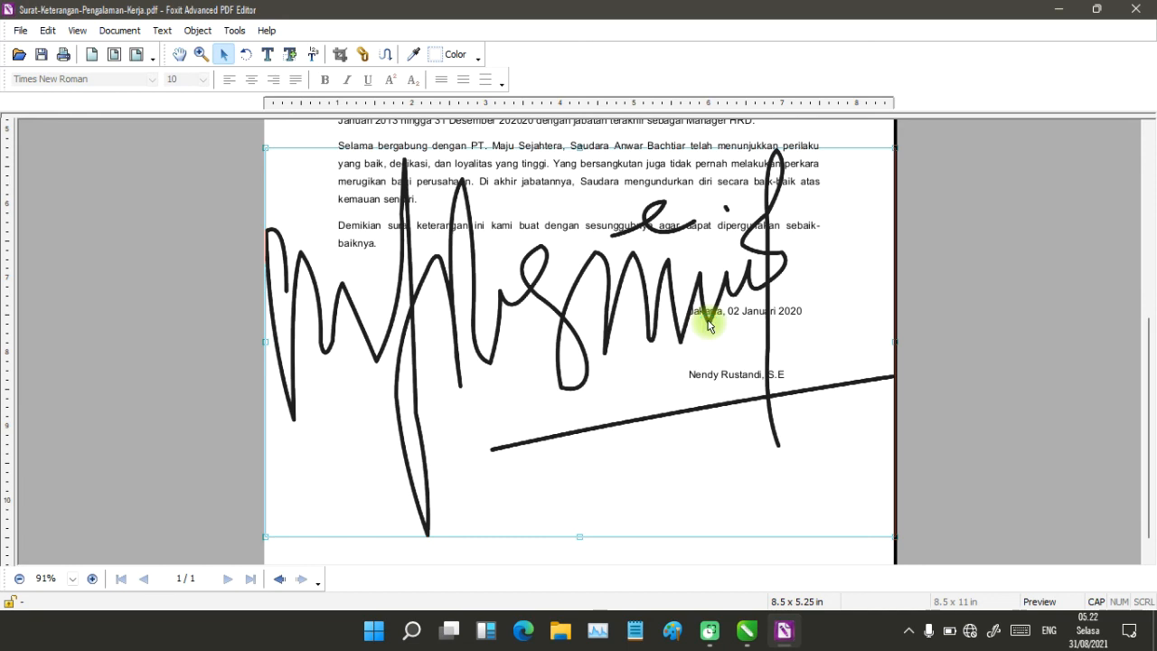
pyautogui.scroll(-1, 710, 326)
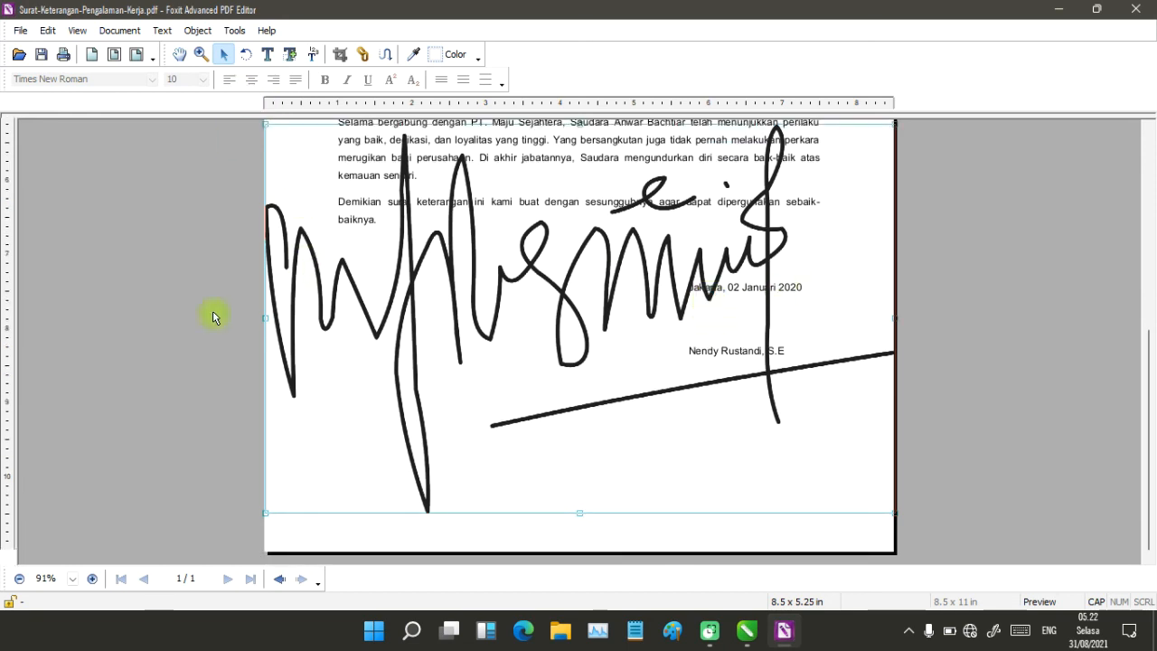
pyautogui.click(19, 579)
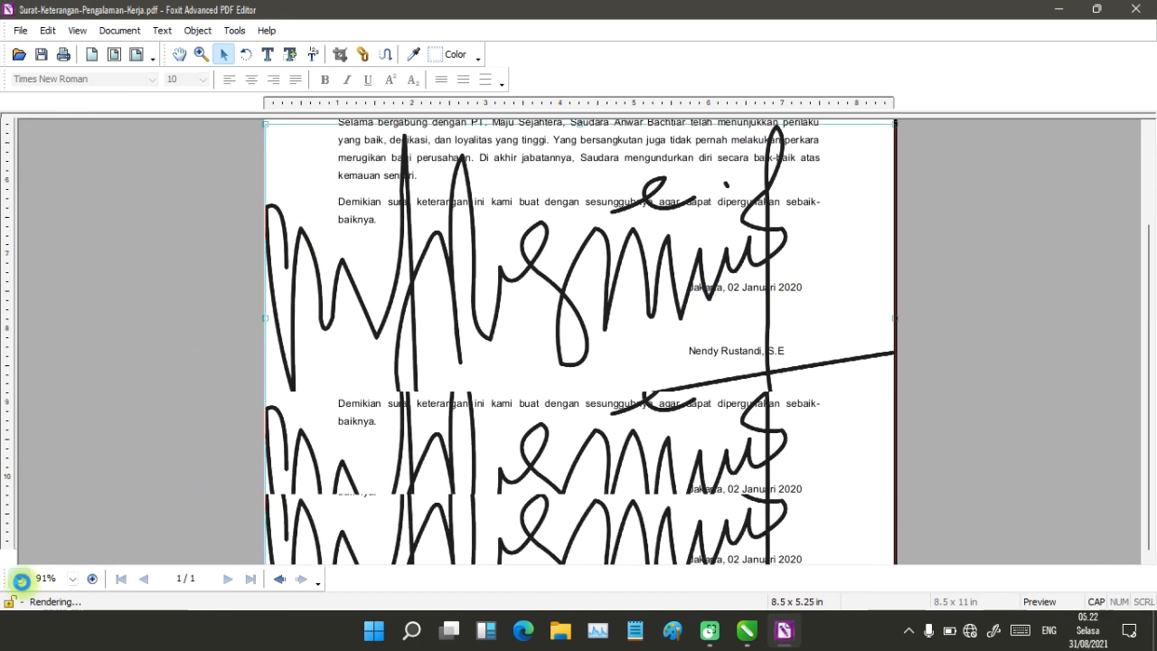
pyautogui.click(19, 578)
pyautogui.click(19, 579)
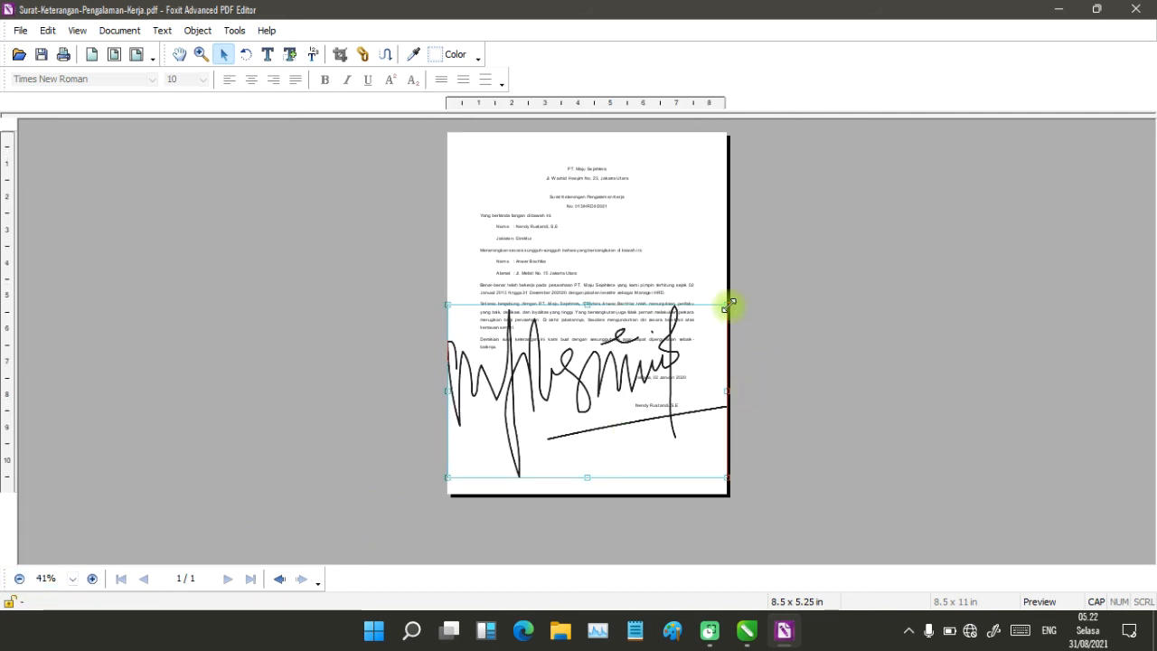
pyautogui.moveTo(729, 306)
pyautogui.mouseDown()
pyautogui.moveTo(783, 323)
pyautogui.moveTo(641, 406)
pyautogui.moveTo(601, 398)
pyautogui.moveTo(557, 414)
pyautogui.moveTo(517, 450)
pyautogui.mouseUp()
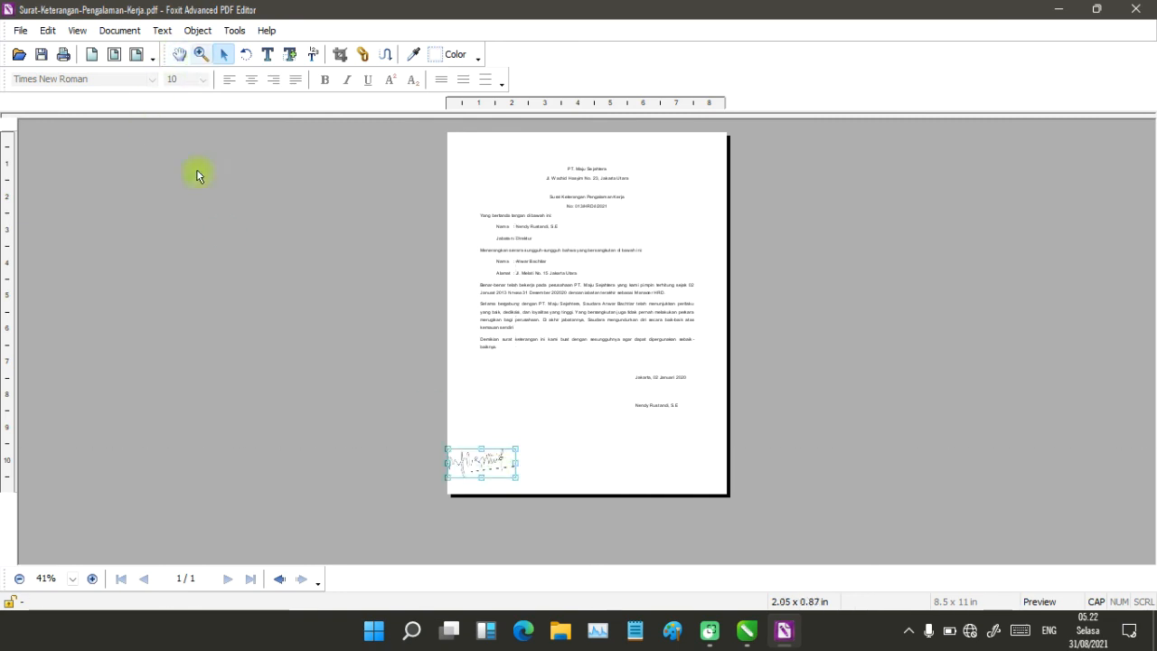
# - Move the signature image into the gap between the date line and the signer's name, and deselect it
pyautogui.click(92, 579)
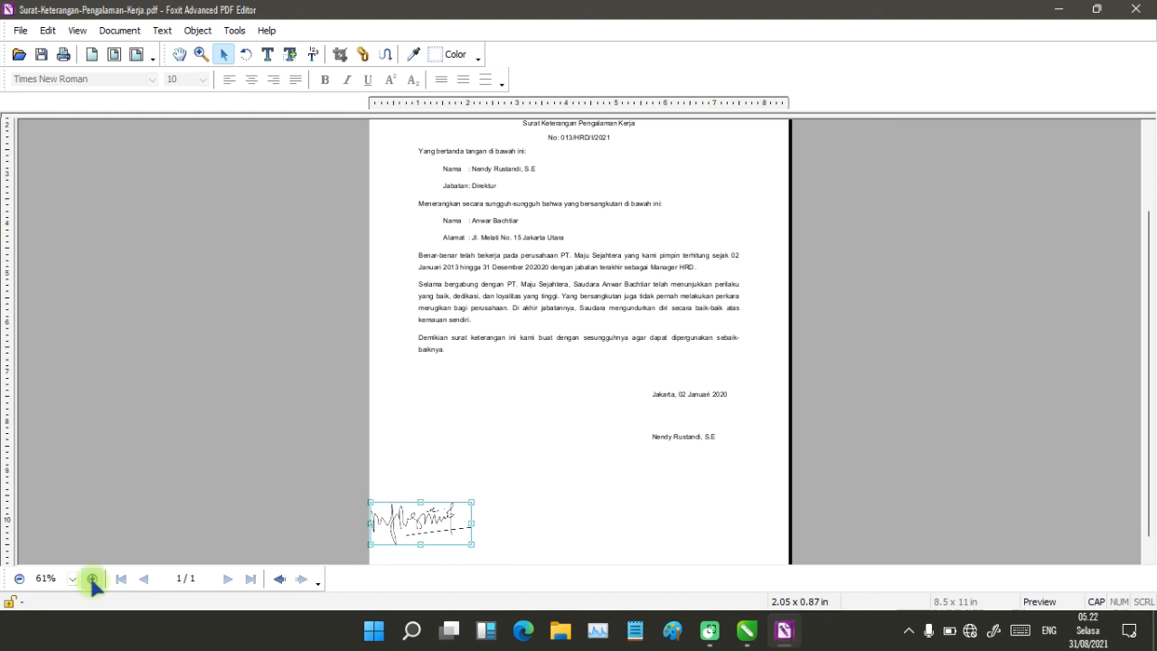
pyautogui.moveTo(431, 526)
pyautogui.mouseDown()
pyautogui.moveTo(452, 506)
pyautogui.moveTo(659, 451)
pyautogui.moveTo(689, 416)
pyautogui.mouseUp()
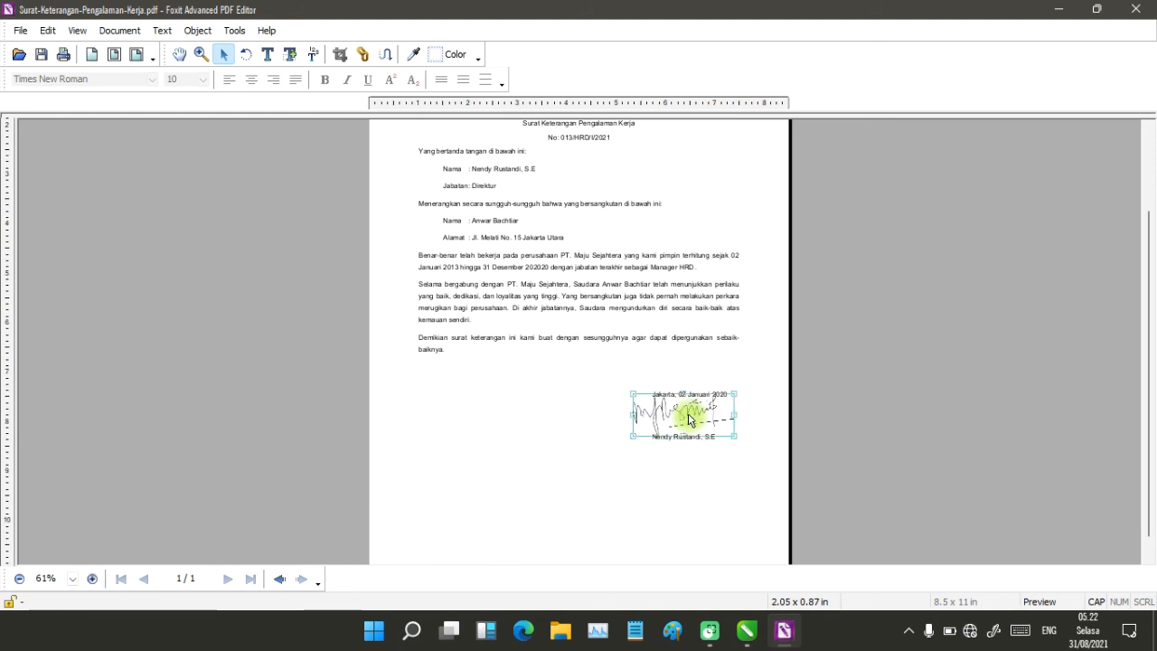
pyautogui.click(93, 580)
pyautogui.click(93, 581)
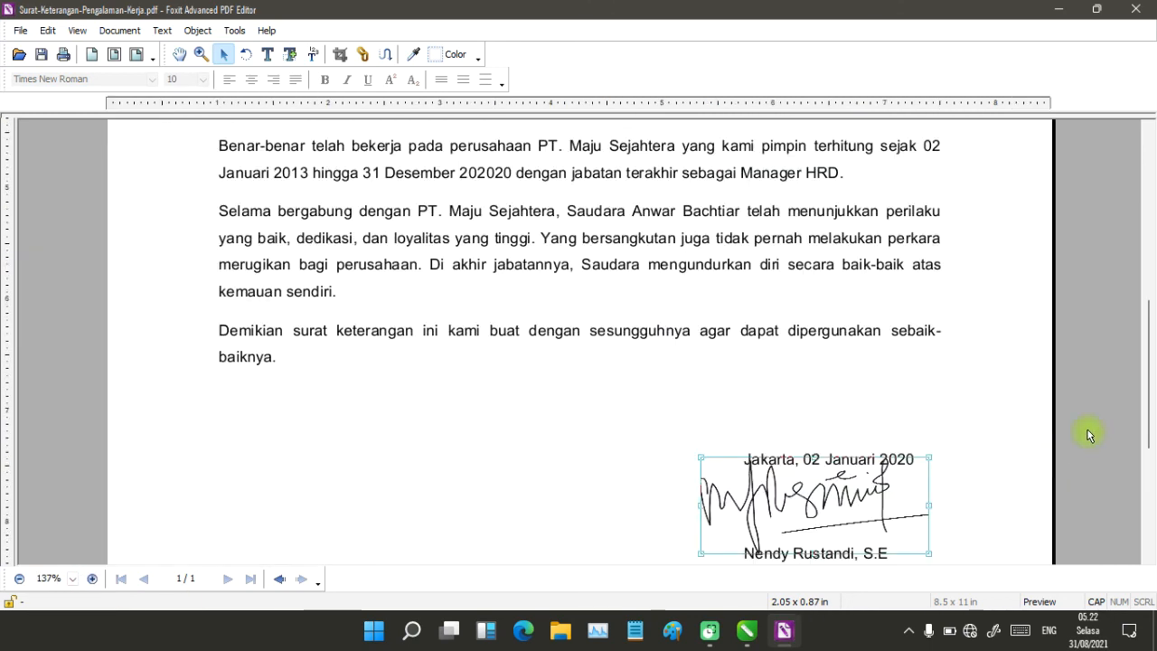
pyautogui.scroll(-3, 1151, 434)
pyautogui.scroll(-1, 1151, 434)
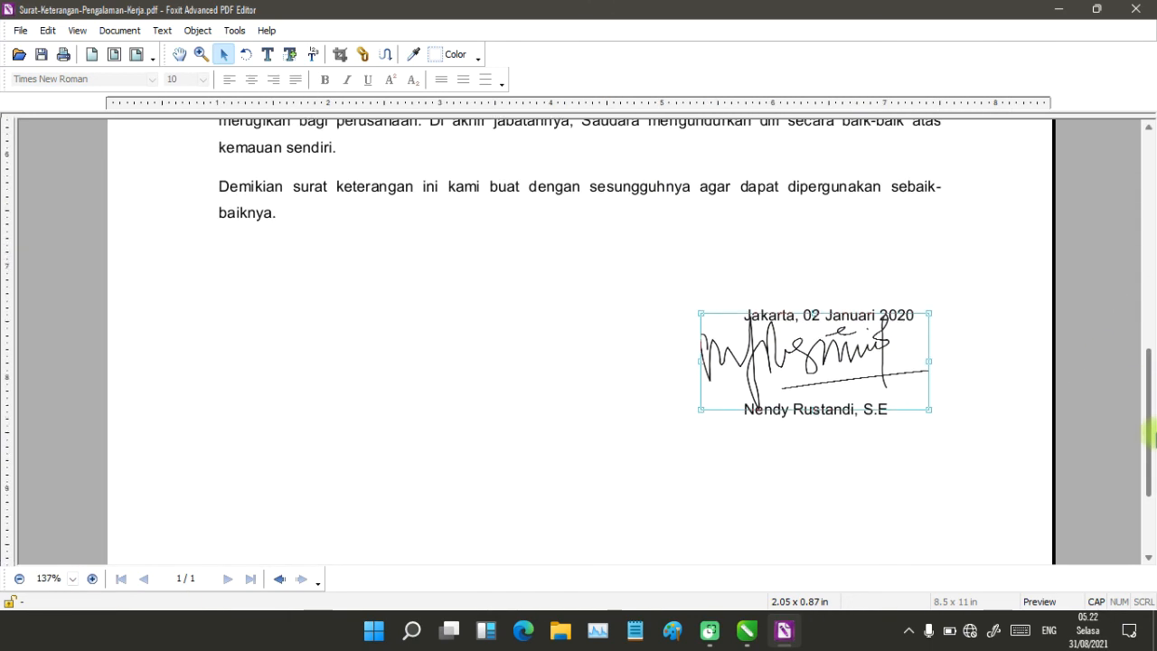
pyautogui.click(851, 362)
pyautogui.moveTo(862, 382); pyautogui.dragTo(891, 368)
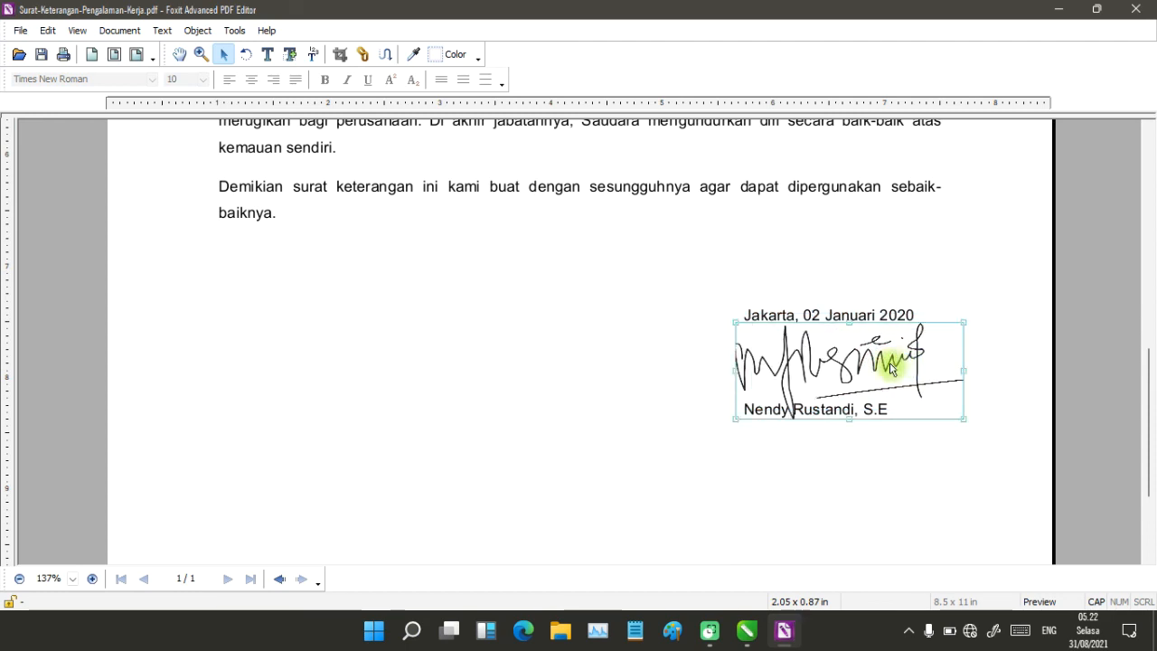
pyautogui.click(1023, 367)
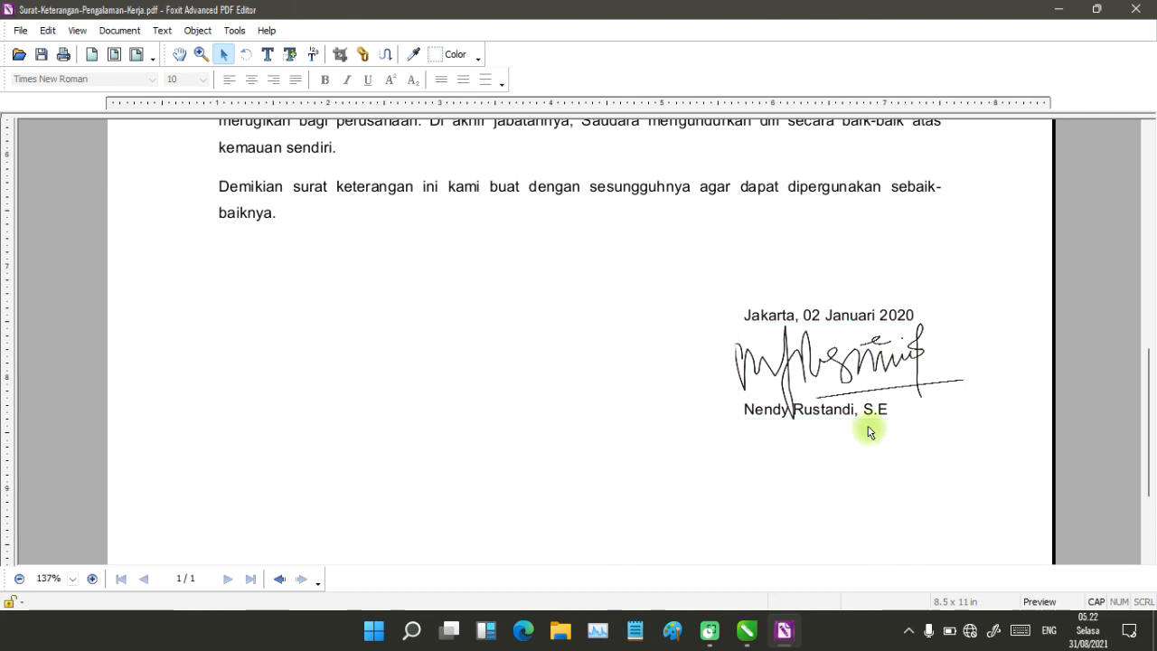
# - Check the signature's placement at the end of the letter and save the PDF
pyautogui.scroll(-1, 868, 431)
pyautogui.scroll(1, 852, 403)
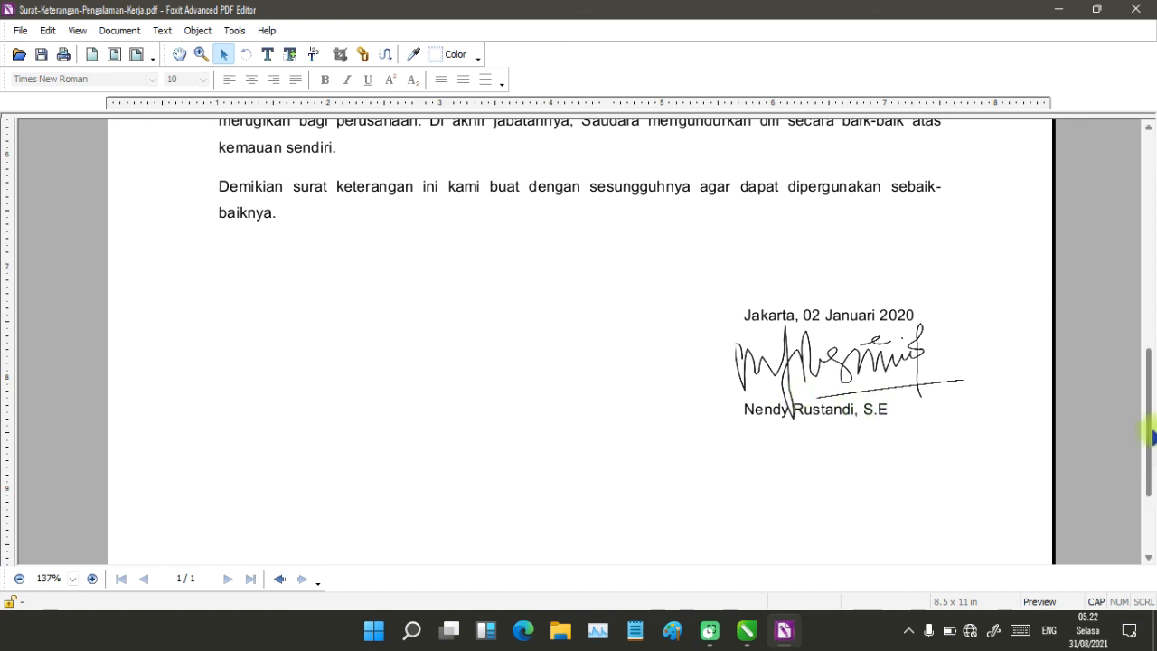
pyautogui.moveTo(1150, 432)
pyautogui.mouseDown()
pyautogui.moveTo(1149, 465)
pyautogui.moveTo(1154, 438)
pyautogui.mouseUp()
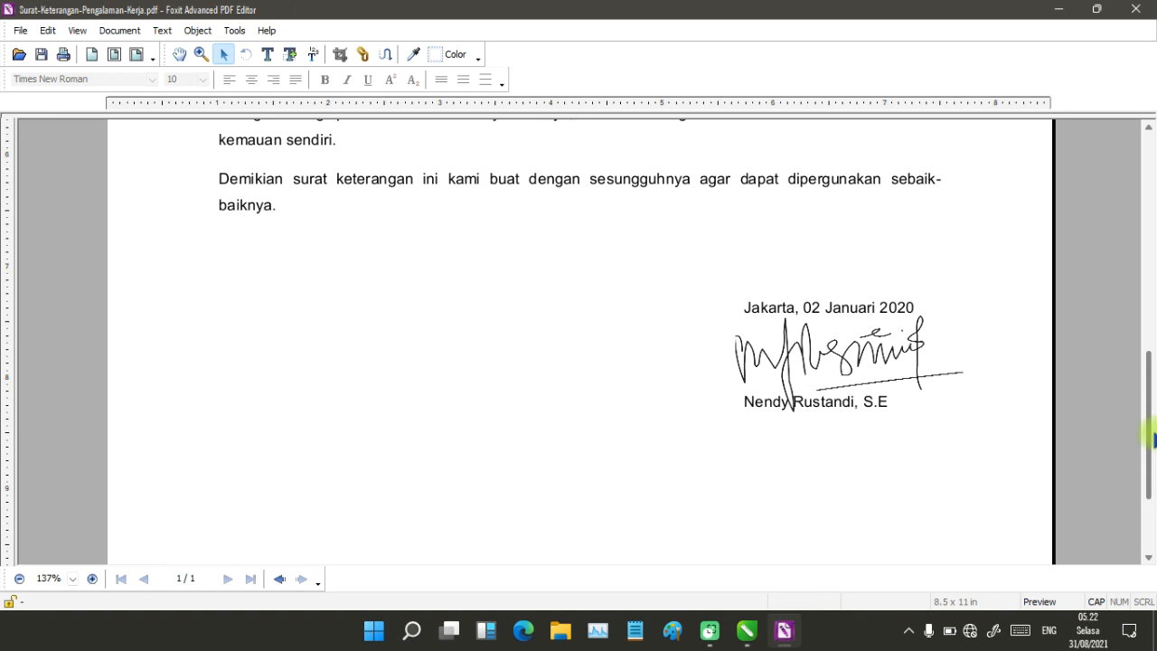
pyautogui.moveTo(1153, 438); pyautogui.dragTo(1153, 449)
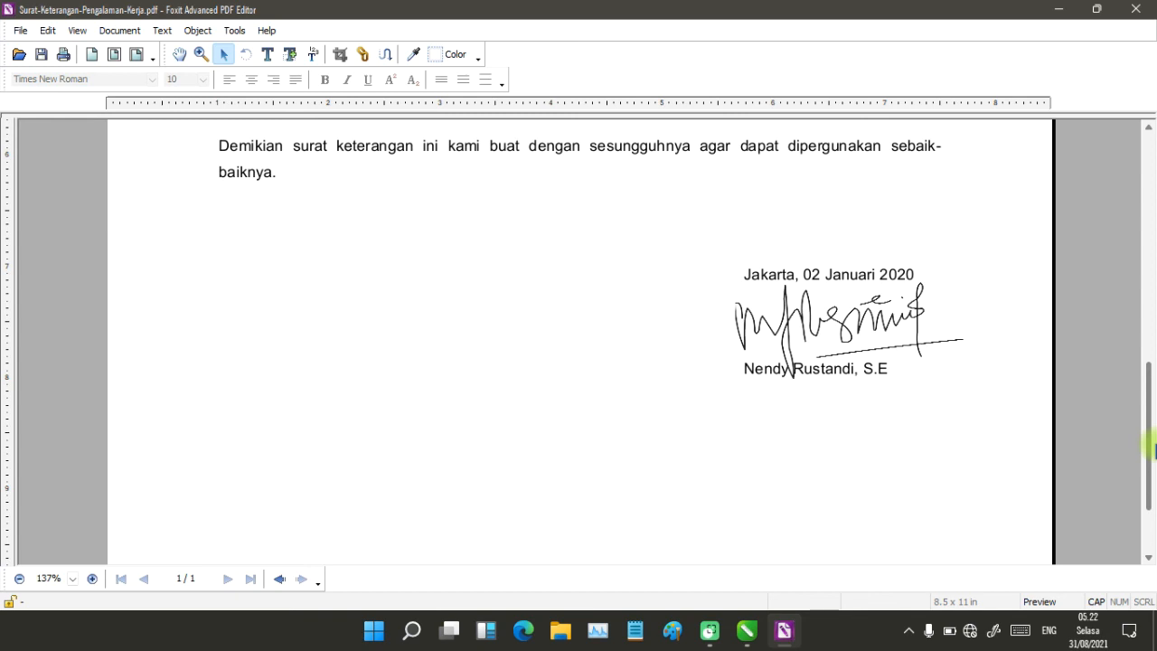
pyautogui.moveTo(1153, 448)
pyautogui.mouseDown()
pyautogui.moveTo(1147, 458)
pyautogui.moveTo(1148, 431)
pyautogui.mouseUp()
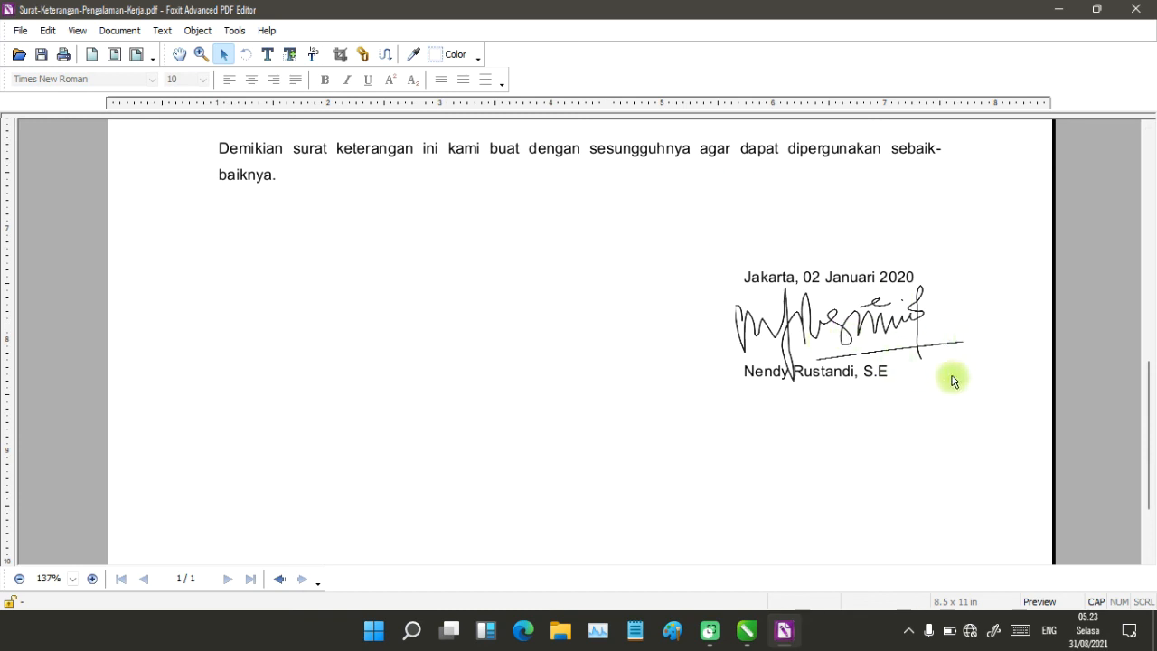
pyautogui.moveTo(1154, 427)
pyautogui.mouseDown()
pyautogui.moveTo(1153, 364)
pyautogui.moveTo(1154, 441)
pyautogui.moveTo(1154, 422)
pyautogui.mouseUp()
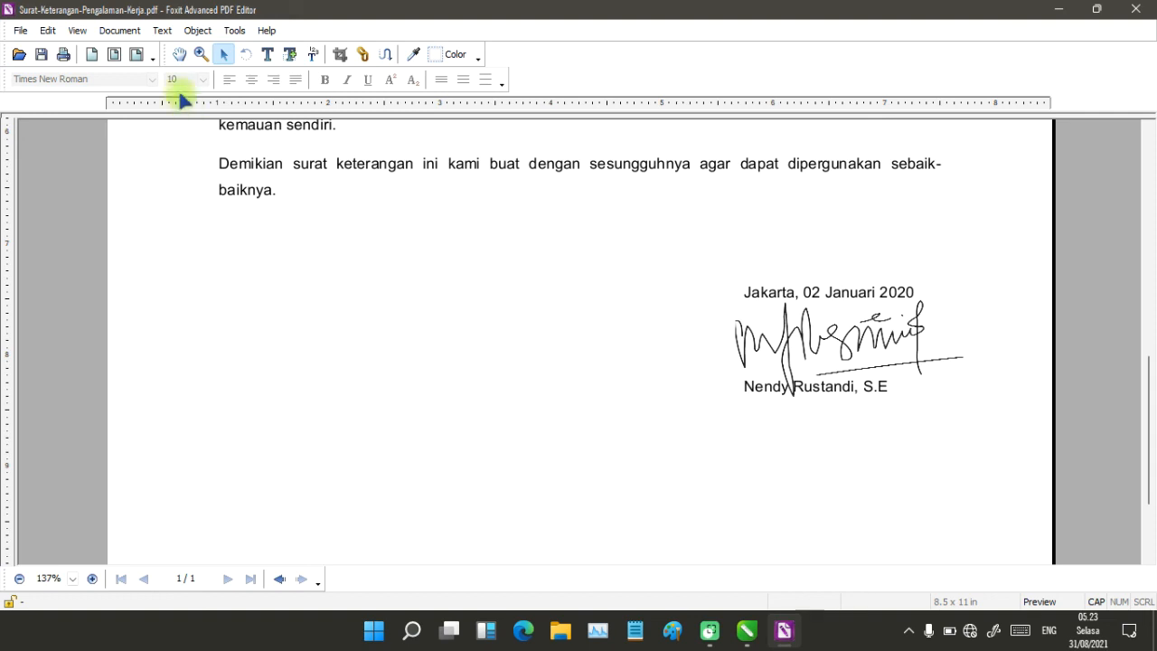
pyautogui.click(42, 54)
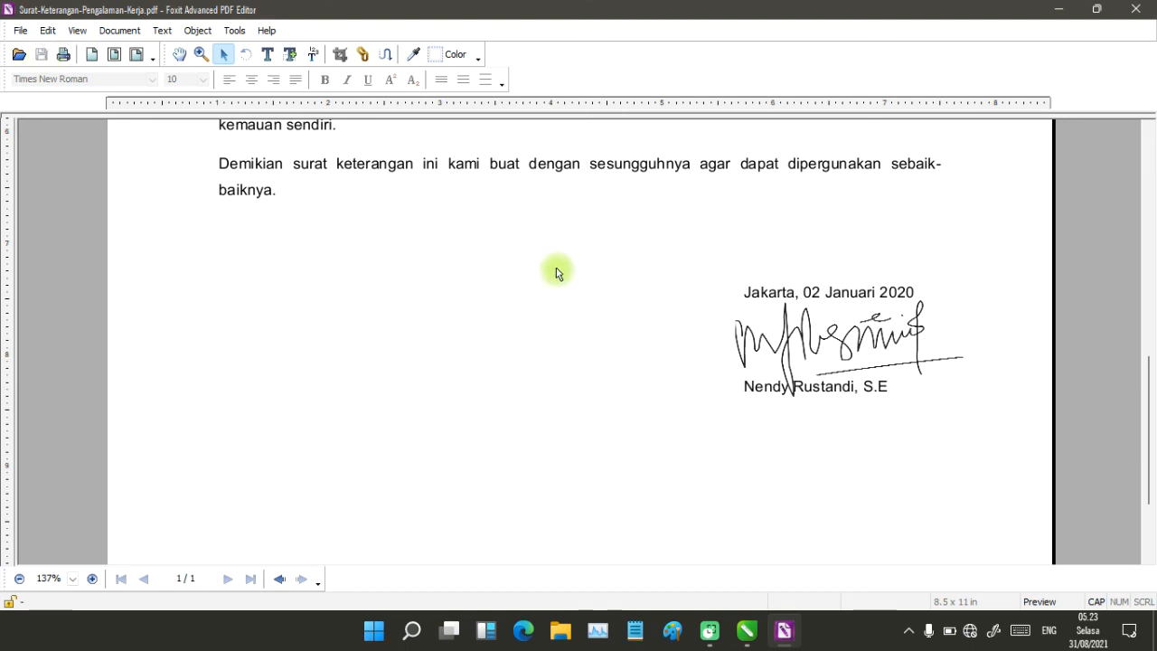
# - Close the PDF editor and open the Documents folder in File Explorer
pyautogui.click(1135, 10)
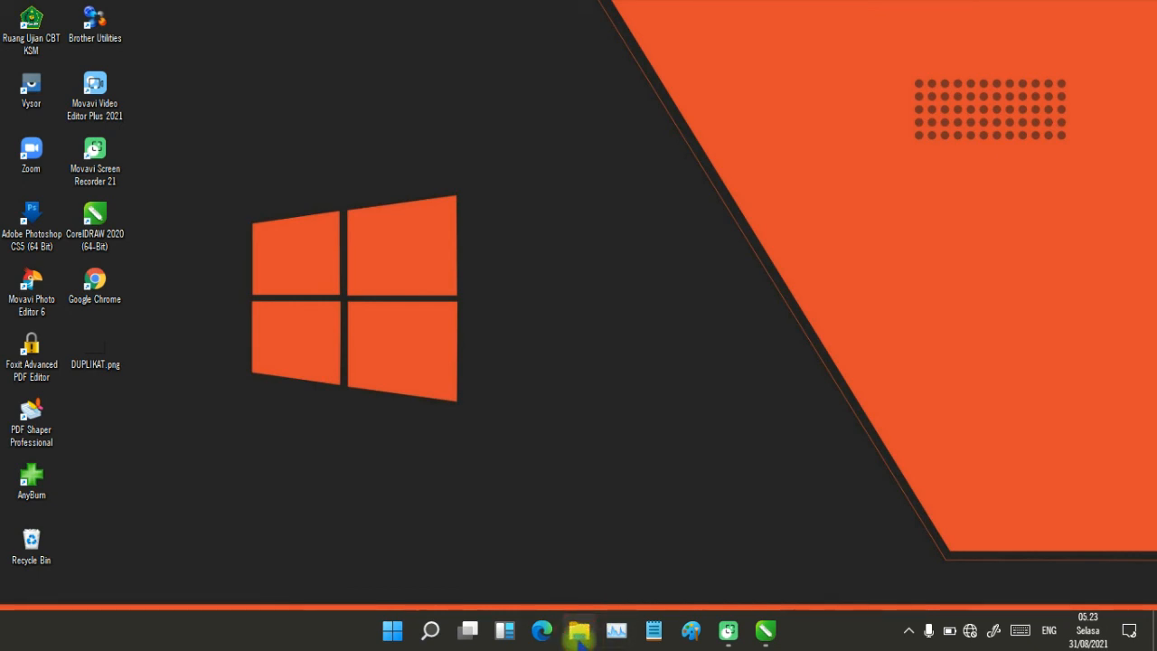
pyautogui.click(578, 635)
pyautogui.click(217, 300)
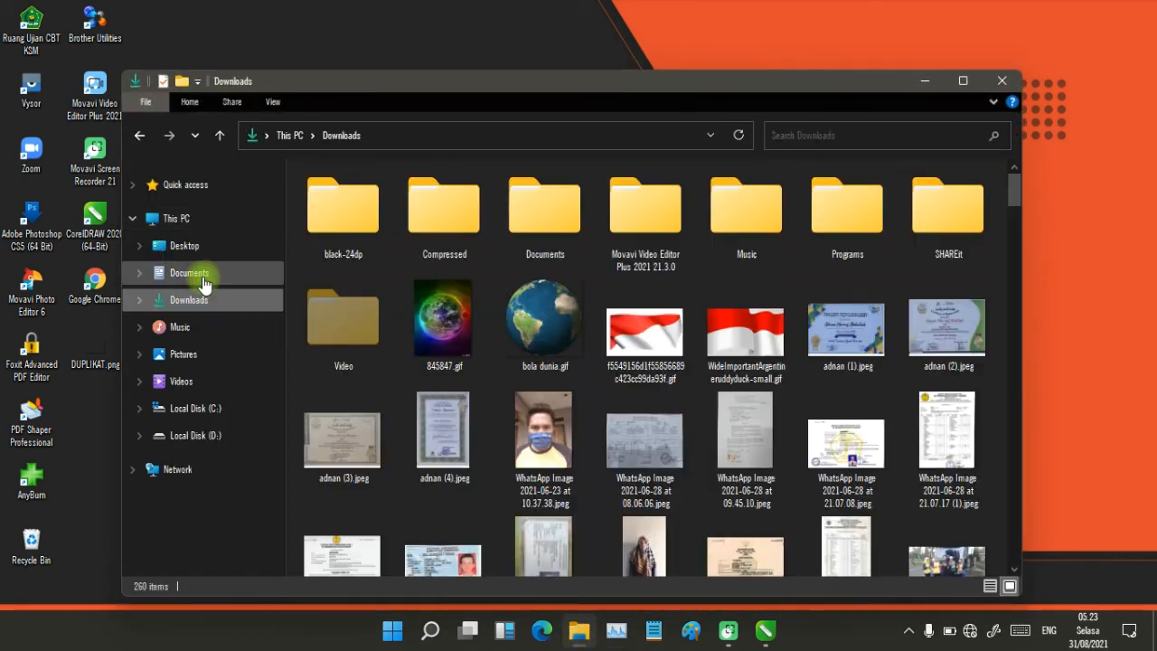
pyautogui.click(202, 282)
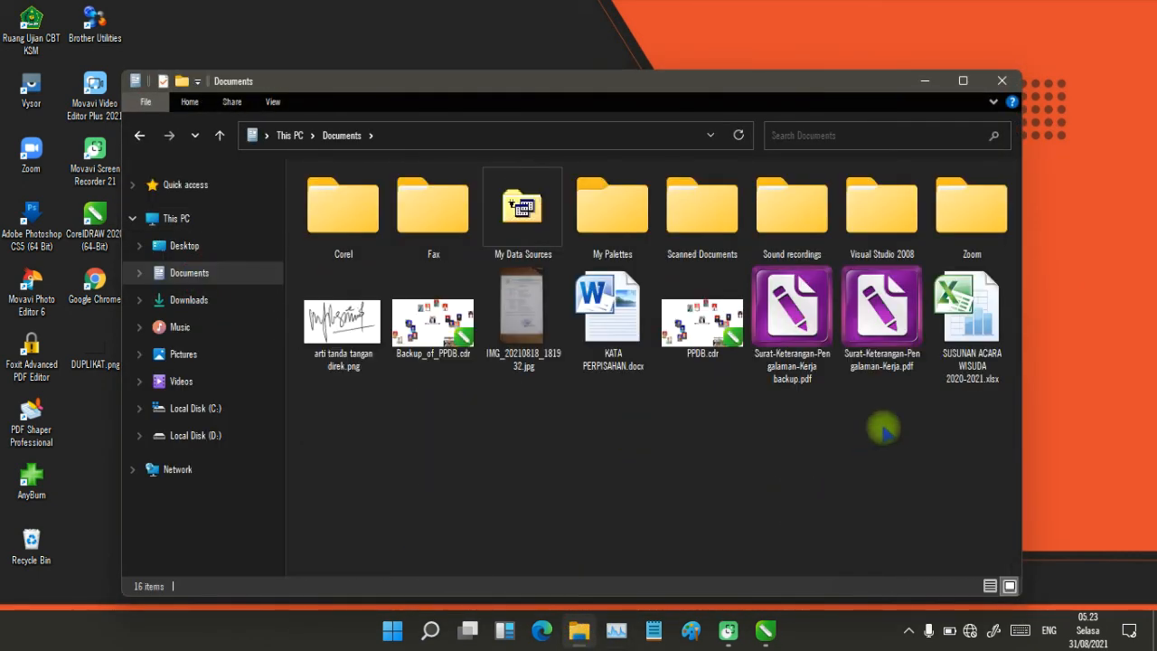
# - Open Surat-Keterangan-Pengalaman-Kerja.pdf from the Documents folder with Microsoft Edge
pyautogui.click(877, 332)
pyautogui.rightClick(875, 325)
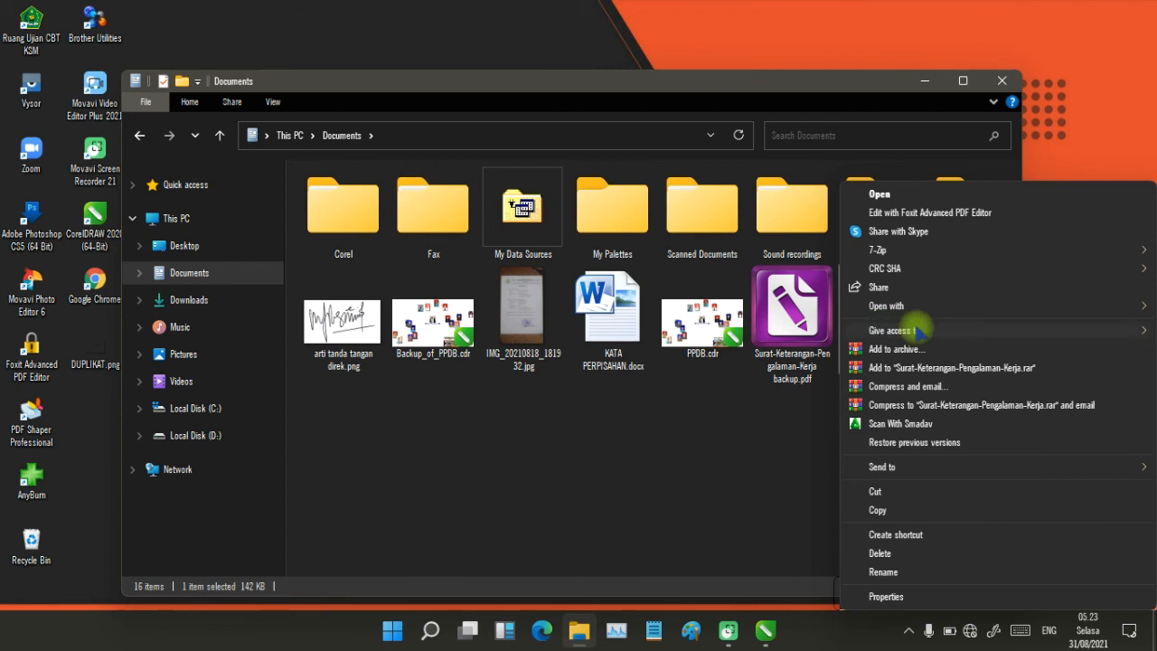
pyautogui.moveTo(881, 309)
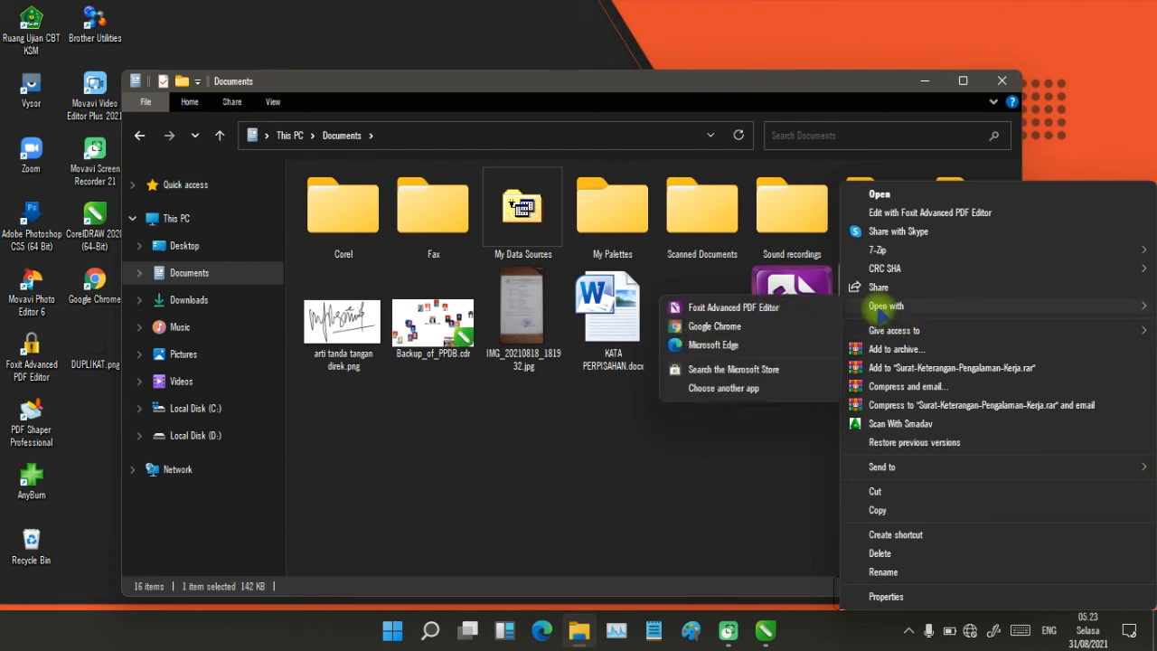
pyautogui.click(695, 347)
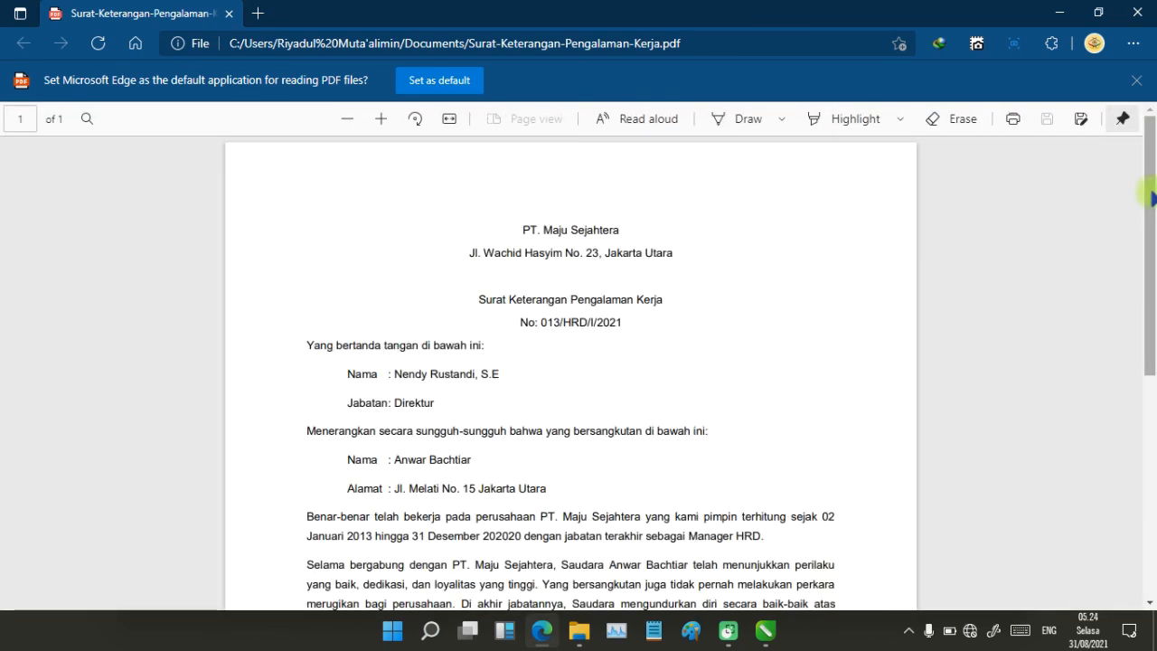
# - Check the signature at the end of the saved letter, and close the Edge and File Explorer windows
pyautogui.moveTo(1150, 199)
pyautogui.mouseDown()
pyautogui.moveTo(1150, 424)
pyautogui.moveTo(1150, 282)
pyautogui.moveTo(1150, 396)
pyautogui.mouseUp()
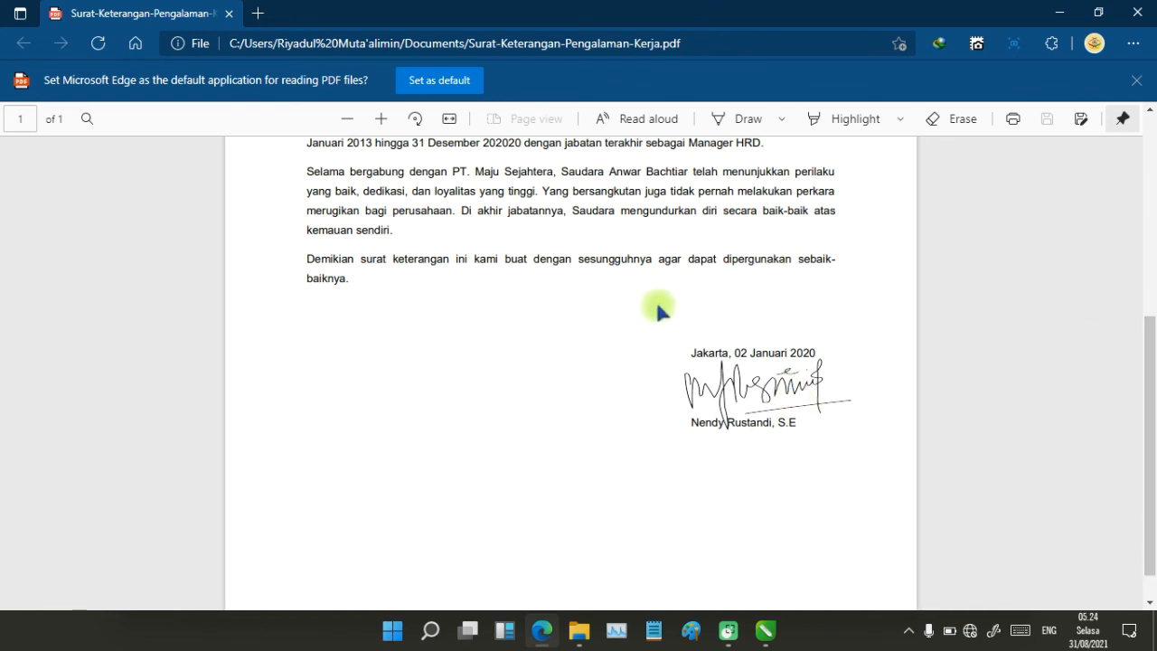
pyautogui.scroll(1, 656, 301)
pyautogui.scroll(-1, 656, 301)
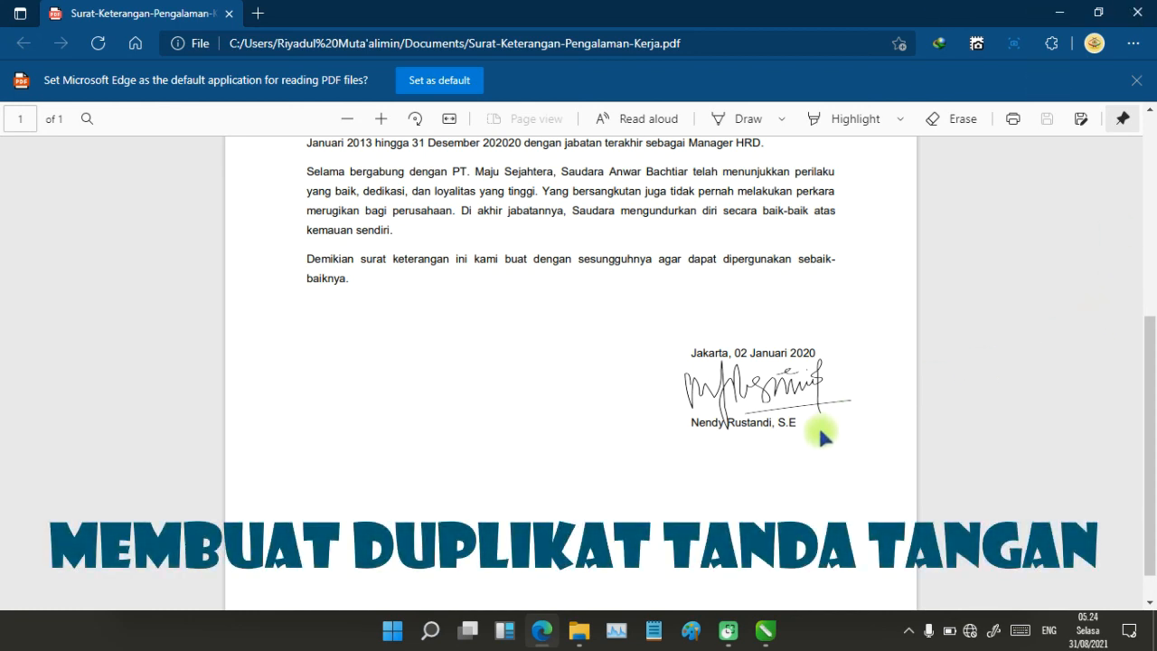
pyautogui.click(1134, 13)
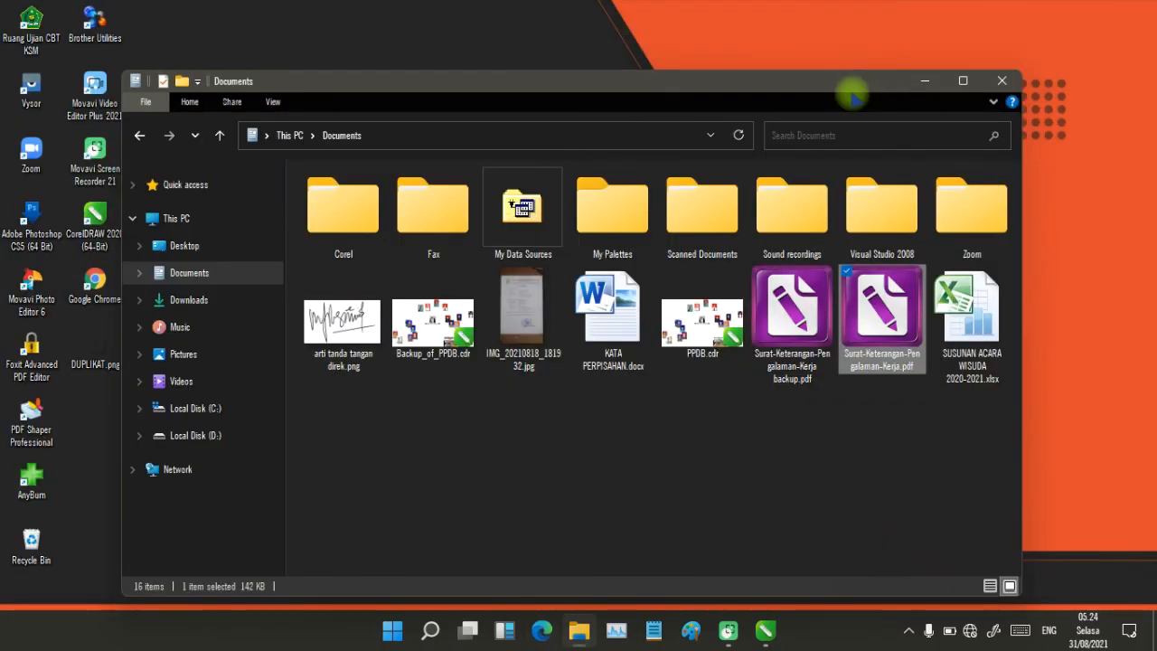
pyautogui.moveTo(842, 80); pyautogui.dragTo(907, 23)
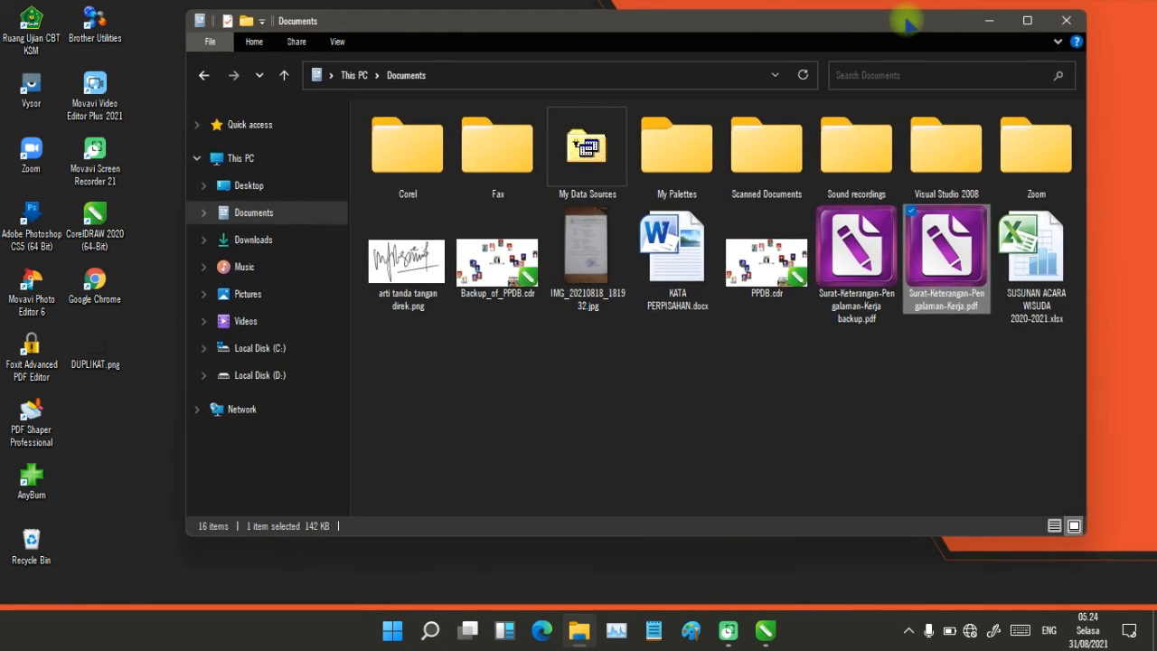
pyautogui.click(1067, 22)
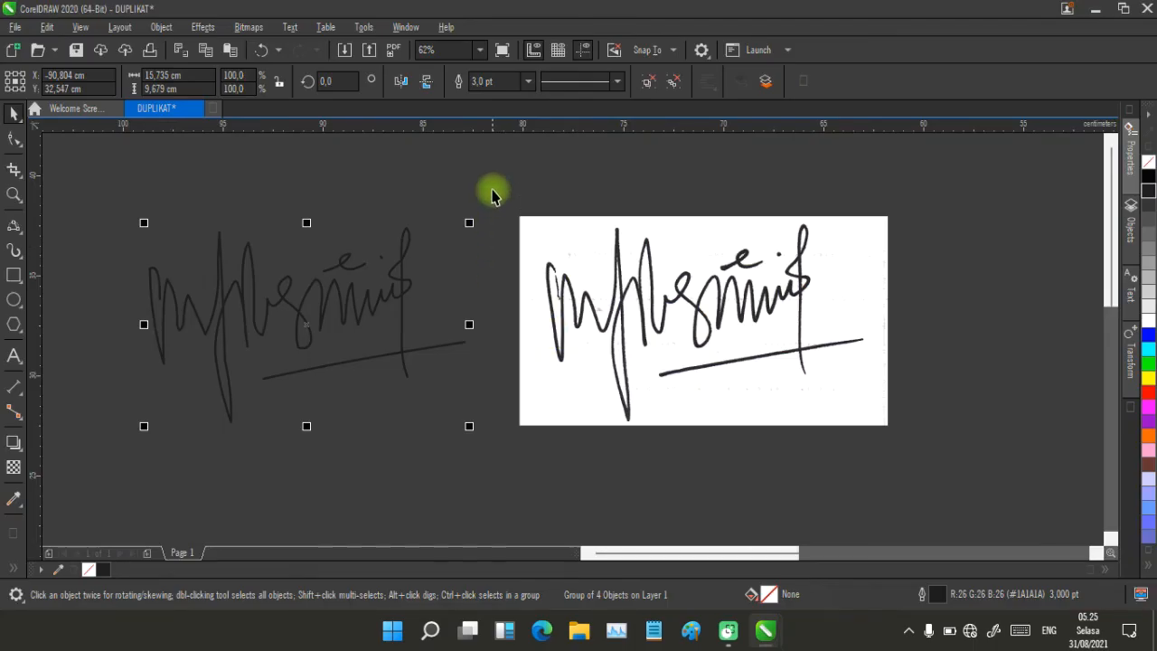
# - In CorelDRAW, select the traced signature curves together with the scanned original to compare them, and clear the selection
pyautogui.click(493, 172)
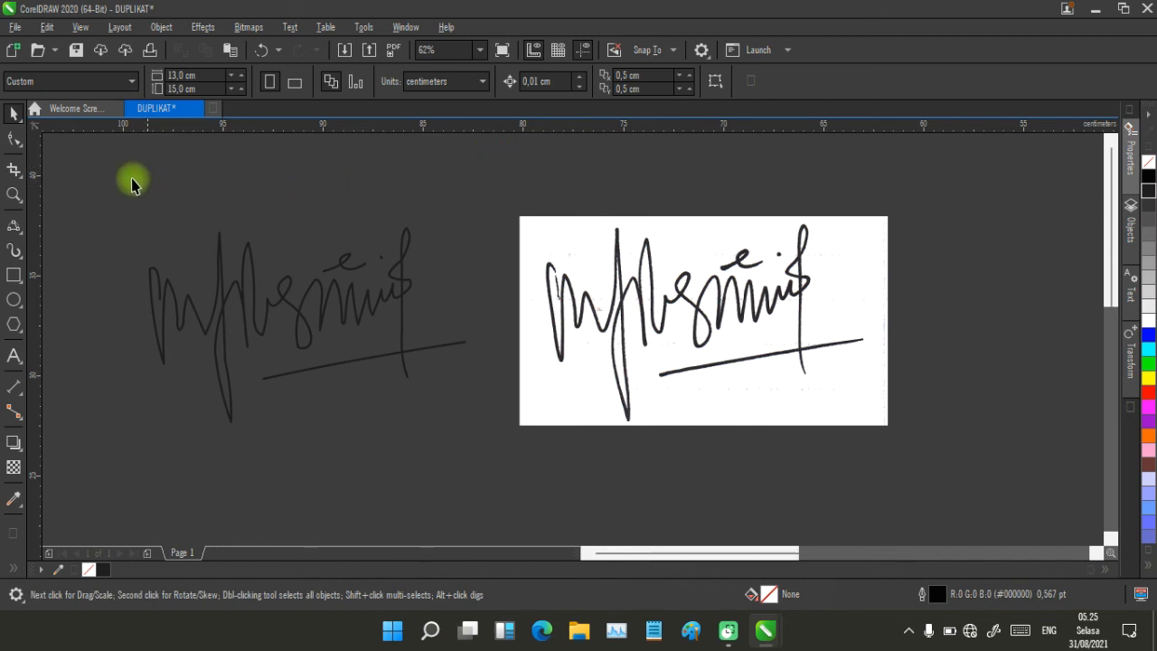
pyautogui.moveTo(78, 159); pyautogui.dragTo(935, 486)
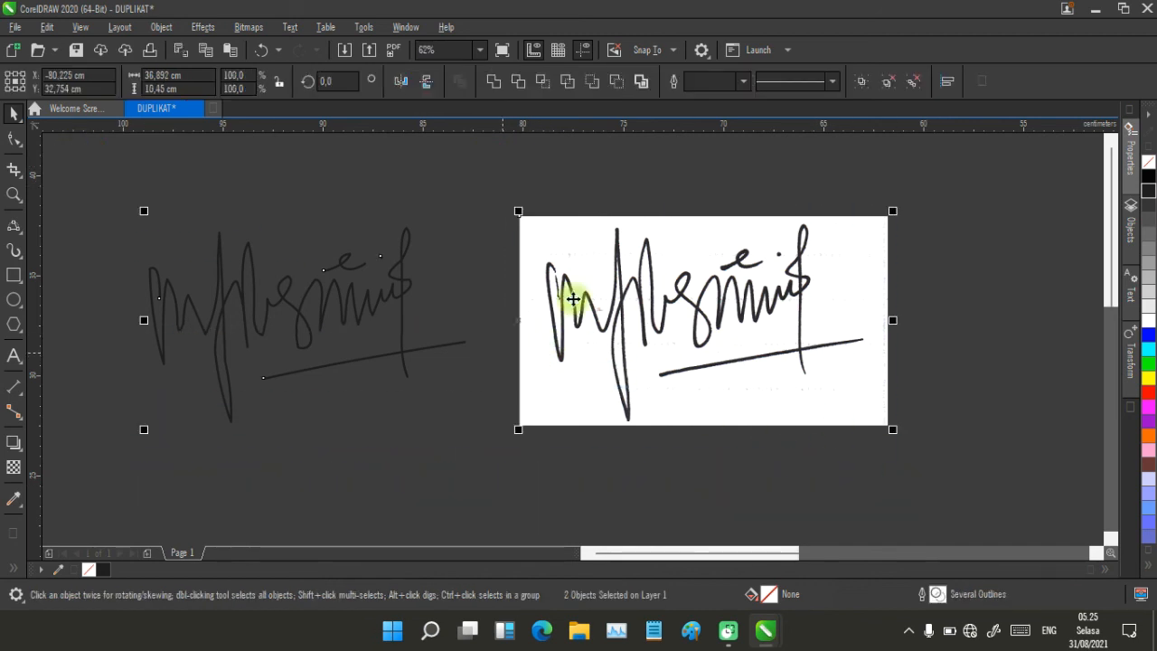
pyautogui.click(724, 181)
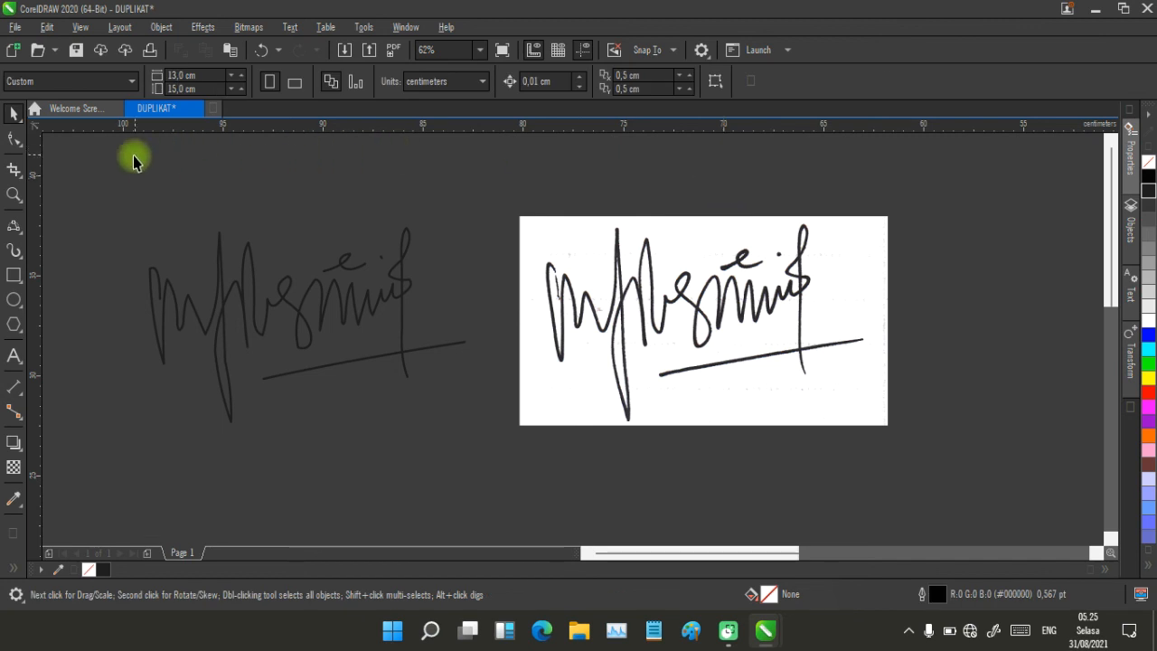